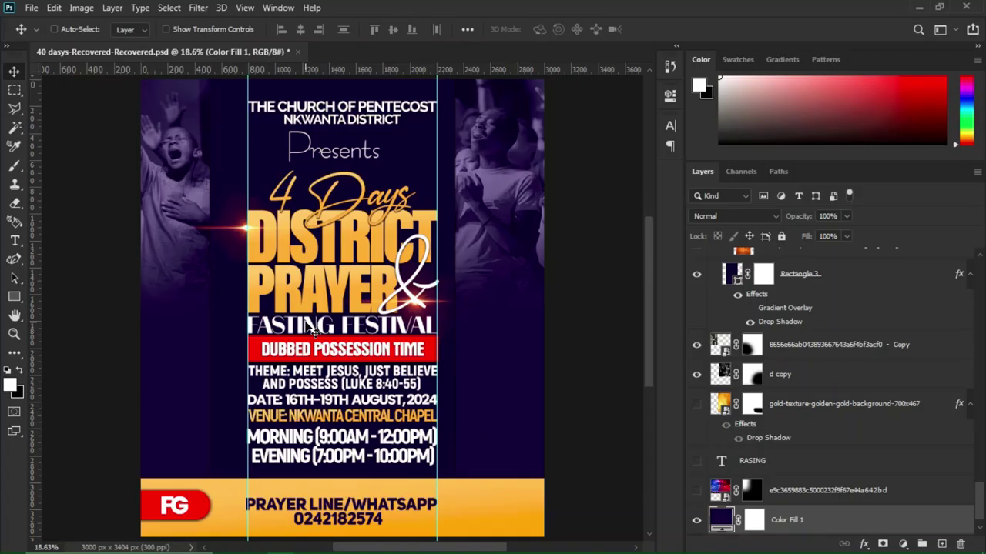
Step: Create a new RGB document 10 by 11 inches at 300 pixels/inch with a white background
key(ctrl+n)
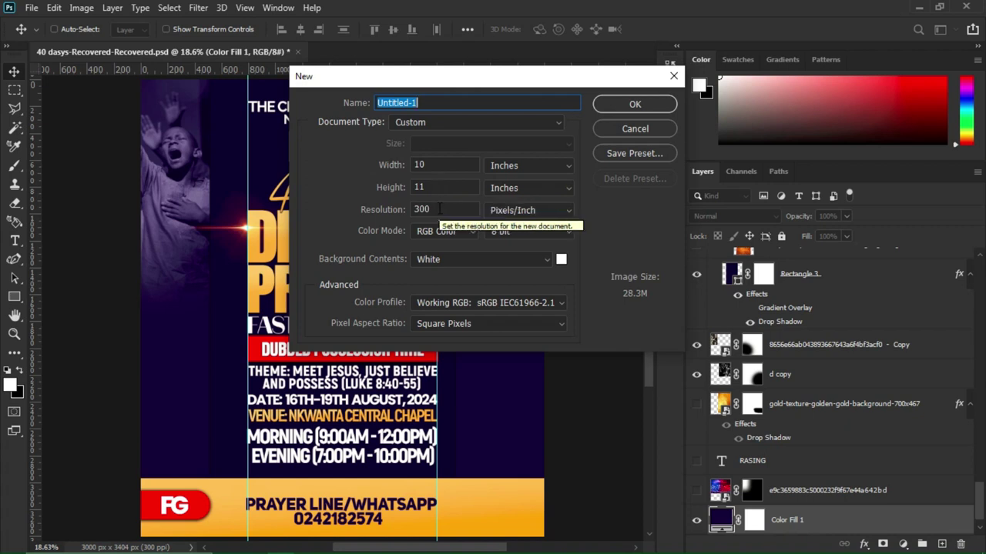
click(525, 165)
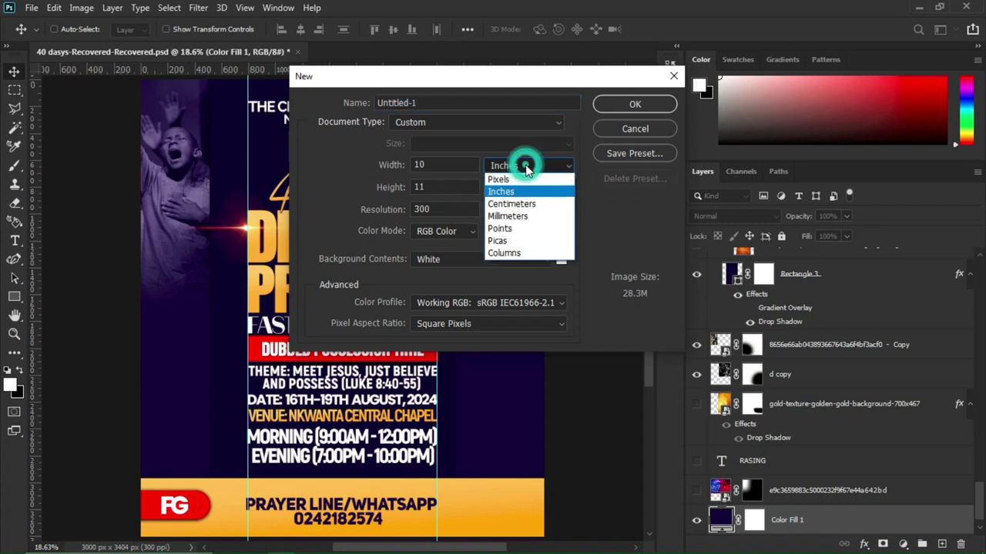
click(516, 192)
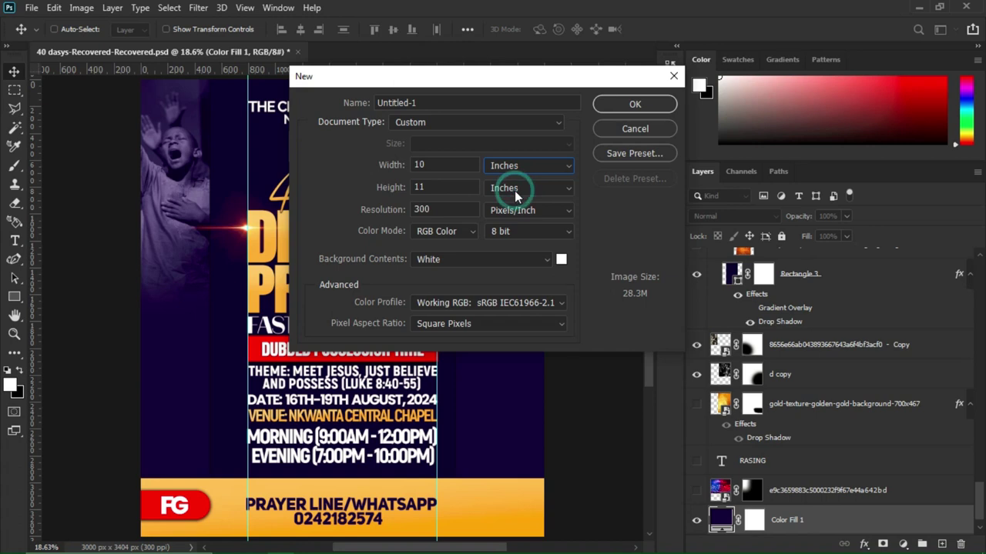
click(621, 105)
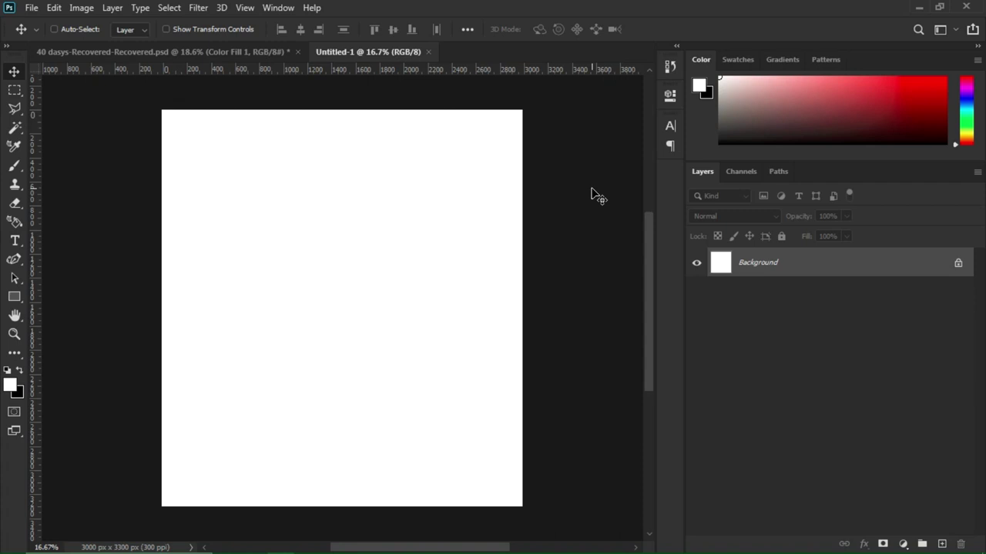
key(ctrl+0)
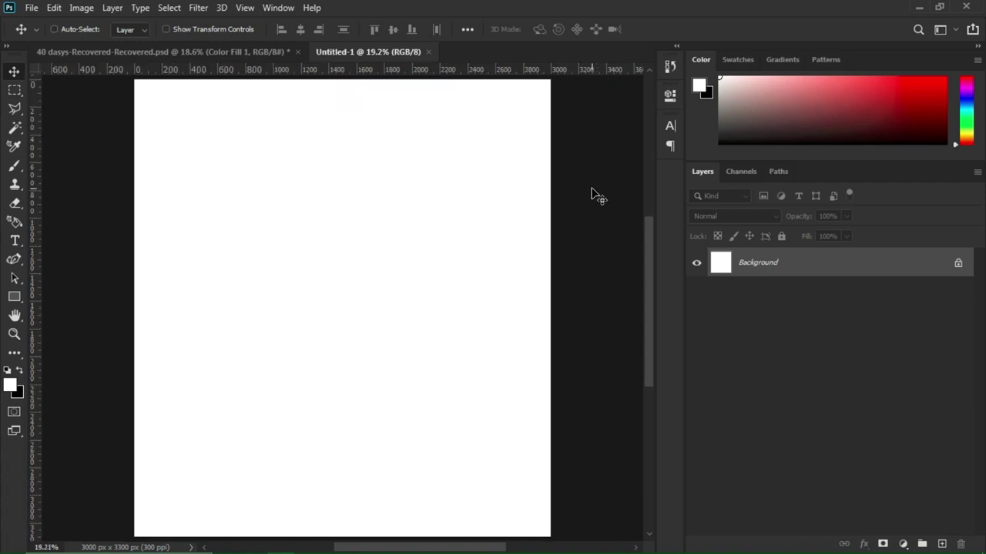
Step: Show the Character panel, and copy the colour code 0E003B from the notes in Notepad
key(ctrl+t)
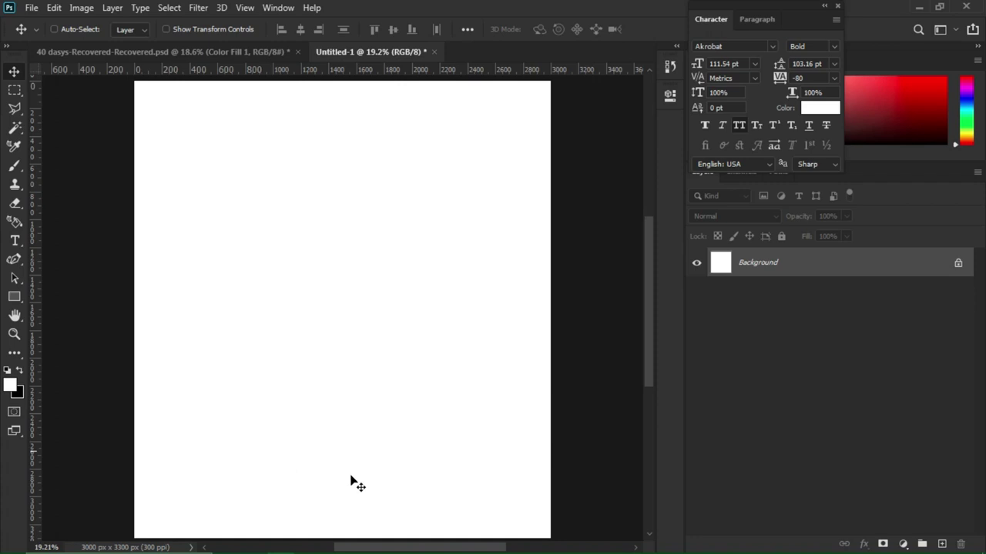
mouse_move(451, 548)
mouse_move(440, 528)
click(435, 479)
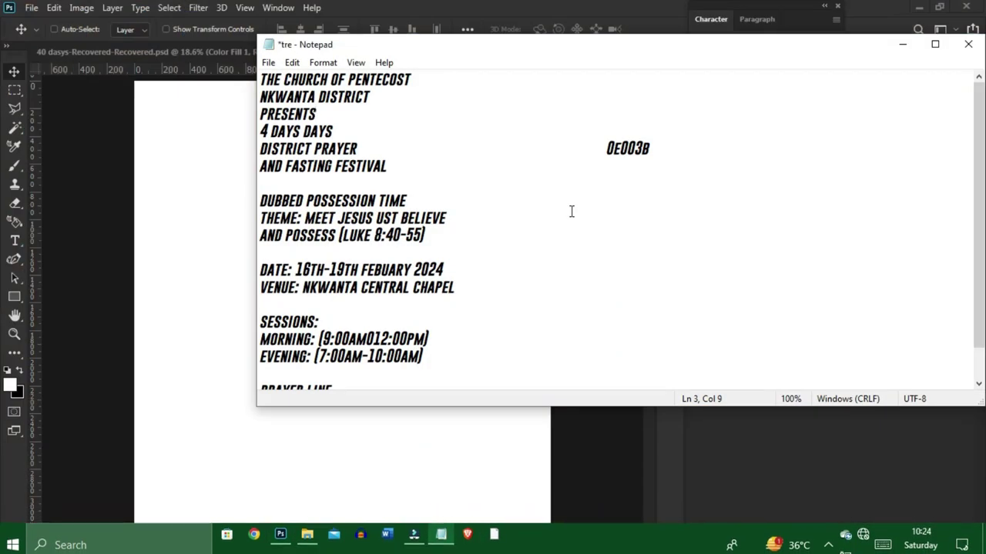
drag(606, 146, 670, 144)
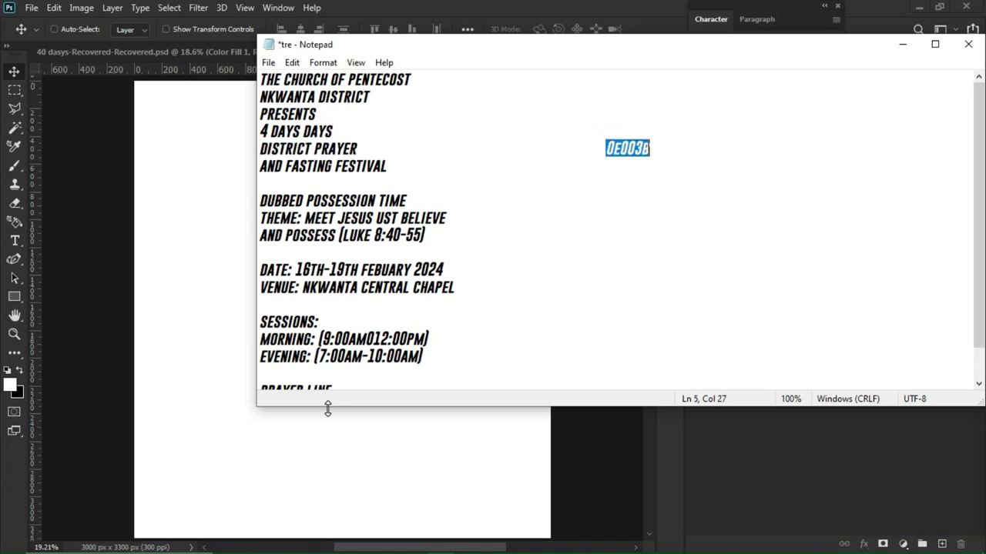
click(321, 442)
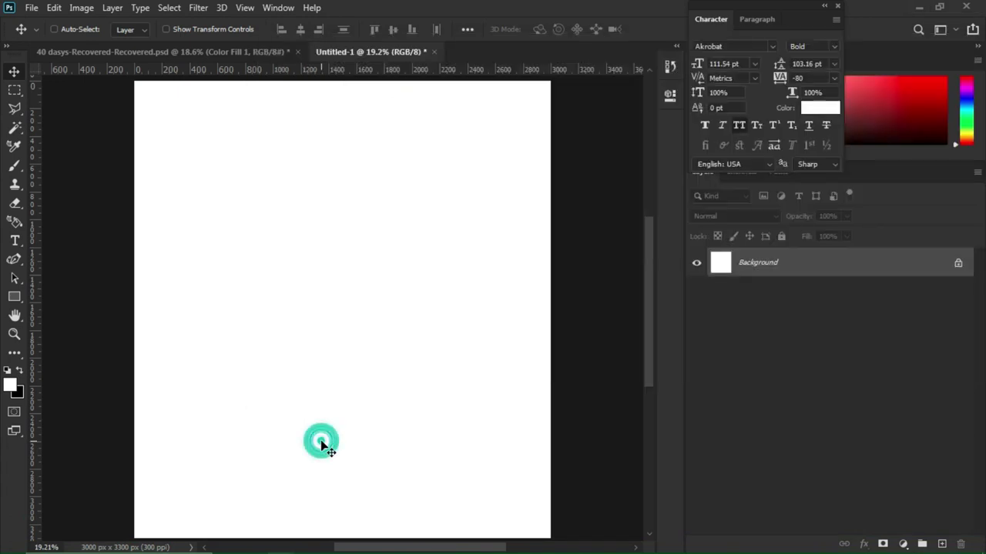
Step: Add a Solid Color fill layer over the background using the colour 0e003b
click(902, 542)
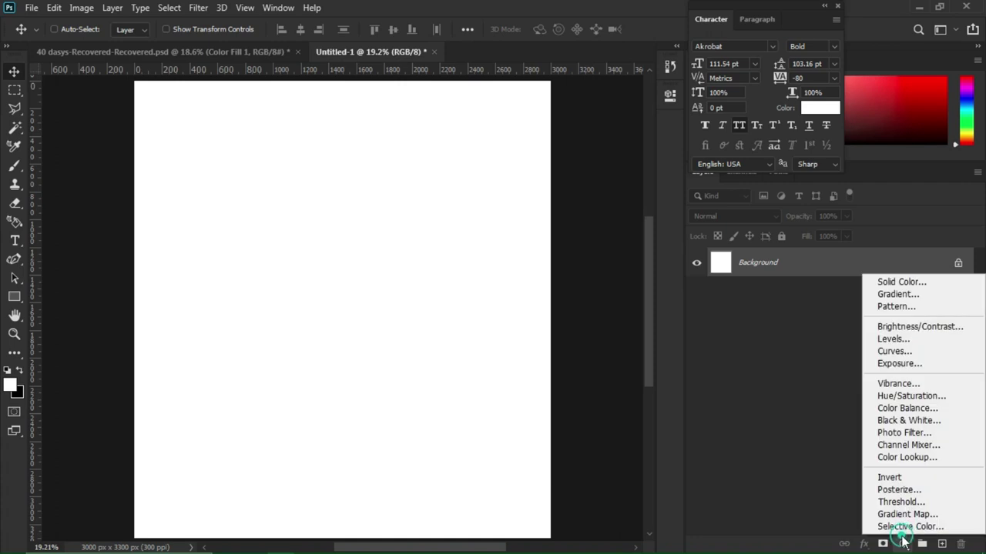
click(889, 281)
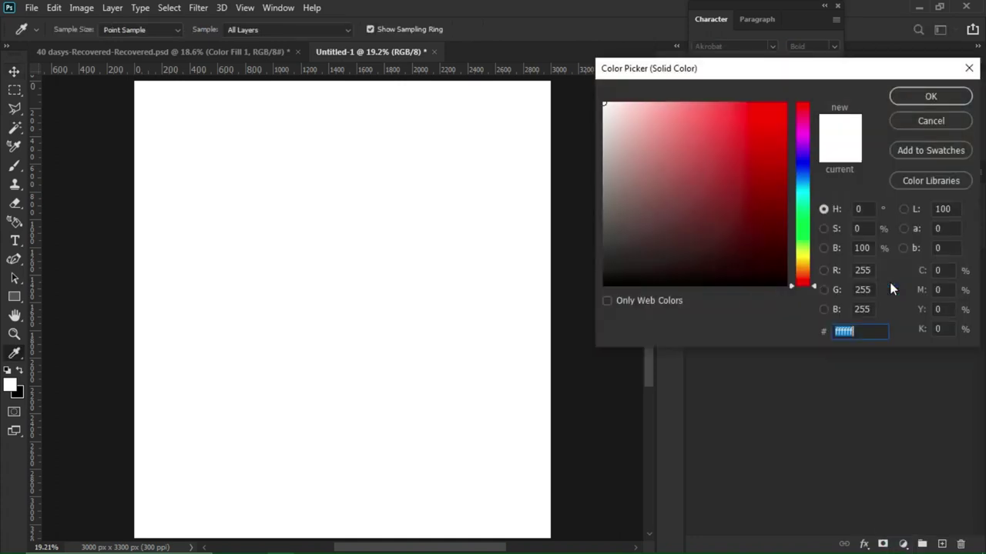
text(0e003b)
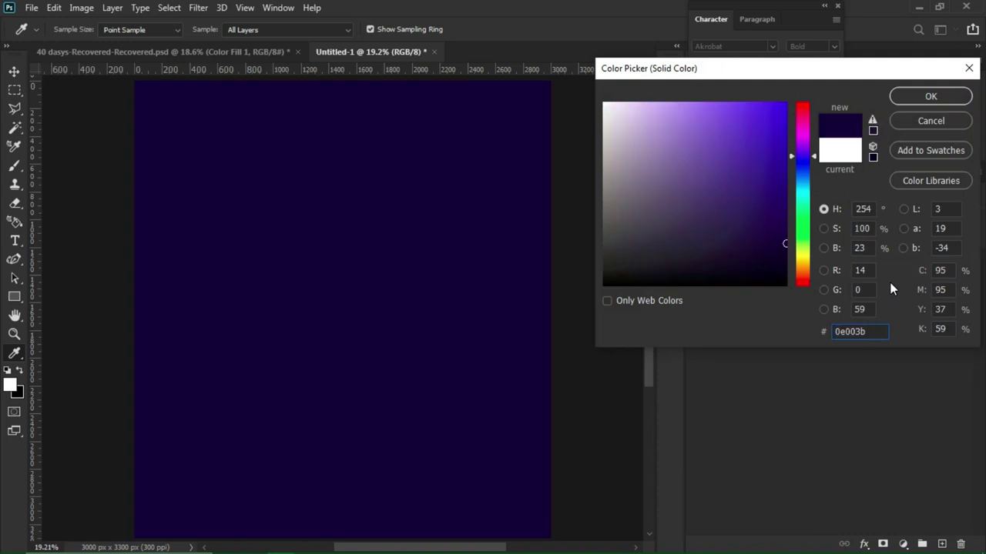
key(Return)
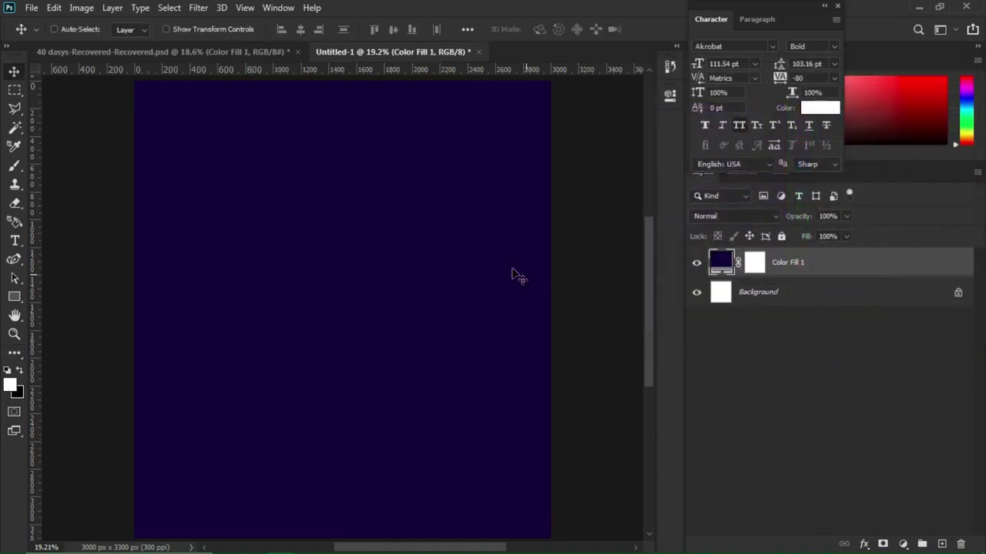
Step: Draw a full-height rectangle about 1675 by 3457 px down the middle of the canvas and fill it with a recently used dark navy
click(15, 297)
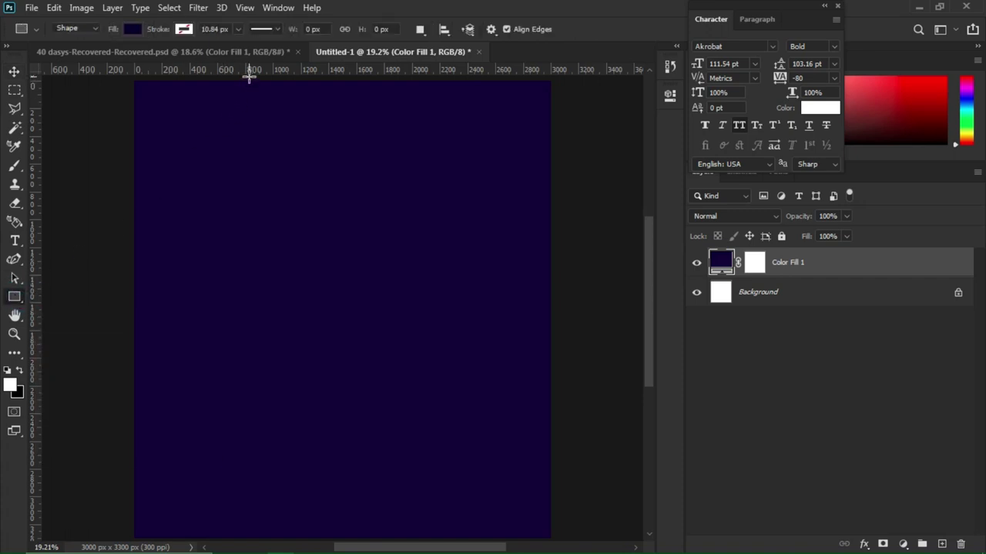
drag(227, 75, 459, 551)
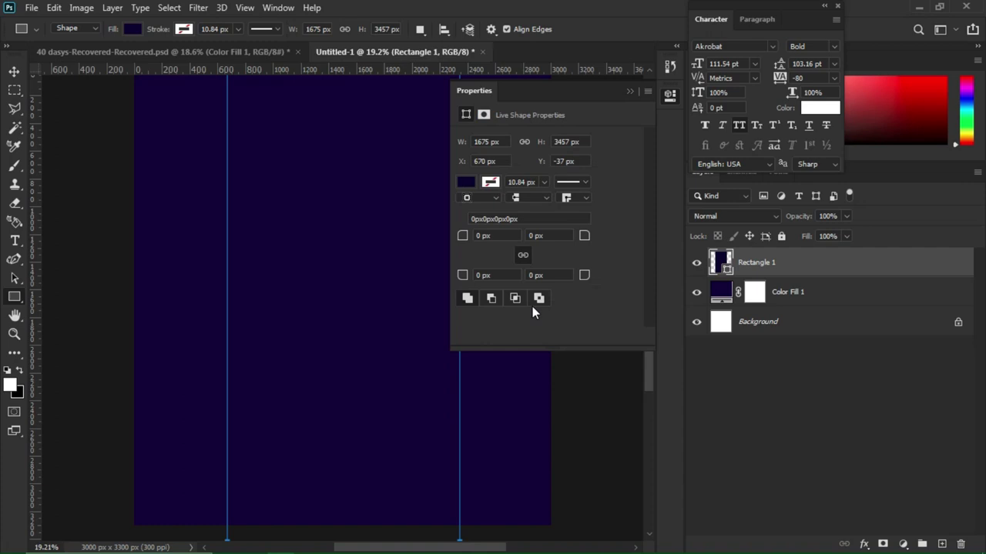
click(466, 182)
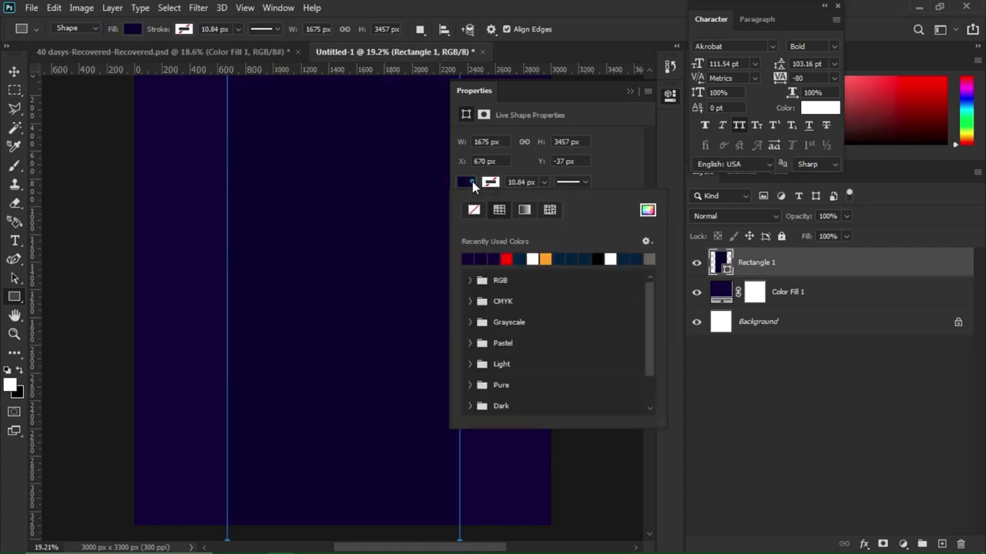
click(482, 259)
click(20, 75)
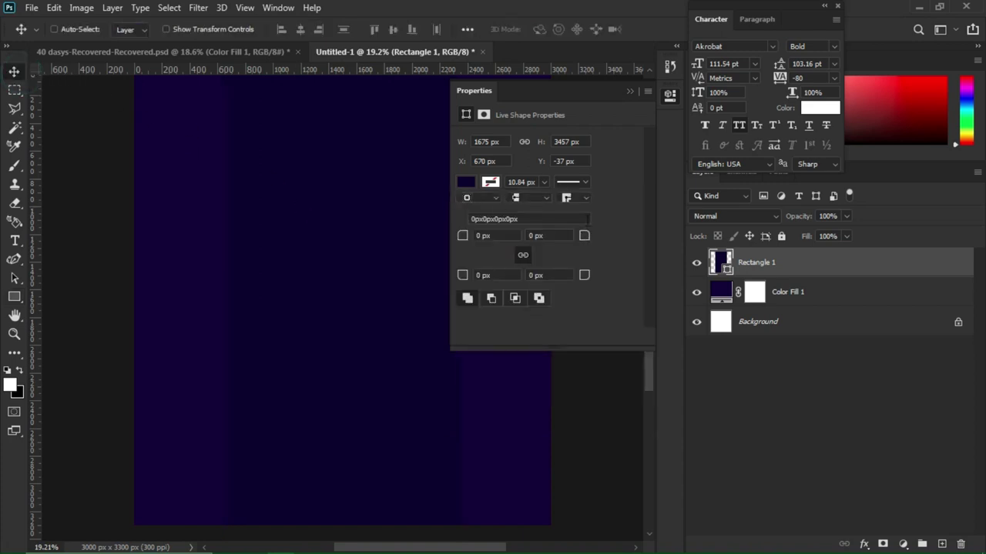
click(631, 93)
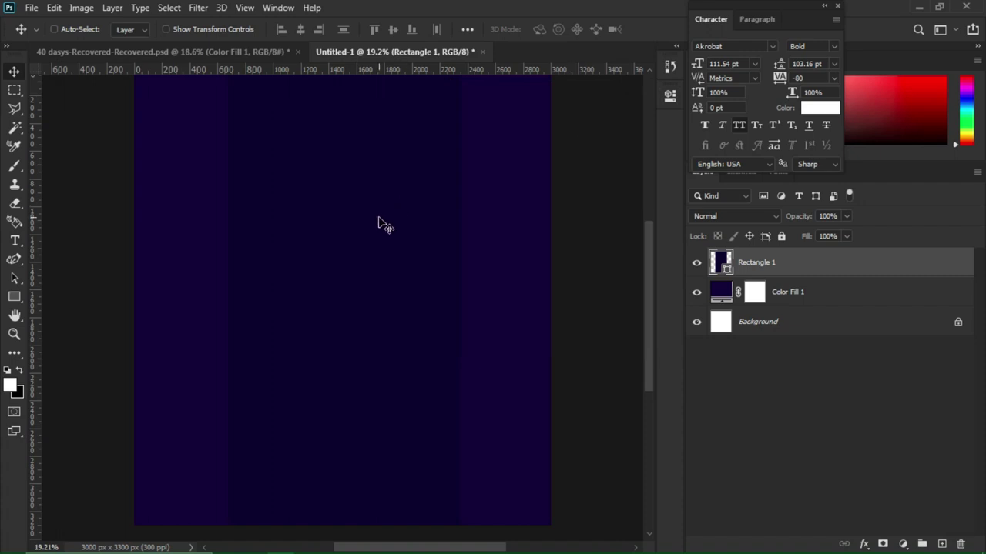
Step: Centre the navy rectangle horizontally on the whole canvas, leaving no selection active
key(ctrl+a)
click(299, 31)
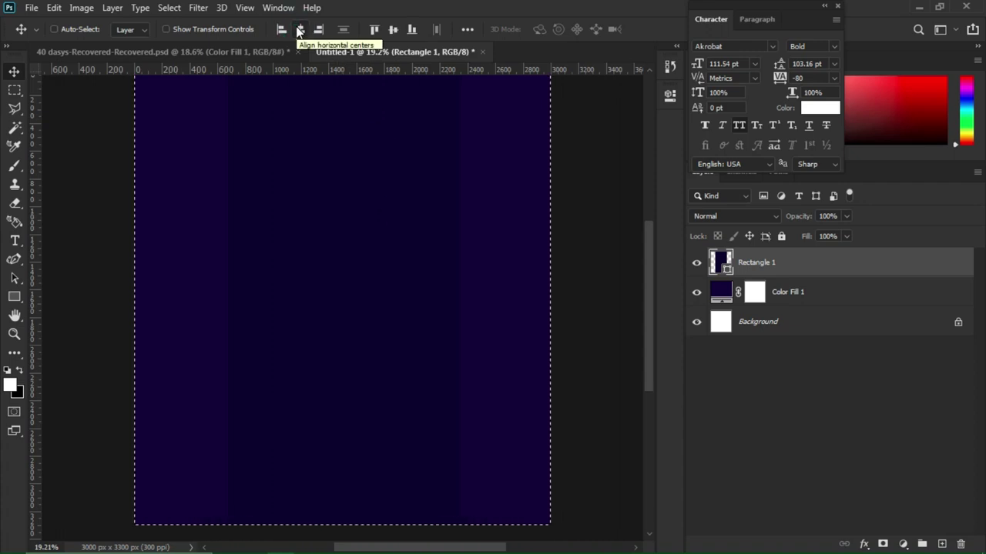
key(ctrl+d)
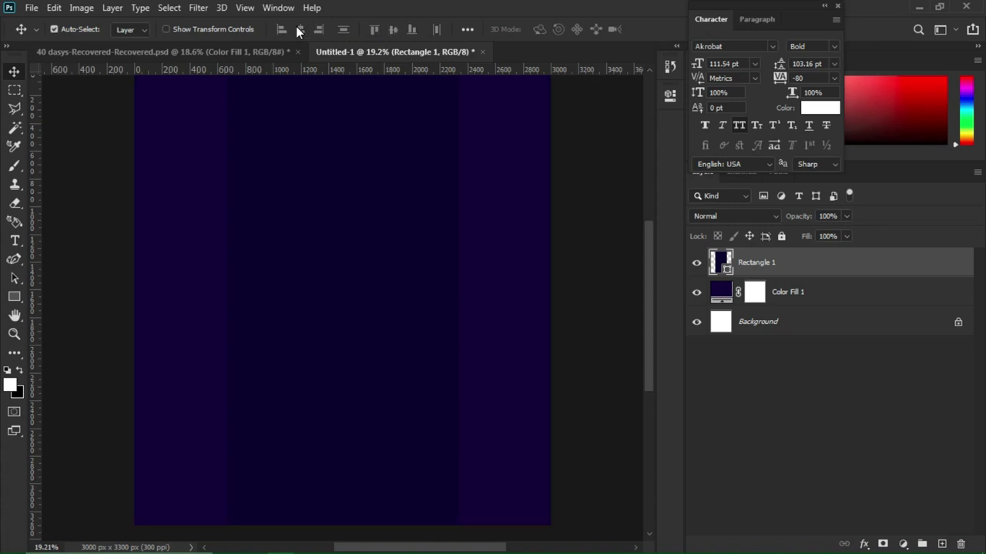
Step: Scale the navy rectangle proportionally to 111% about its centre
key(ctrl+t)
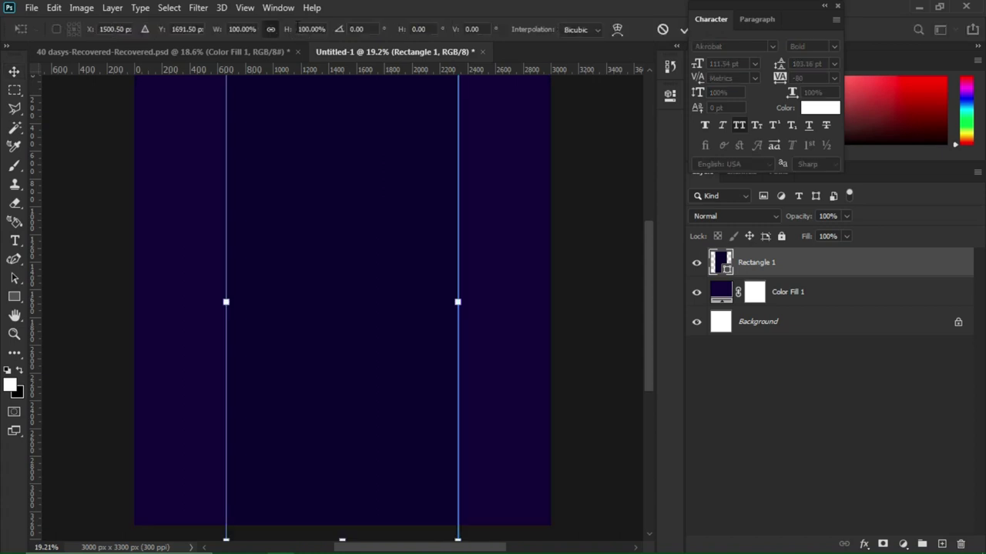
click(288, 31)
drag(287, 31, 295, 36)
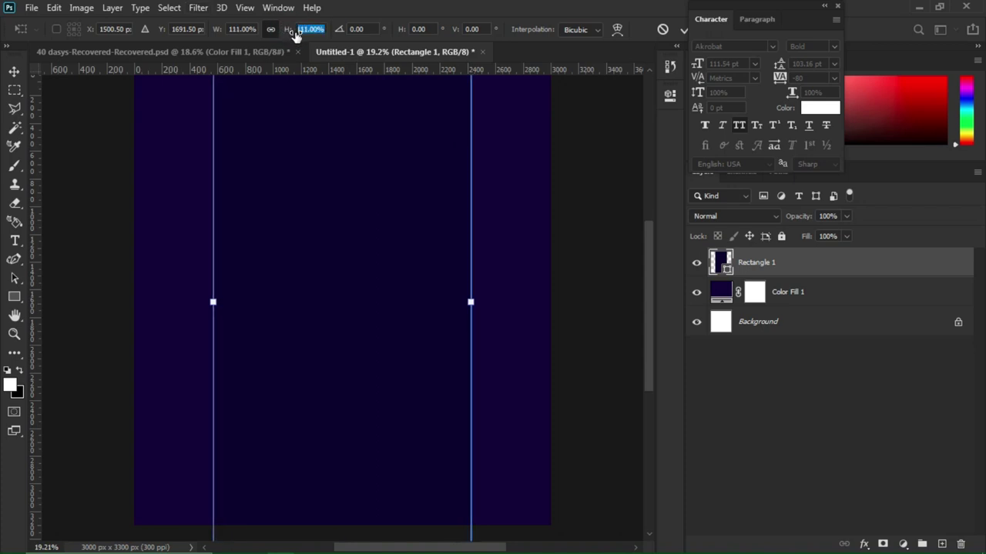
key(Return)
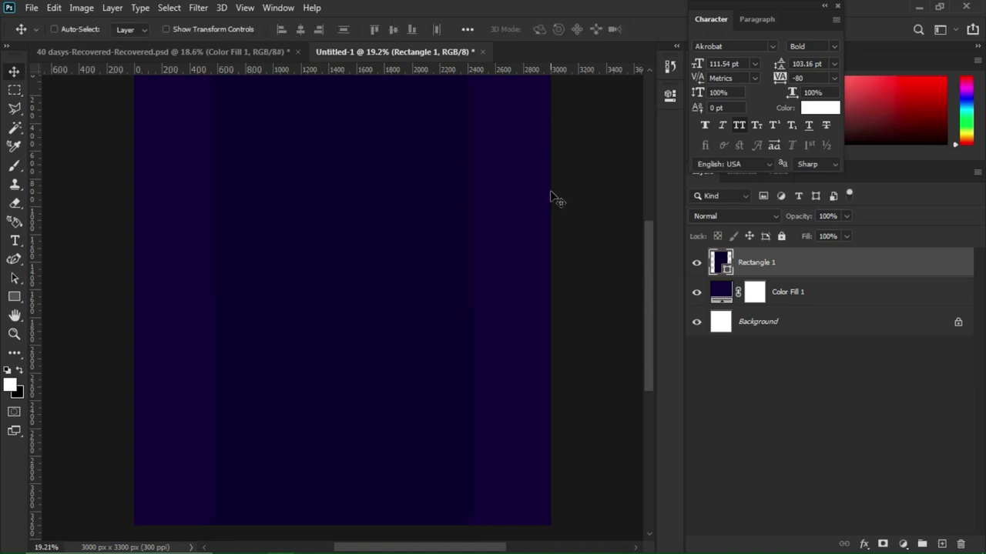
drag(646, 260, 645, 255)
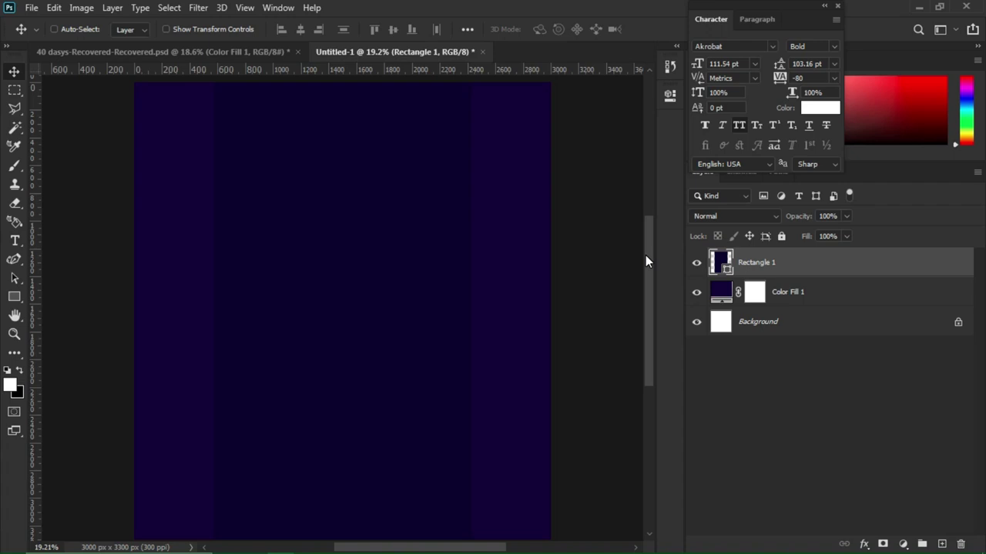
Step: Add a black drop shadow to the rectangle with 98% opacity, 90° angle, 3 px distance, 44% spread and 7 px size
right_click(767, 273)
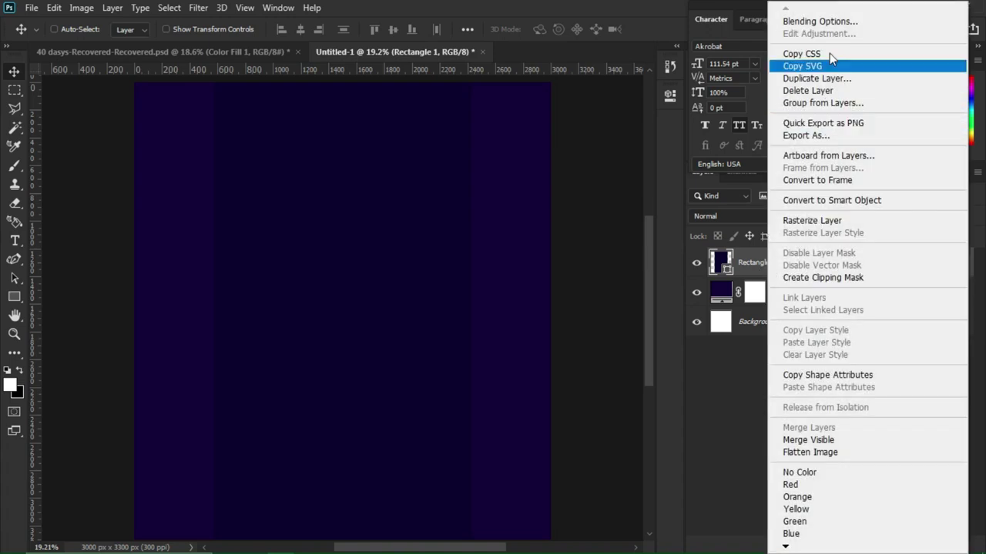
click(819, 21)
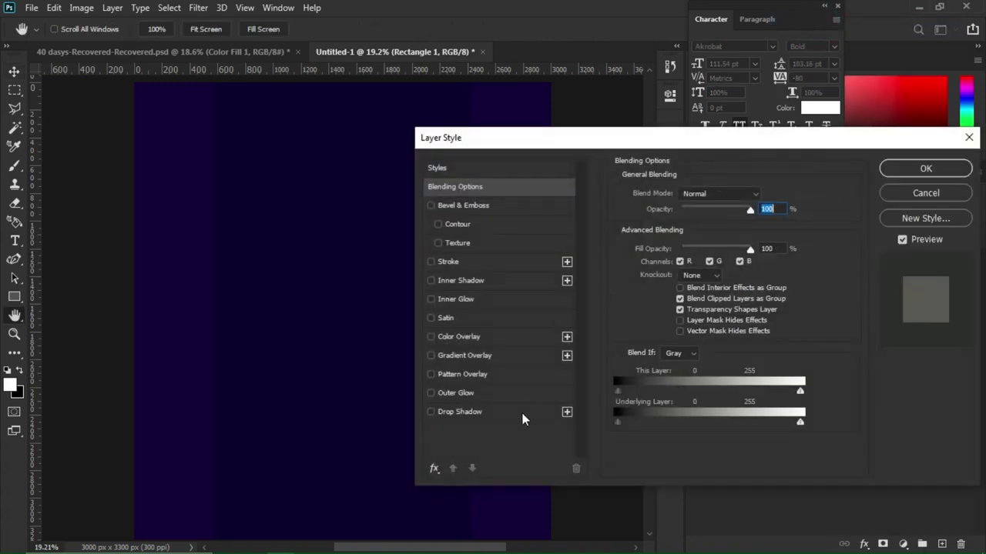
click(522, 418)
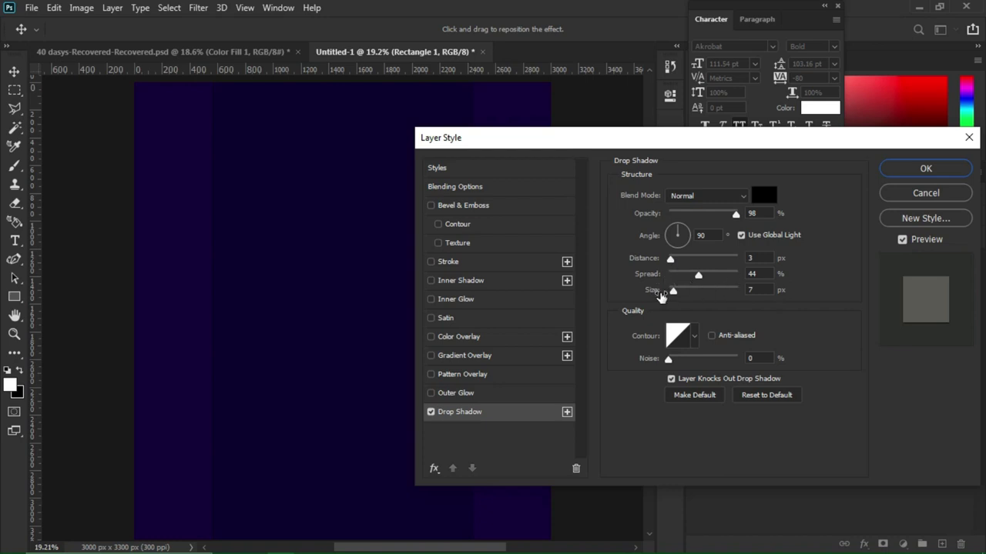
click(923, 169)
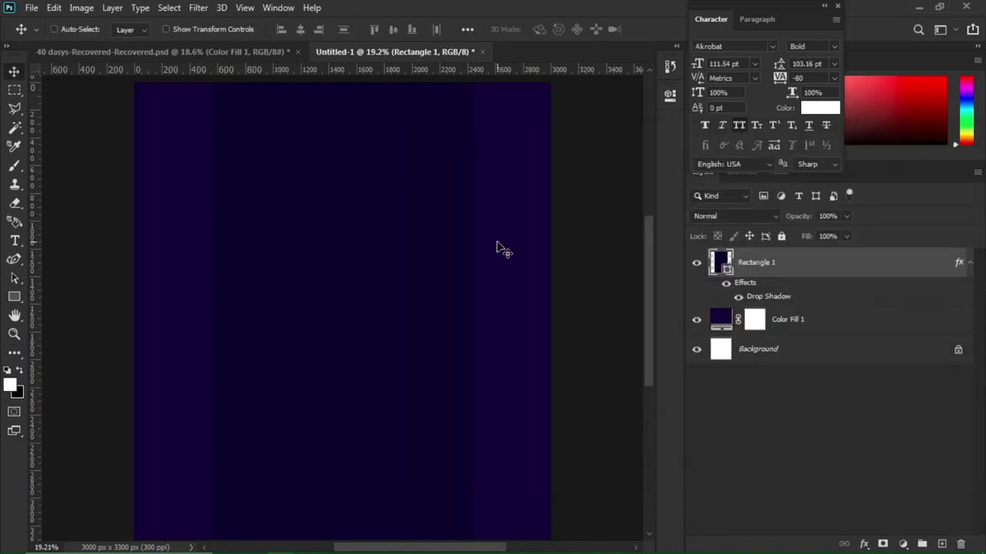
Step: Place two vertical guides inside the navy rectangle, at about 790 px and 2190 px
drag(37, 238, 245, 254)
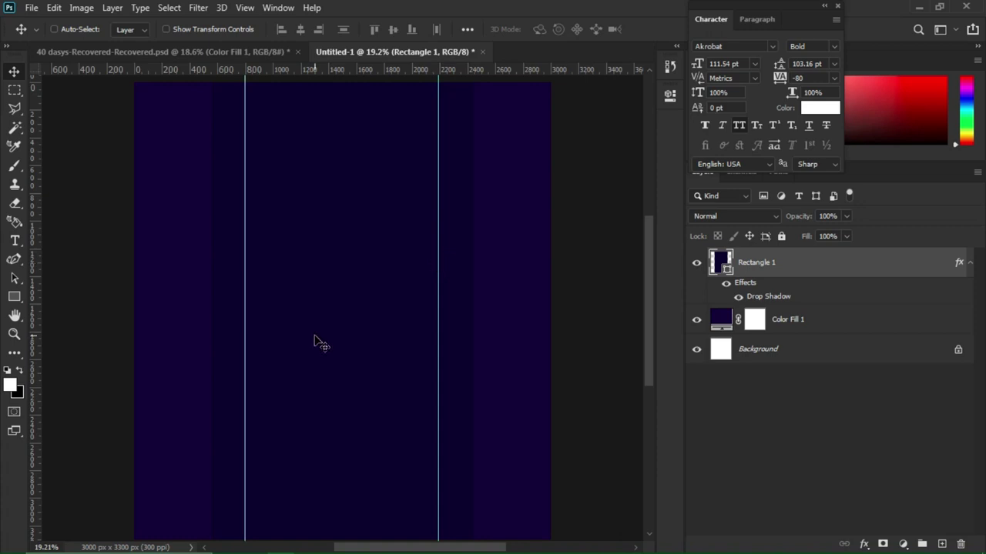
Step: Copy the line "THE CHURCH OF PENTECOST" from the Notepad notes and return to the Photoshop document
mouse_move(450, 543)
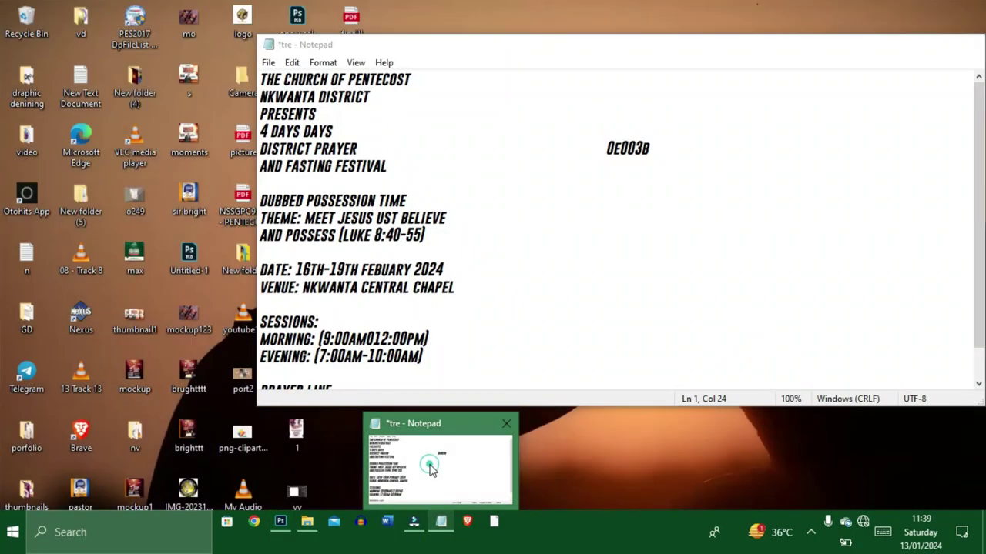
click(433, 467)
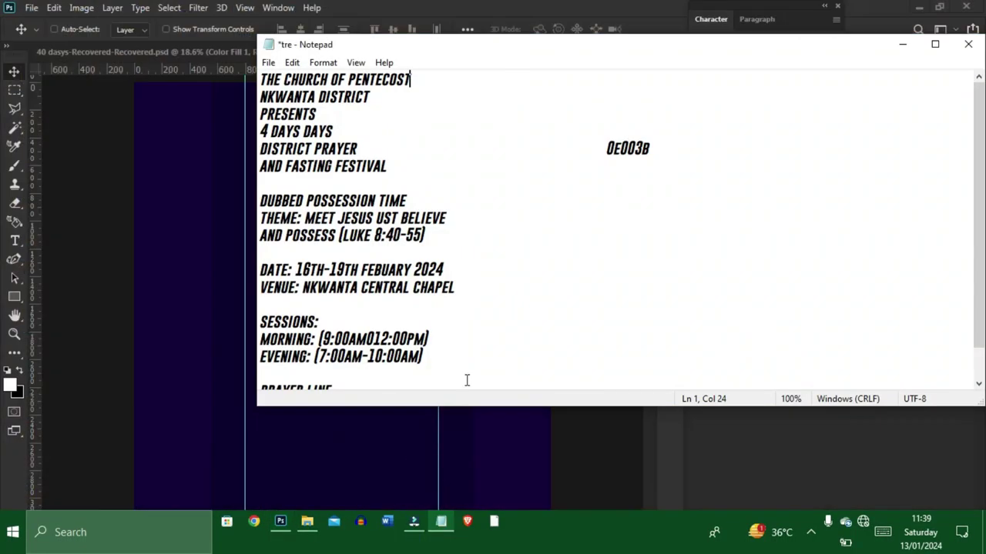
drag(413, 79, 262, 79)
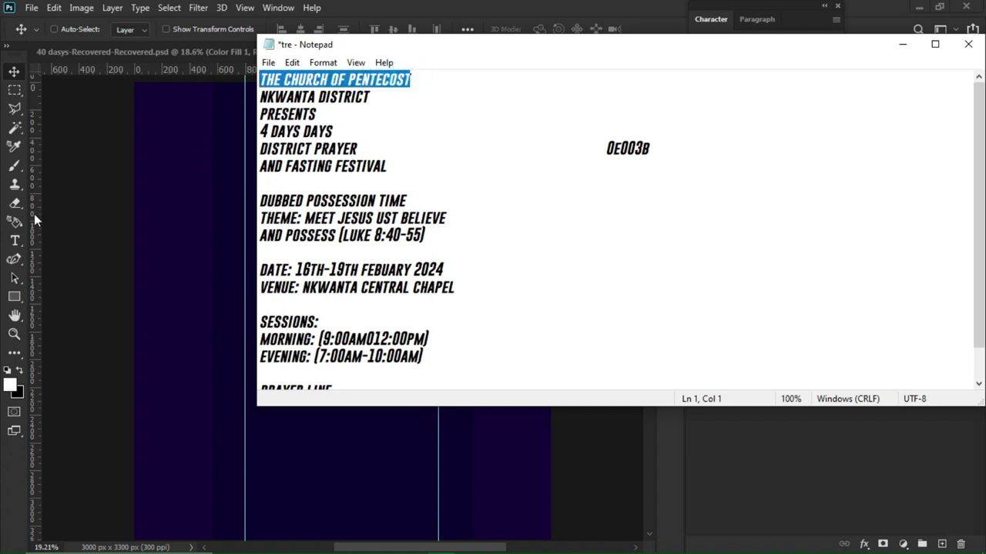
click(19, 235)
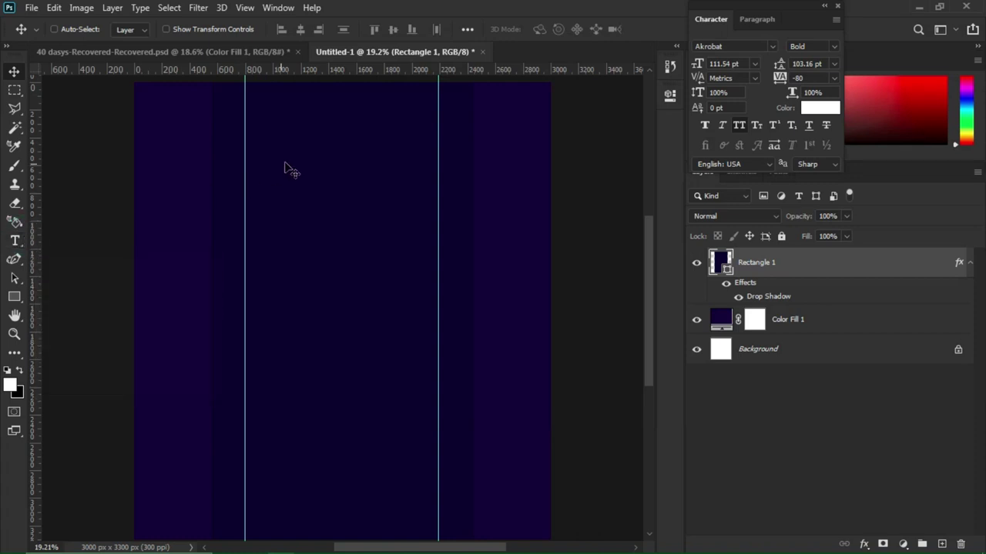
Step: Add a white text layer reading "THE CHURCH OF PENTECOST" with the copied line, in Akrobat Bold at 111.54 pt
click(15, 240)
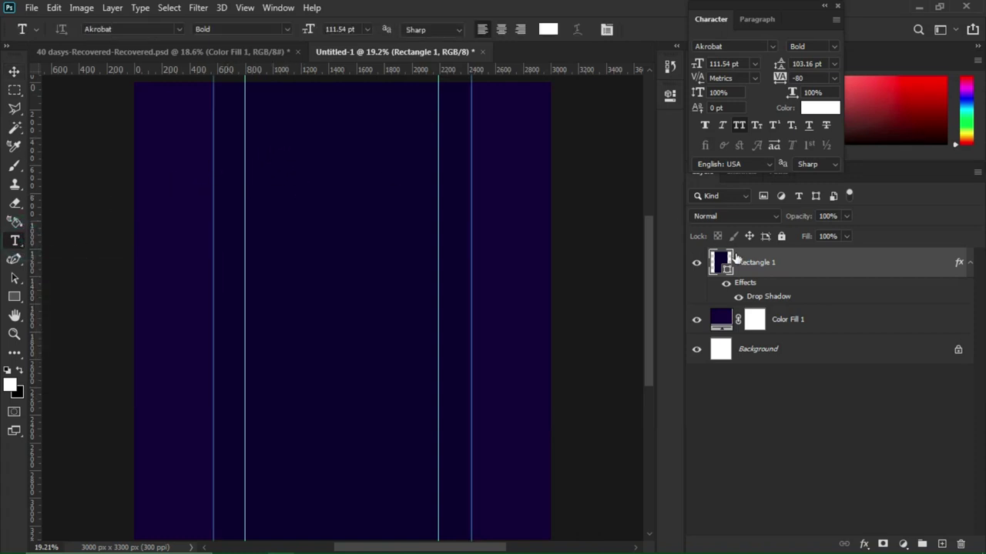
click(780, 319)
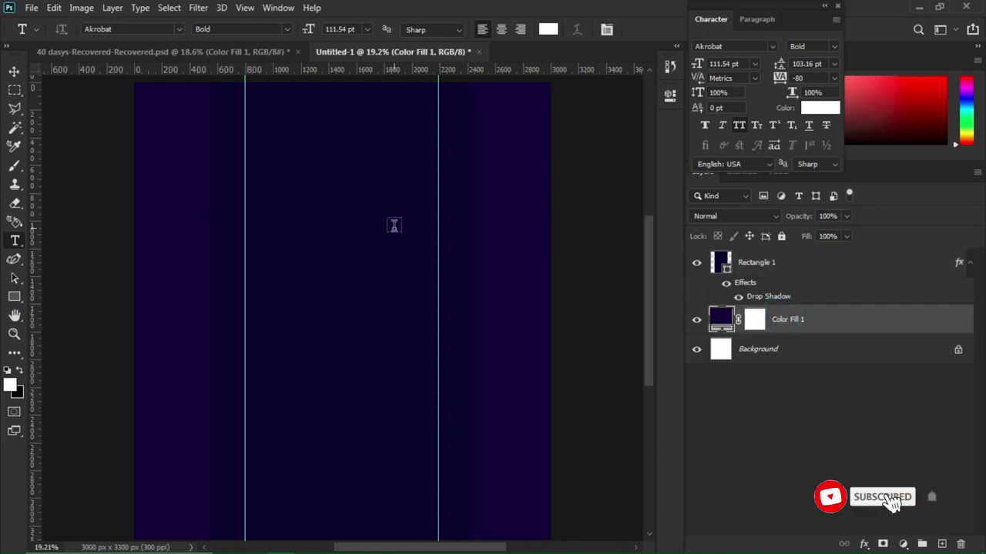
click(280, 129)
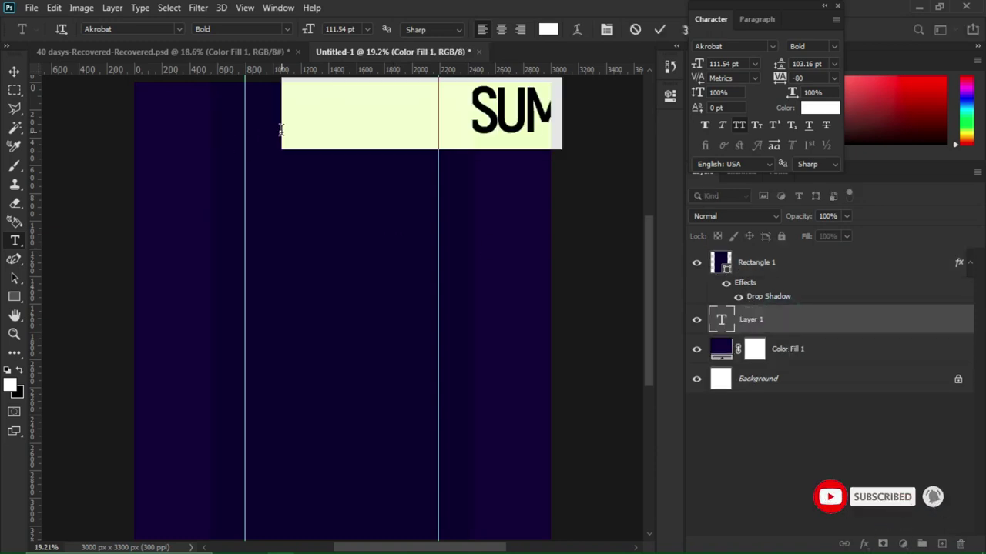
key(ctrl+v)
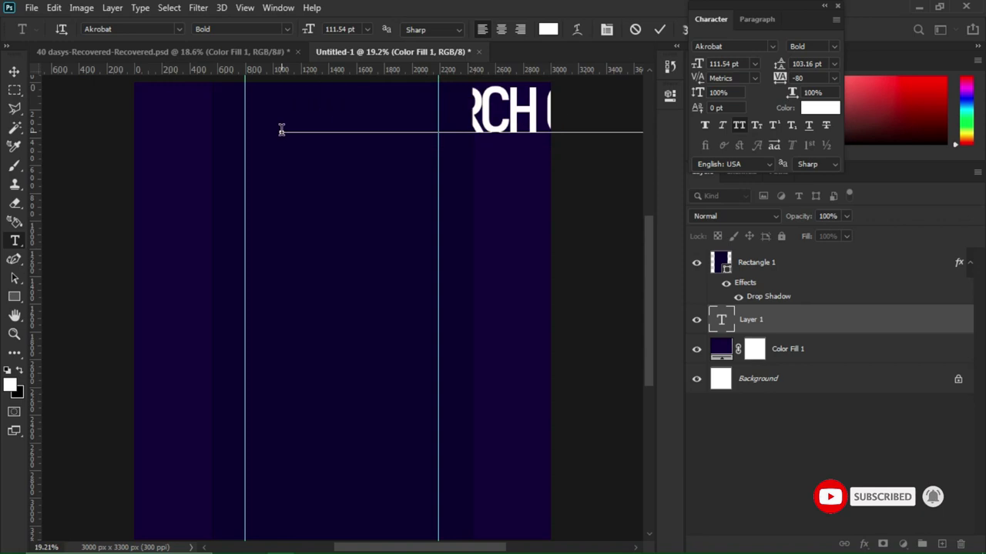
key(ctrl+a)
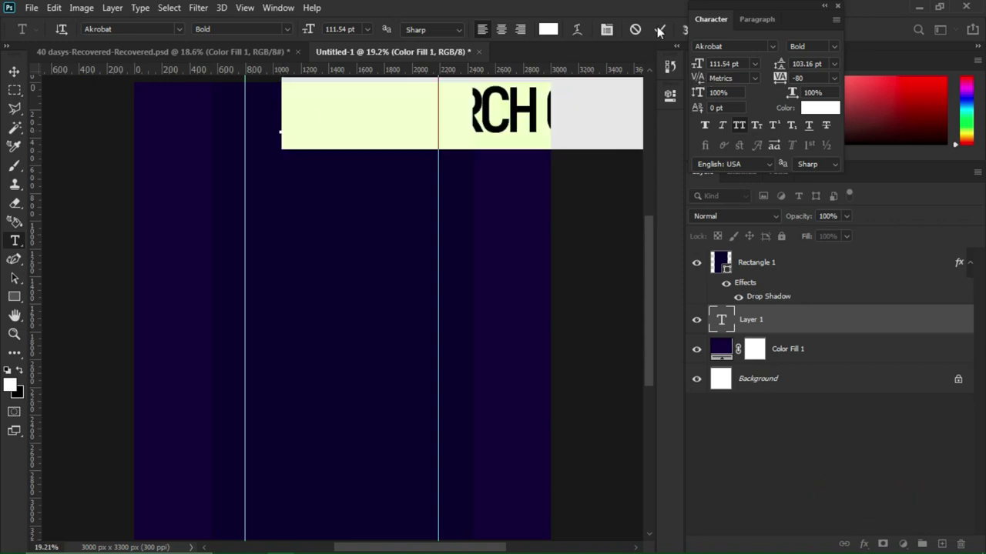
click(659, 29)
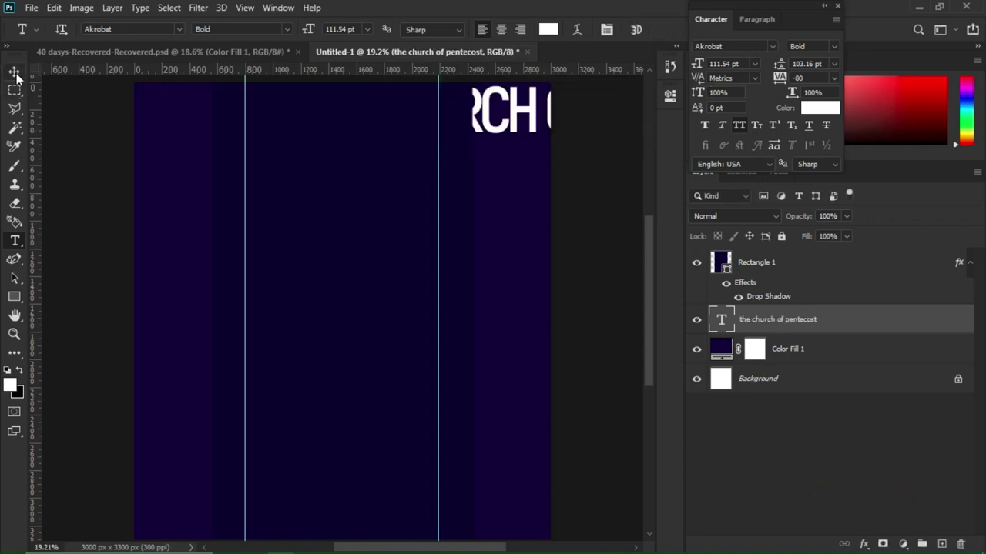
Step: Bring the church name layer above the rectangle and scale it to about 35.88 pt between the guides near the canvas top
click(15, 71)
click(758, 320)
drag(758, 322, 760, 249)
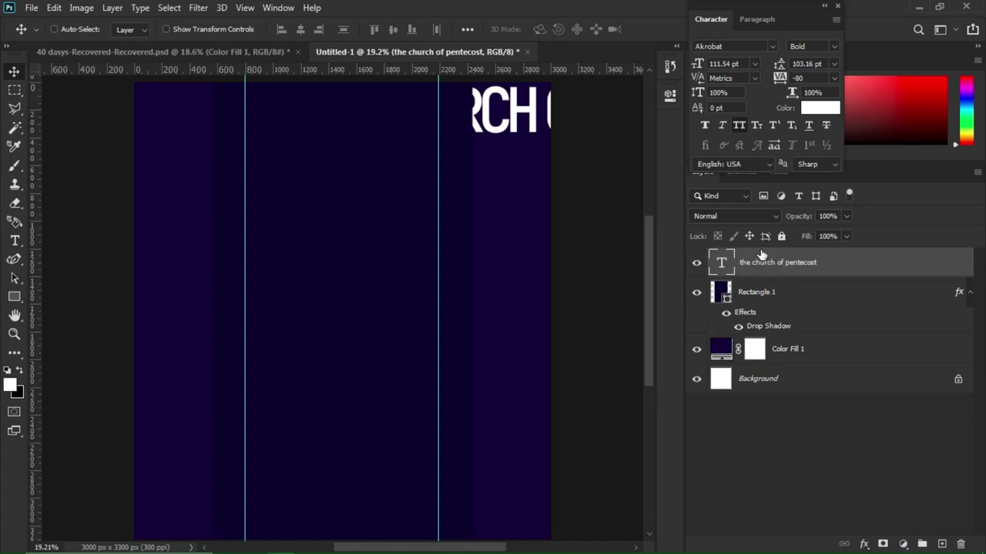
drag(462, 115, 358, 174)
key(ctrl+t)
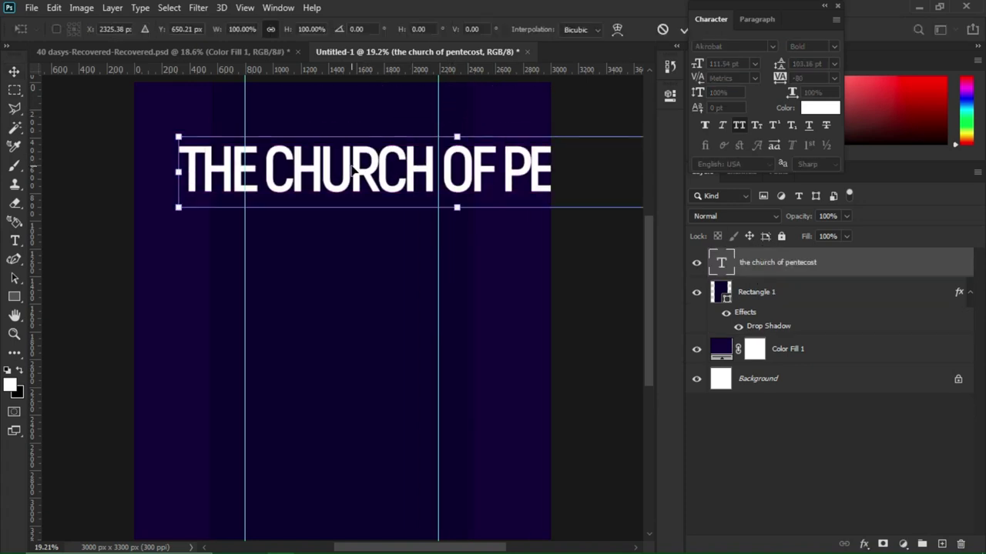
drag(179, 209, 259, 111)
drag(442, 129, 424, 126)
key(Return)
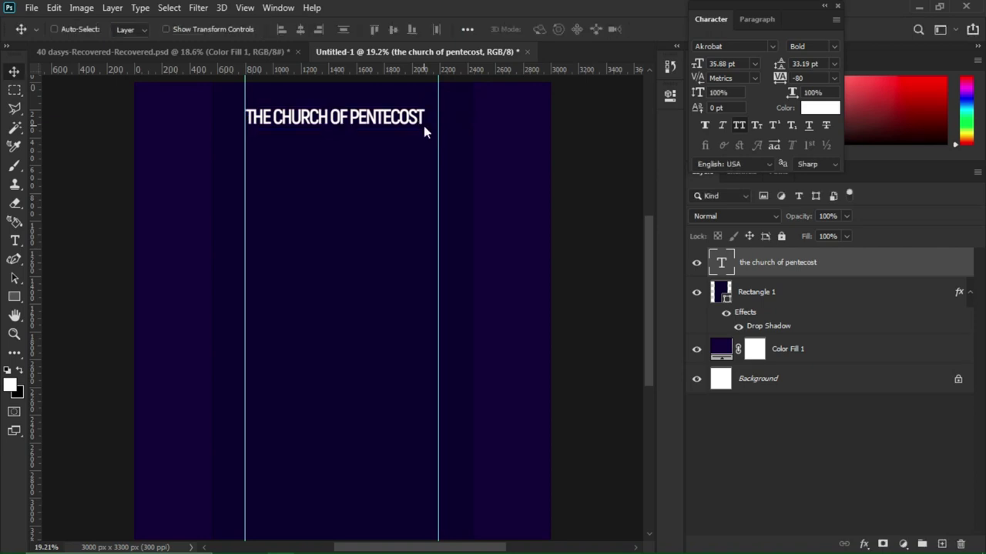
Step: Centre the church name horizontally on the canvas and nudge it up about 30 px
key(ctrl+a)
click(300, 31)
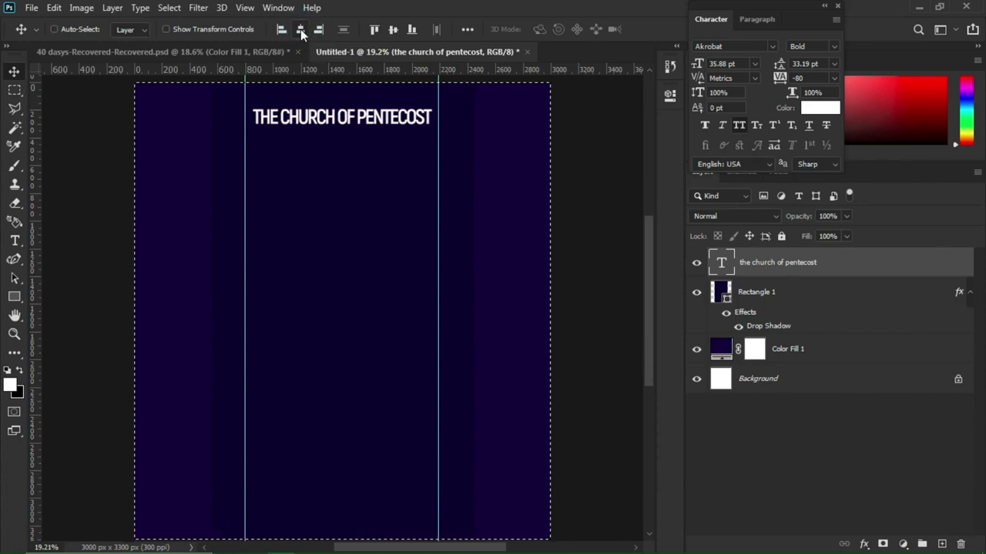
key(ctrl+d)
key(shift+Up)
key(shift+Up)
key(shift+Up)
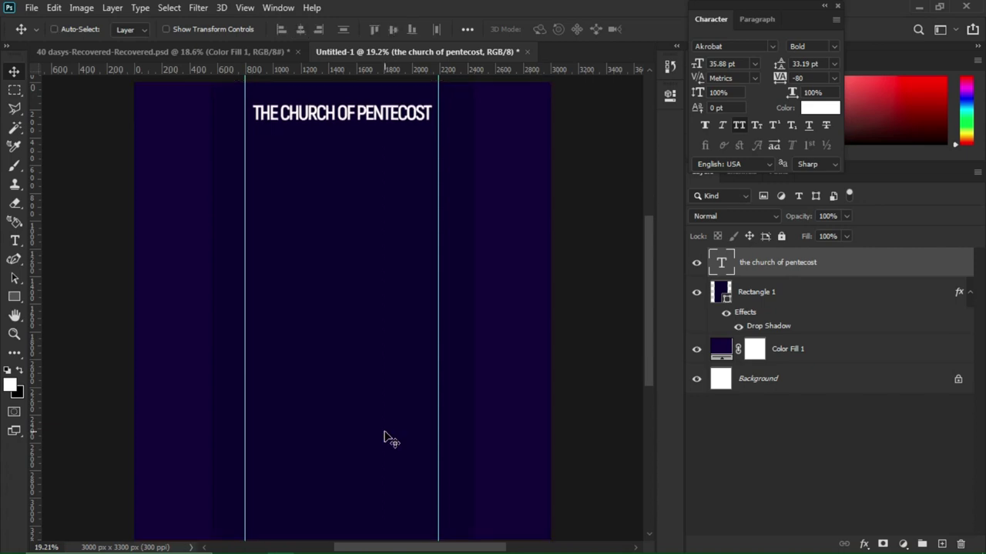
Step: Copy the line "NKWANTA DISTRICT" from the Notepad notes and return to the Photoshop document
mouse_move(441, 522)
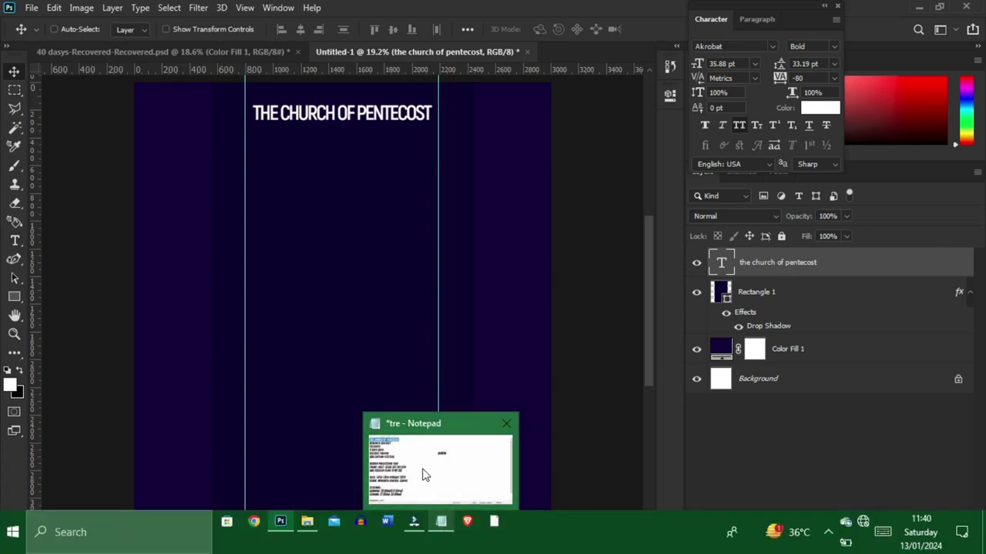
click(422, 473)
drag(373, 97, 259, 102)
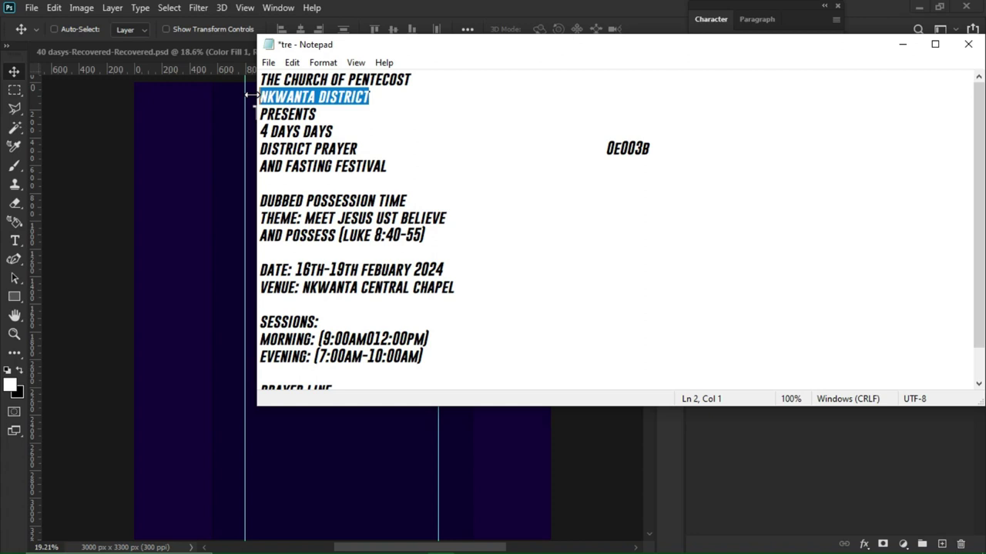
click(237, 122)
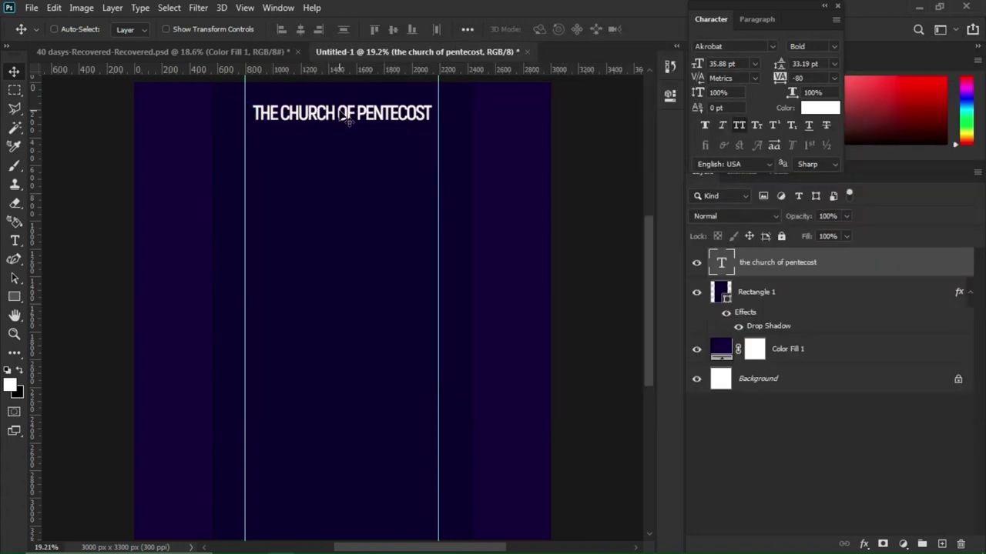
Step: Duplicate the church name directly below the original and replace the copy's text with "NKWANTA DISTRICT"
key(ctrl+j)
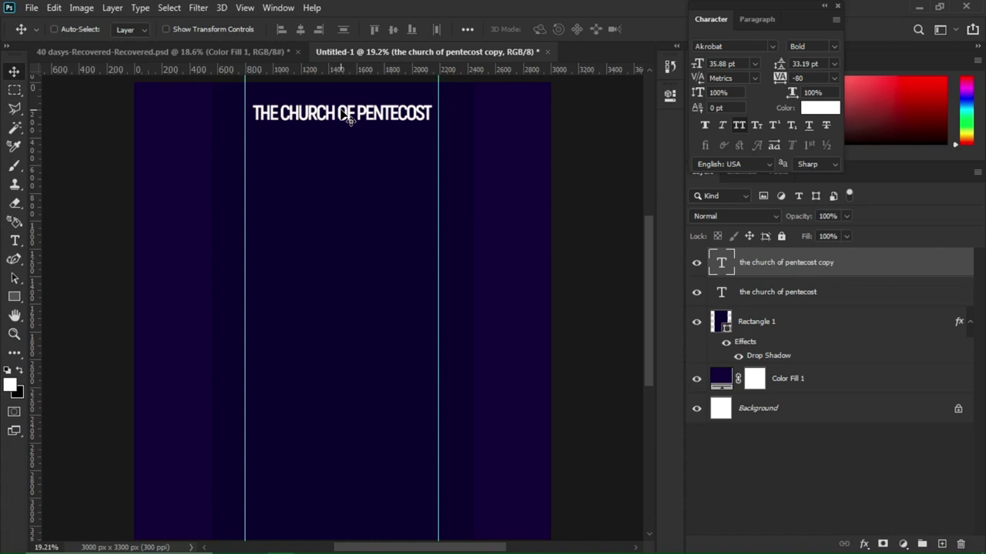
drag(343, 112, 344, 170)
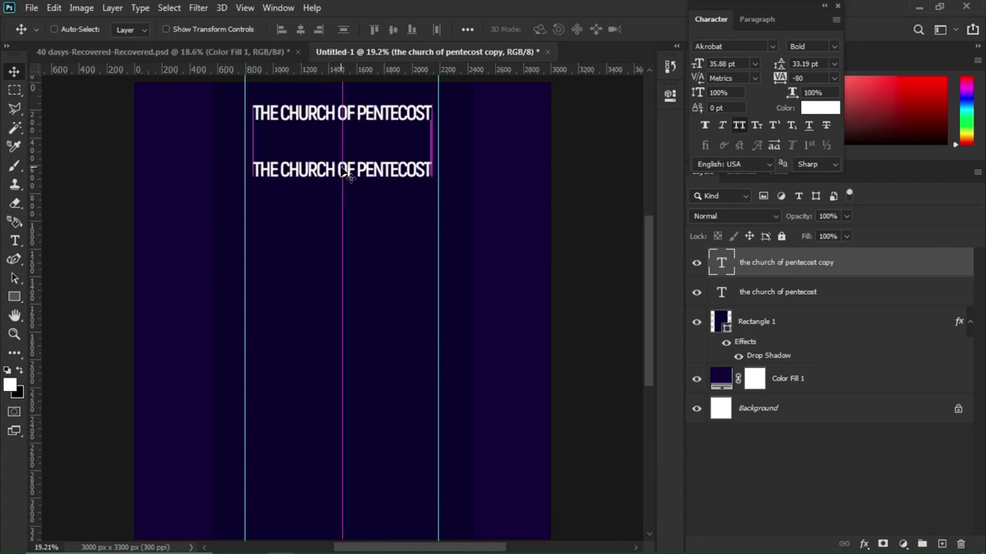
key(t)
click(338, 170)
key(ctrl+a)
text(NKWANTA DISTRICT)
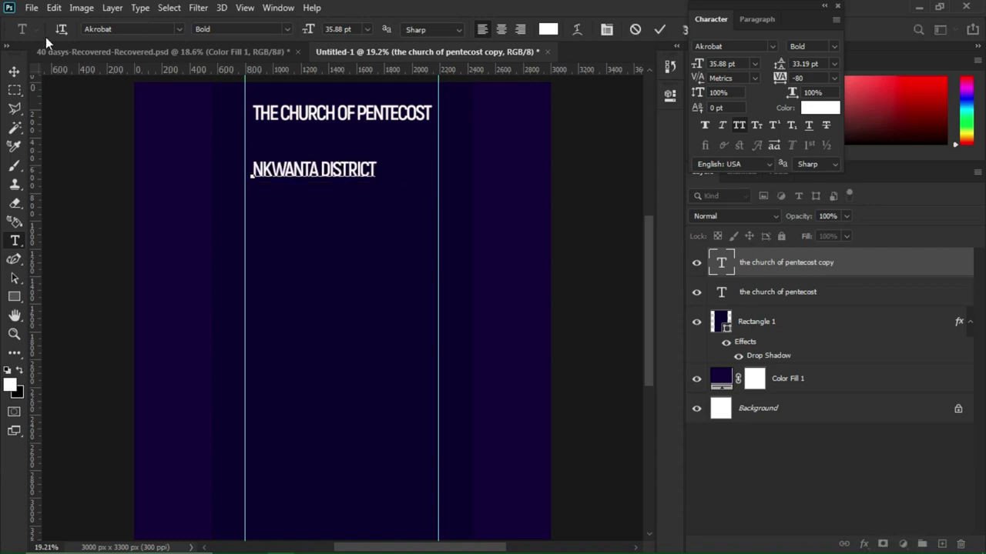
click(14, 73)
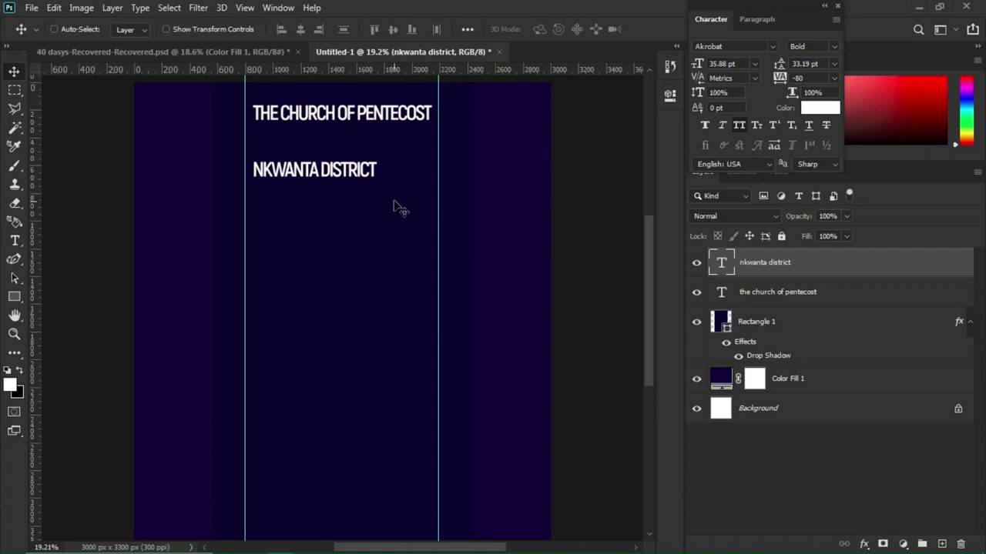
Step: Scale "NKWANTA DISTRICT" to about 27.08 pt and centre it horizontally just beneath the church name
key(ctrl+t)
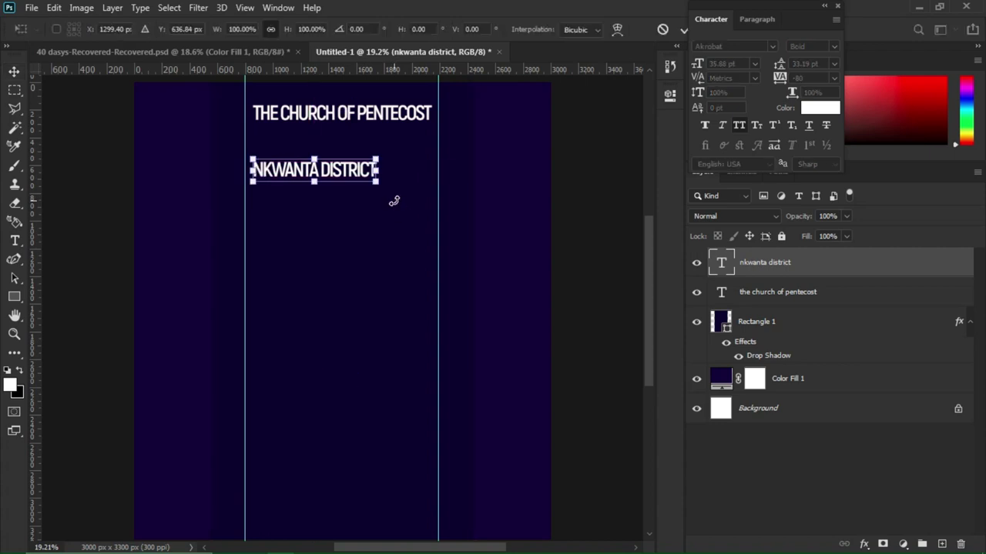
drag(378, 182, 365, 136)
key(Return)
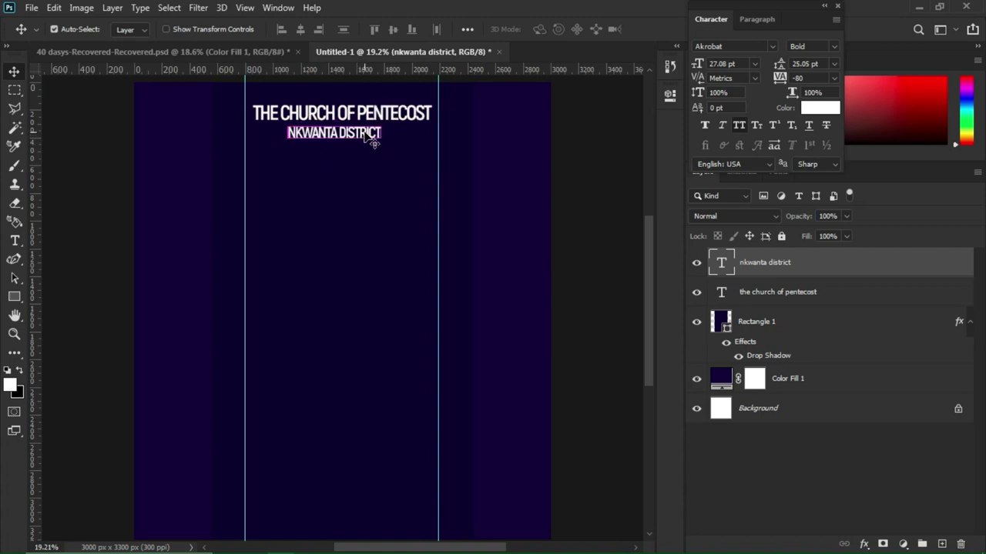
key(ctrl+a)
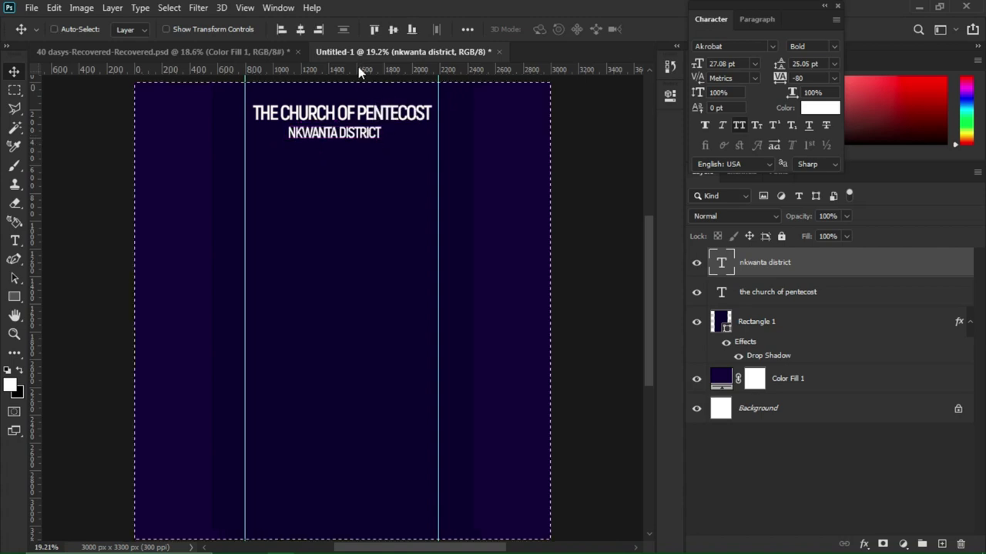
click(300, 29)
key(ctrl+d)
key(Up)
key(Up)
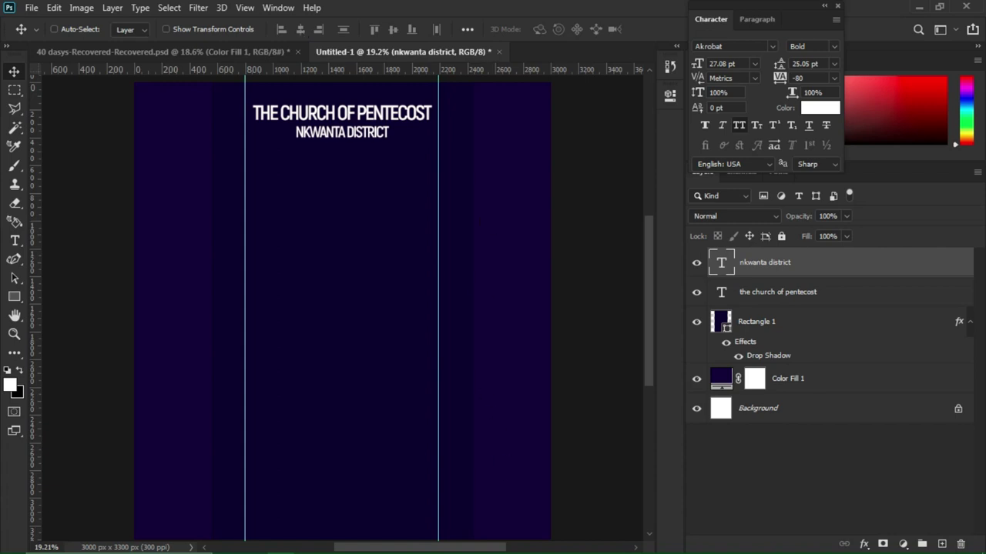
Step: Copy the line "PRESENTS" from the Notepad notes and return to the Photoshop document
mouse_move(454, 539)
mouse_move(443, 524)
click(431, 475)
drag(326, 114, 257, 113)
key(ctrl+c)
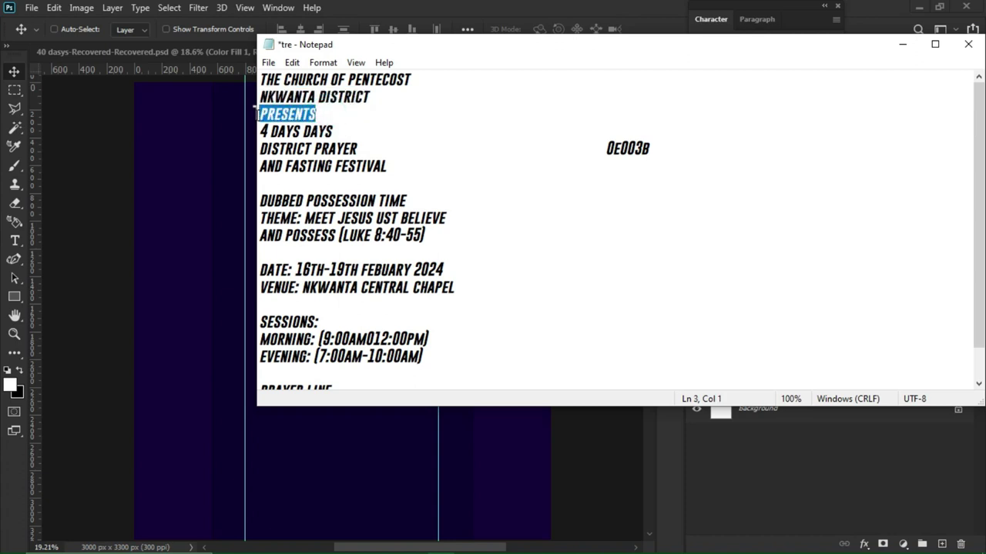
click(238, 116)
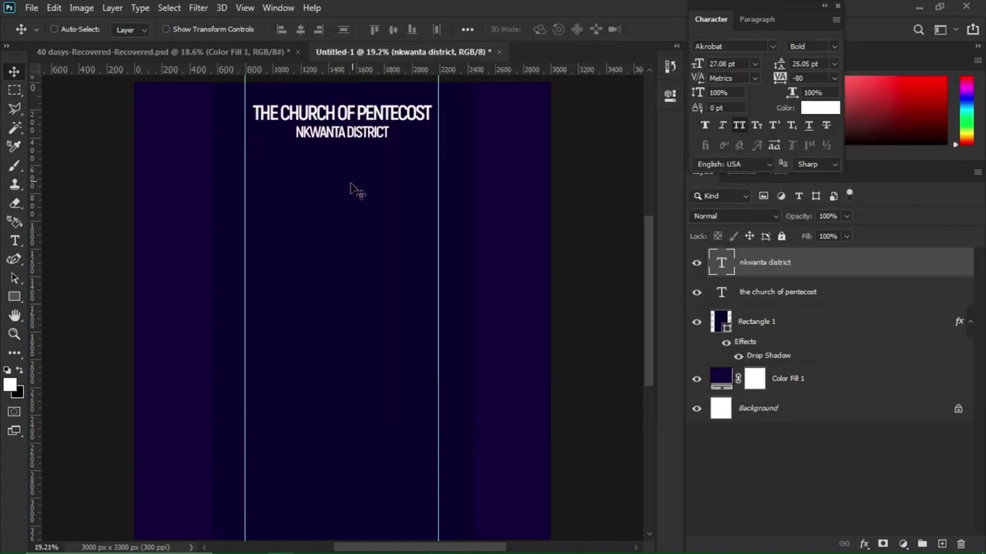
Step: Add a new text layer reading "NKWANTA DISTRICT" below the two headings and set its font size to 35.54 pt
key(t)
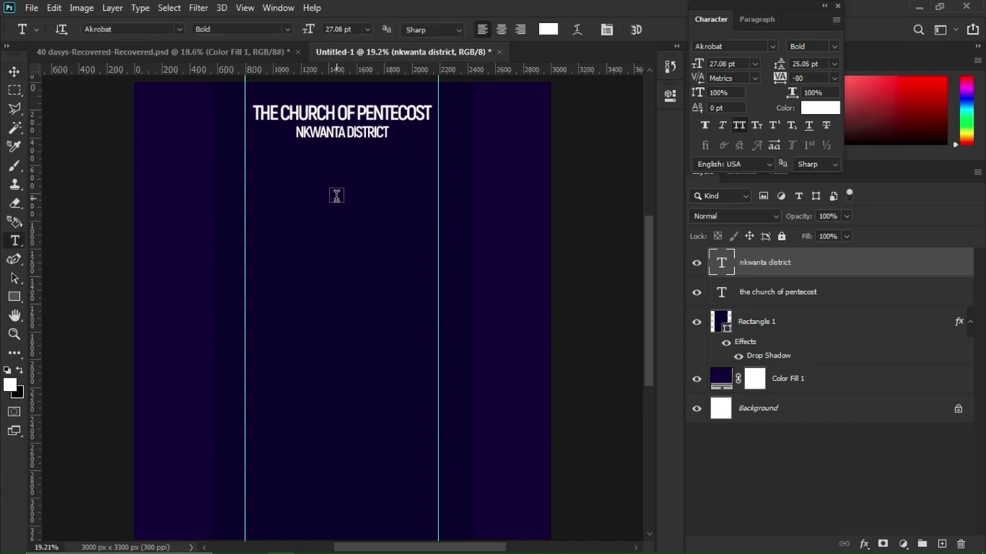
click(289, 204)
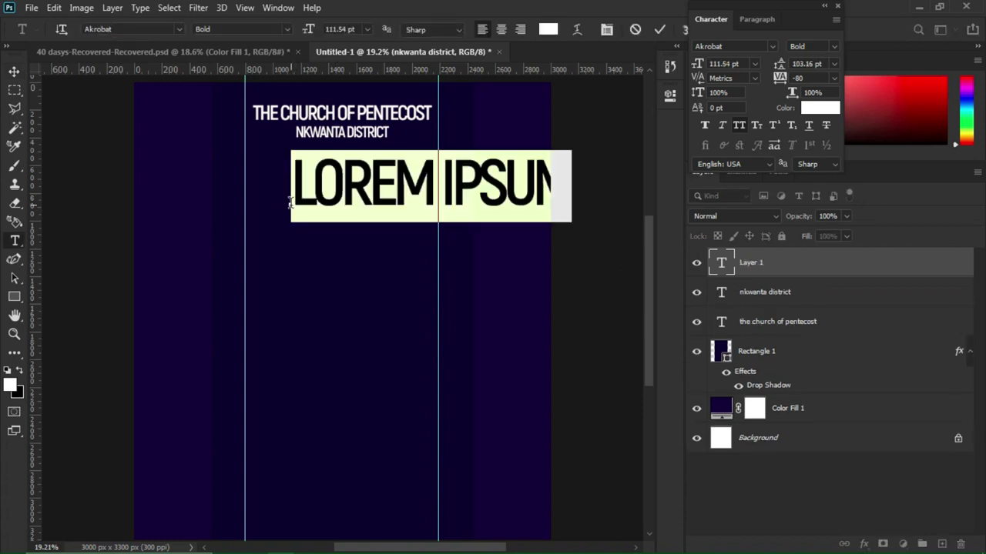
text(NKWANTA DISTRICT)
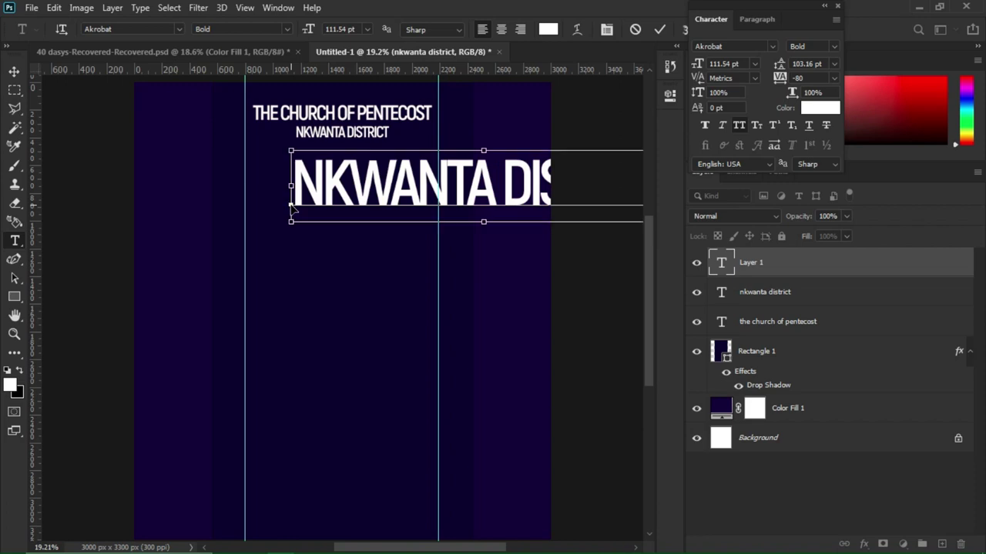
key(ctrl+a)
drag(696, 64, 643, 70)
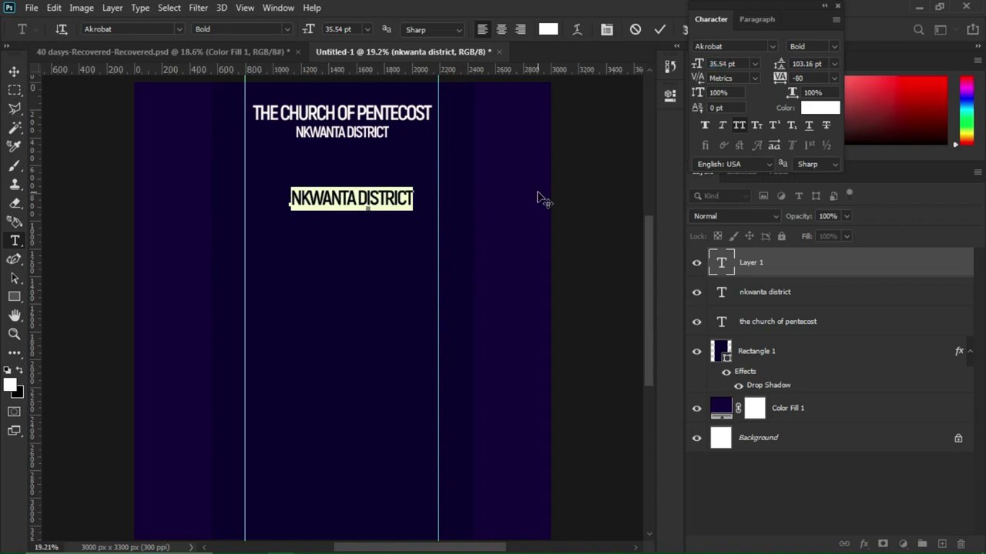
Step: Replace the new layer's text with "PRESENTS" from the Notepad notes and move it just below the district name
mouse_move(486, 548)
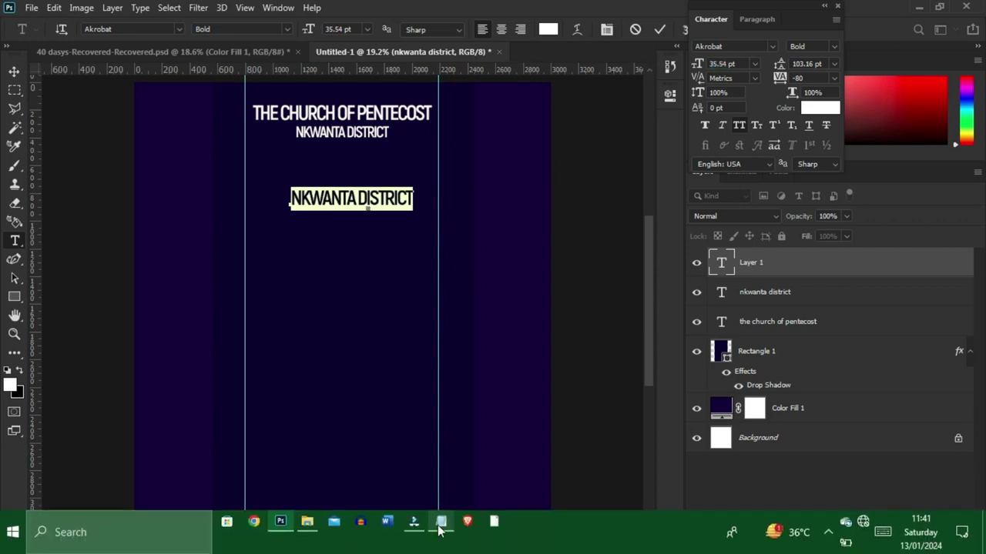
mouse_move(441, 530)
click(427, 481)
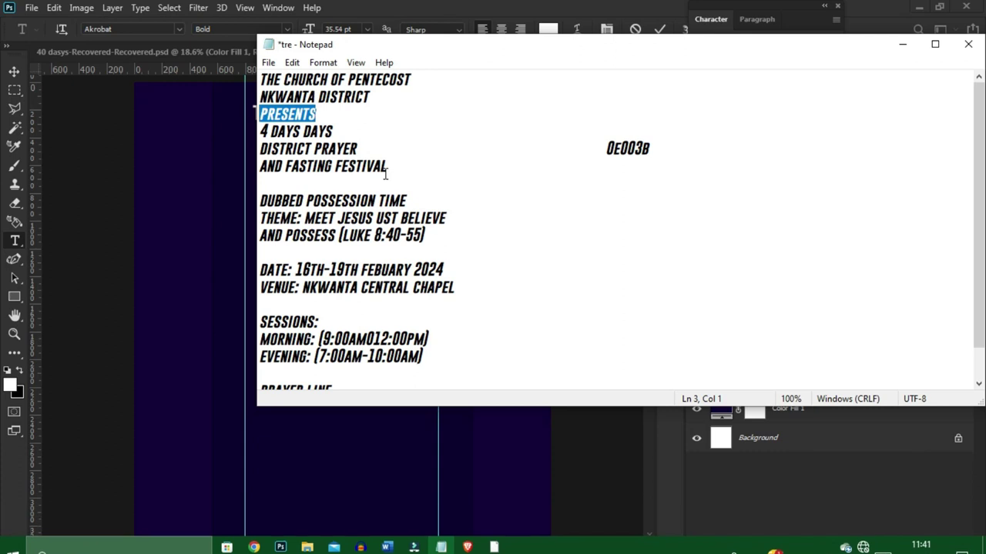
click(221, 142)
click(414, 185)
key(ctrl+a)
key(ctrl+v)
drag(369, 247, 382, 206)
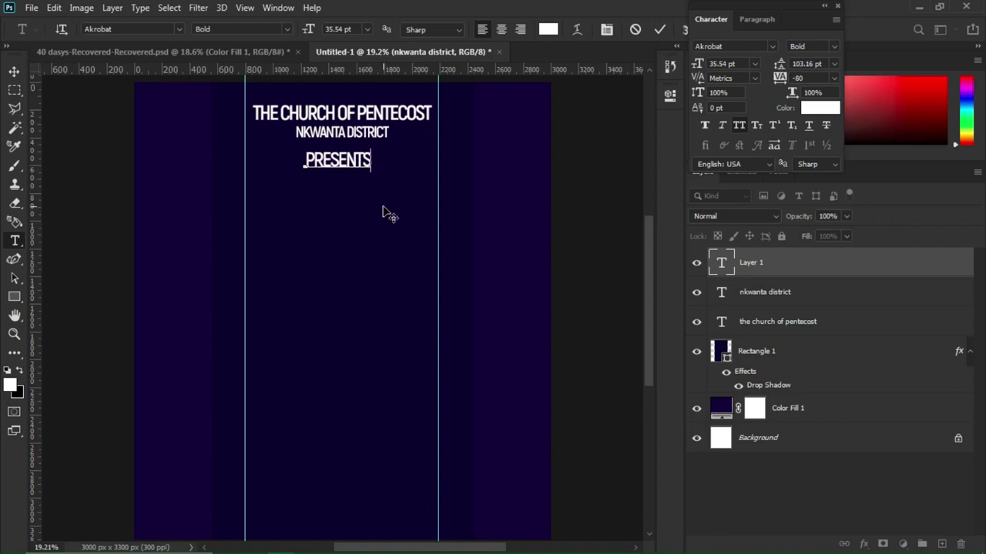
Step: Turn off All Caps for "PRESENTS" and apply it to the first letter only, so it reads "Presents"
key(ctrl+a)
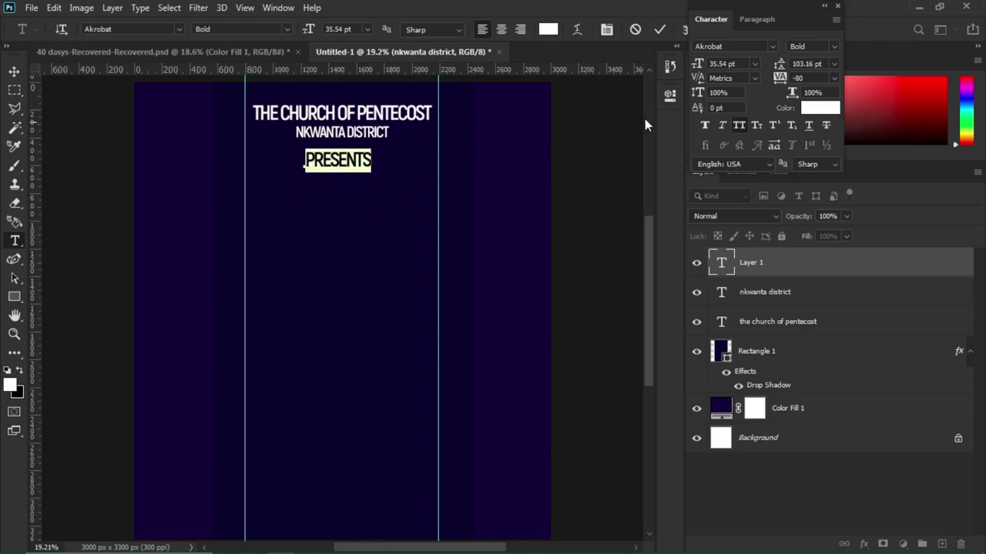
click(737, 127)
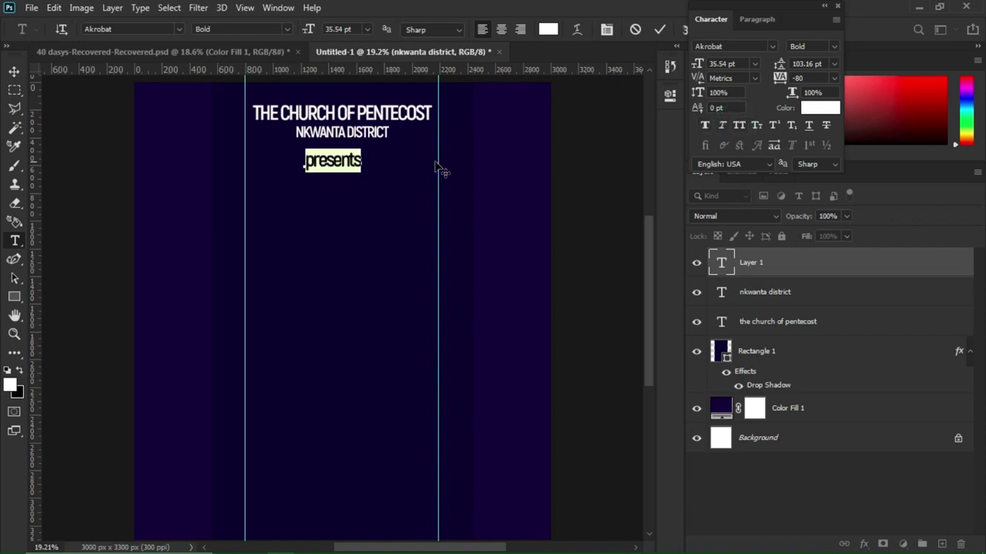
drag(314, 160, 300, 159)
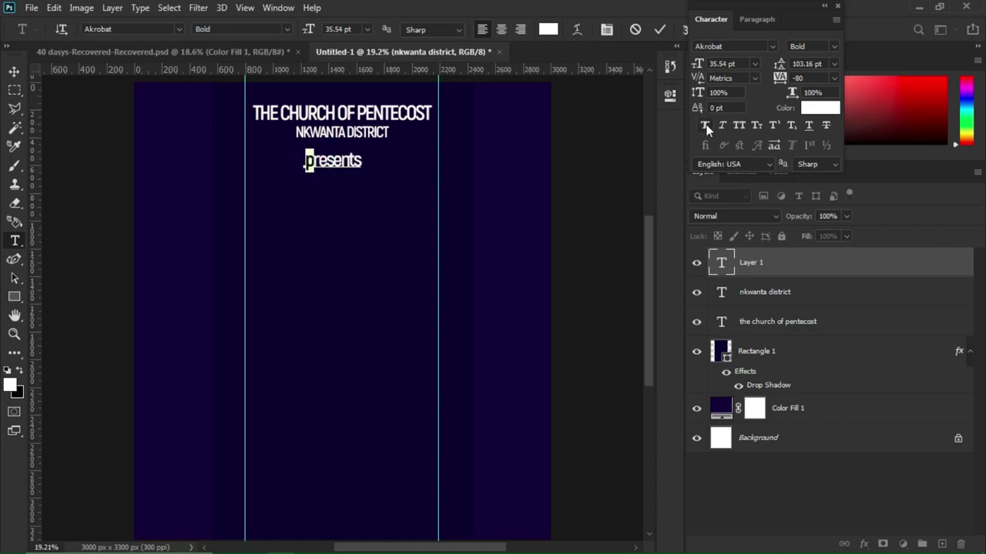
click(734, 123)
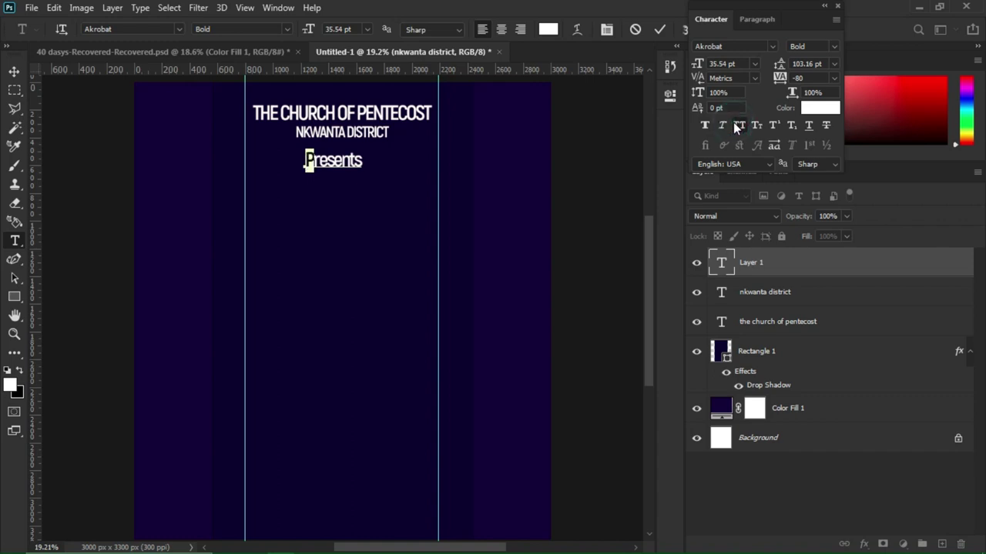
Step: Commit the "Presents" text and set its font to BernhardFashion BT Regular
click(18, 72)
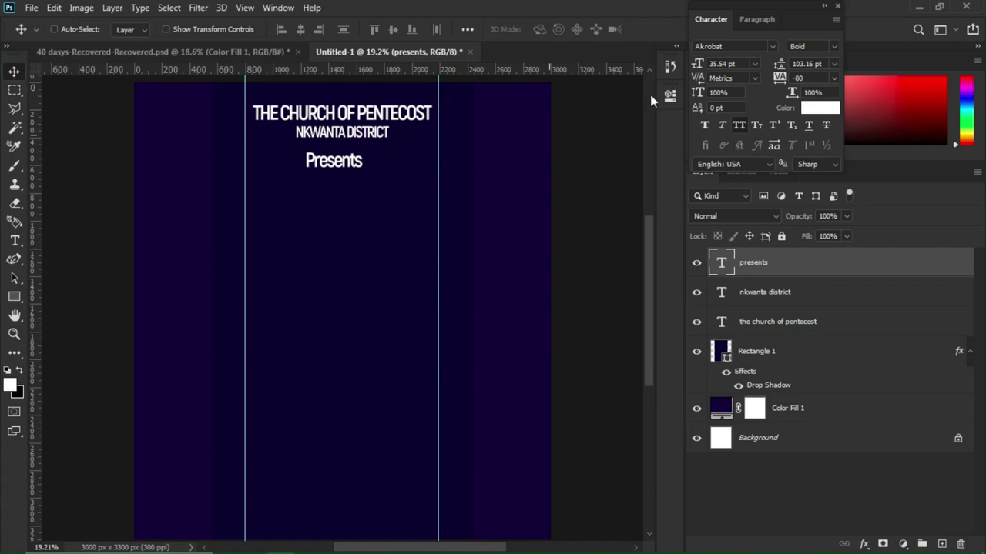
click(732, 44)
text(bernhardFashion BT)
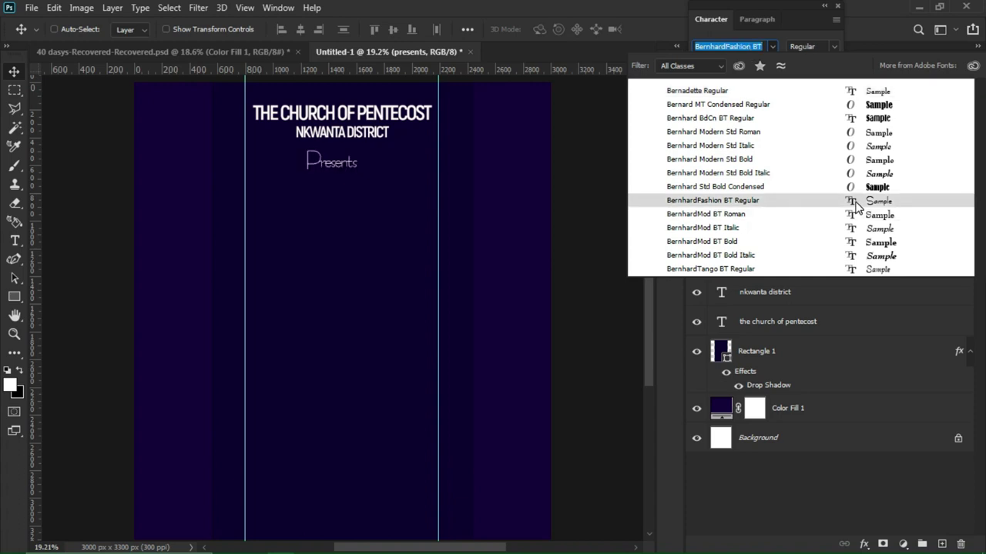
click(857, 206)
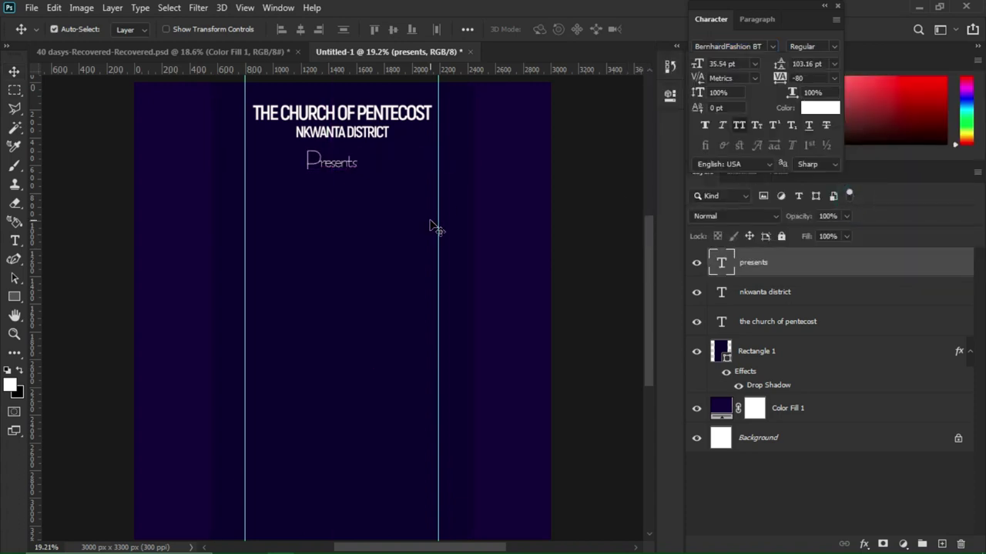
Step: Enlarge "Presents" to about 141%, giving a 50.18 pt font size, and centre it horizontally on the canvas
key(ctrl+t)
drag(357, 175, 378, 185)
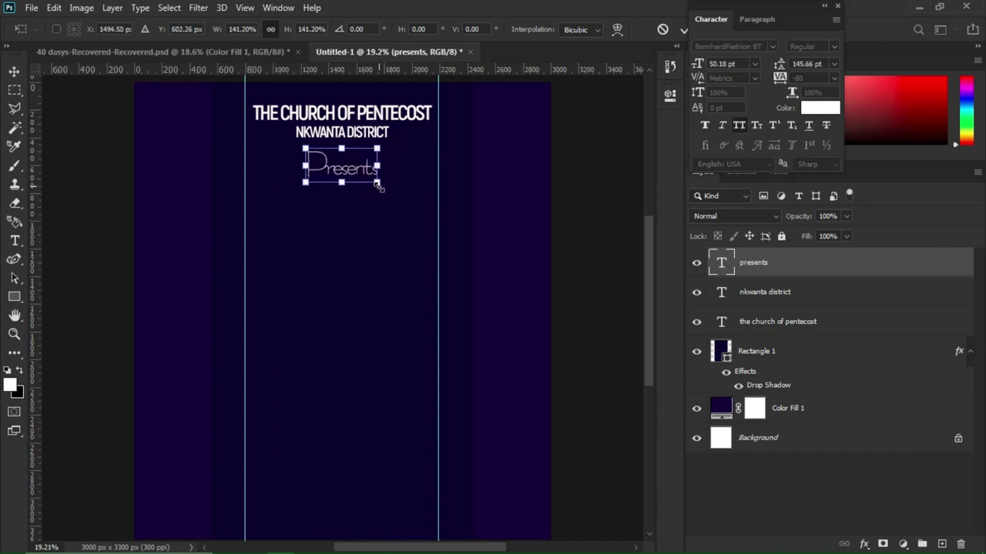
key(Return)
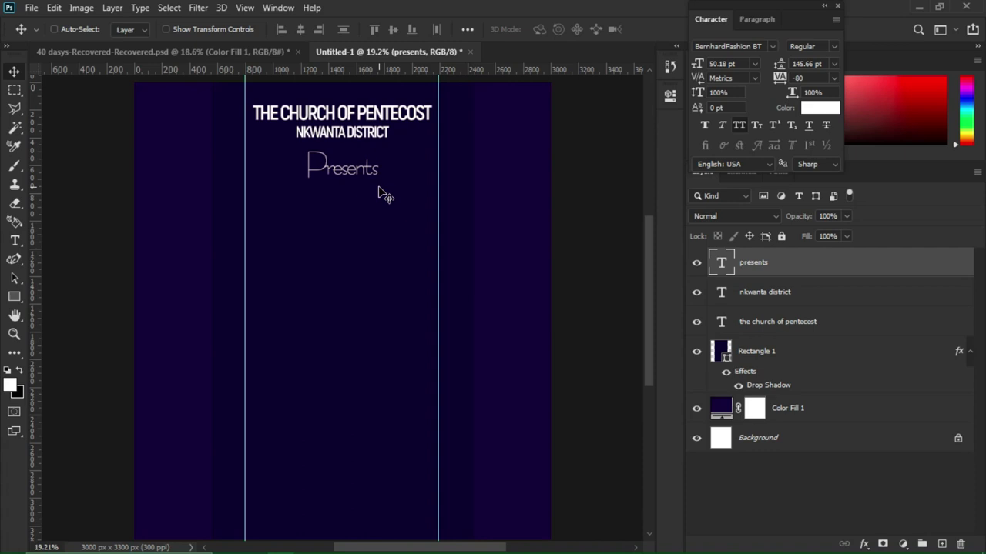
key(ctrl+a)
click(300, 31)
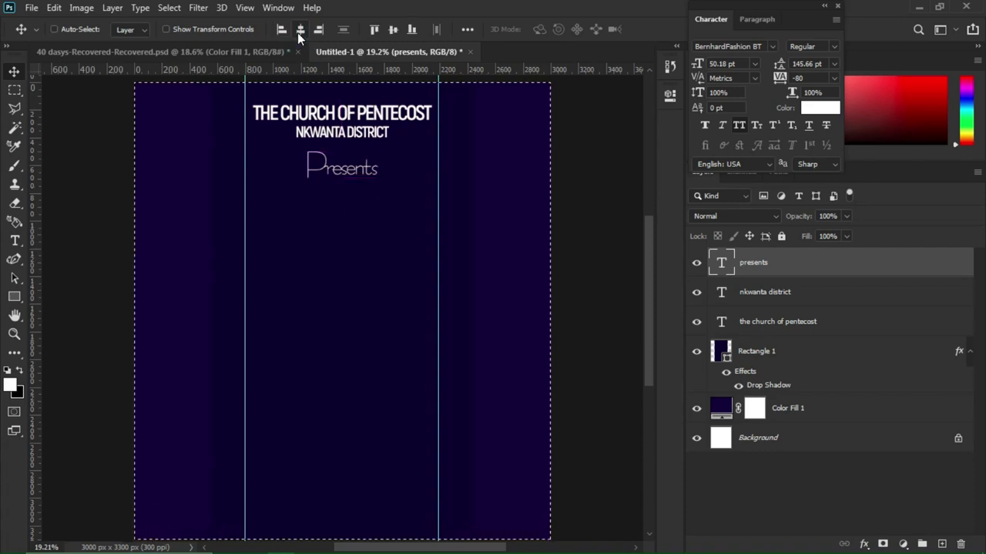
key(ctrl+d)
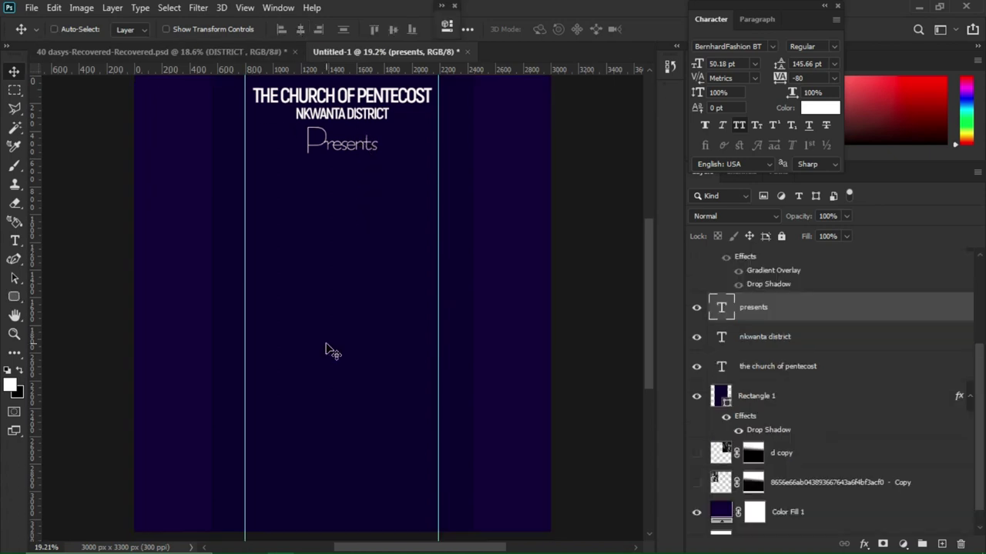
Step: Copy the line "DISTRICT PRAYER" from the Notepad notes and add it in Photoshop as a new text layer below "Presents"
key(t)
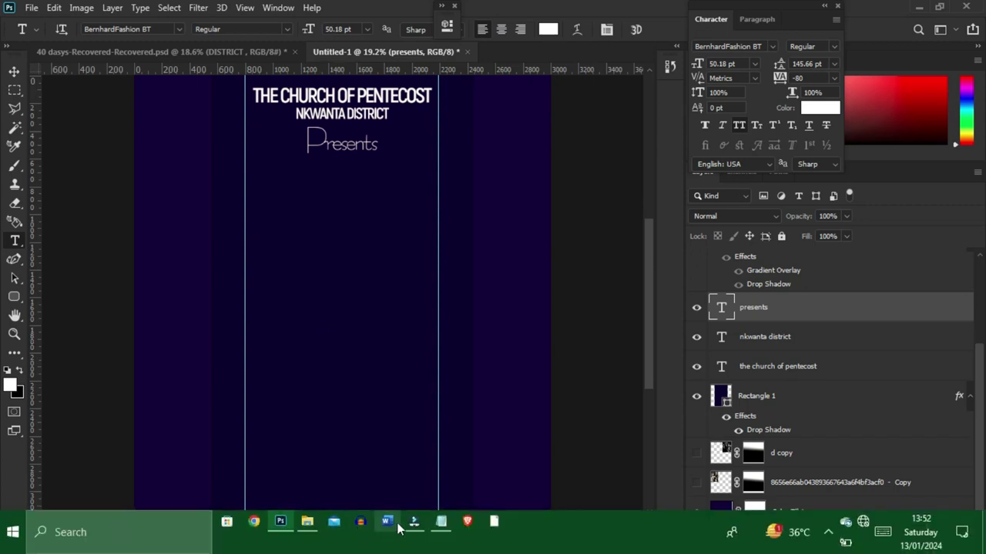
mouse_move(439, 521)
click(429, 469)
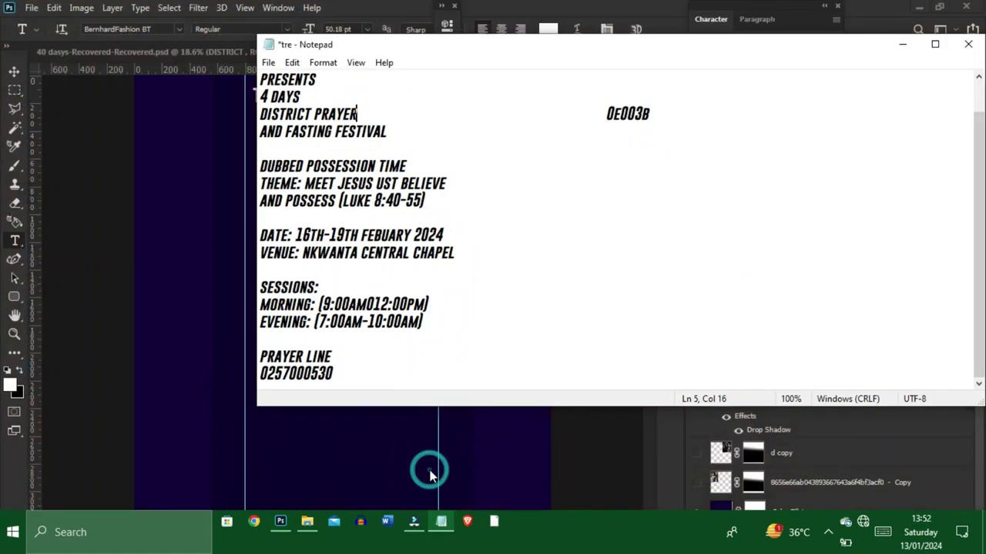
drag(357, 113, 261, 114)
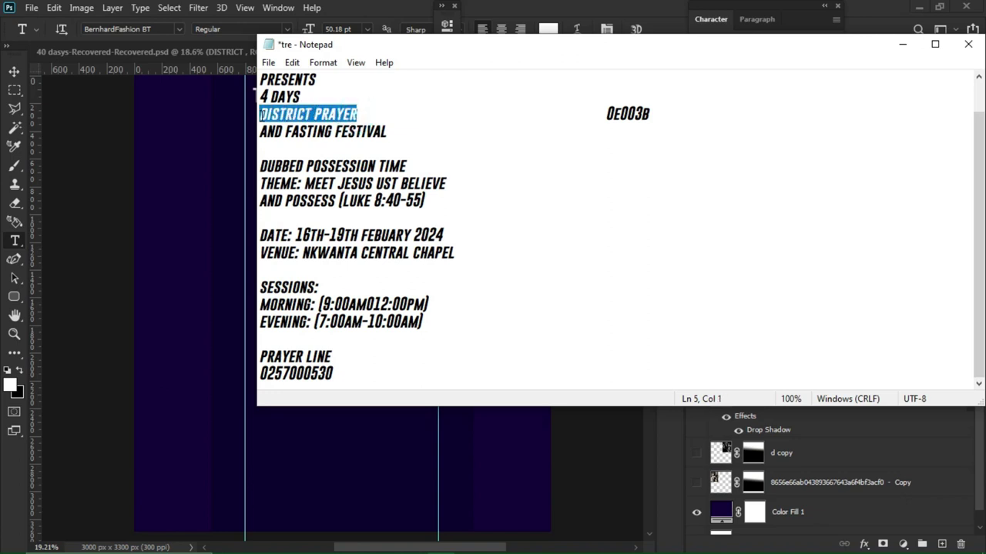
click(239, 155)
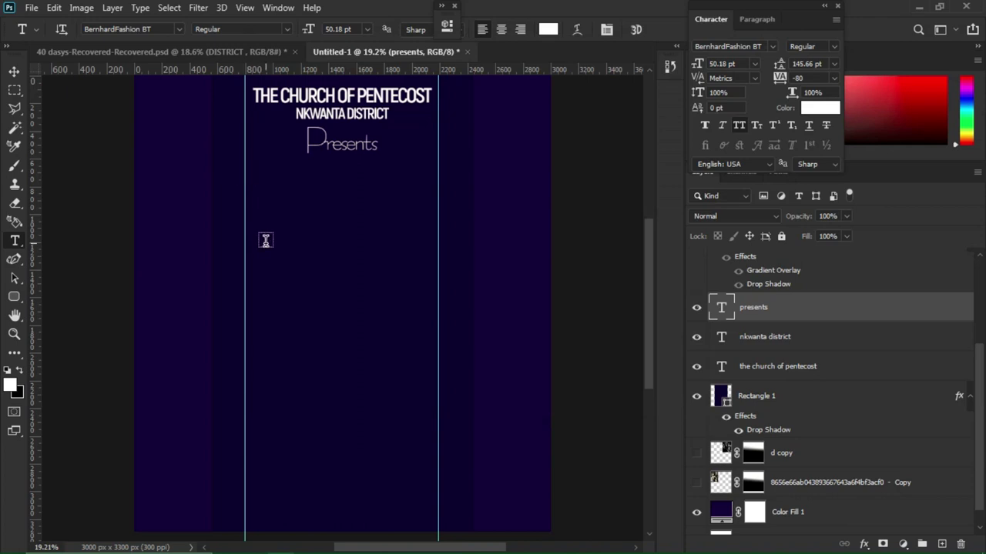
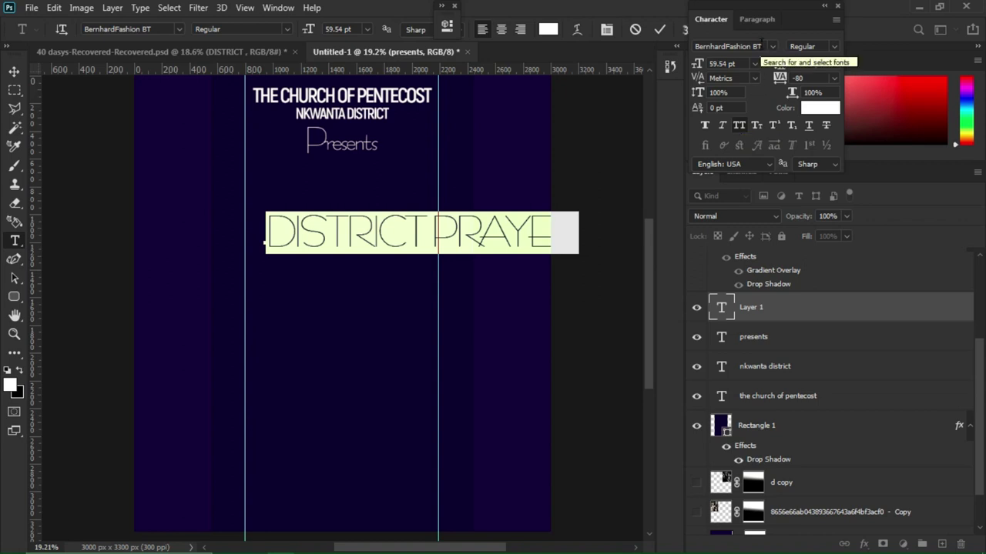
Step: Set the font of "DISTRICT PRAYER" to Acumin Variable Concept ExtraCondensed UltraBlack
click(760, 46)
key(BackSpace)
text(acum)
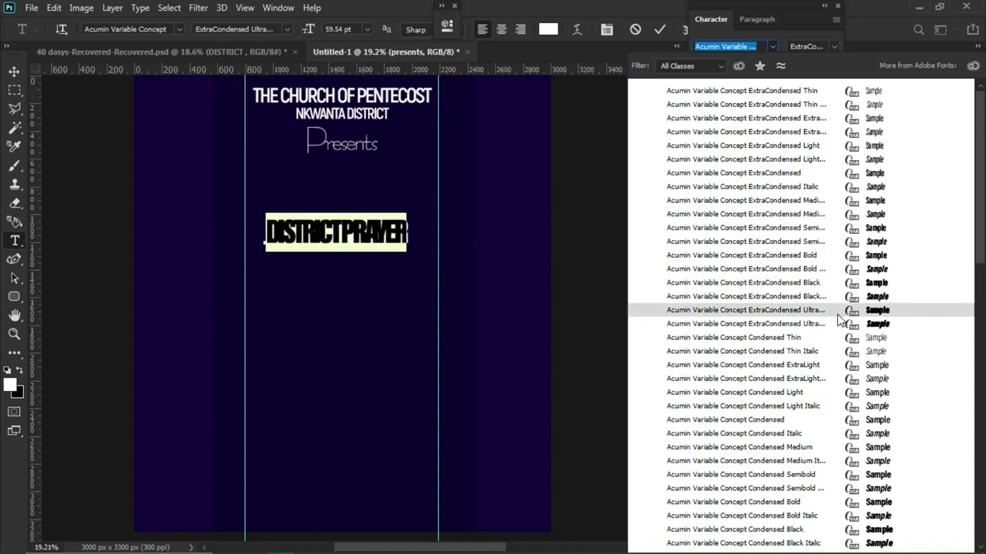
click(838, 315)
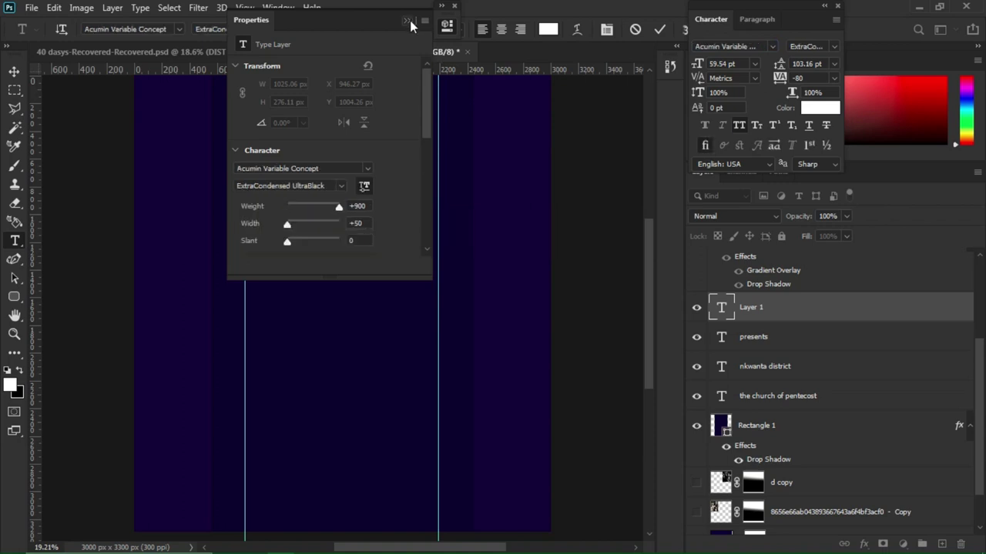
click(409, 21)
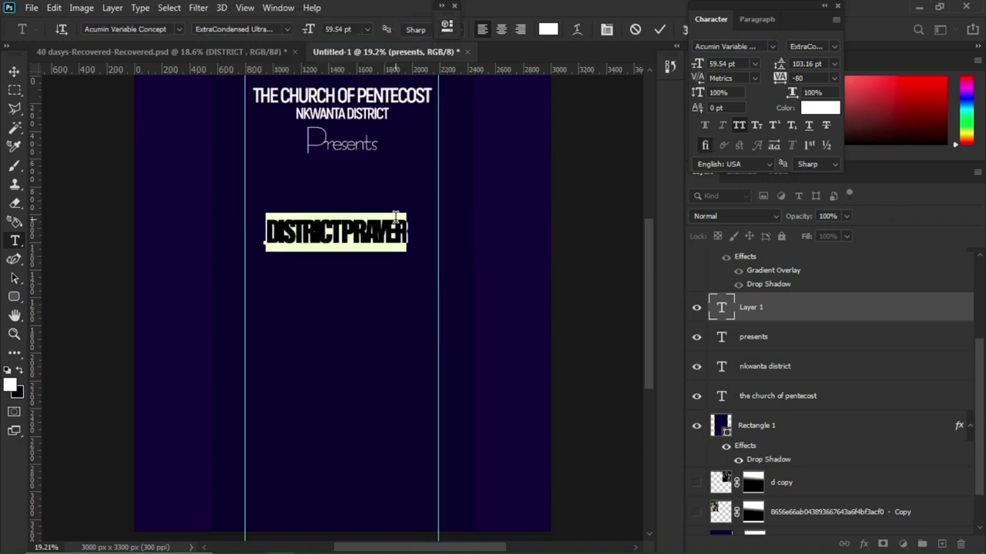
Step: Copy the word "PRAYER" from the new text line and delete it, leaving only "DISTRICT"
click(341, 231)
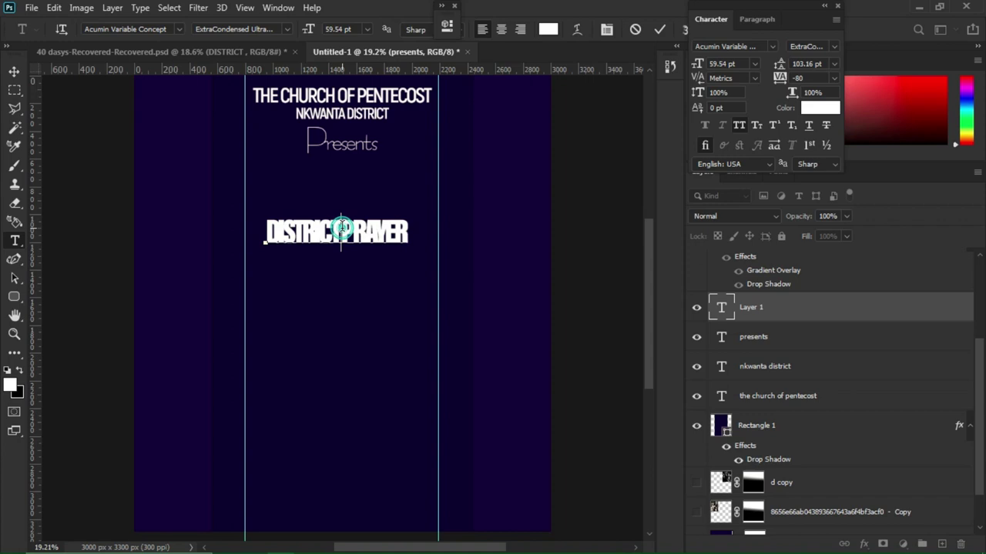
drag(341, 231, 419, 233)
key(ctrl+c)
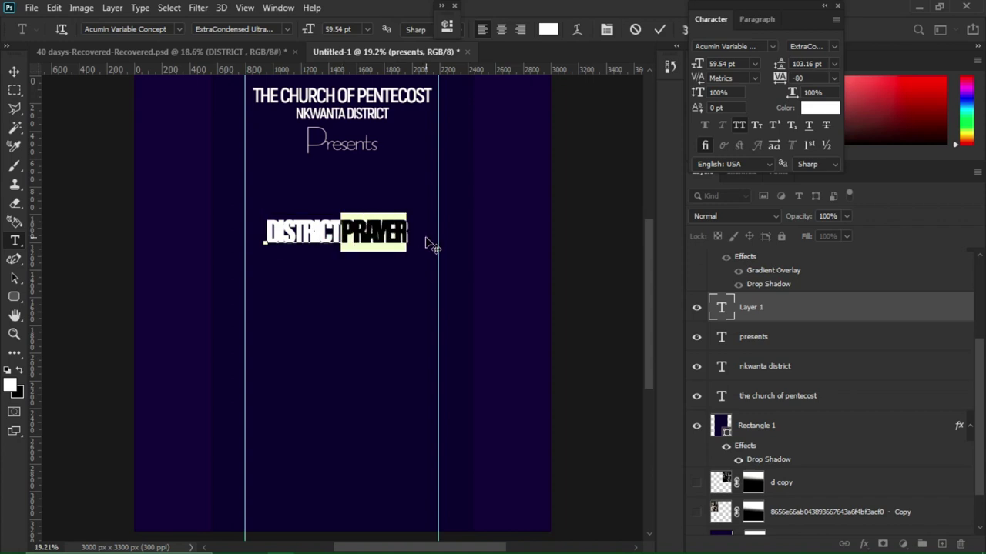
key(BackSpace)
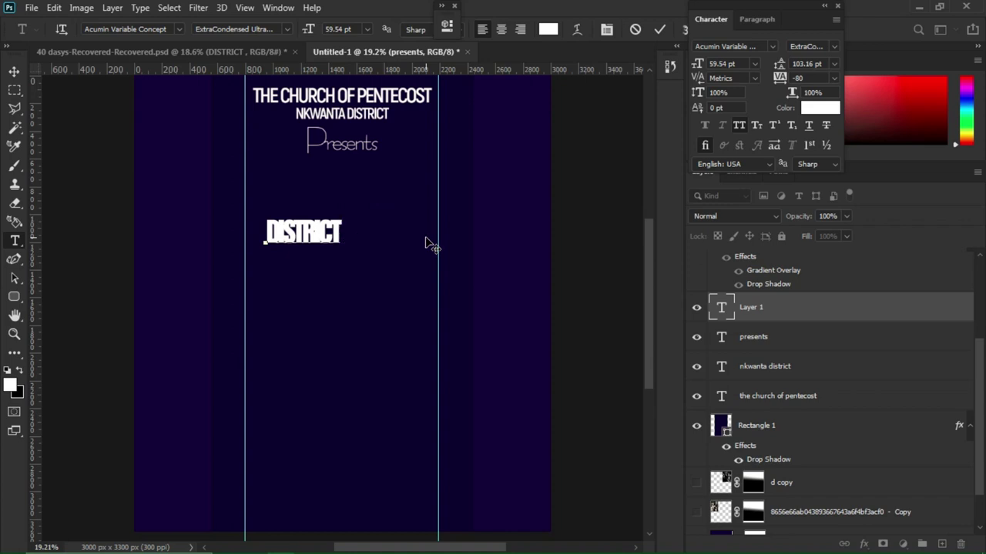
Step: Set "DISTRICT" to a font size of 107.54 pt and a tracking of -44, and commit the text
key(ctrl+a)
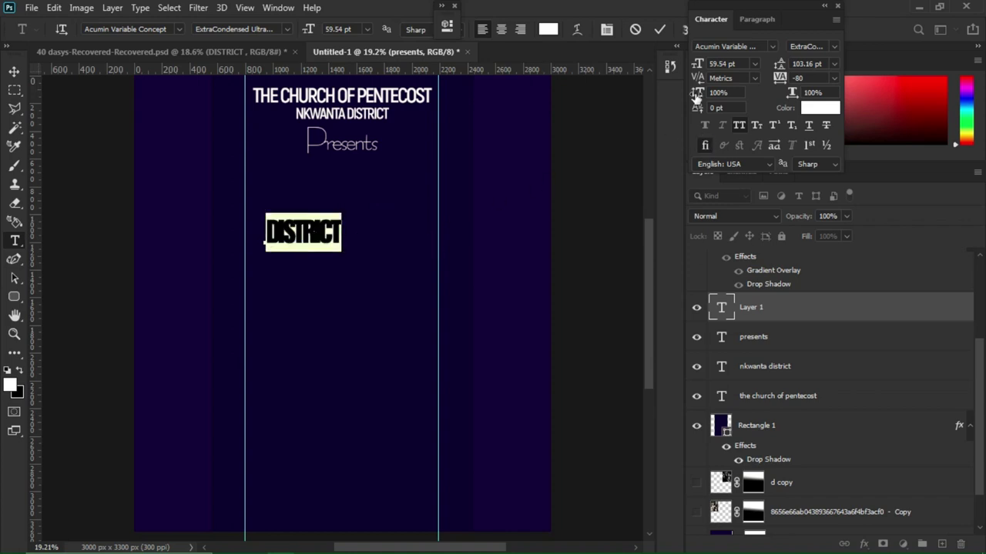
drag(697, 64, 733, 64)
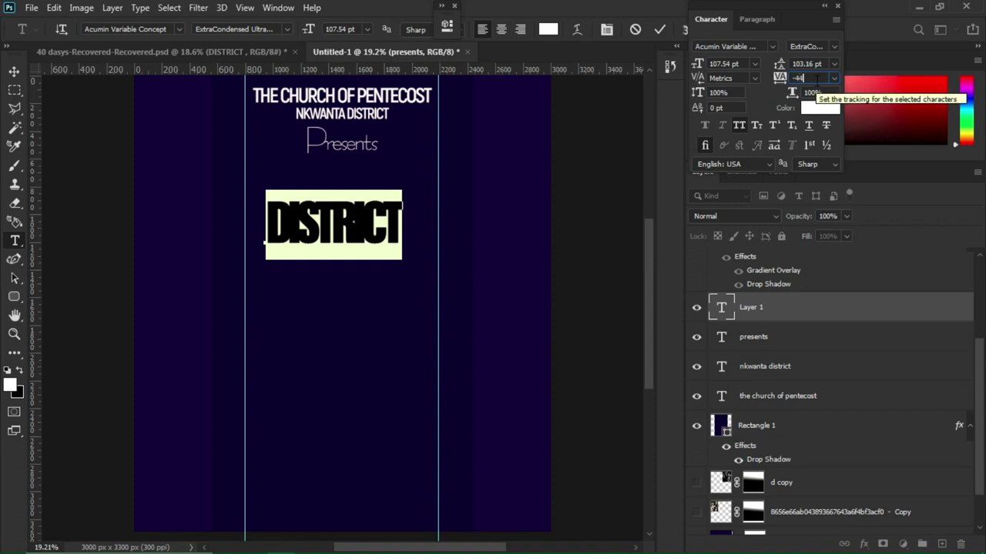
click(816, 80)
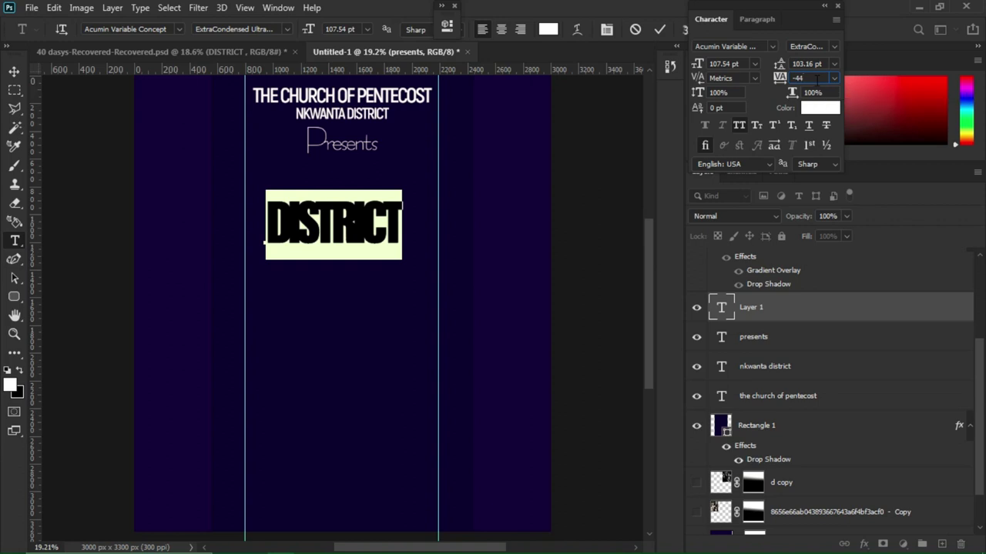
key(Return)
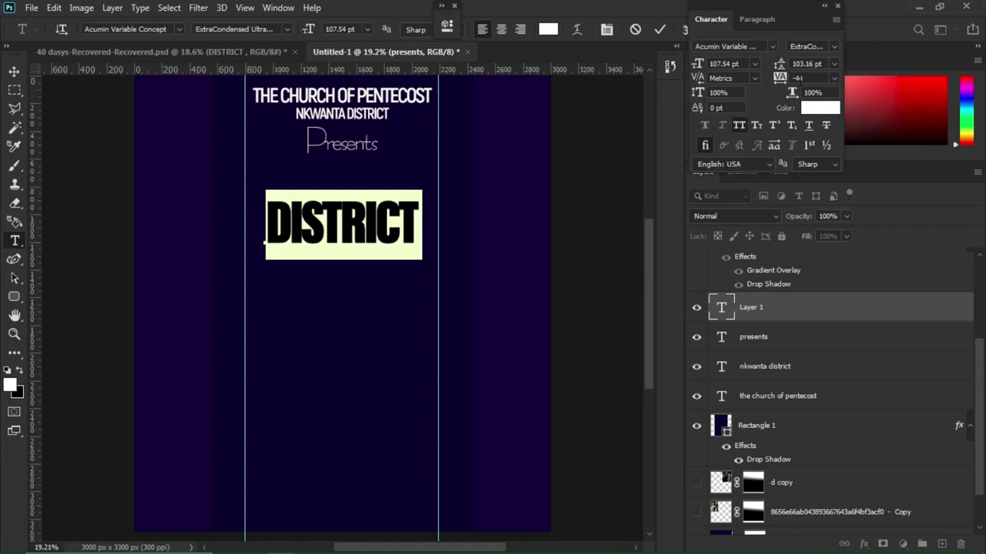
click(14, 71)
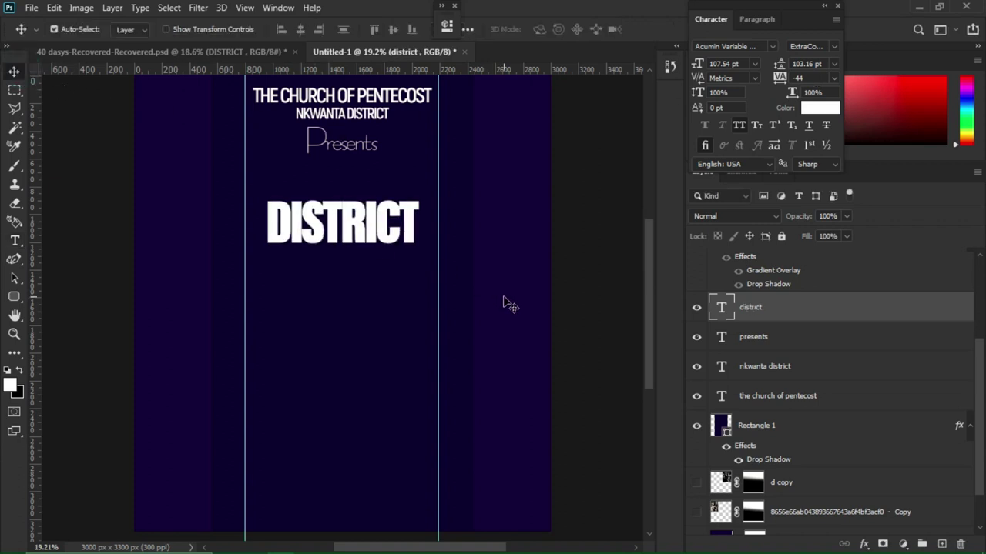
Step: Scale "DISTRICT" up to 136.65 pt so it spans the width between the two vertical guides
key(ctrl+t)
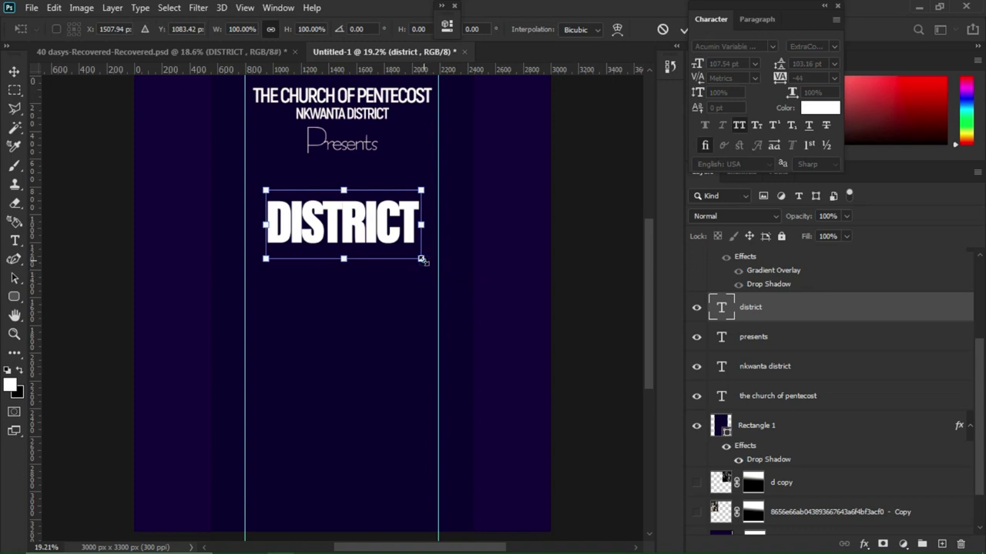
drag(421, 260, 439, 266)
drag(266, 190, 244, 178)
key(Return)
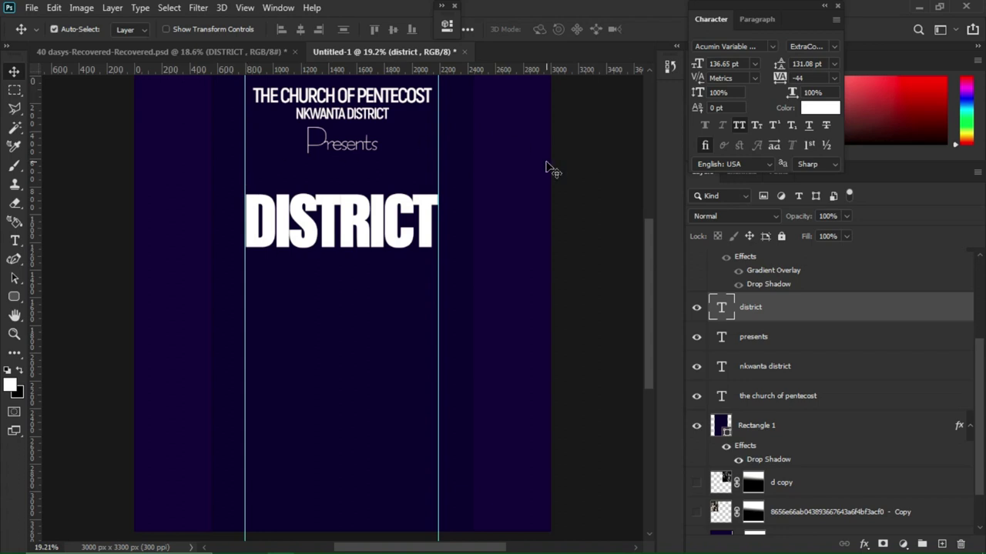
Step: Duplicate the "DISTRICT" layer directly below the original and replace the copy's text with the copied word "PRAYER"
key(ctrl+j)
drag(393, 225, 387, 285)
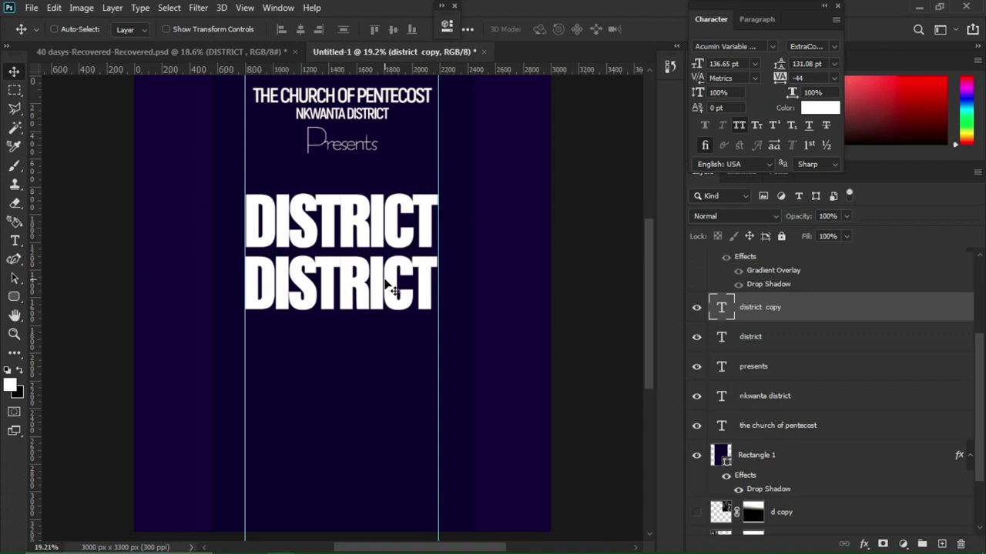
key(t)
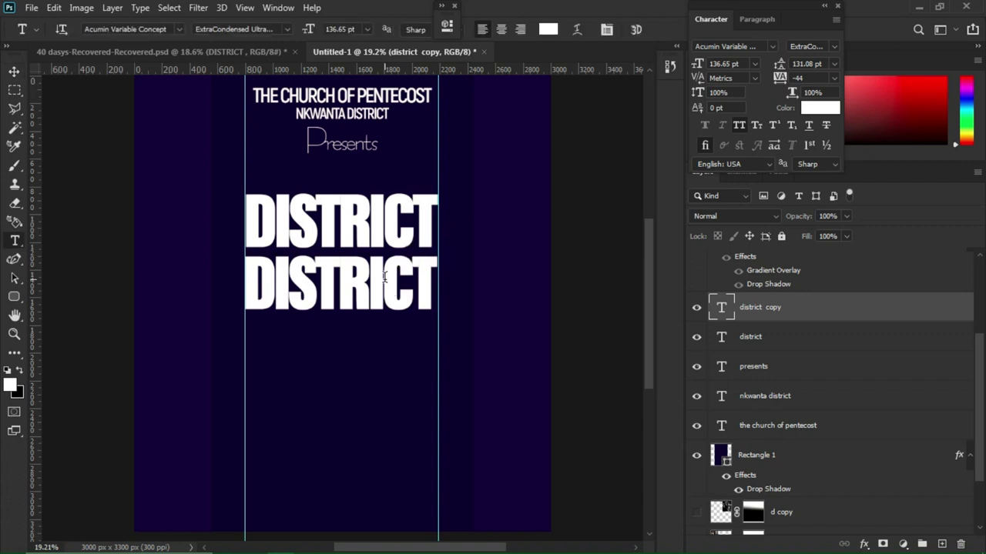
double_click(385, 279)
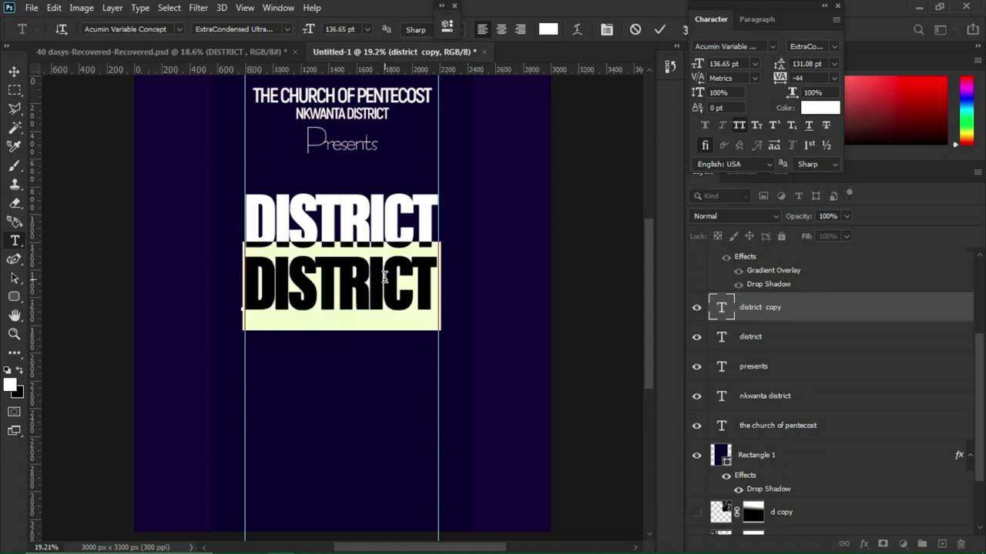
key(ctrl+v)
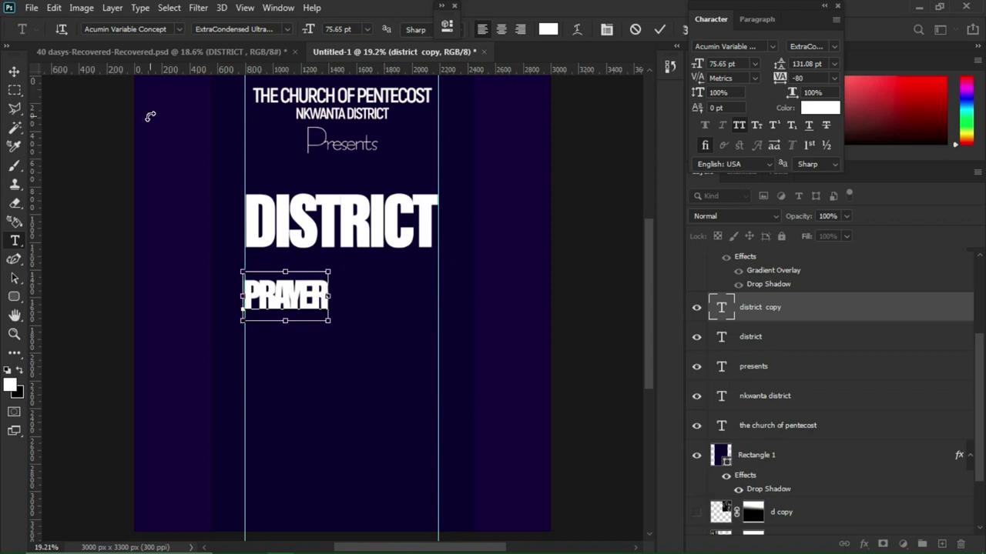
Step: Set the tracking of "PRAYER" to -44 and commit the text
key(ctrl+a)
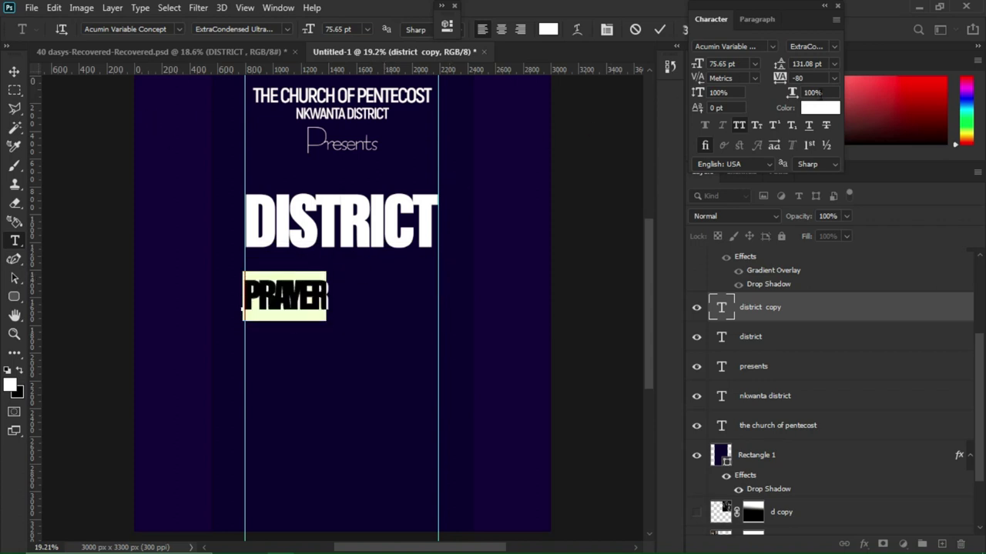
double_click(810, 78)
text(-)
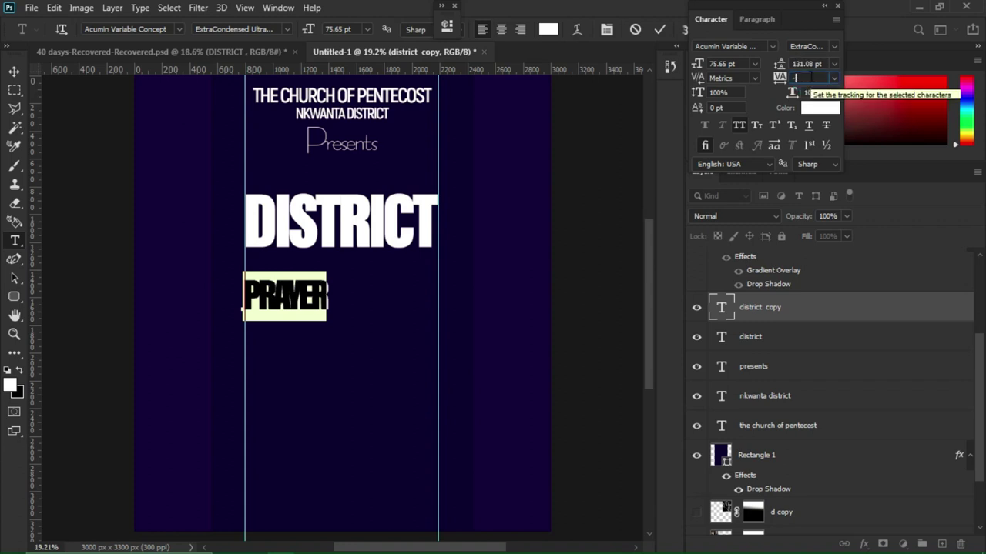
text(4)
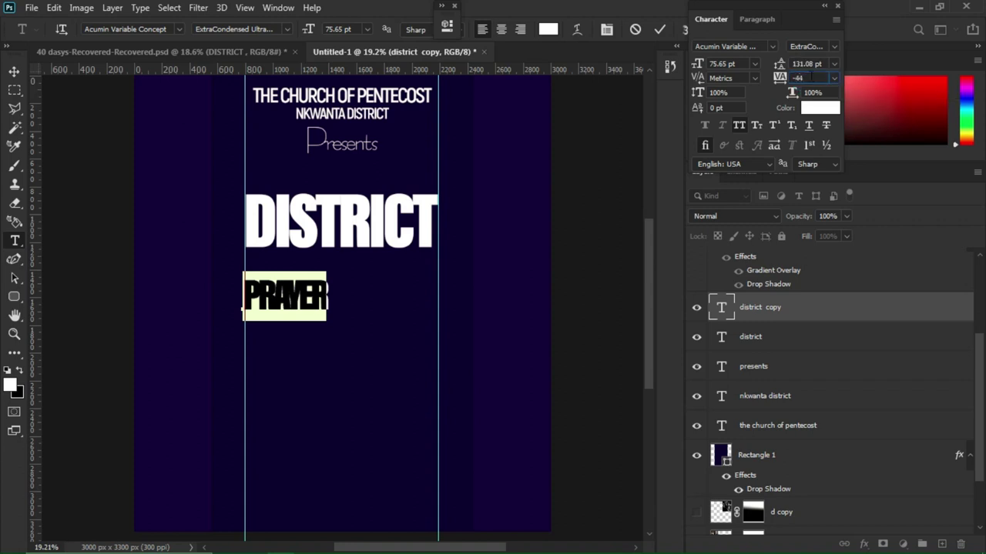
text(4)
key(Return)
click(13, 71)
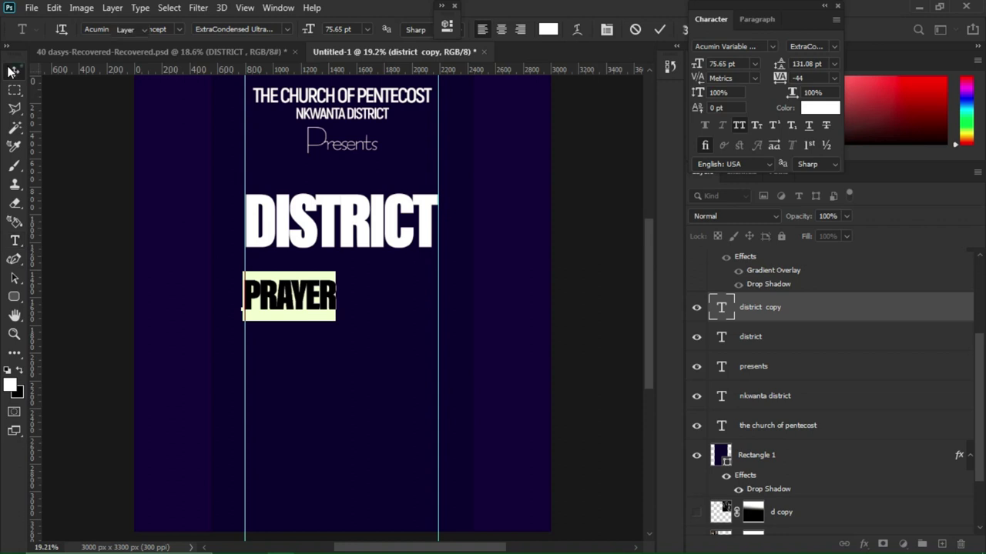
Step: Scale "PRAYER" up to about 125 pt and move it close beneath "DISTRICT", aligned to the first vertical guide
key(ctrl+t)
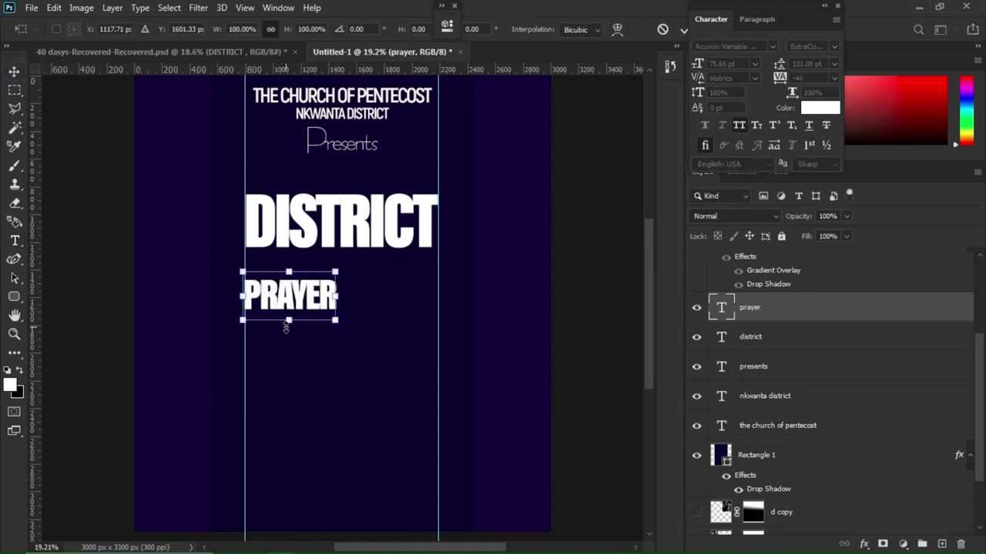
drag(333, 320, 381, 347)
key(Return)
drag(365, 309, 363, 277)
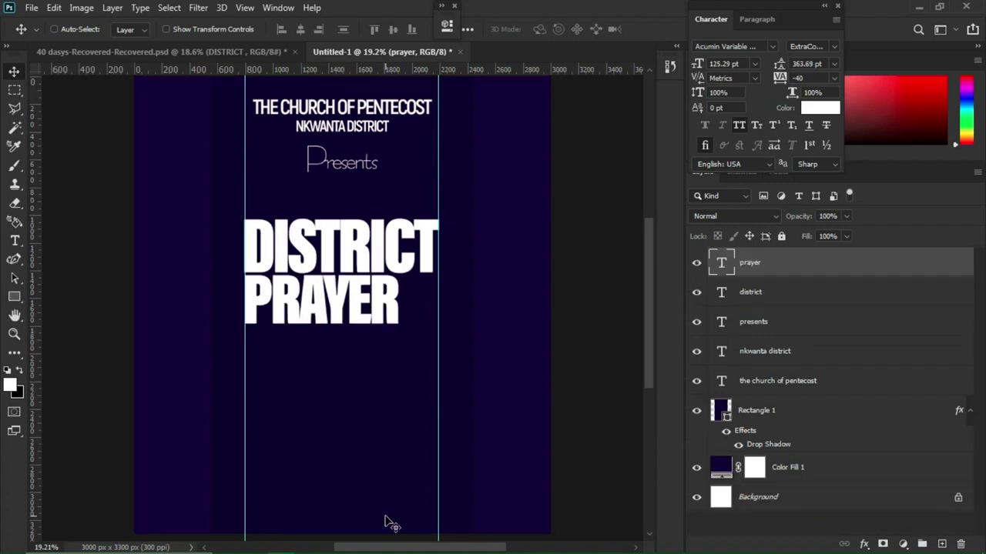
Step: Look up the "4 DAYS" line in the Notepad text and add it as a new text layer below "PRAYER"
mouse_move(444, 523)
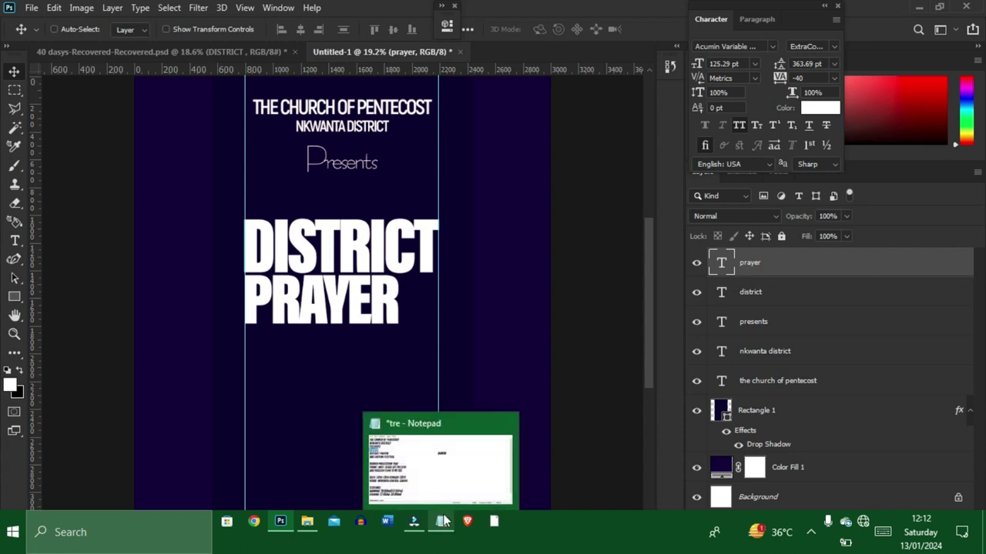
click(429, 471)
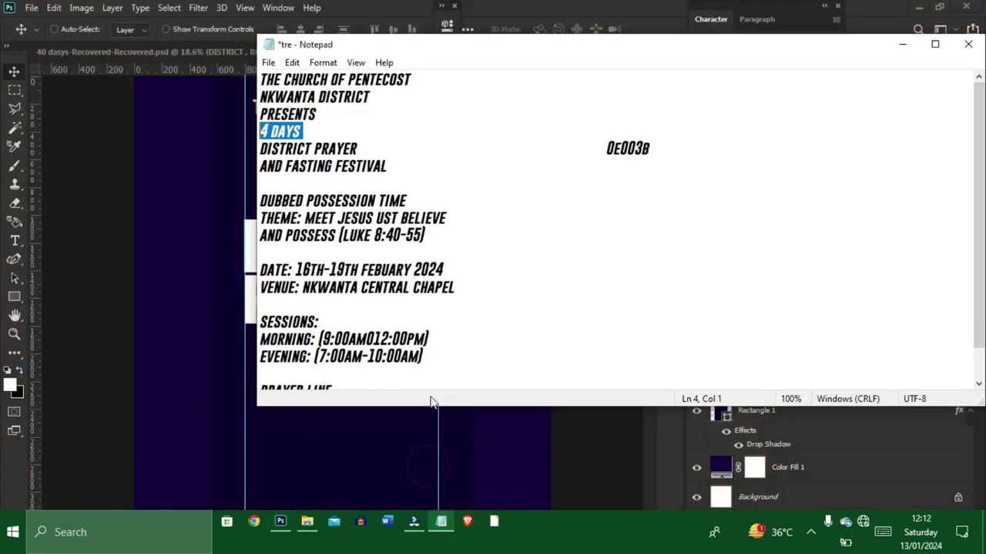
click(305, 132)
drag(305, 132, 260, 132)
click(259, 132)
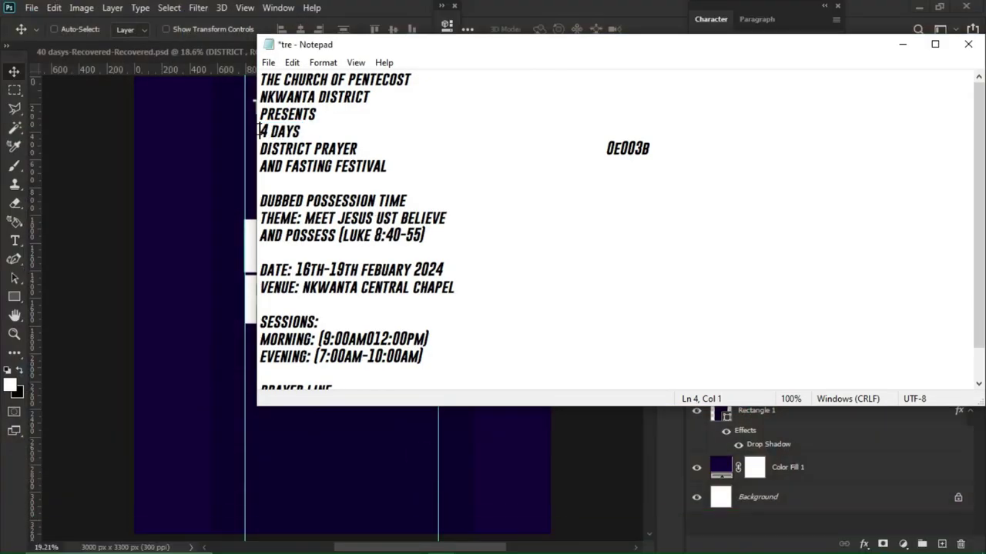
click(238, 164)
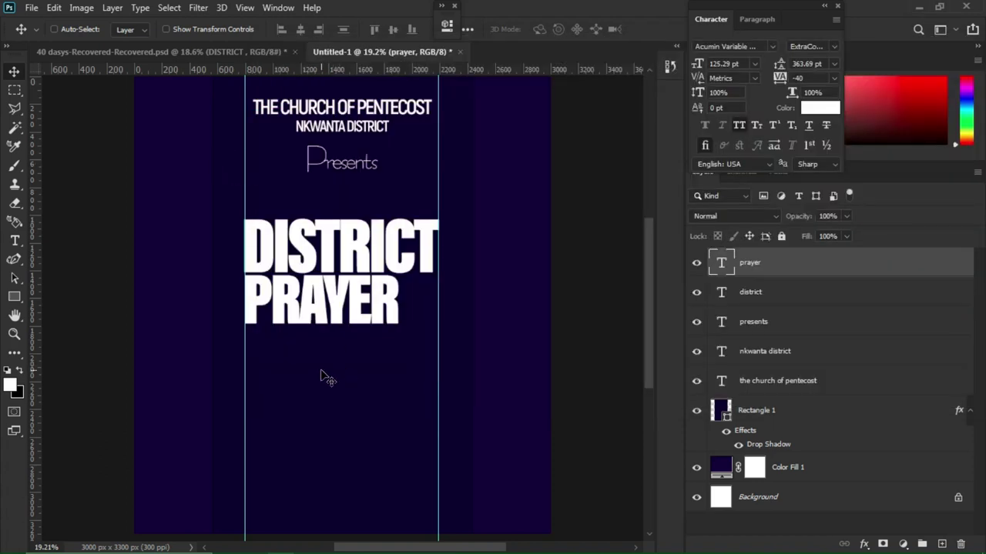
key(t)
click(277, 375)
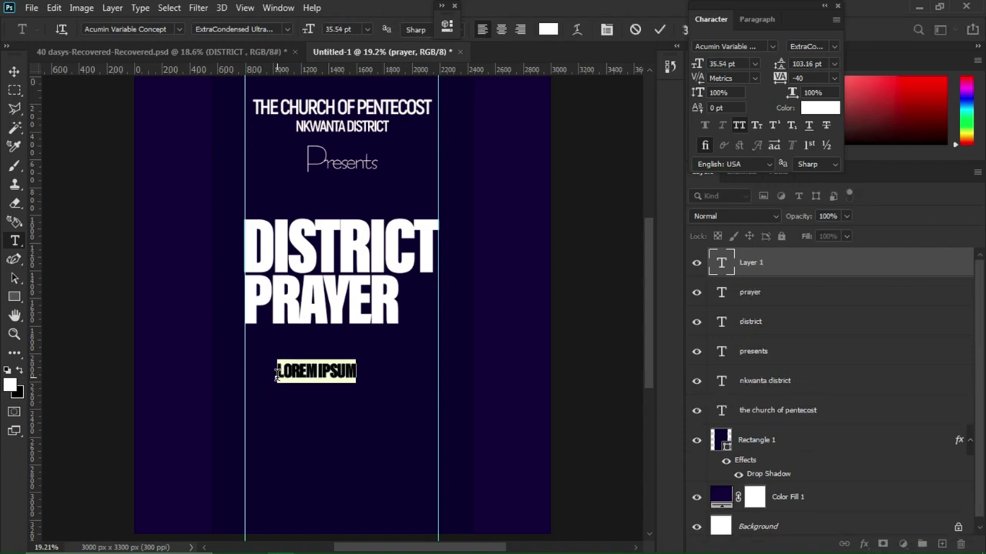
text(4 DAYS)
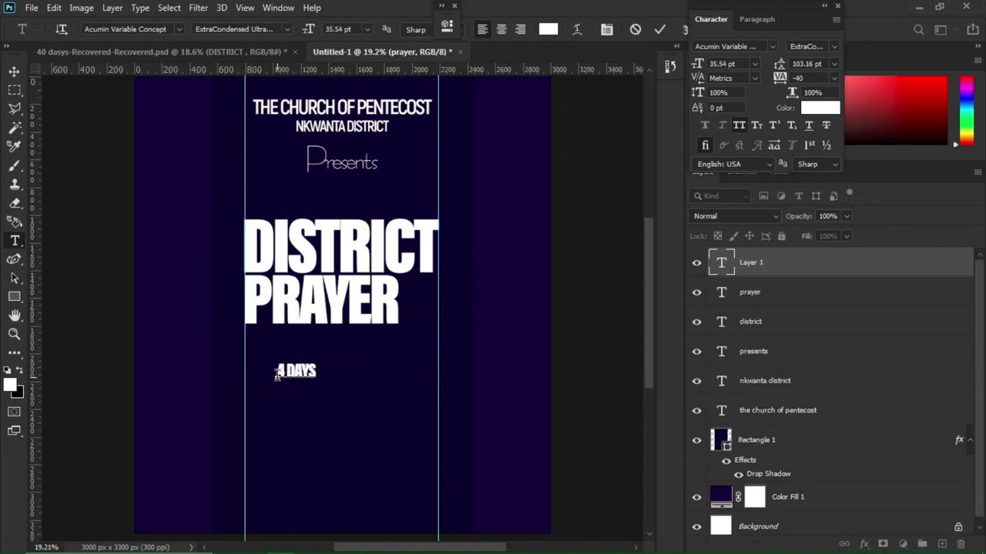
Step: Set the "4 DAYS" text to 71.54 pt and turn off All Caps for it
key(ctrl+a)
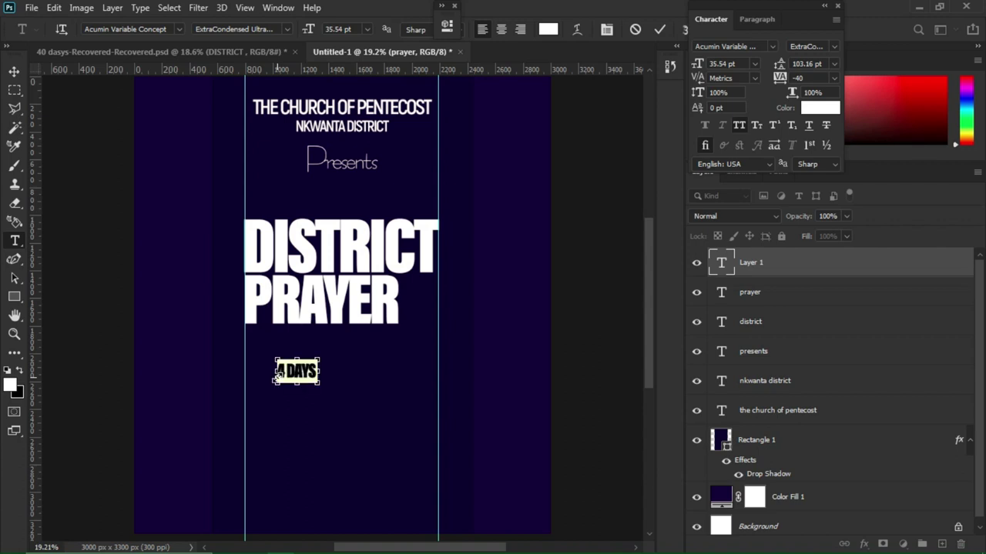
drag(697, 65, 723, 65)
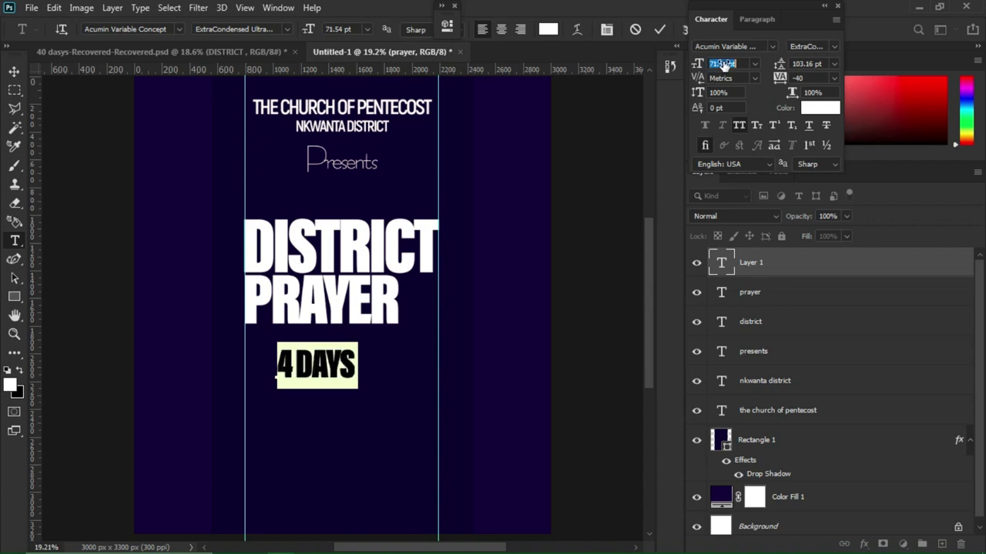
click(736, 126)
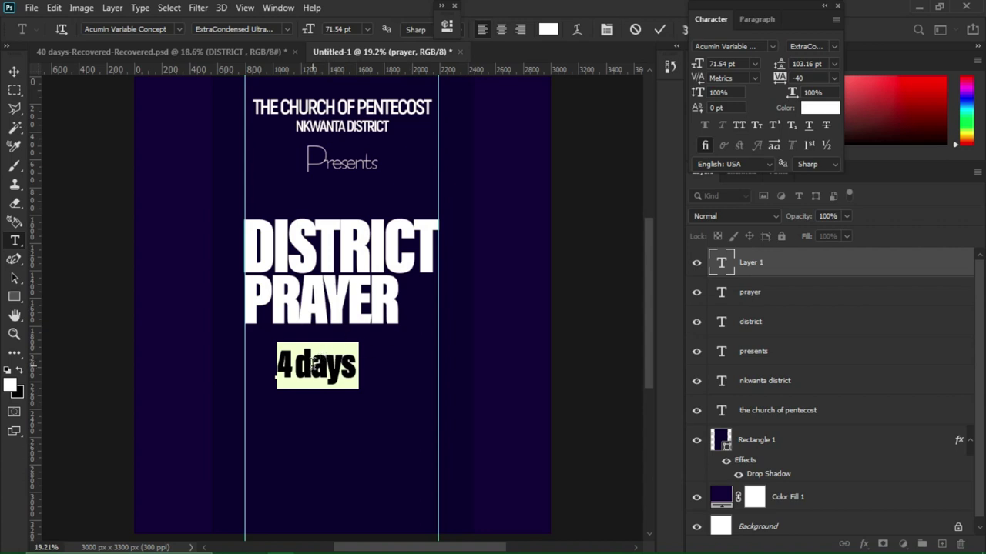
Step: Apply All Caps to only the letter "d" so the text reads "4 Days", and commit it
click(312, 366)
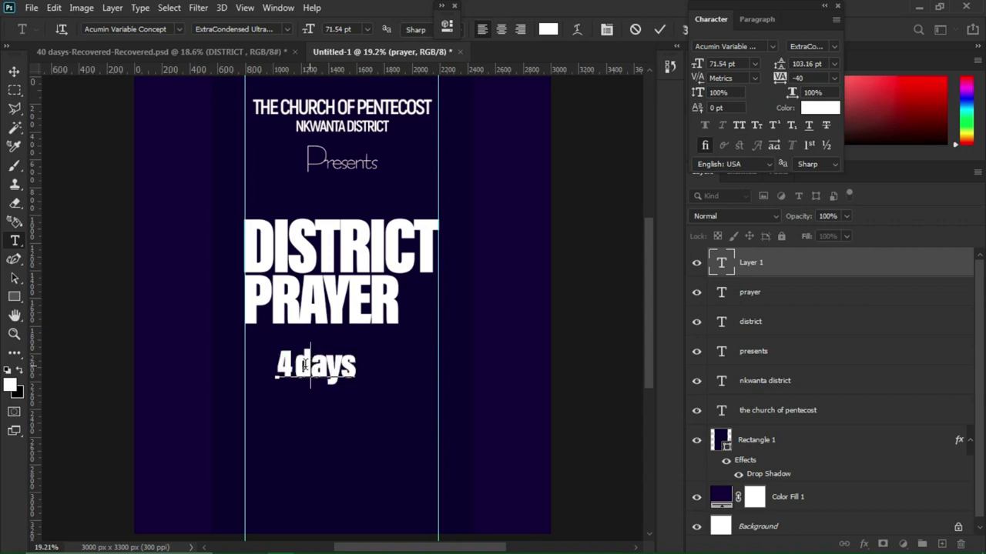
drag(310, 367, 300, 364)
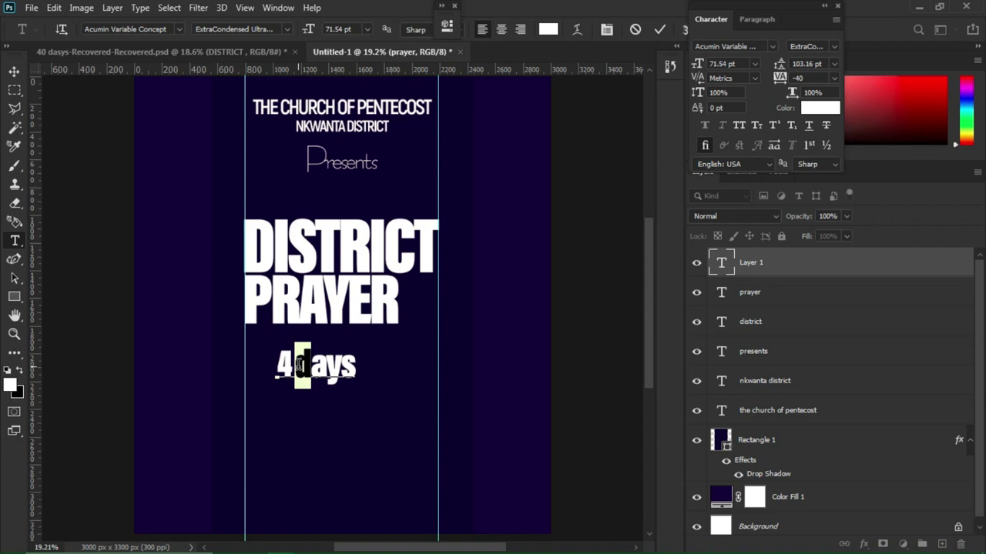
click(738, 124)
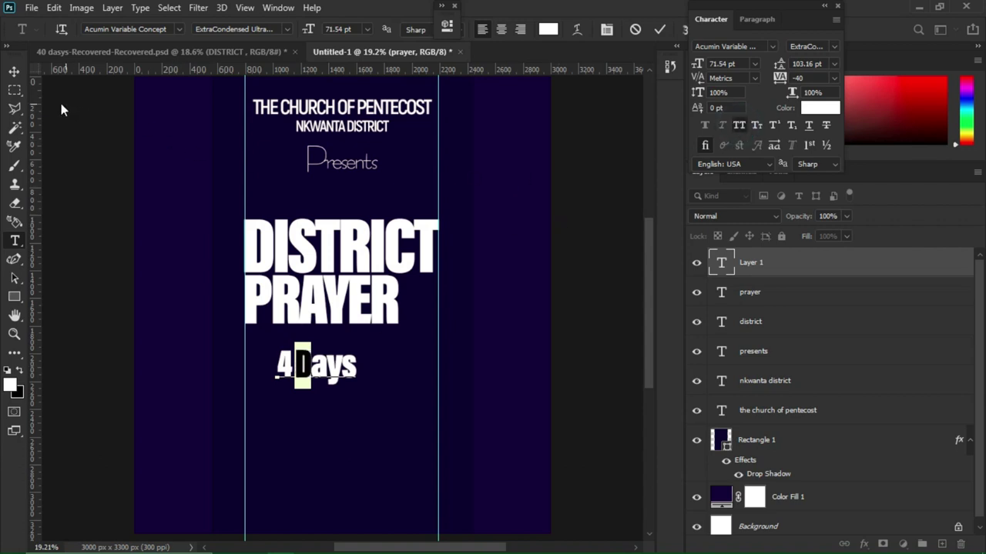
click(16, 72)
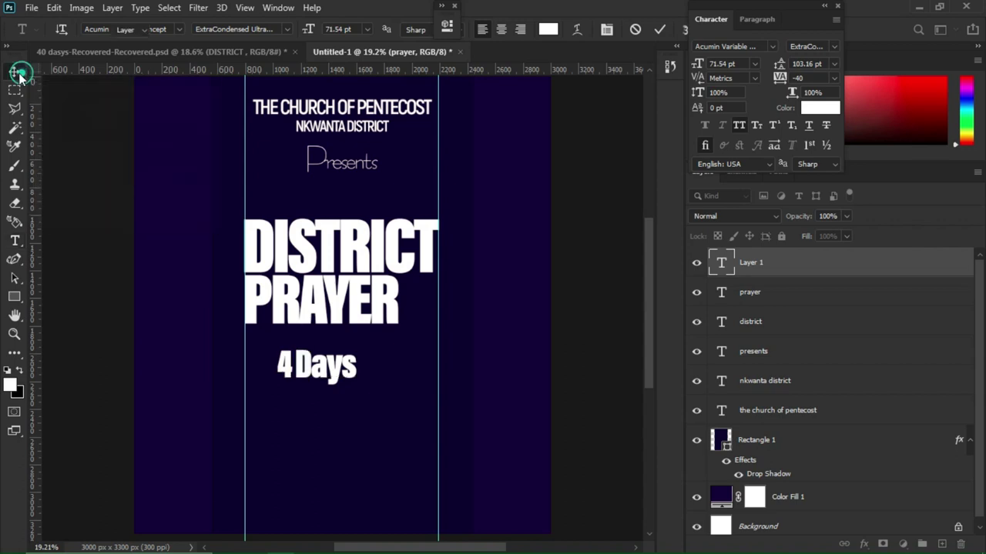
Step: Change the font of the whole "4 Days" text to Ameyallinda Signatur and commit it
key(t)
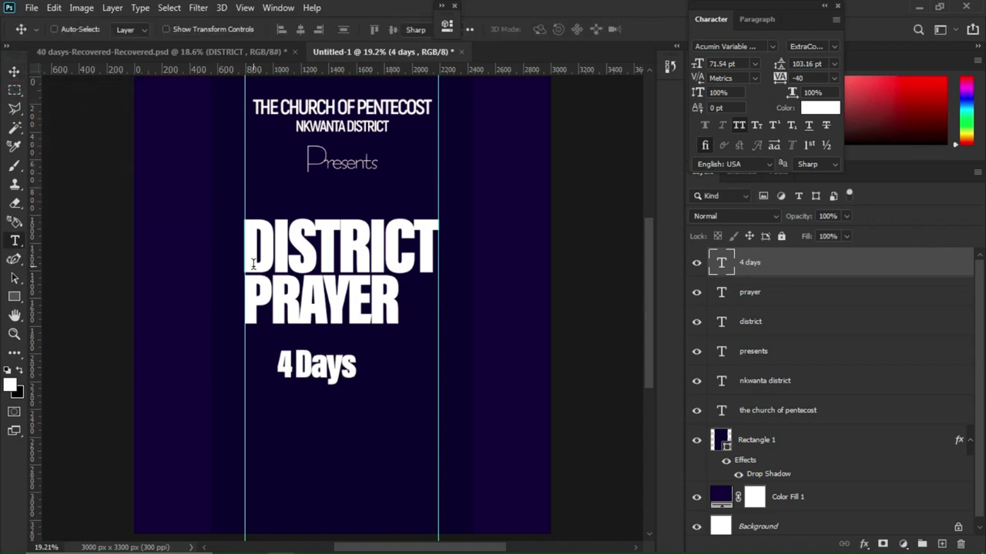
click(312, 360)
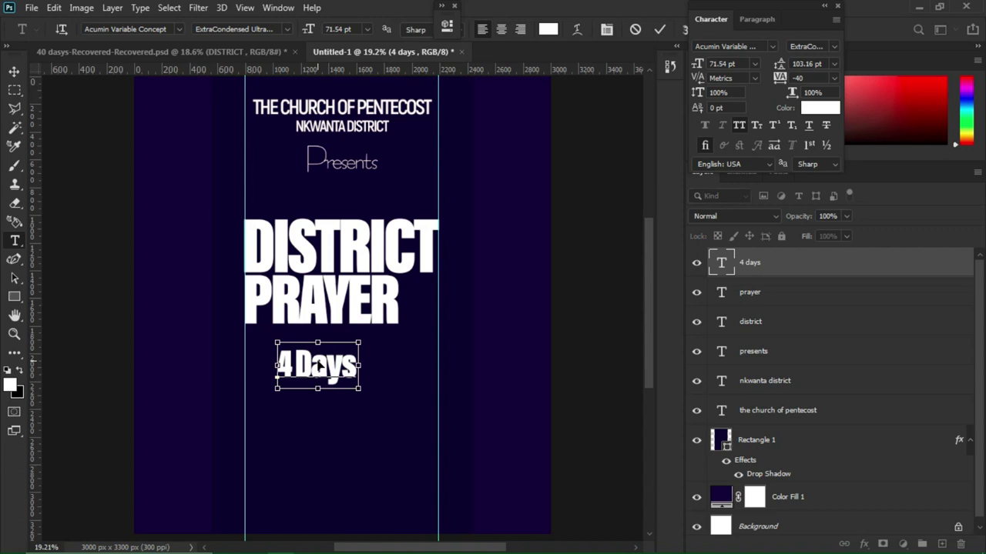
key(ctrl+a)
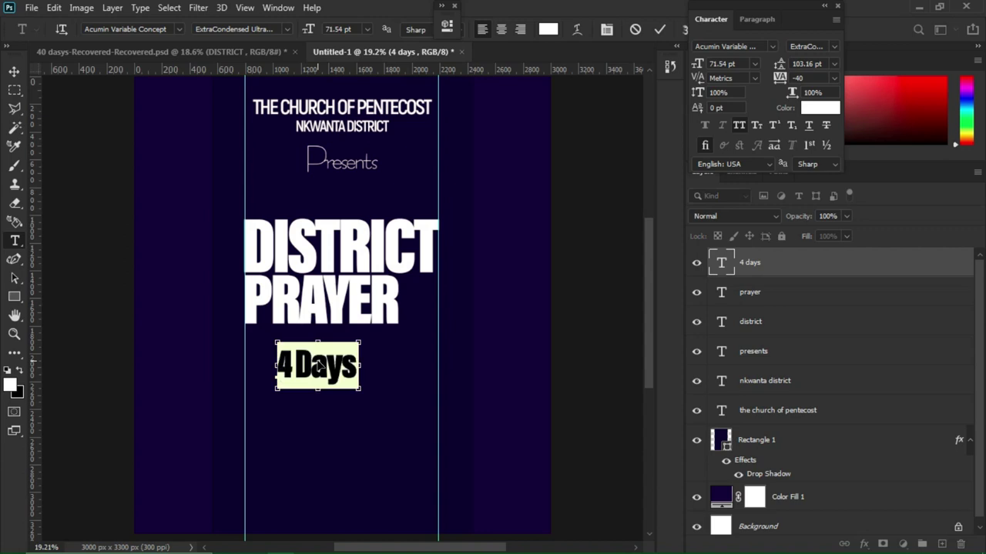
click(770, 44)
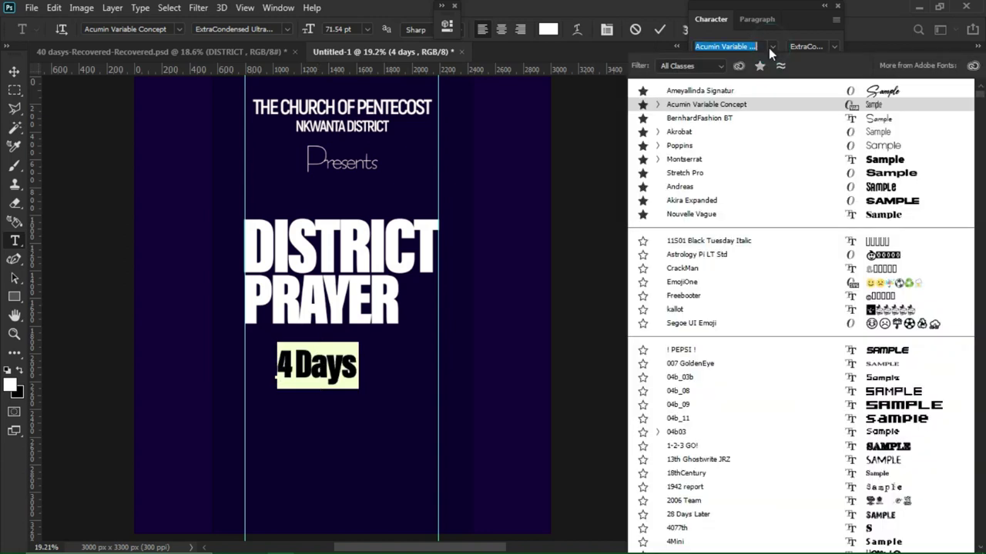
click(729, 90)
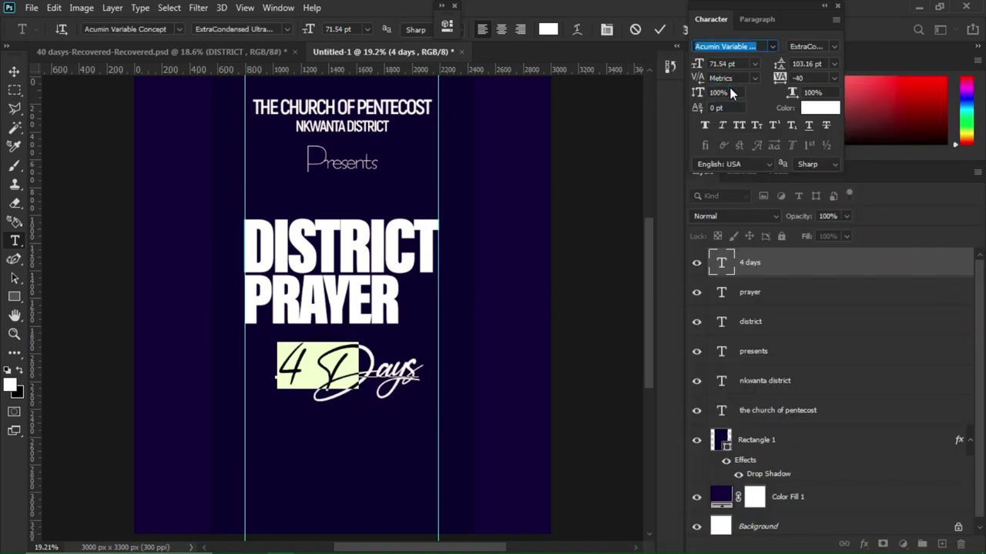
click(14, 71)
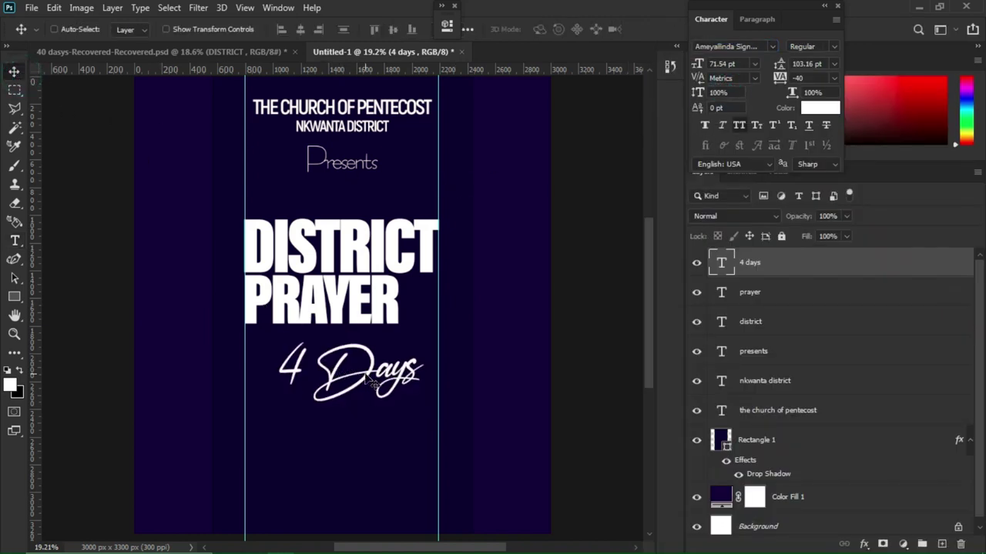
Step: Move "4 Days" up between "Presents" and "DISTRICT" and scale it to about 74.41 pt, slightly overlapping the top of "DISTRICT"
drag(373, 383, 345, 218)
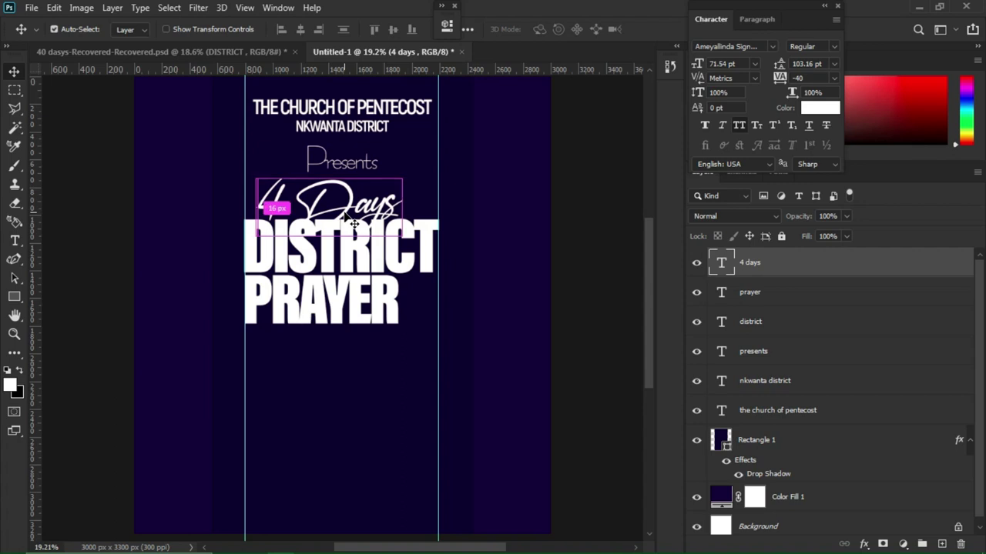
key(ctrl+t)
drag(409, 247, 414, 248)
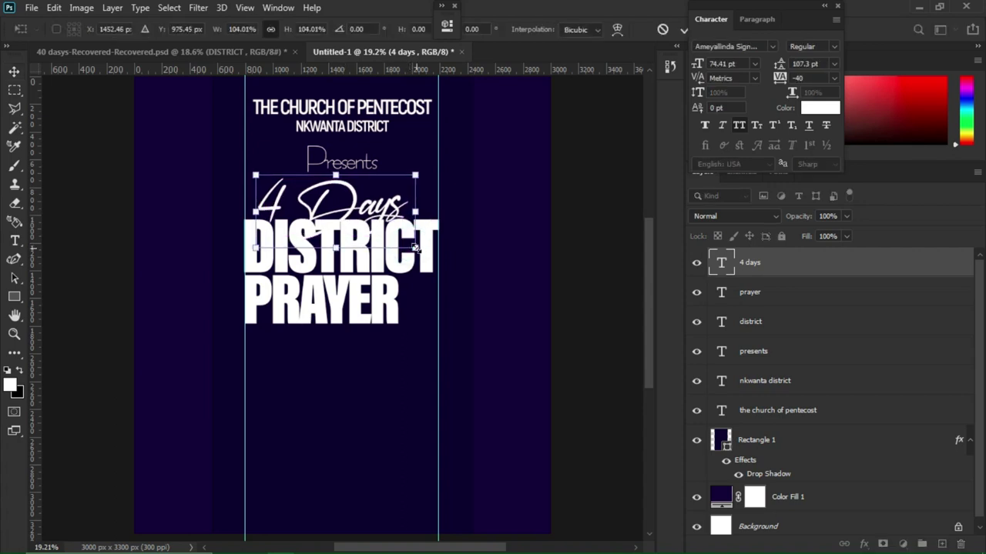
key(Return)
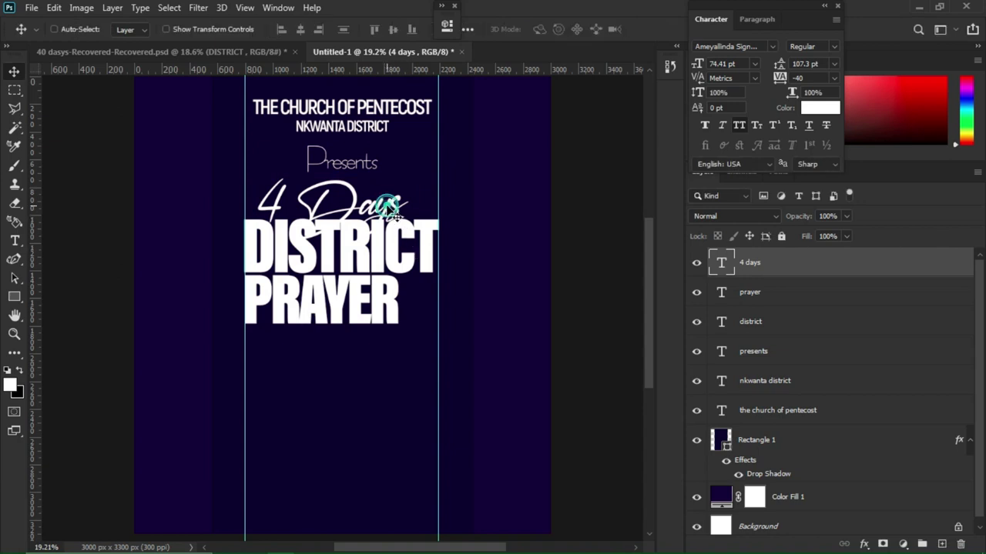
drag(395, 214, 396, 206)
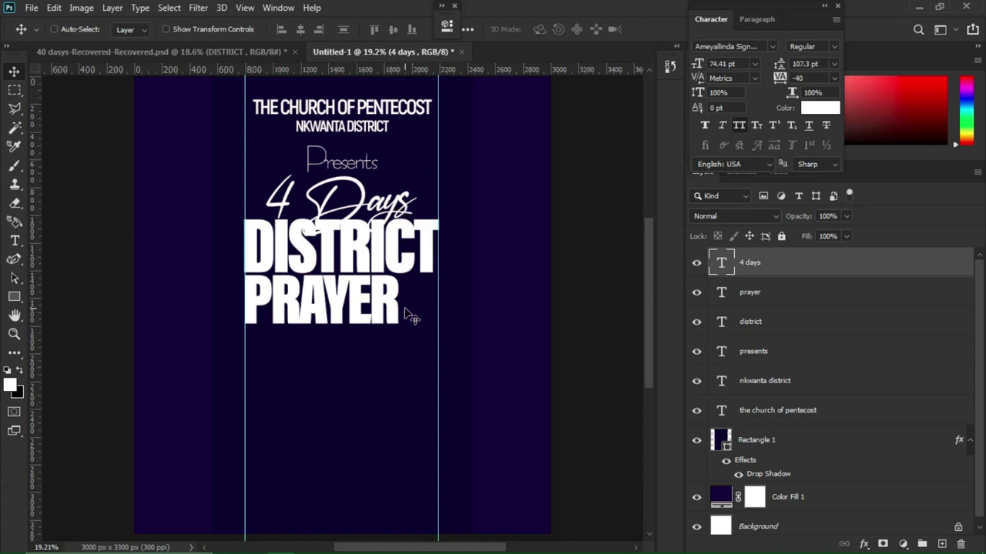
Step: Duplicate the "4 Days" layer into the empty area below "PRAYER" and replace the copy's text with "&"
key(ctrl+j)
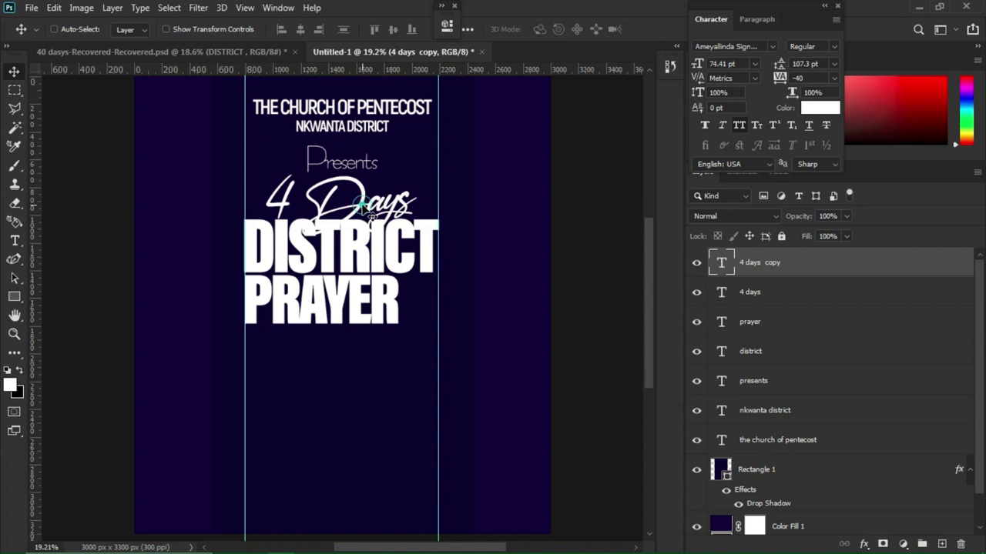
drag(371, 215, 352, 415)
key(t)
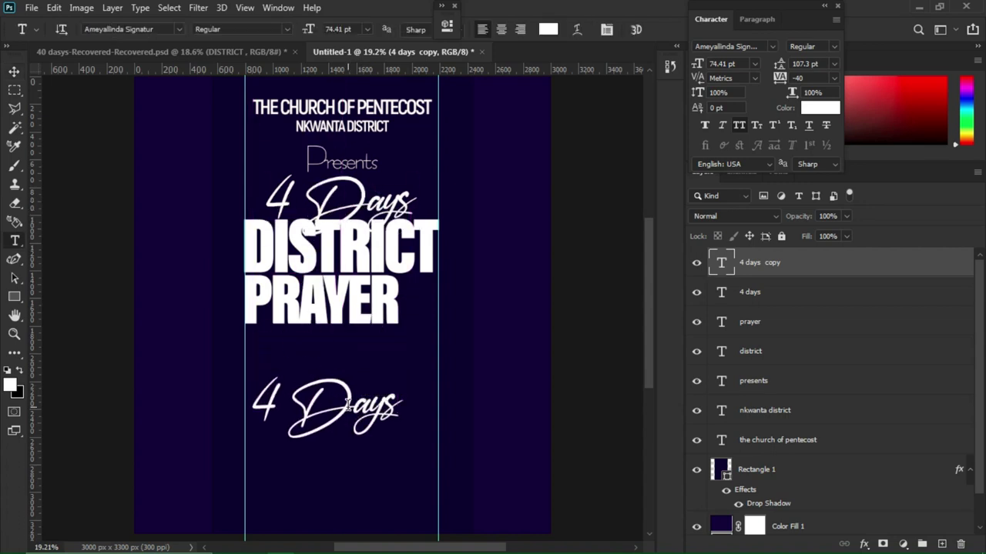
click(348, 408)
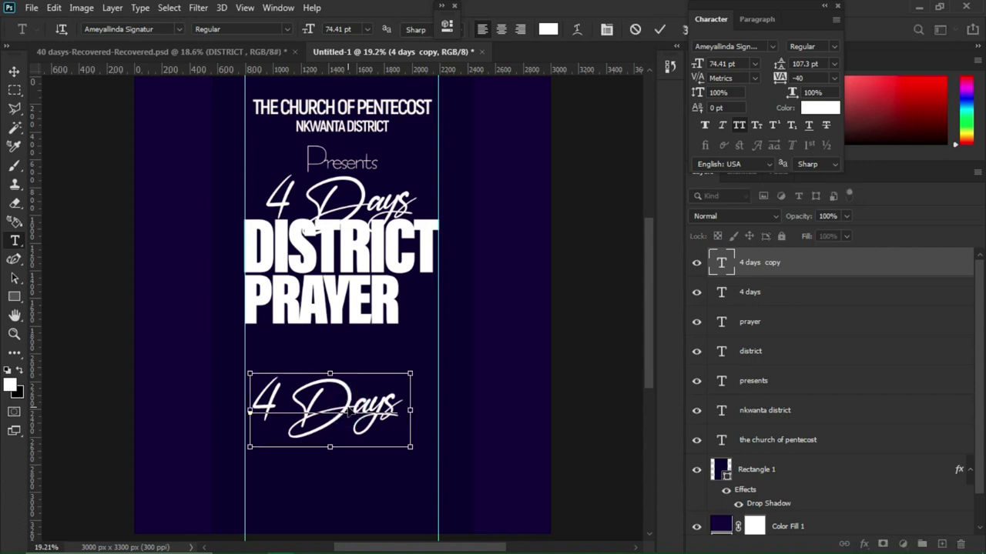
key(ctrl+a)
key(BackSpace)
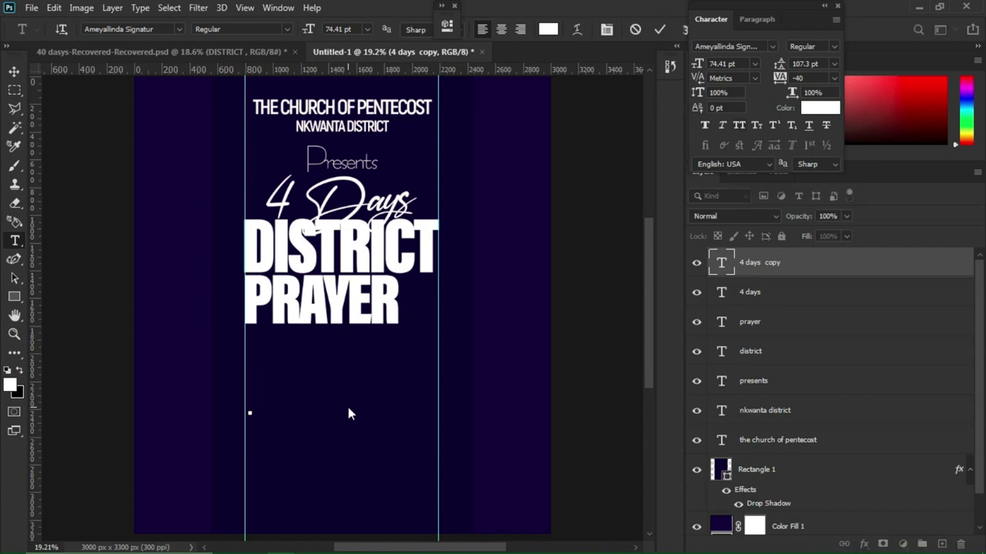
text(&)
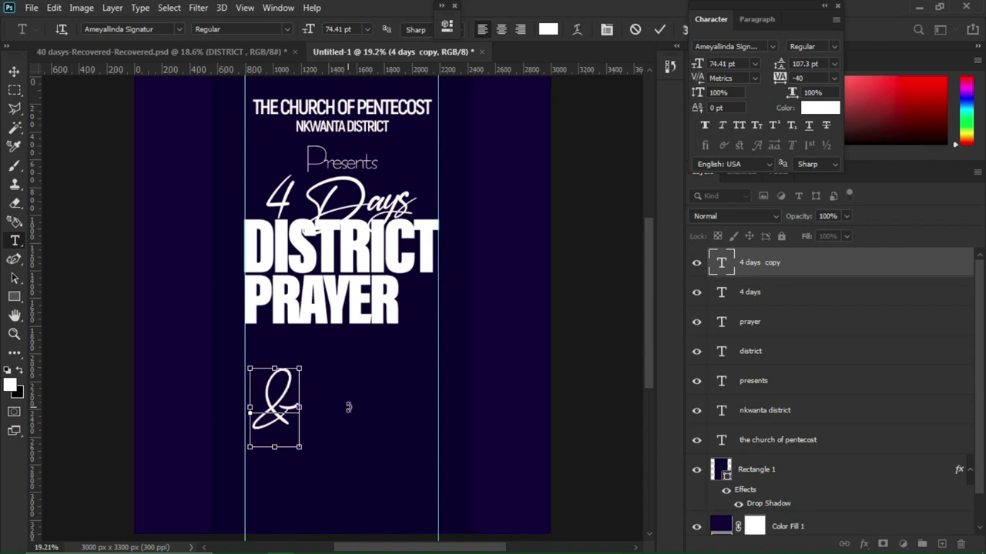
Step: Enlarge the "&" to 102.41 pt and move it to the end of "PRAYER", within the second vertical guide
key(ctrl+a)
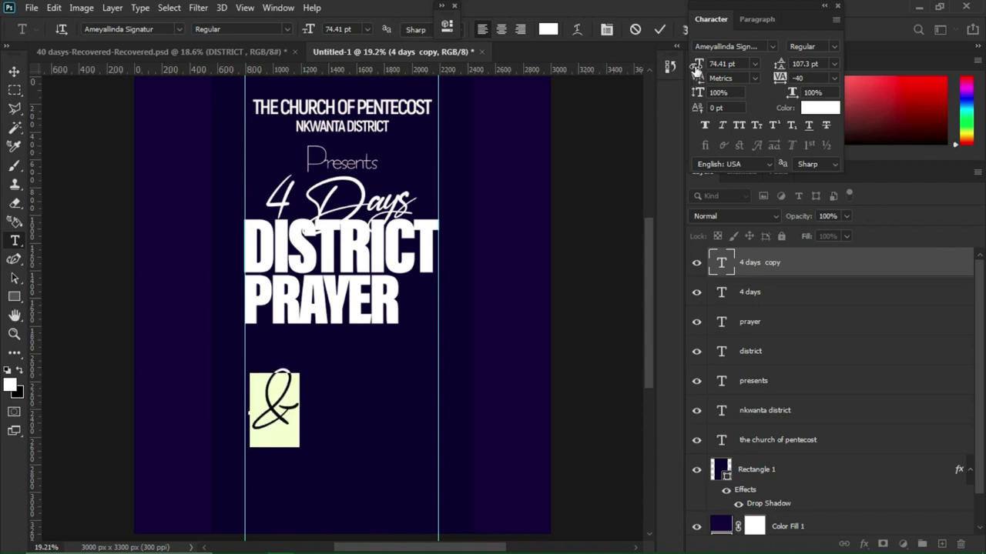
drag(697, 67, 713, 68)
key(Up)
key(Up)
key(Up)
key(Up)
key(Up)
key(Up)
key(Up)
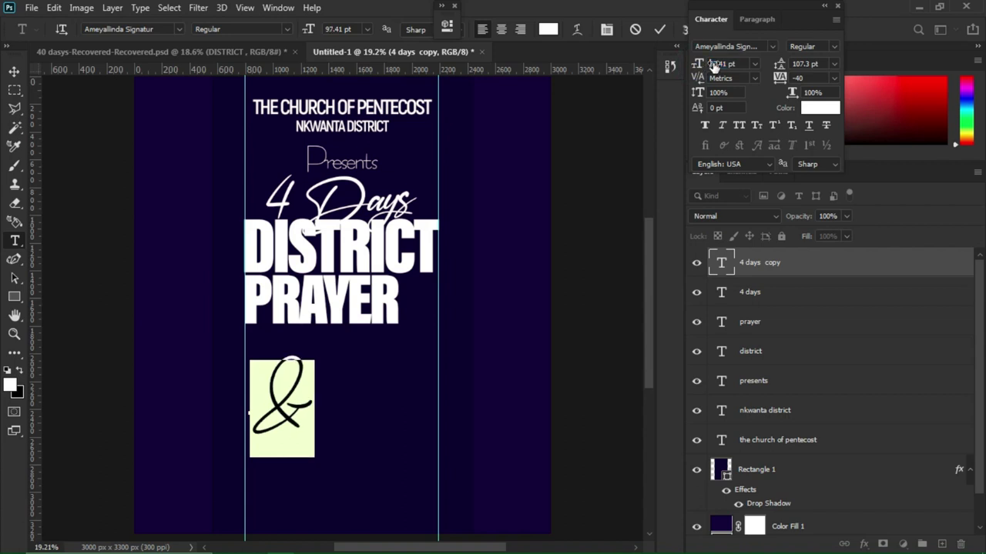
key(Return)
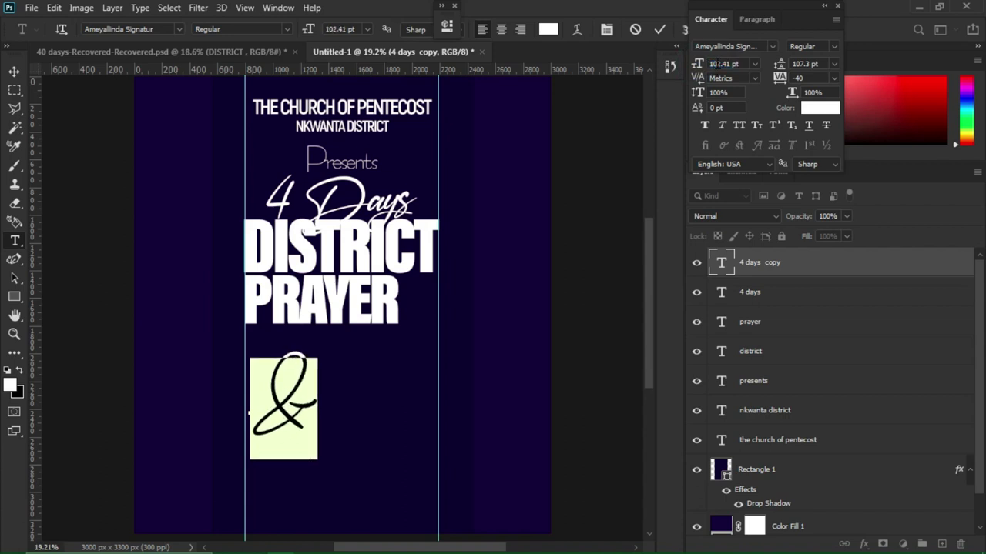
click(14, 72)
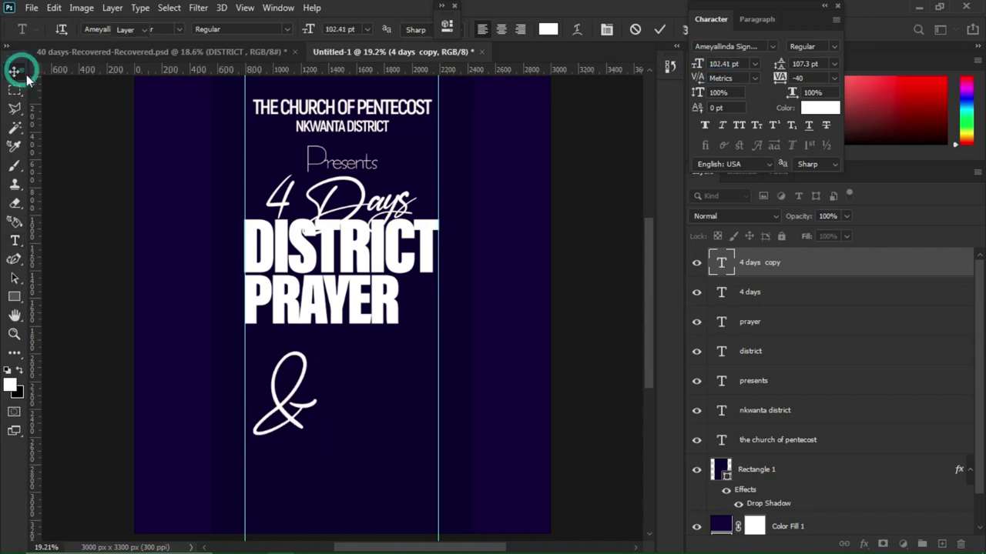
drag(316, 374, 412, 279)
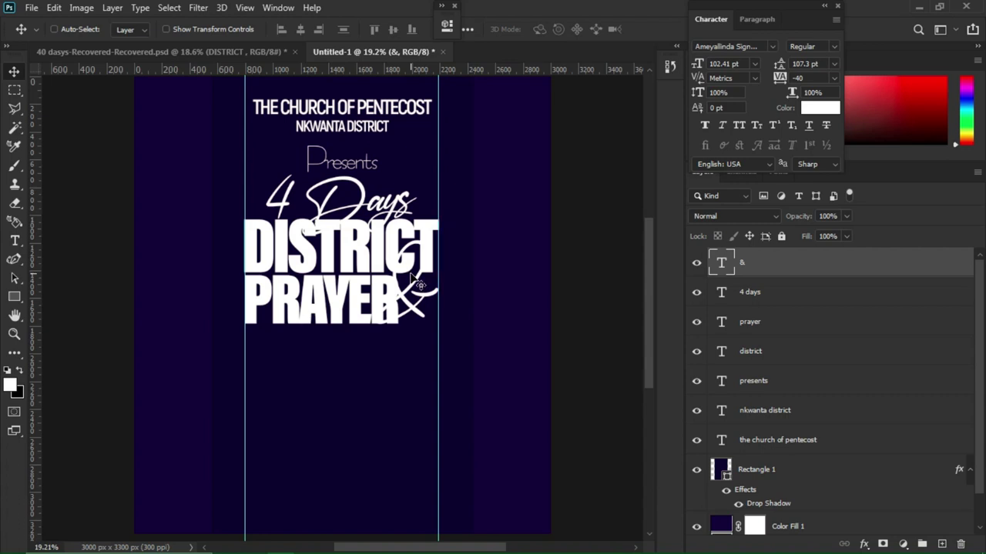
Step: Select the "DISTRICT" text layer and add an orange linear Gradient Overlay to its layer style
right_click(429, 231)
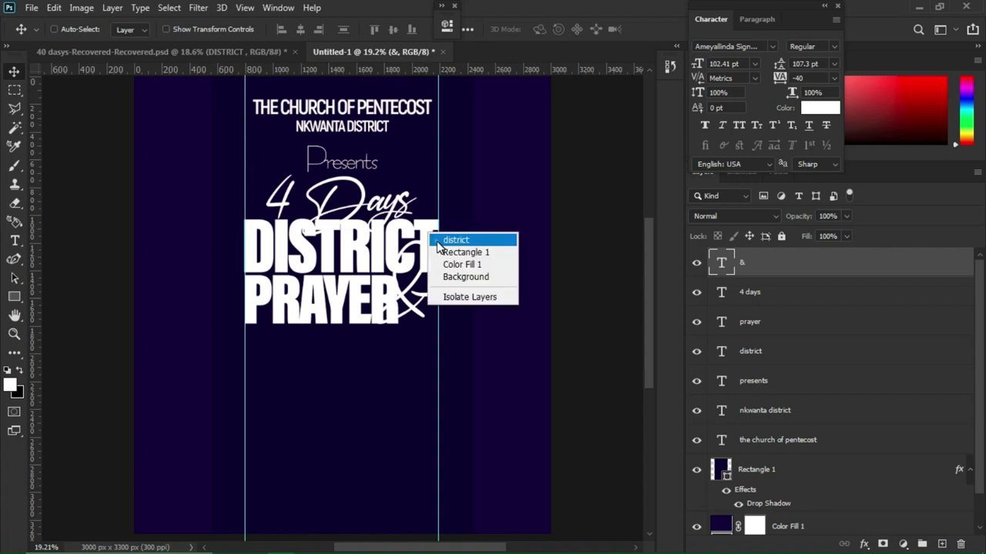
click(437, 240)
right_click(755, 351)
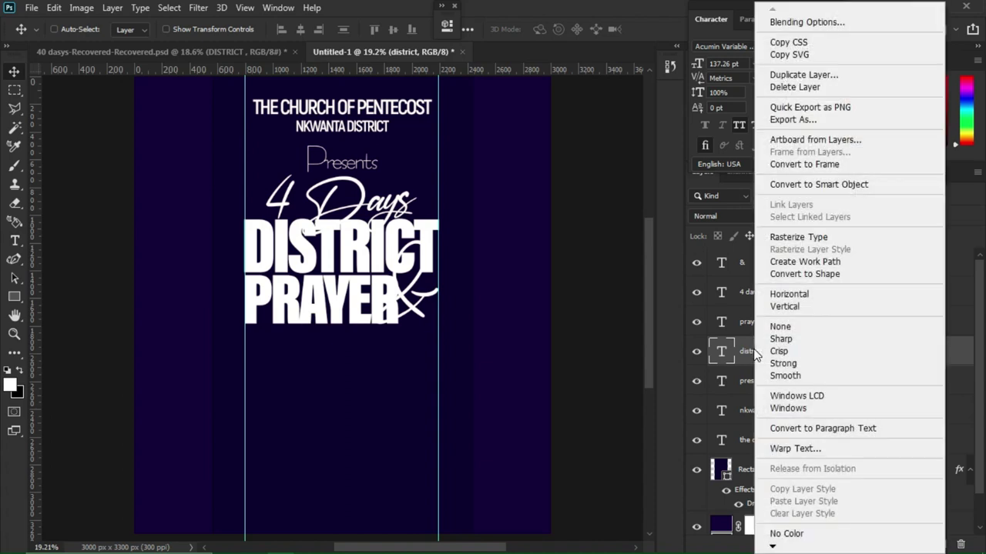
click(807, 23)
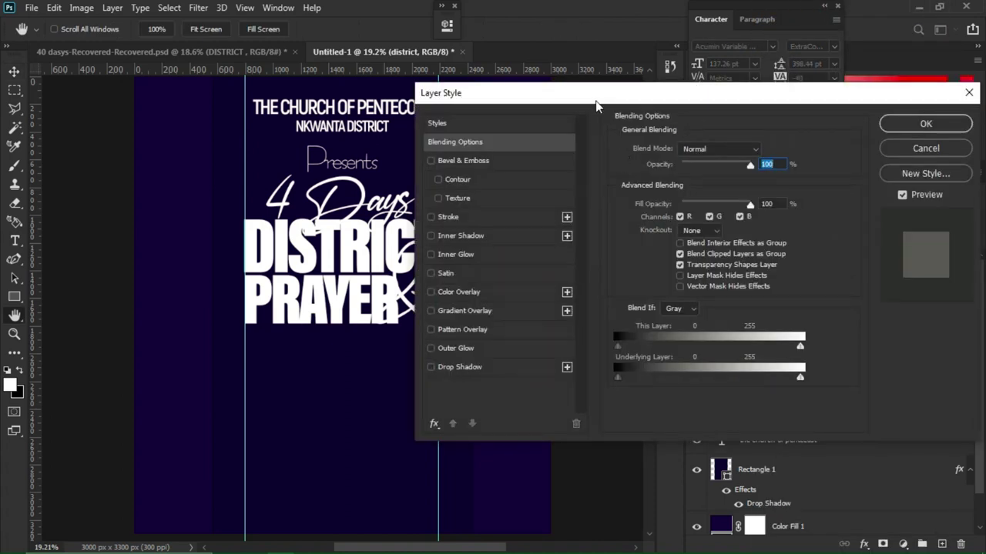
drag(594, 101, 655, 89)
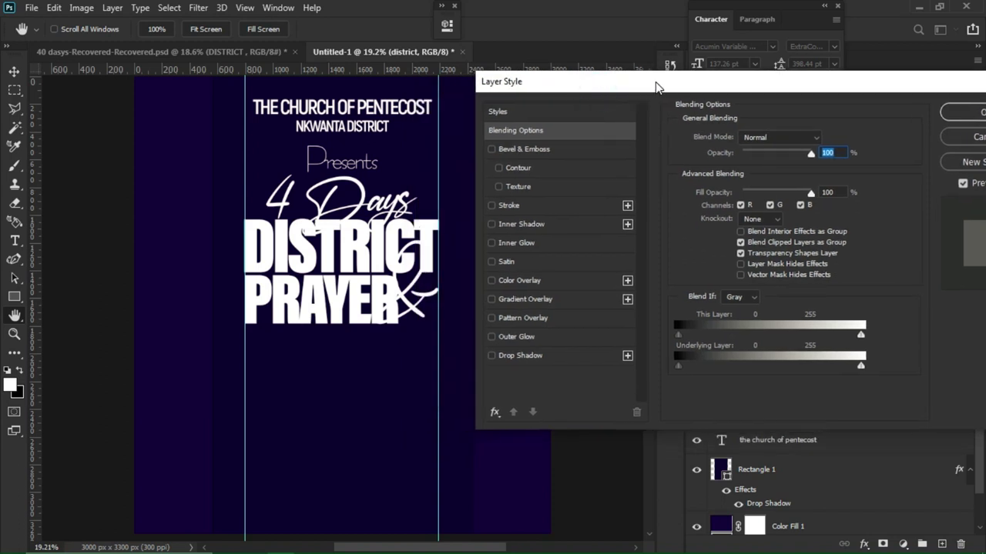
click(548, 301)
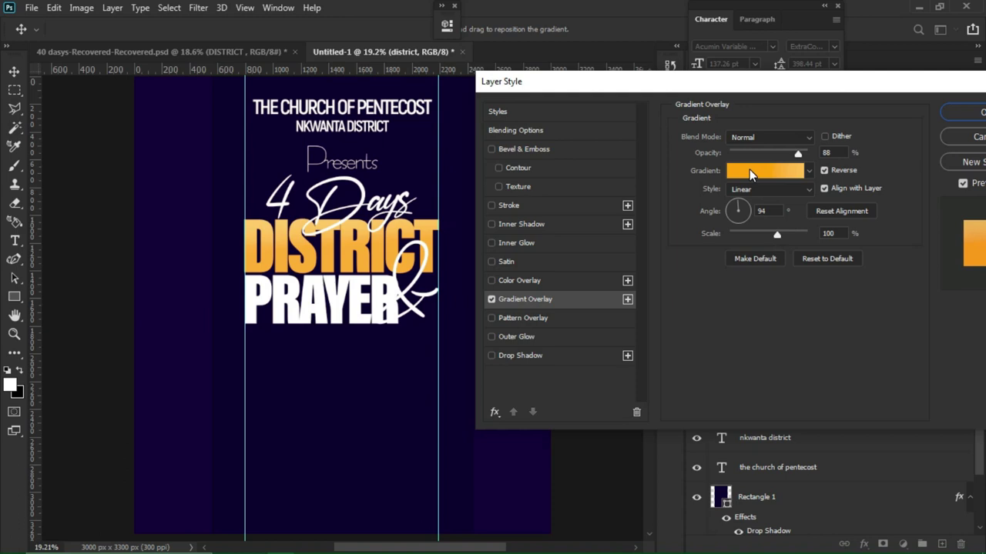
Step: Examine the colours of all three stops in the "DISTRICT" overlay gradient, accepting each one as it is
click(749, 170)
click(577, 291)
double_click(577, 290)
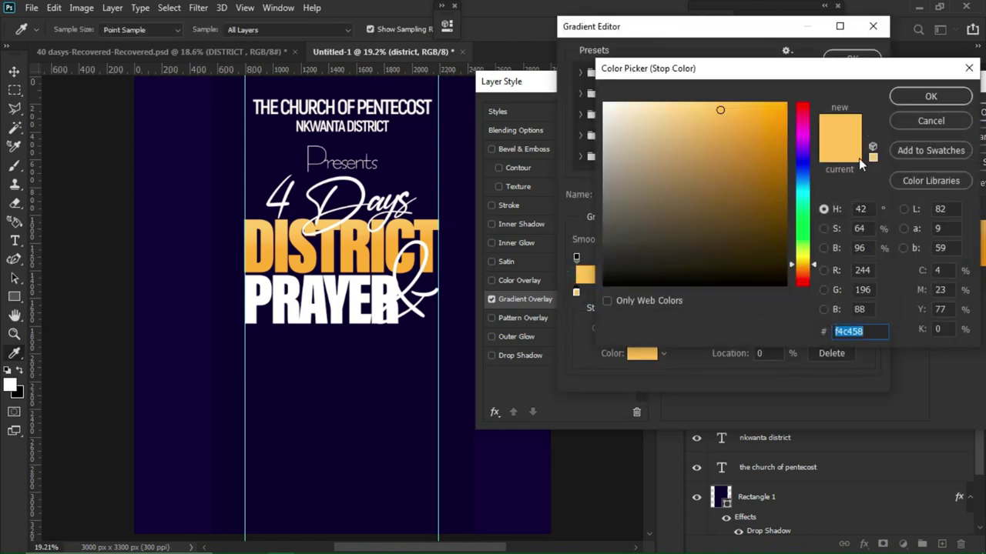
click(903, 94)
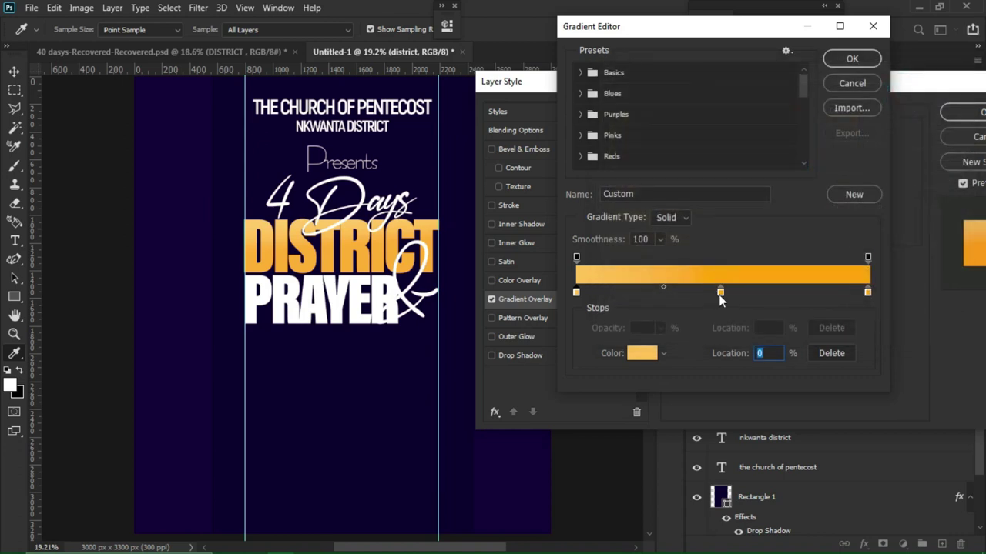
double_click(721, 293)
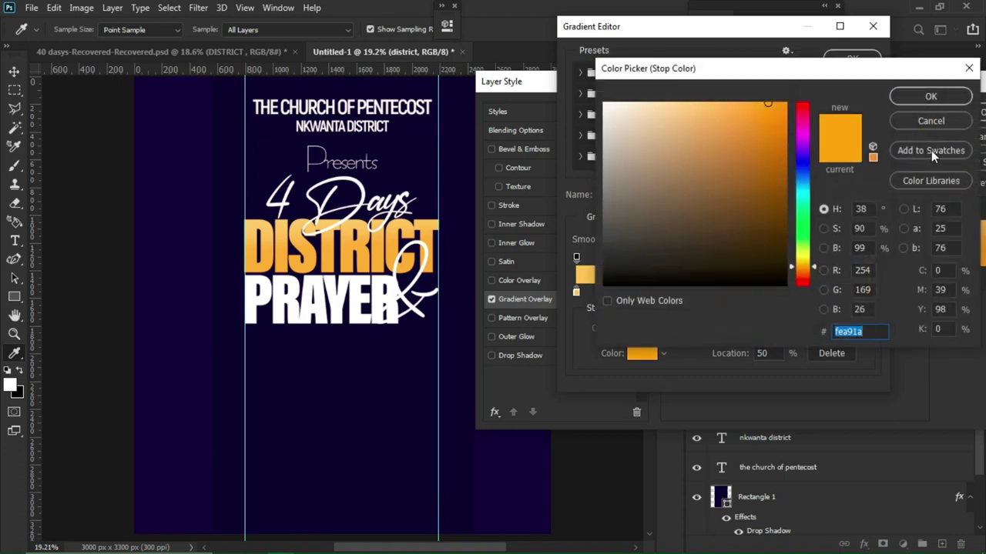
click(928, 98)
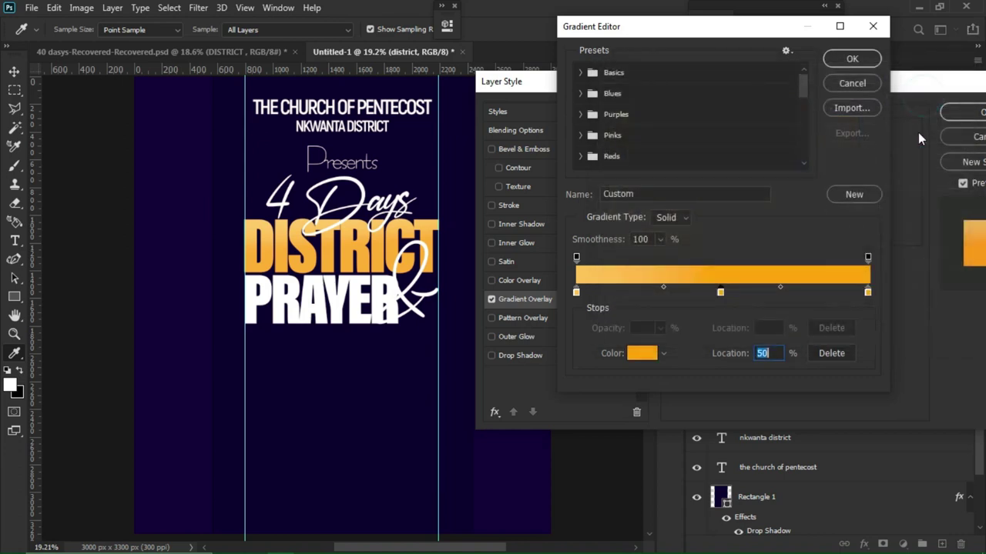
double_click(867, 293)
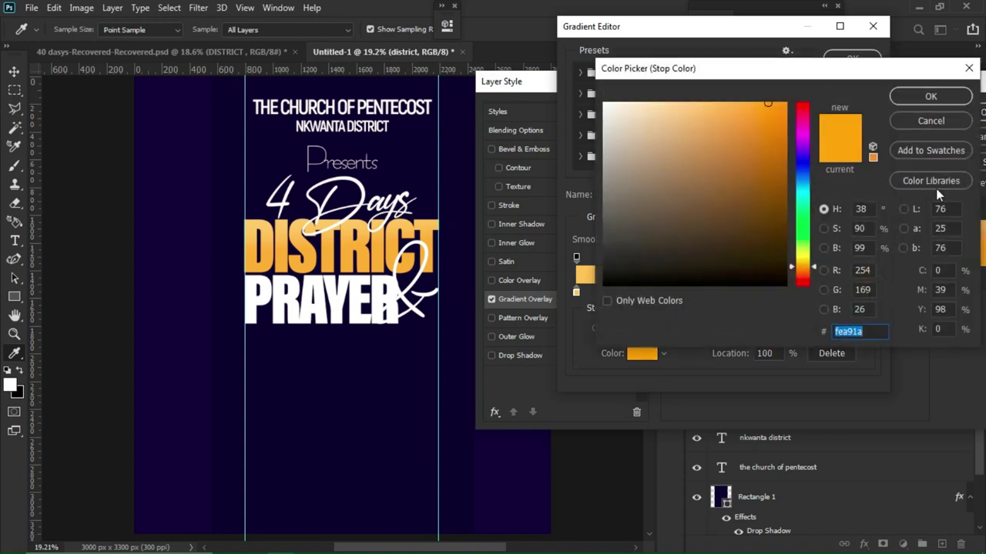
click(932, 98)
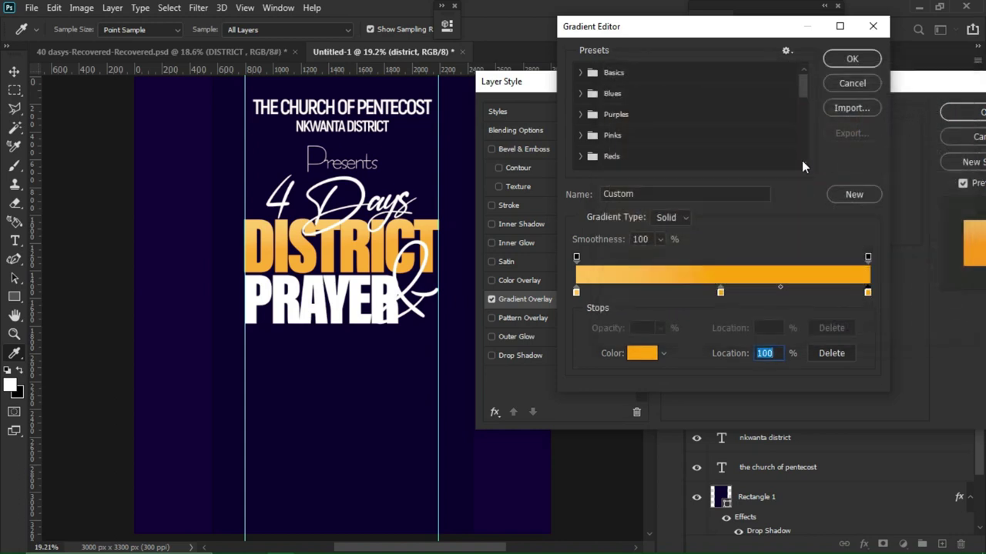
click(841, 61)
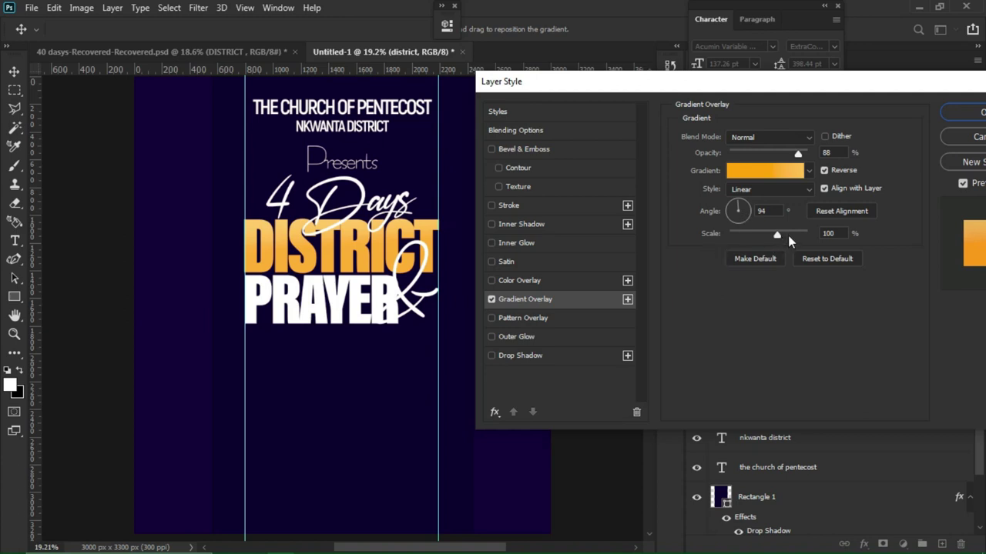
Step: Add a black Drop Shadow to "DISTRICT", apply the effects and copy the layer's style
click(570, 357)
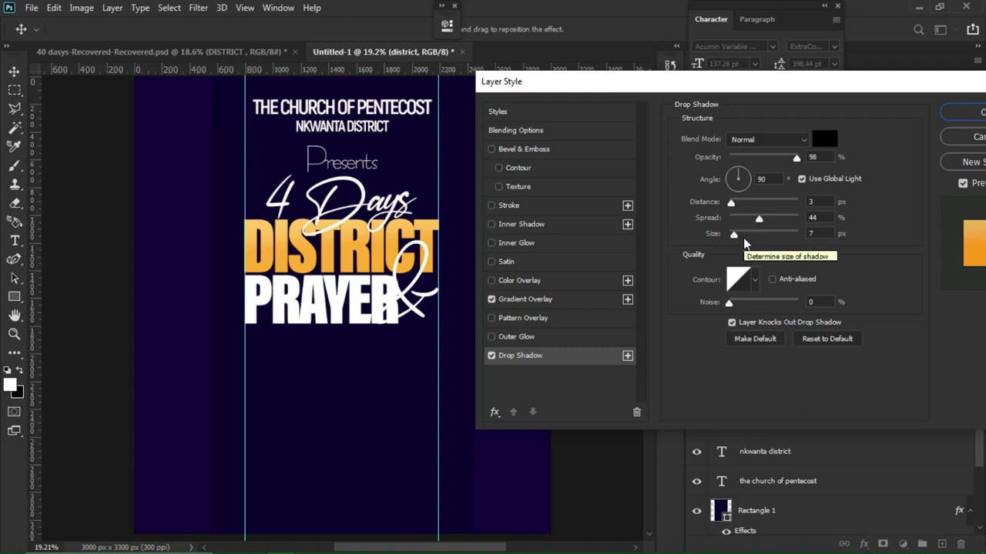
key(Return)
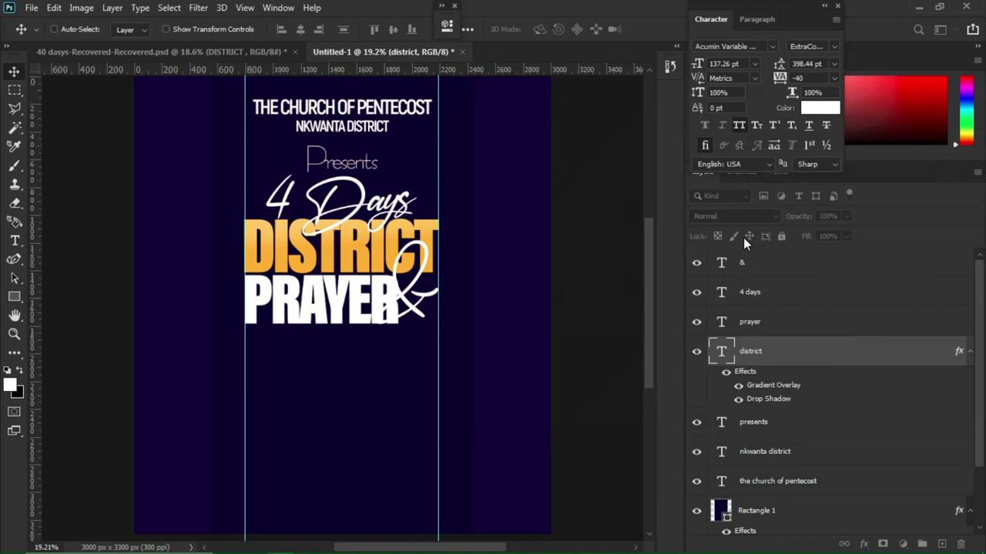
right_click(770, 352)
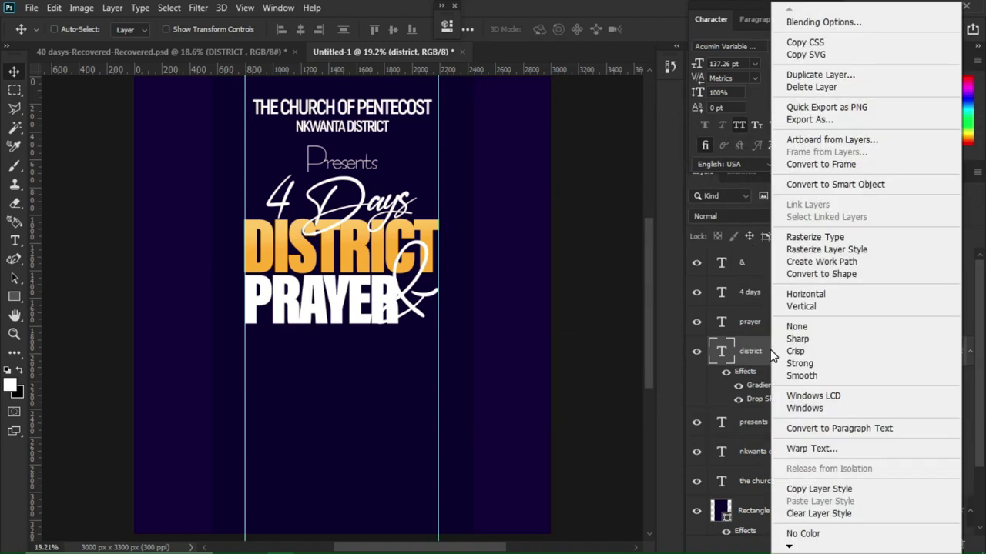
click(797, 489)
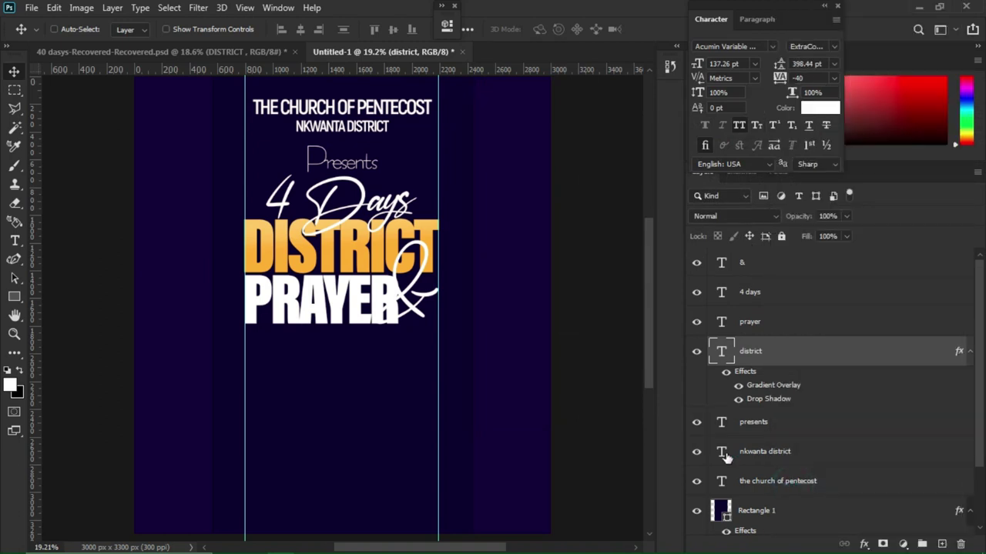
Step: Paste the copied "DISTRICT" layer style onto the "PRAYER" text layer
right_click(344, 297)
click(361, 291)
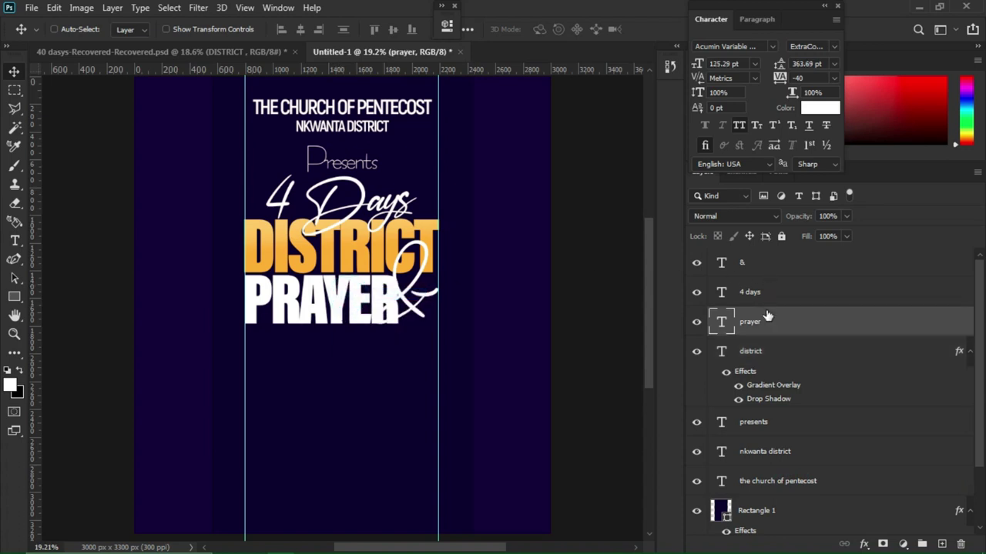
right_click(764, 332)
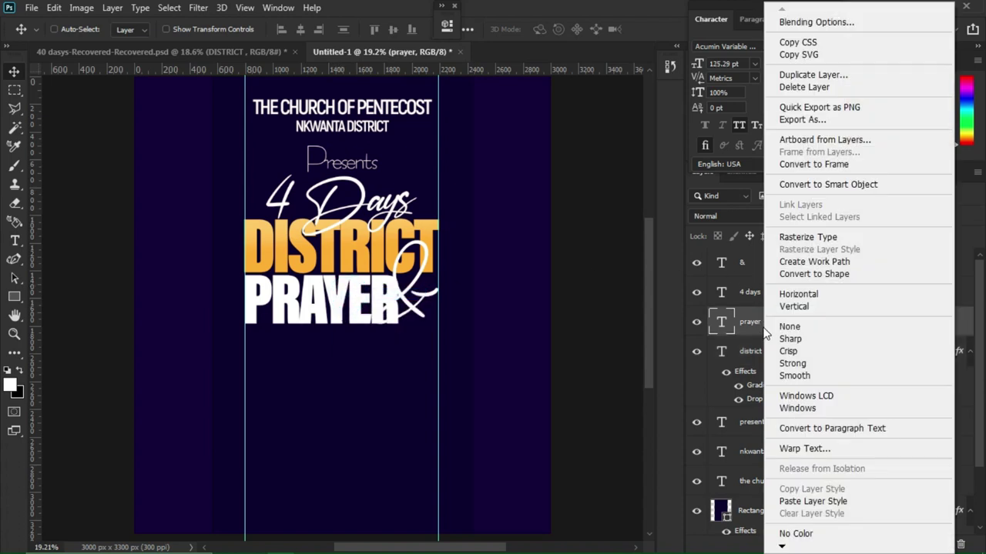
click(808, 501)
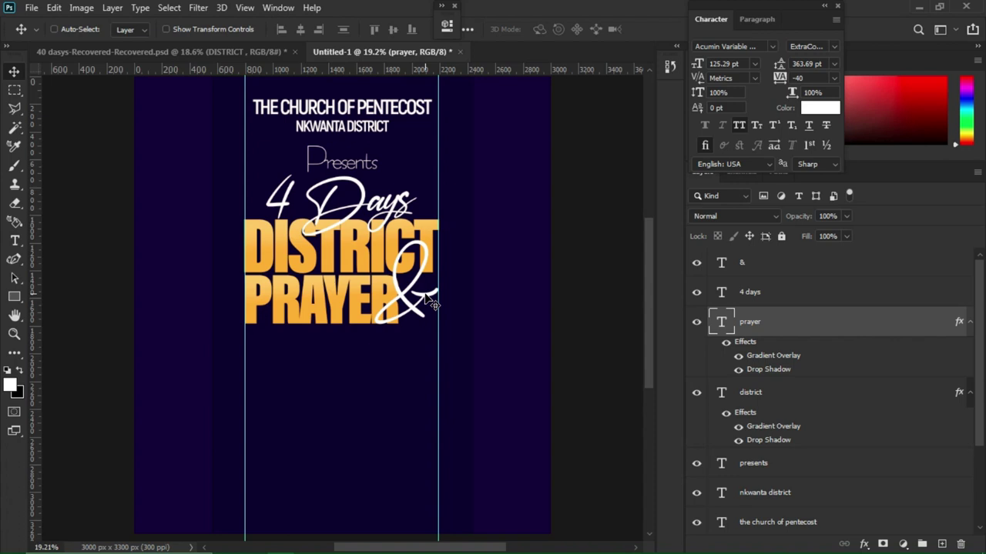
Step: Paste the same gradient and shadow layer style onto the "4 Days" and "&" text layers
right_click(390, 204)
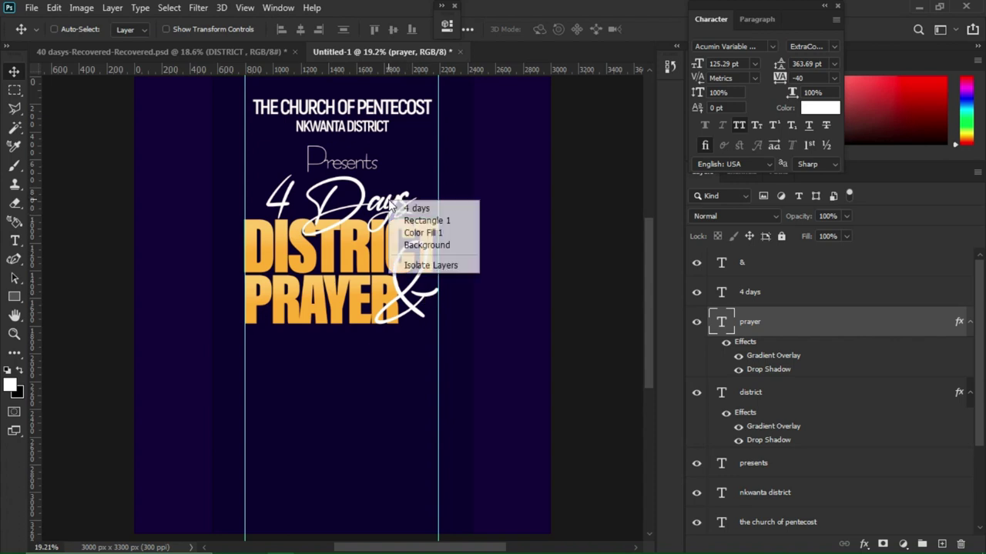
click(412, 208)
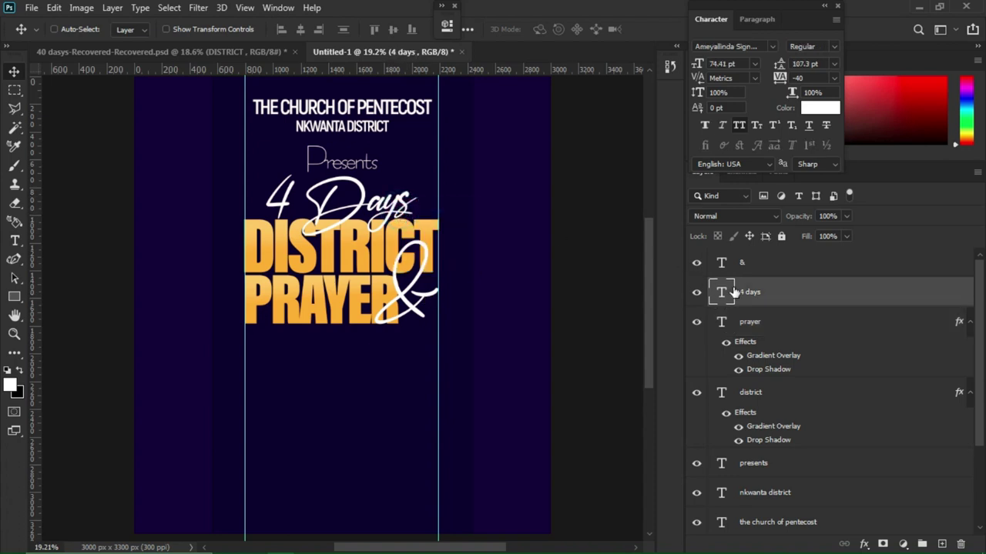
right_click(762, 304)
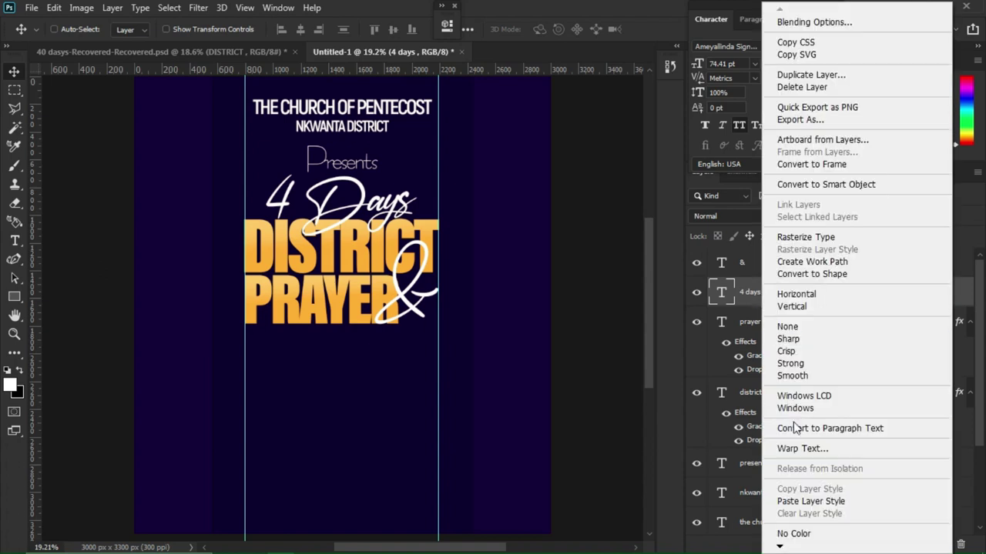
click(787, 501)
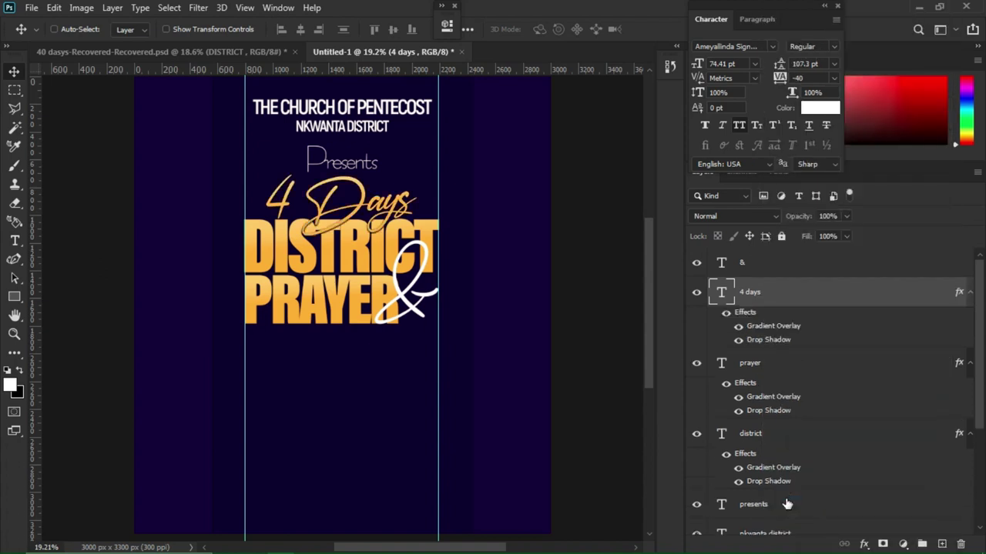
right_click(427, 307)
click(434, 301)
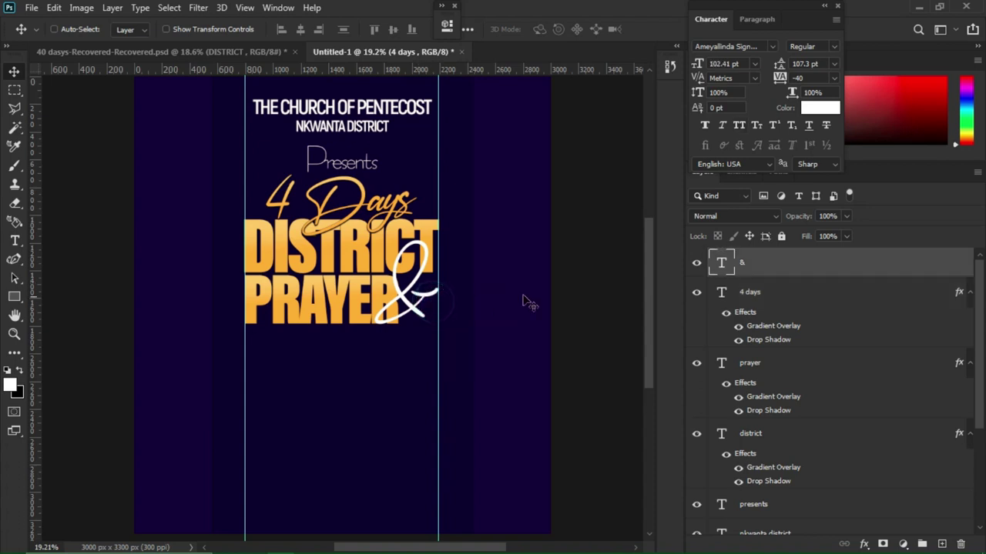
right_click(784, 269)
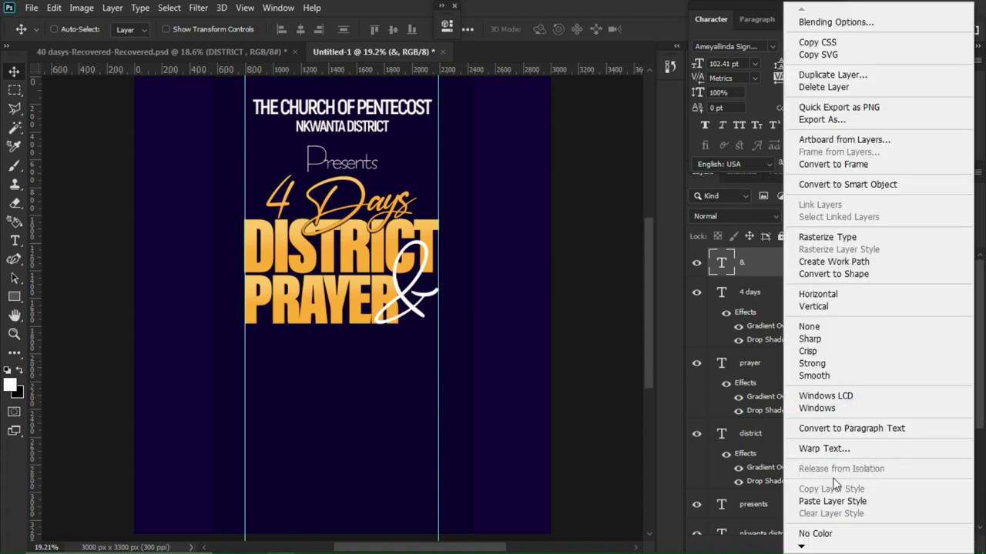
click(830, 501)
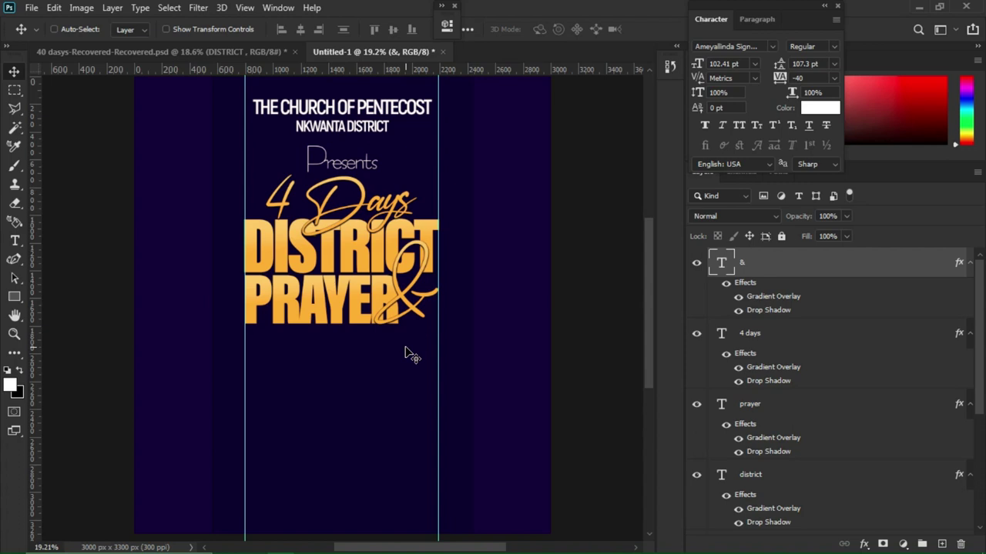
Step: Copy "FASTING FESTIVAL" from the Notepad text and paste it in Photoshop as a new text layer below "PRAYER"
mouse_move(441, 521)
click(441, 469)
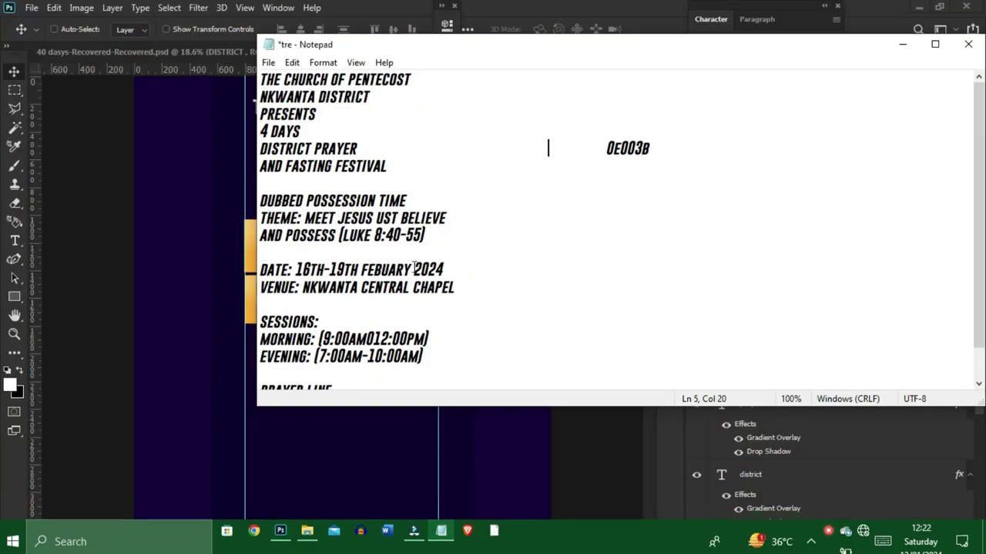
drag(389, 168, 286, 171)
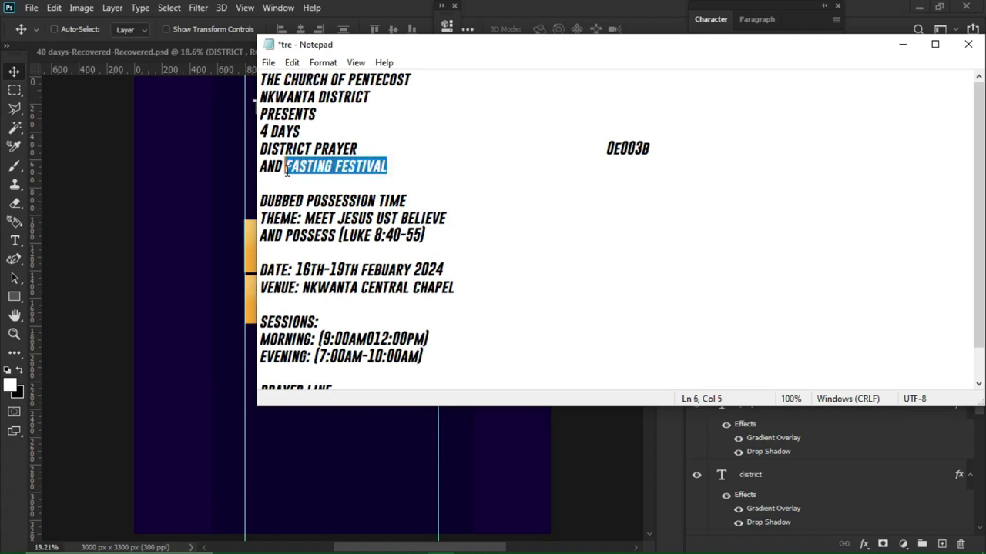
click(220, 242)
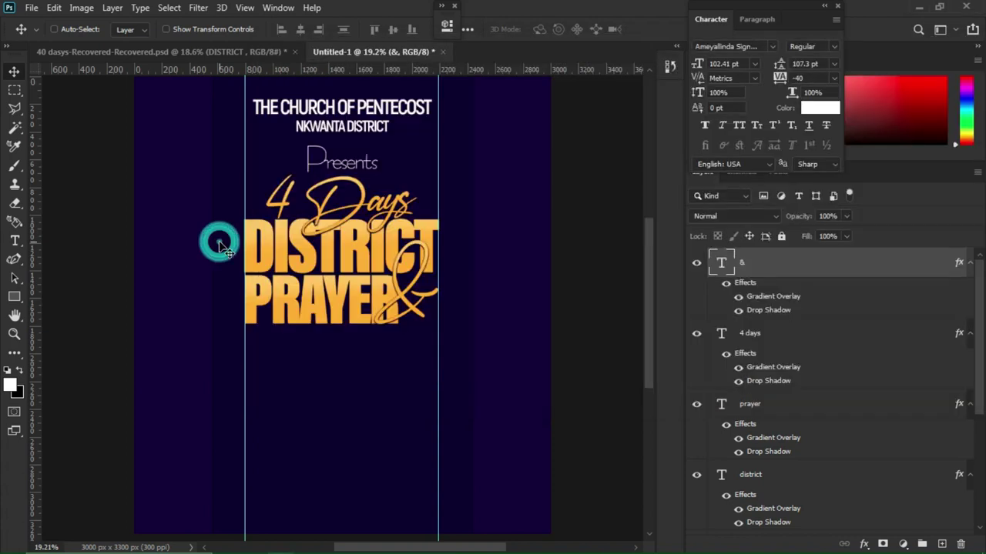
key(t)
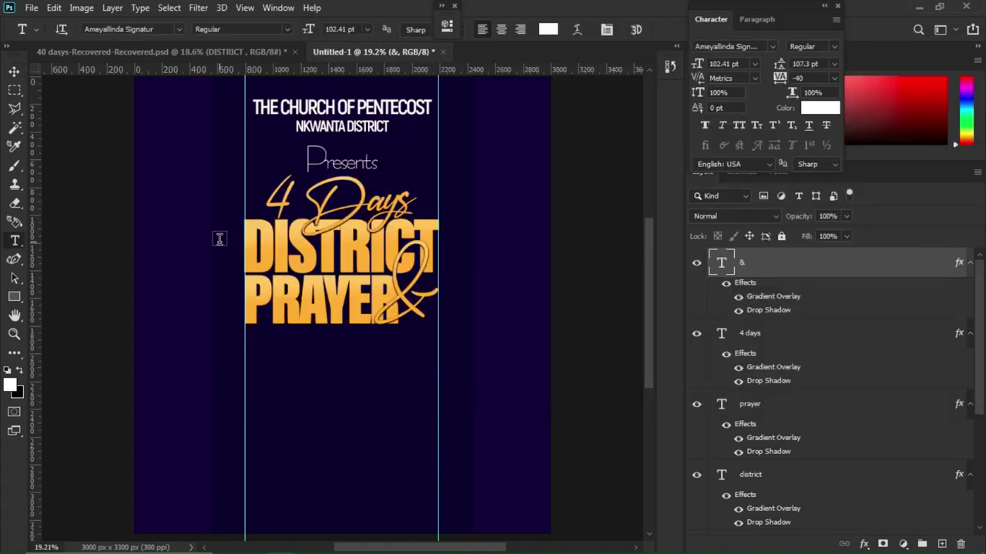
click(268, 374)
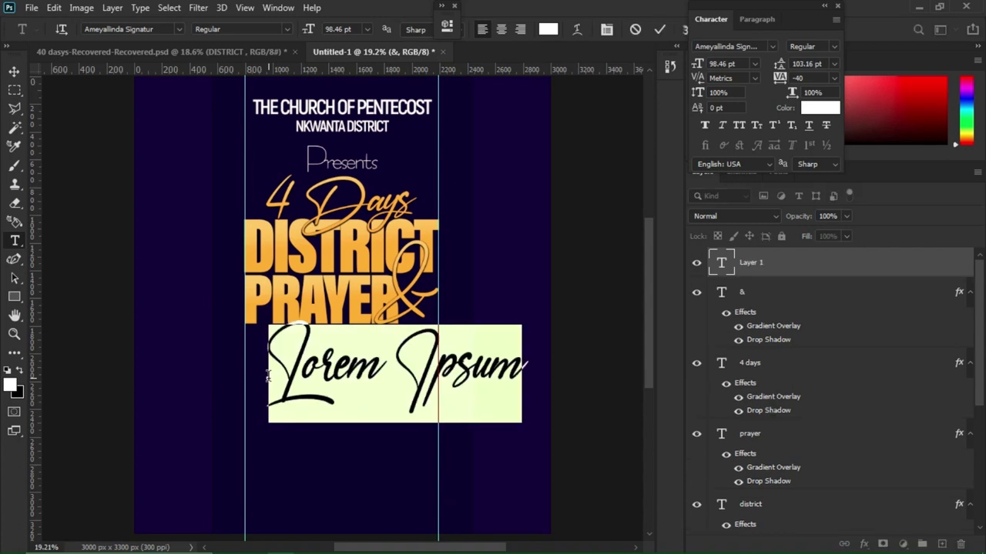
key(ctrl+v)
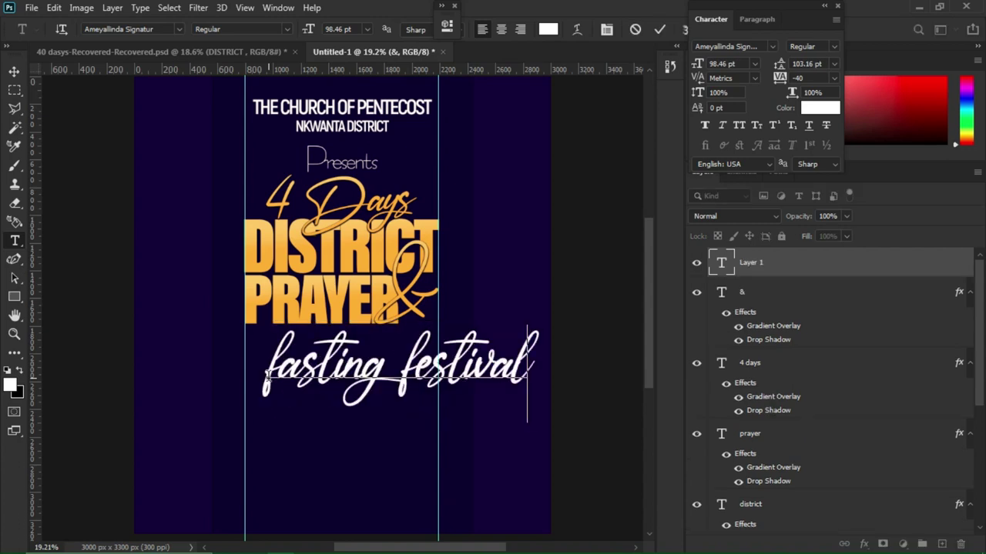
Step: Set the "fasting festival" text to FONTSPRING DEMO - Alonzo Extrabold Regular in All Caps and commit it
key(ctrl+a)
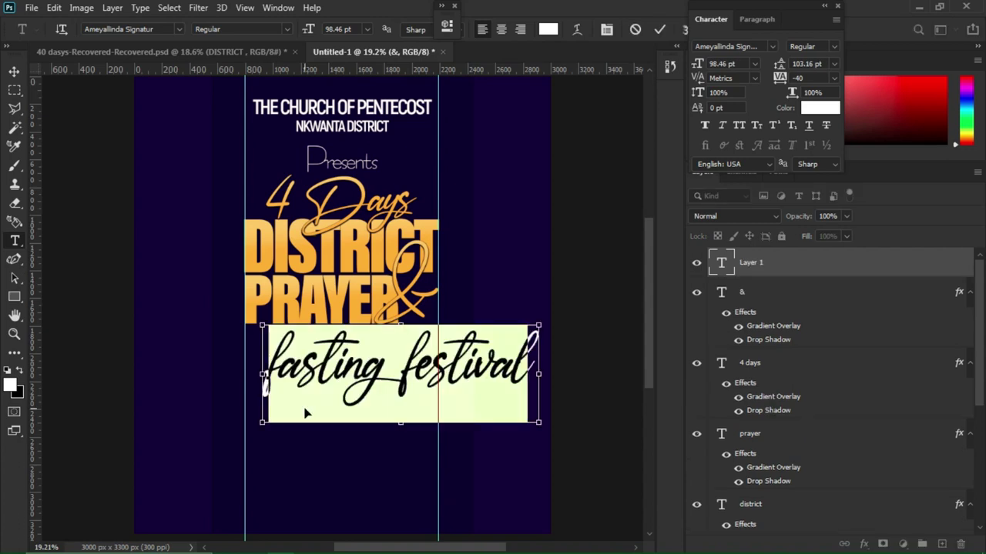
click(764, 43)
key(BackSpace)
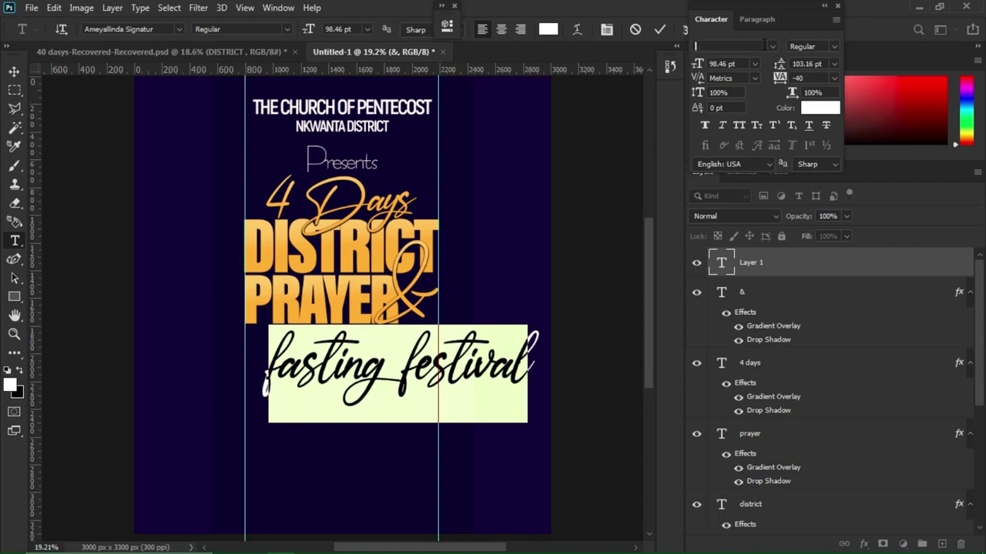
text(fon)
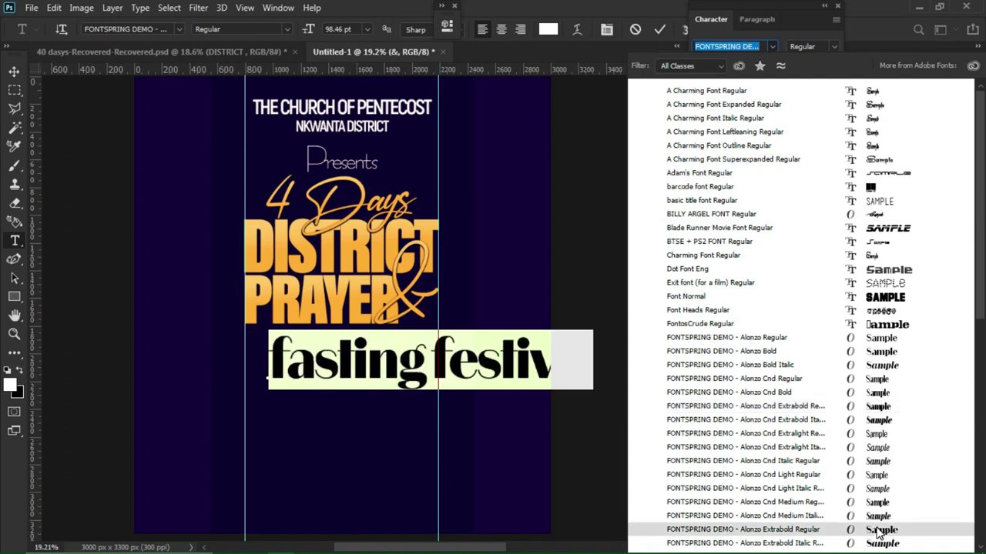
click(880, 531)
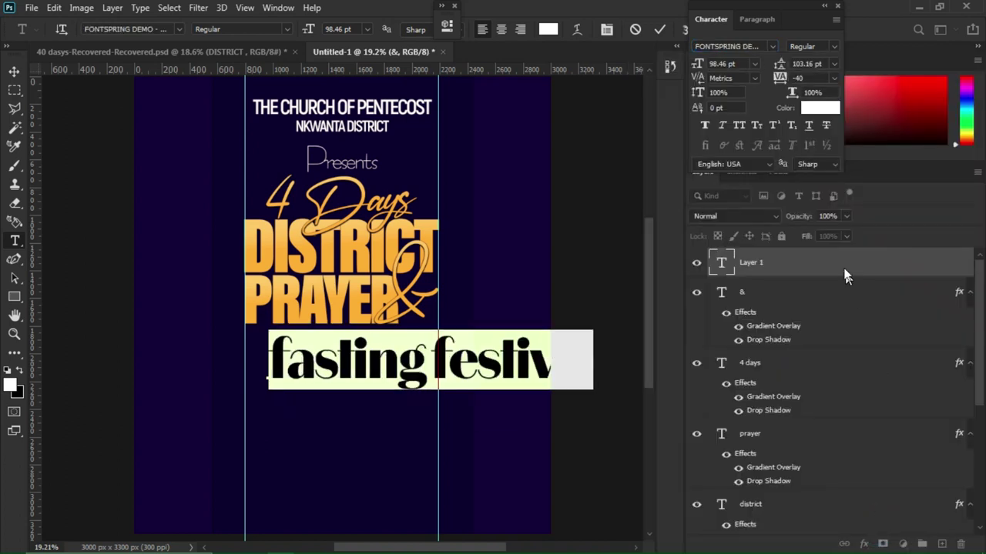
click(743, 127)
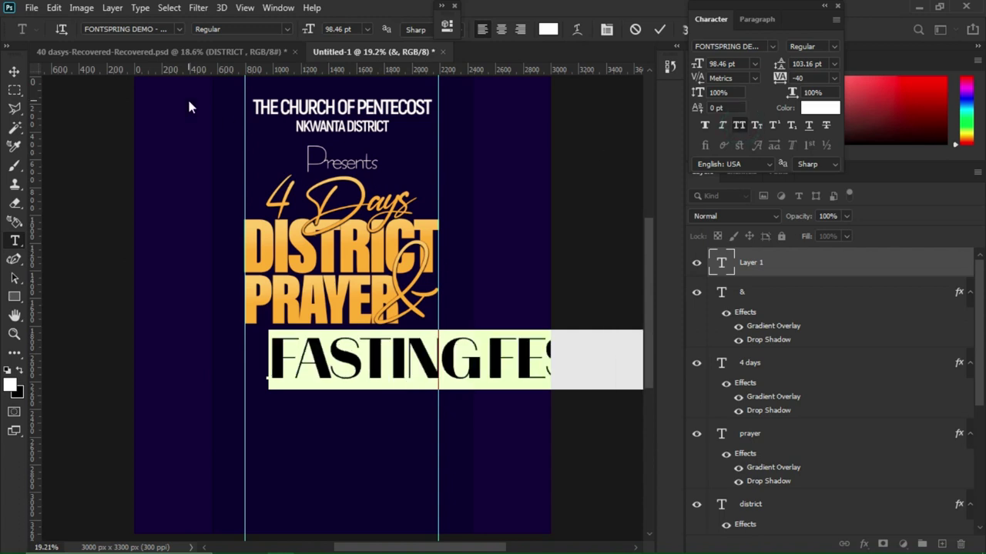
click(14, 71)
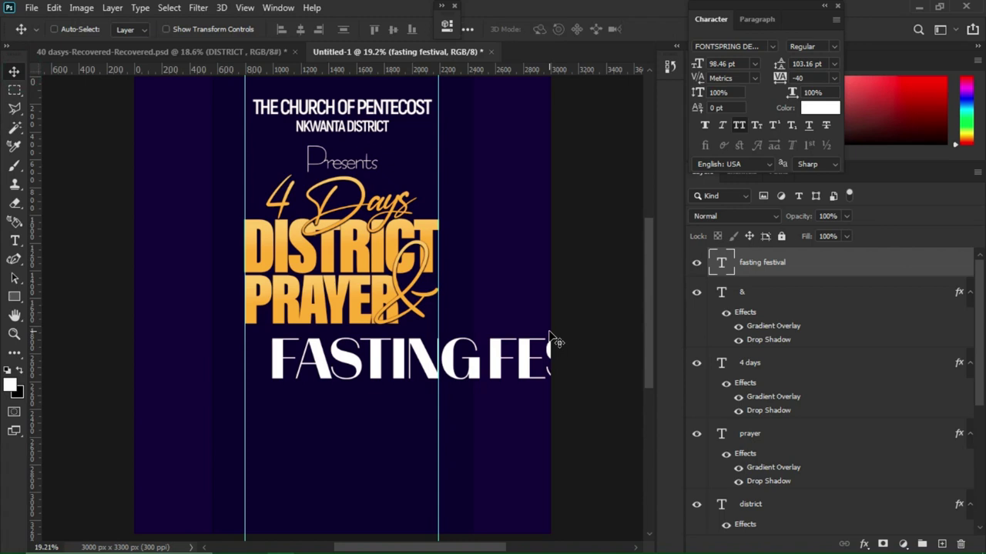
Step: Move "FASTING FESTIVAL" under "PRAYER" and scale it down to about the width between the two vertical guides
key(ctrl+t)
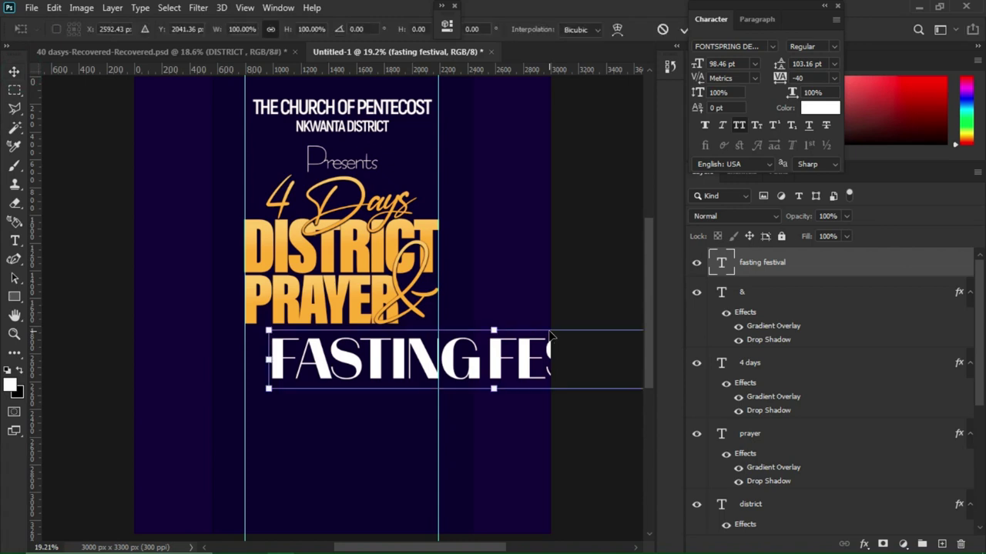
drag(416, 362, 305, 363)
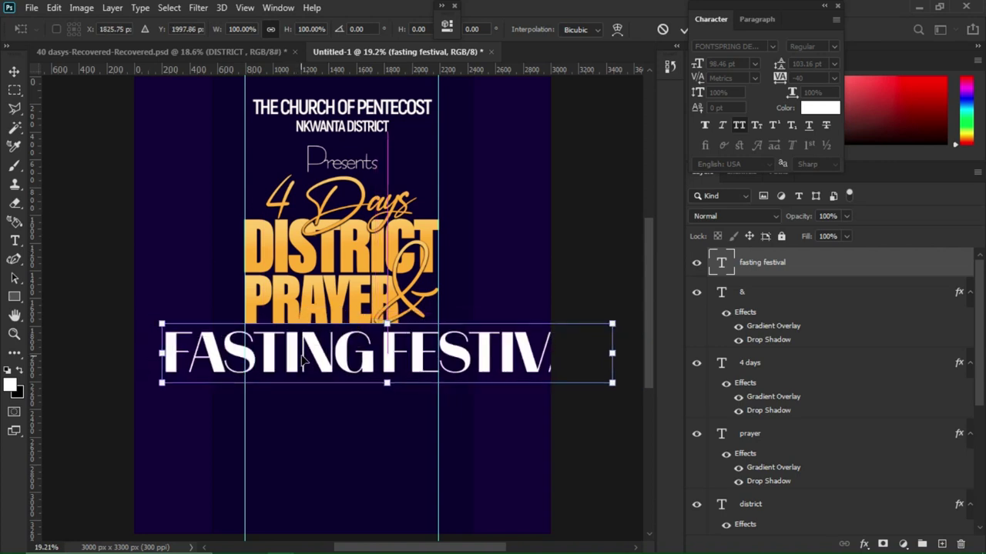
click(609, 383)
drag(608, 383, 435, 361)
key(Return)
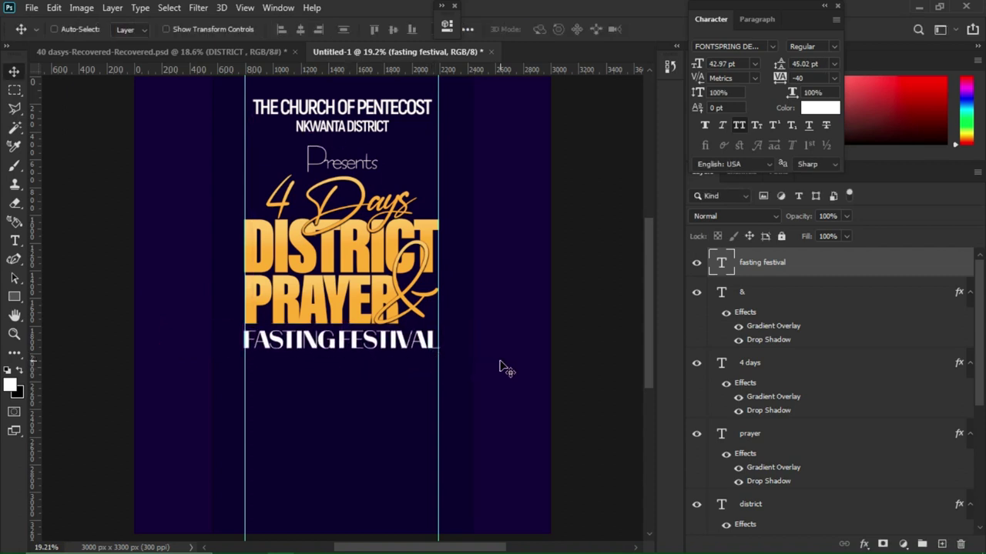
Step: Nudge "FASTING FESTIVAL" closer to "PRAYER" and shrink it slightly to fit exactly between the guides
key(shift+Up)
key(shift+Up)
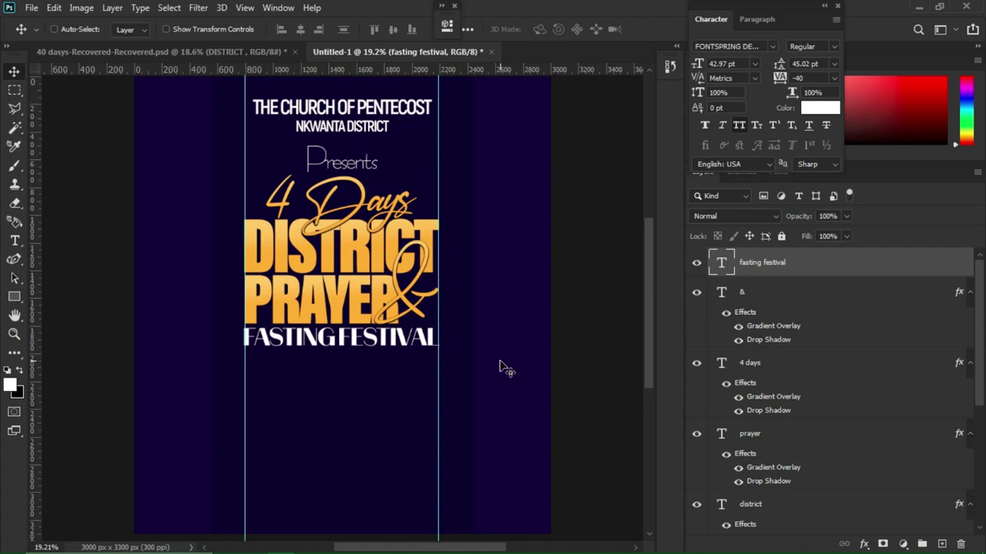
key(shift+Right)
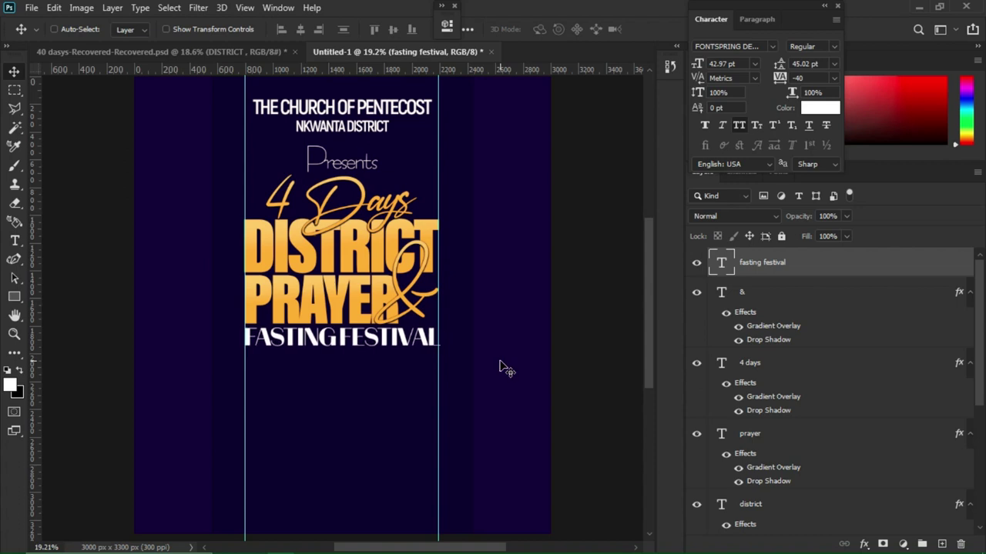
key(ctrl+t)
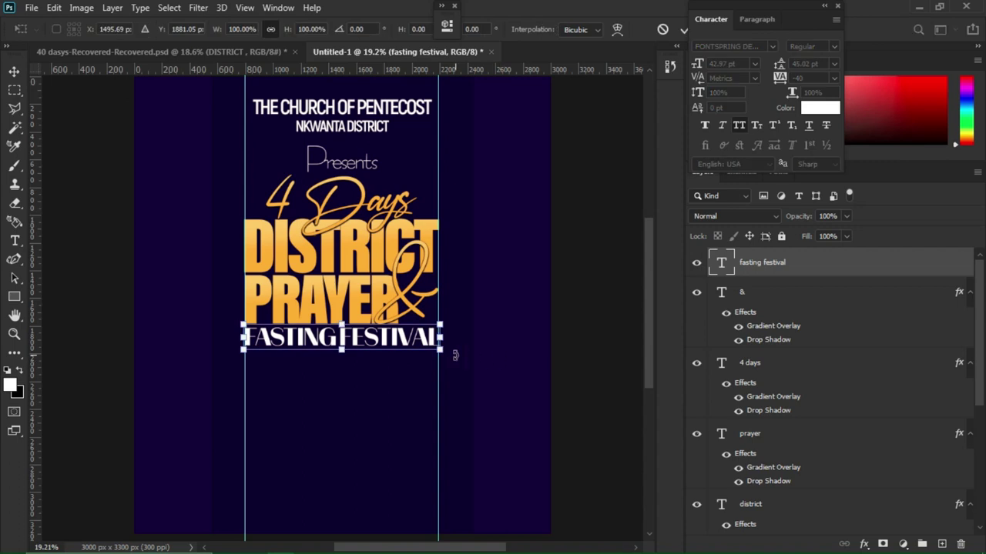
click(441, 352)
drag(440, 352, 439, 353)
key(Return)
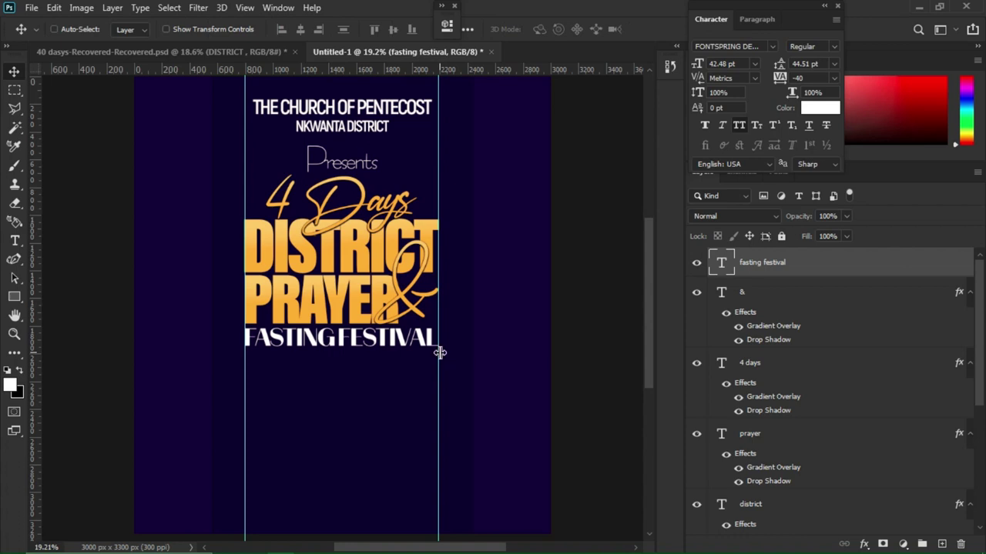
Step: Draw a rectangle about 1395 x 220 px between the guides below "FASTING FESTIVAL" and fill it with red
click(17, 299)
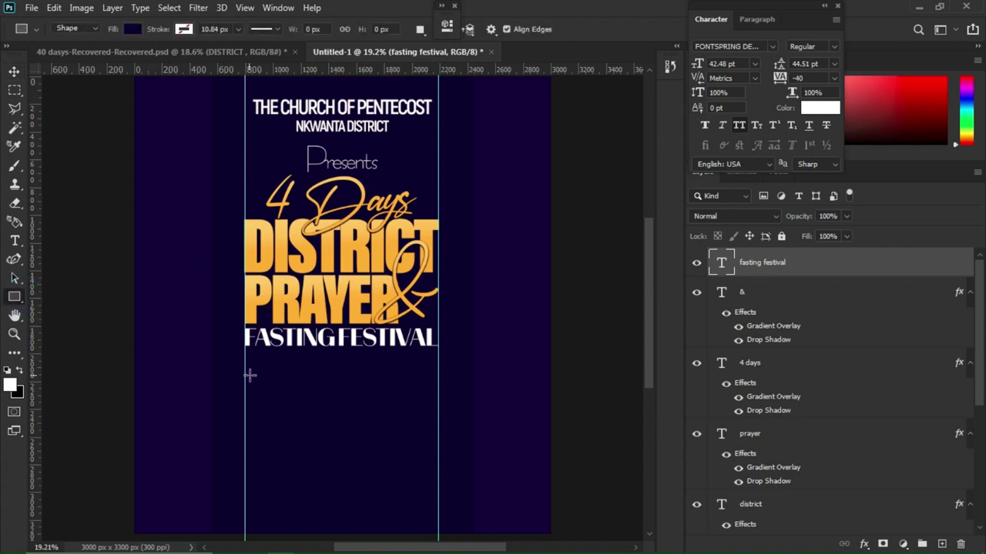
drag(246, 365, 433, 396)
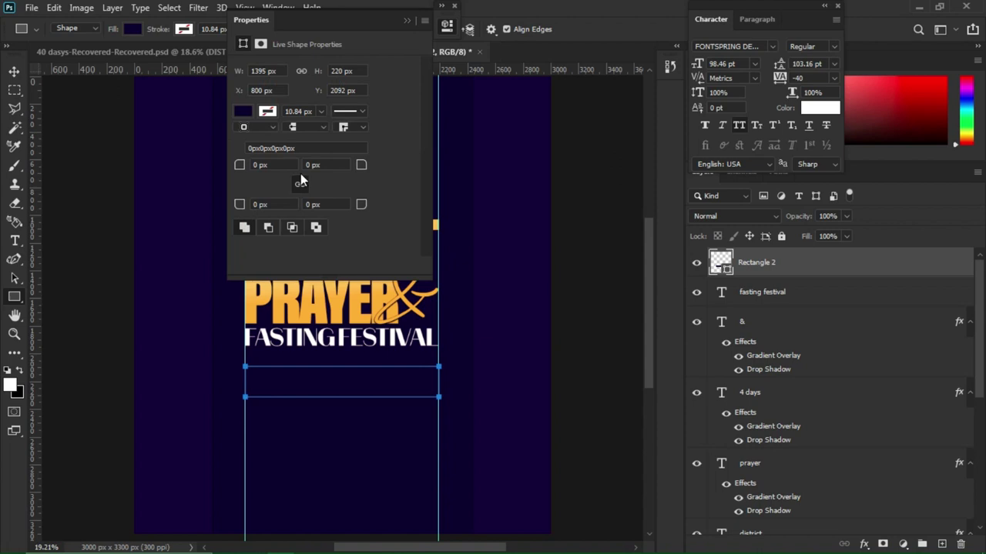
click(248, 109)
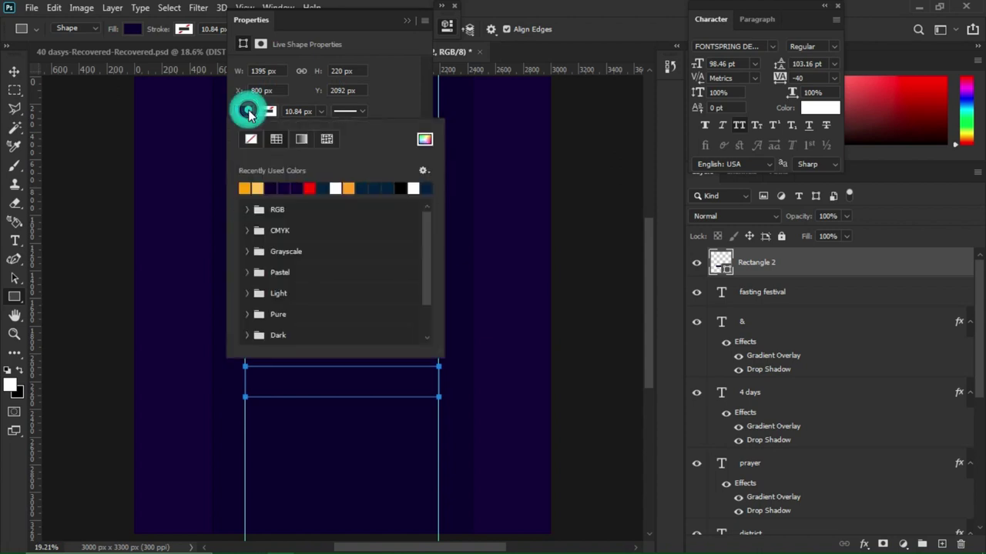
click(309, 188)
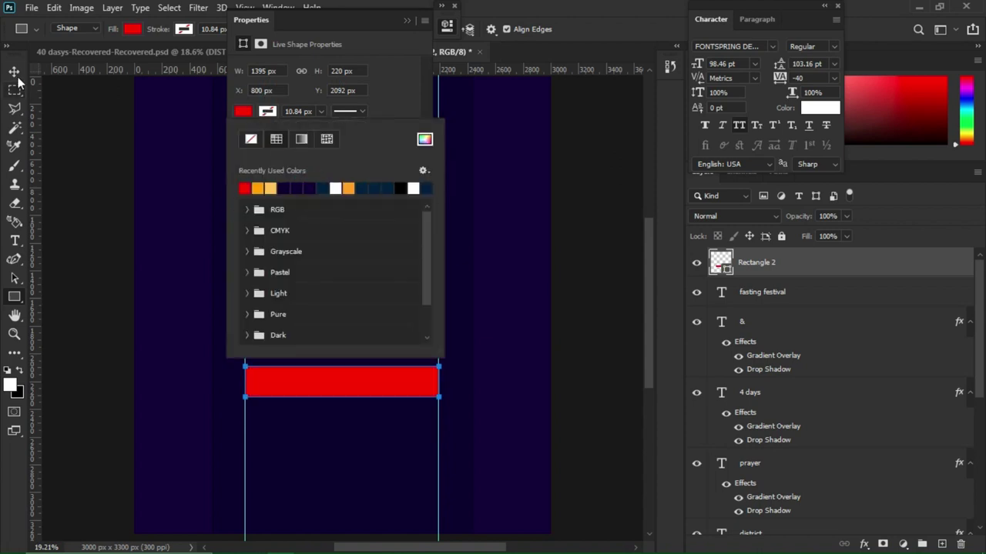
Step: Move the red rectangle up until it sits just below "FASTING FESTIVAL"
click(14, 71)
click(406, 22)
key(Up)
key(Up)
key(Up)
key(Up)
key(Up)
key(Up)
key(Up)
key(Up)
key(Up)
key(Up)
key(Up)
key(Up)
key(Up)
key(Up)
key(Up)
key(Up)
key(Up)
key(Up)
key(Up)
key(Up)
key(Up)
key(Up)
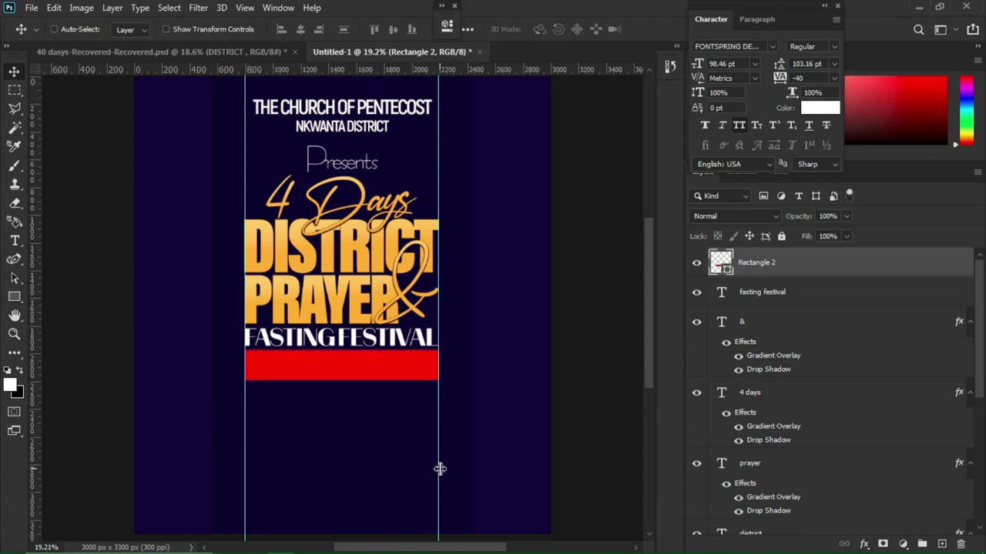
Step: Copy "DUBBED POSSESSION TIME" from the Notepad text and paste it in Photoshop as a new text layer below the red rectangle
mouse_move(448, 526)
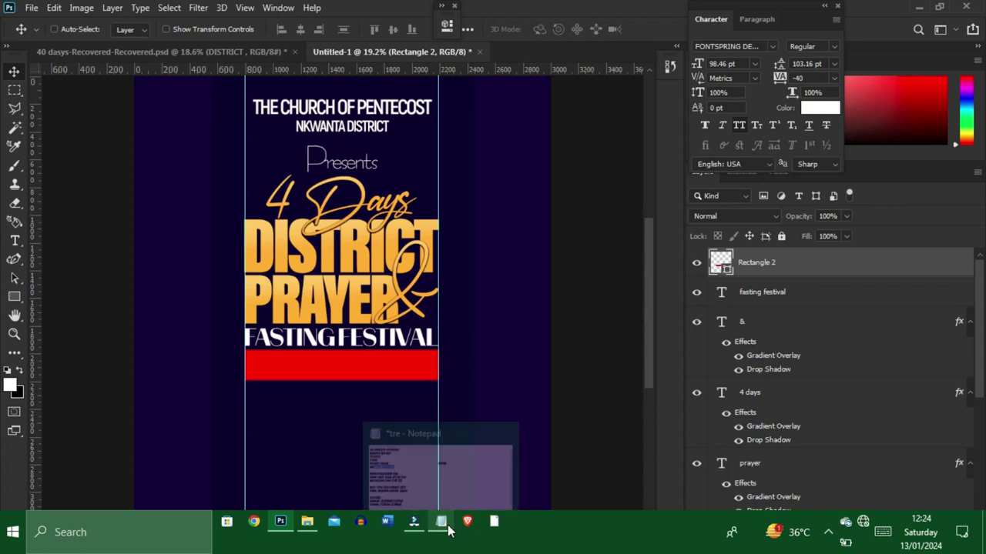
click(438, 471)
drag(411, 198, 261, 198)
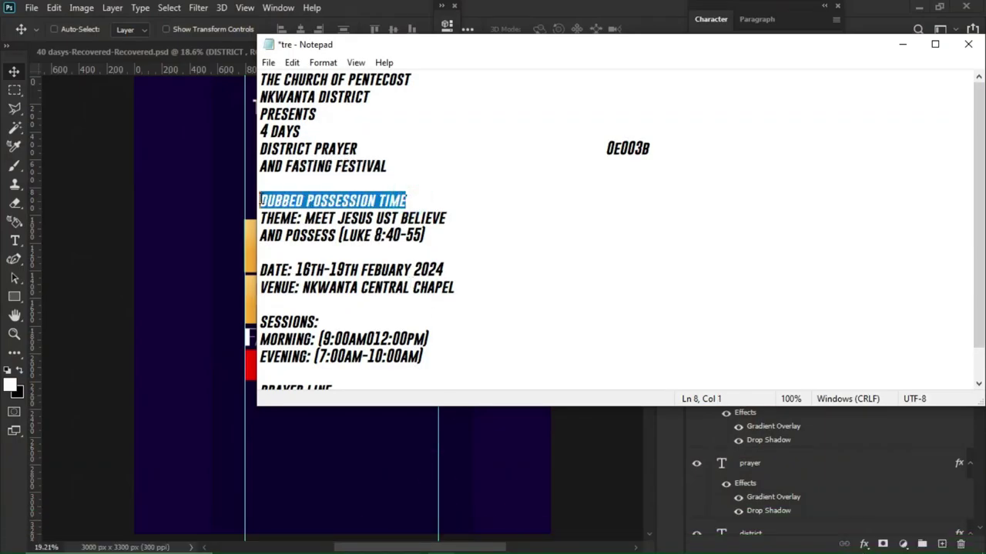
click(209, 240)
key(t)
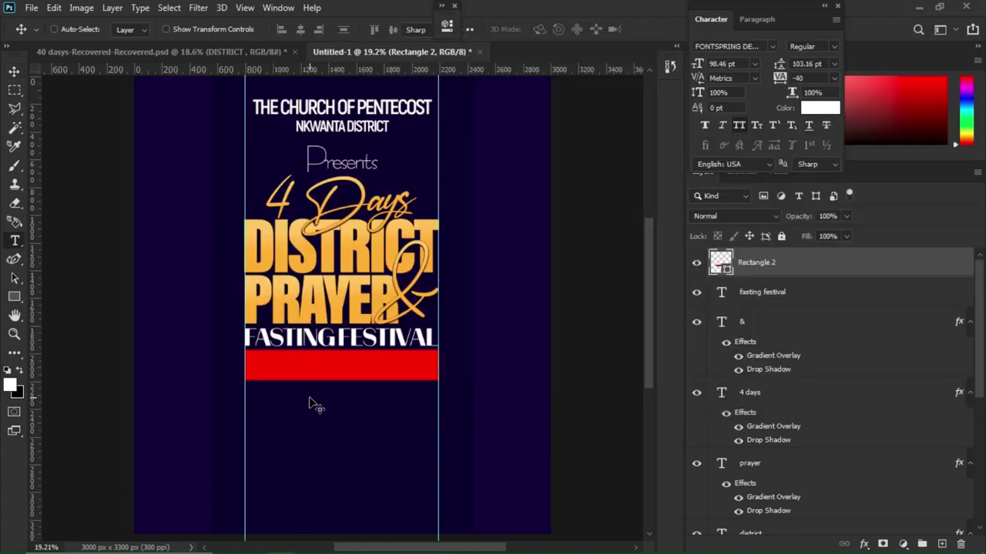
click(269, 433)
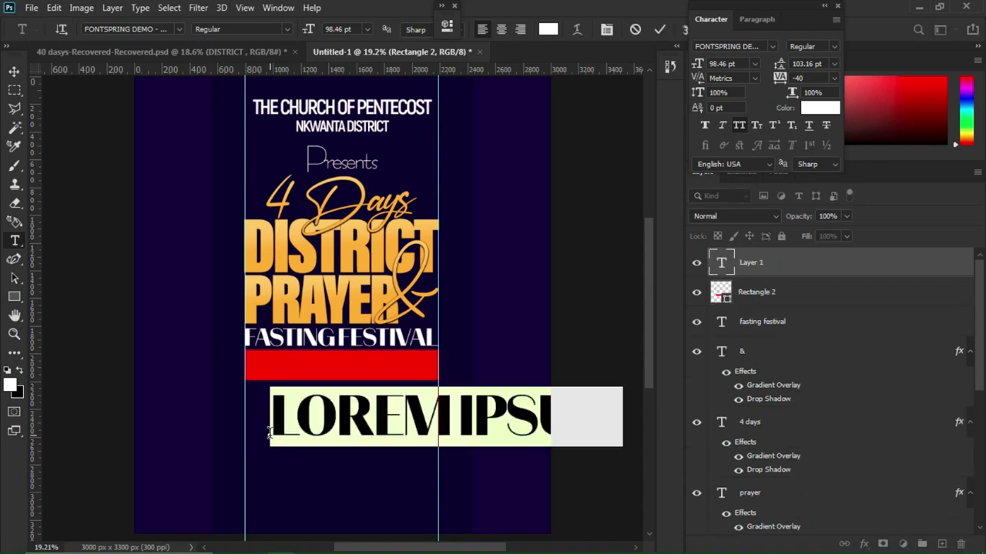
key(ctrl+v)
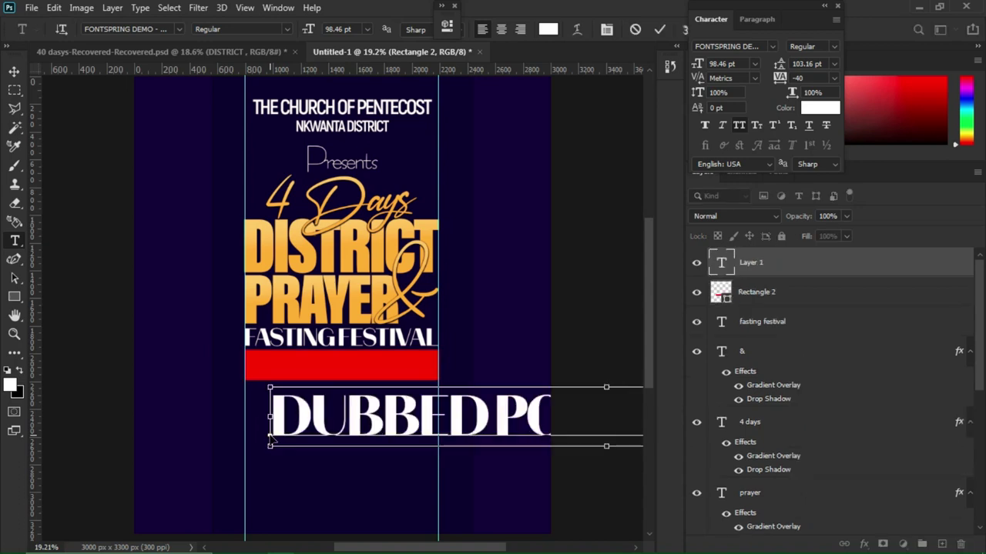
Step: Set the "DUBBED POSSESSION TIME" text to 45.46 pt in Aurora BdCn BT Bold, shift it toward the guides and commit it
key(ctrl+a)
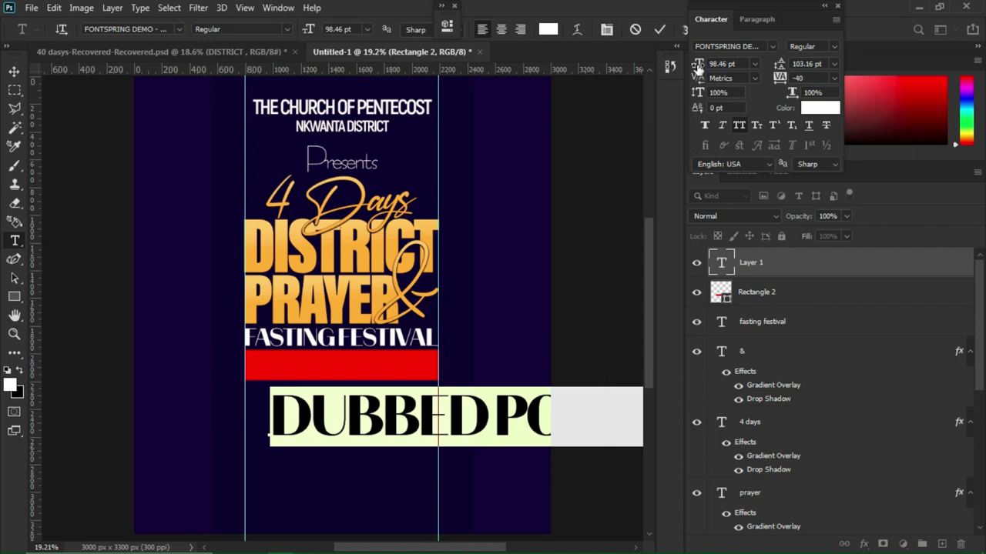
drag(697, 65, 659, 66)
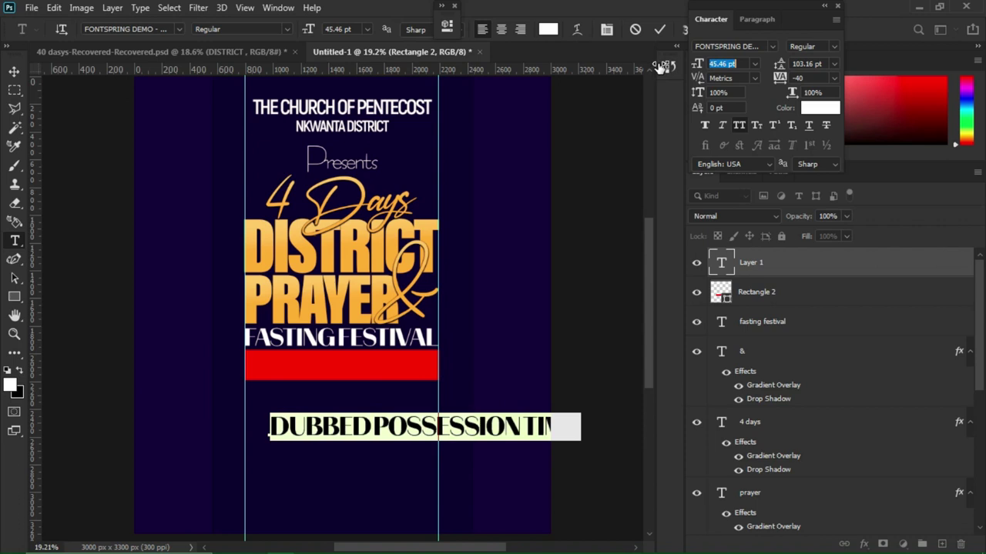
drag(475, 462, 436, 453)
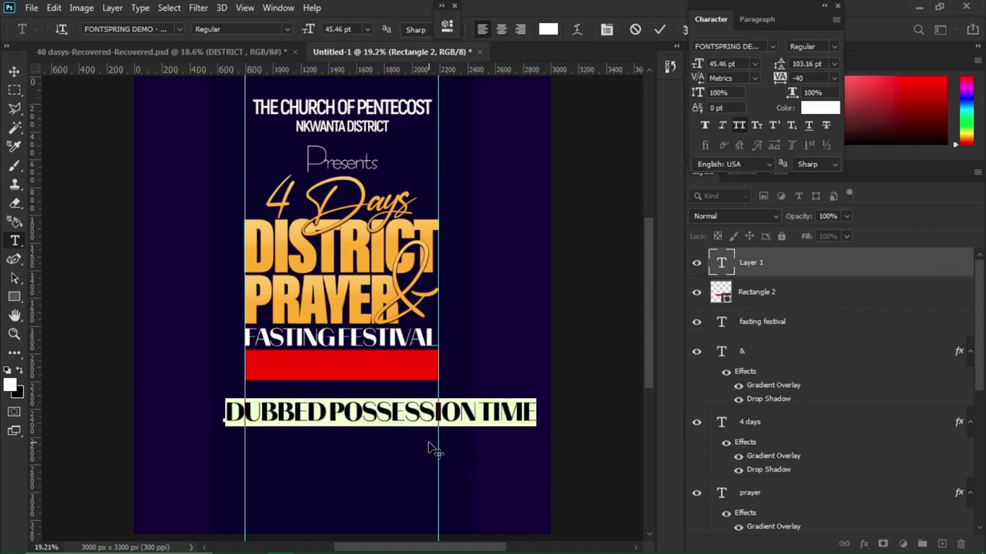
click(759, 46)
key(BackSpace)
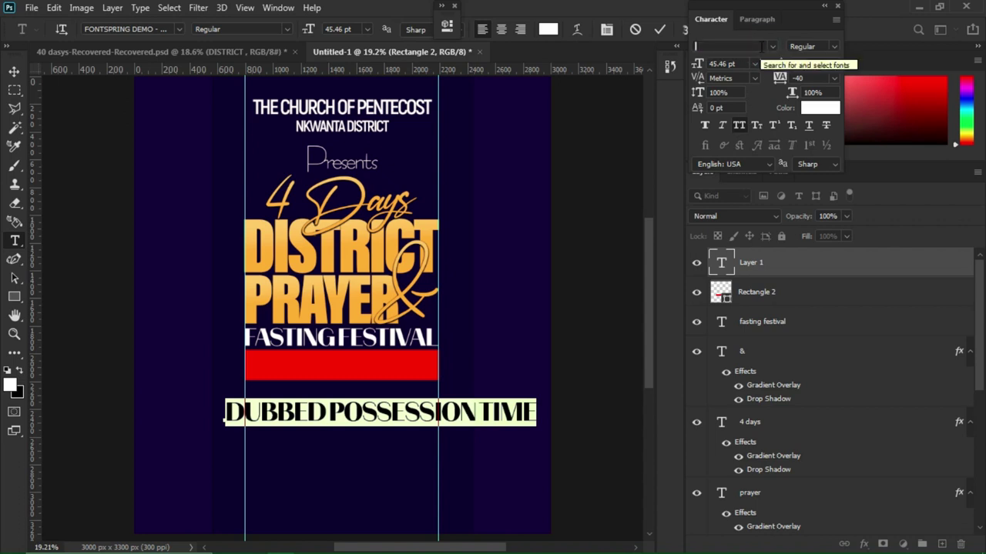
text(aur)
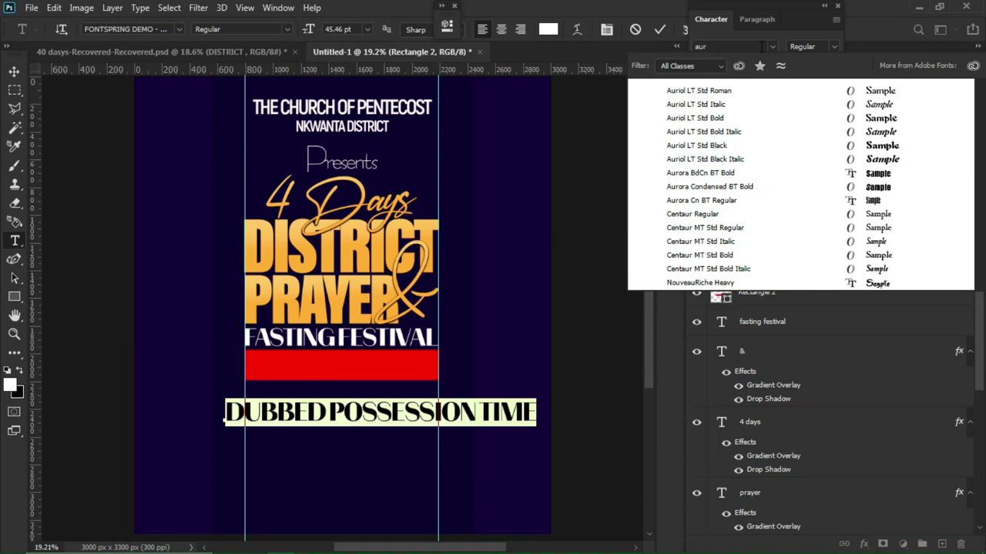
click(838, 177)
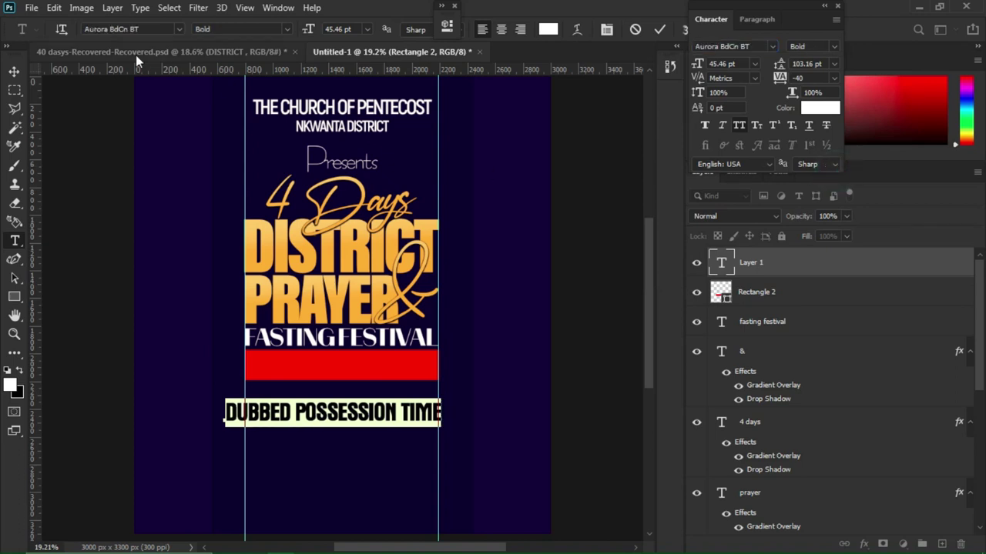
click(14, 71)
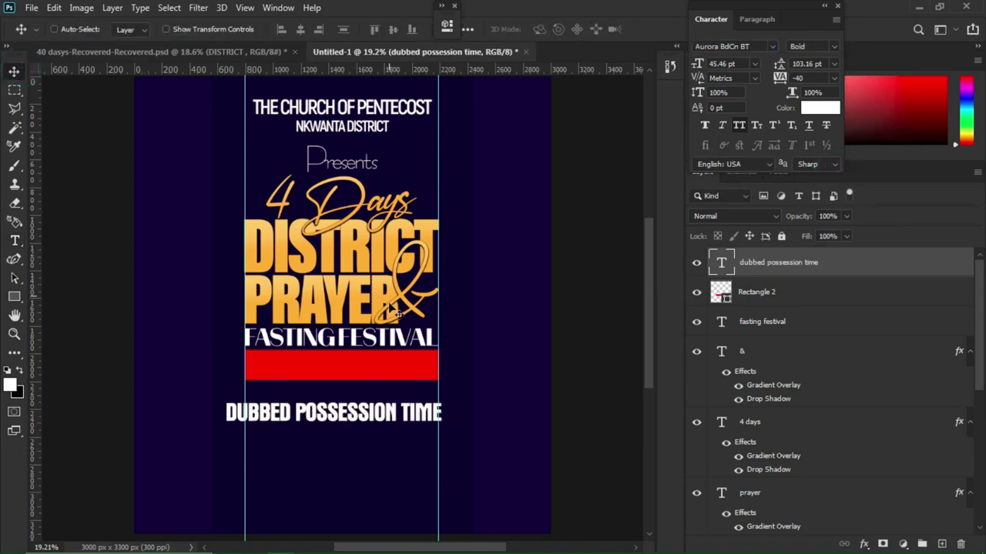
Step: Move "DUBBED POSSESSION TIME" onto the red rectangle and scale it down to about 34.32 pt to fit inside
drag(388, 408, 394, 369)
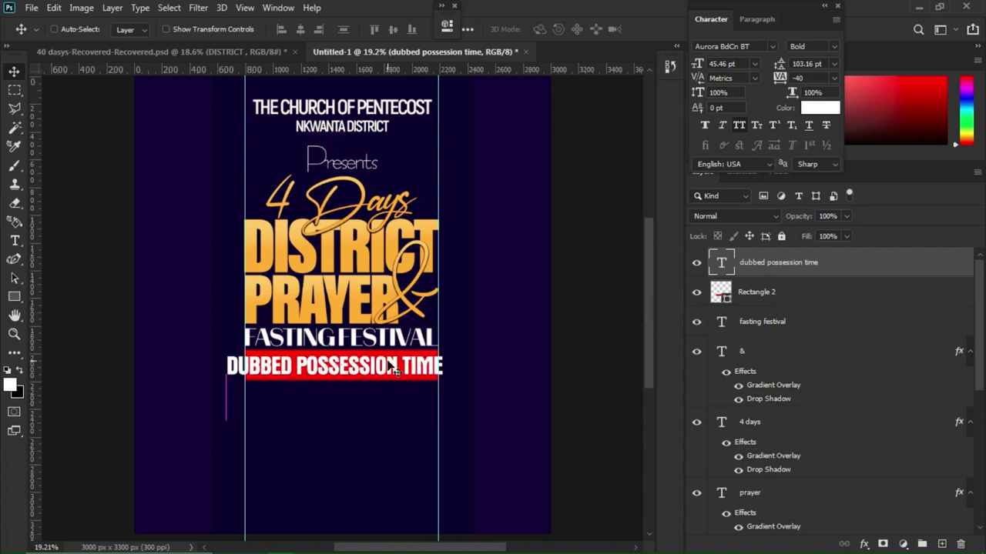
key(ctrl+t)
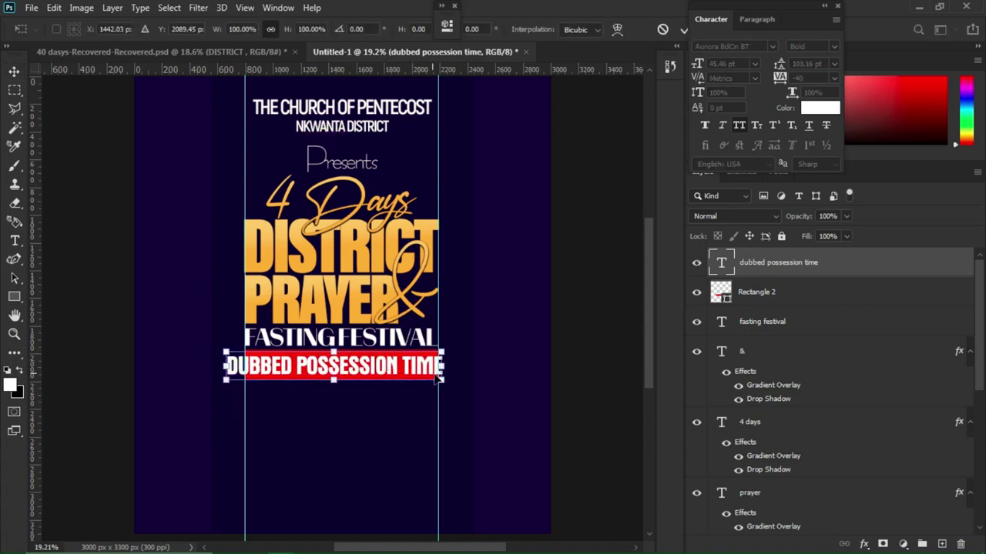
drag(442, 380, 422, 379)
key(Return)
Step: Nudge "DUBBED POSSESSION TIME" right and down to center it within the red rectangle
key(Right)
key(Right)
key(Right)
key(Right)
key(Right)
key(Right)
key(Right)
key(Right)
key(Right)
key(Right)
key(Right)
key(Right)
key(Right)
key(Right)
key(Right)
key(Right)
key(Right)
key(Right)
key(Right)
key(Right)
key(Down)
key(Down)
key(Down)
key(Down)
key(Down)
key(Down)
key(Down)
key(Down)
key(Down)
key(Down)
key(Up)
key(Down)
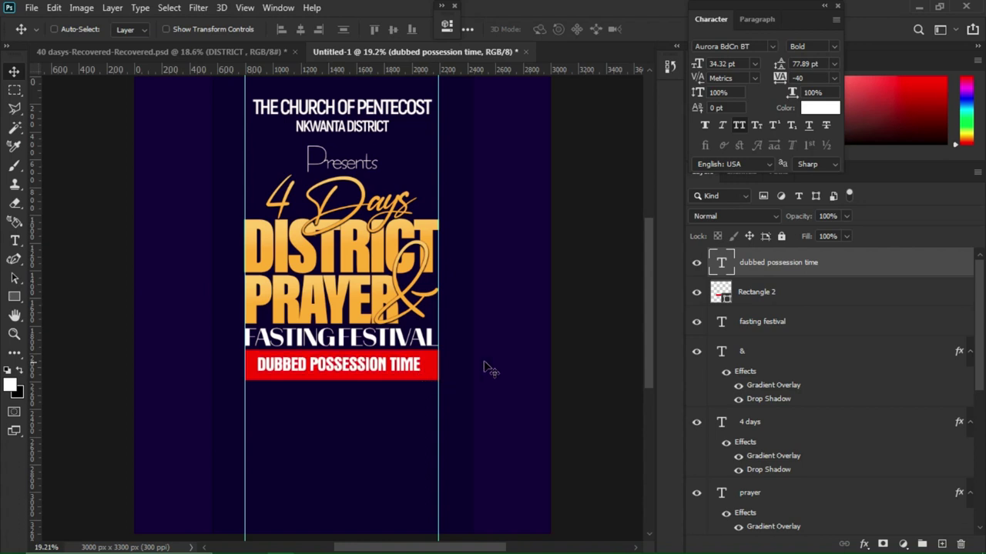
Step: Paste the copied gradient and shadow layer style onto the "DUBBED POSSESSION TIME" text layer
right_click(790, 265)
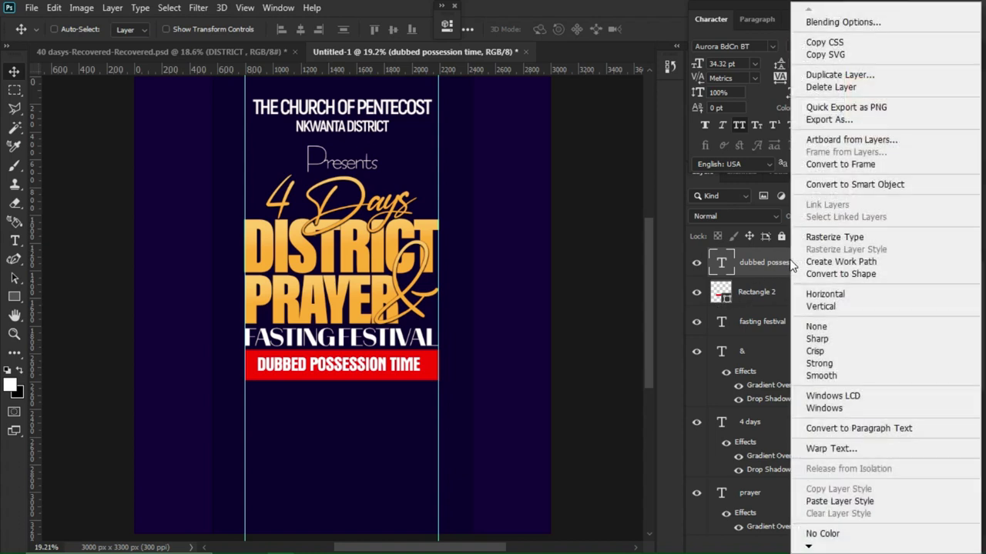
click(833, 502)
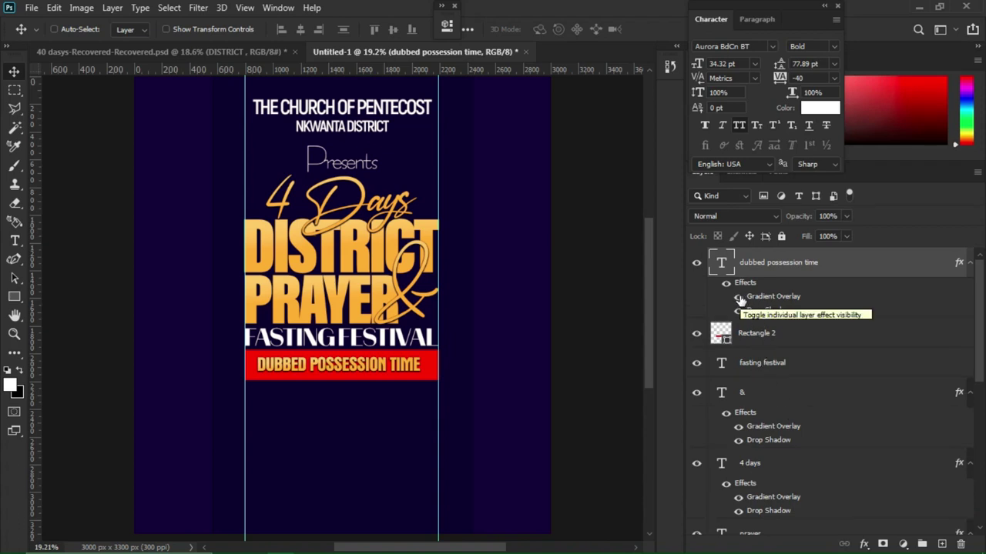
Step: Hide the Gradient Overlay effect on the "DUBBED POSSESSION TIME" layer so only its Drop Shadow applies
click(738, 297)
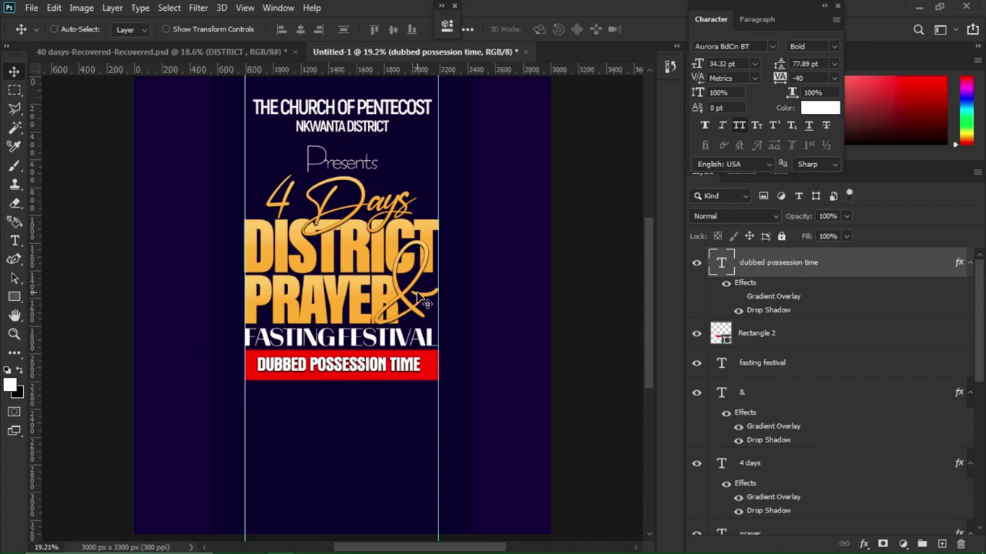
Step: Copy the two theme lines, "THEME: MEET JESUS UST BELIEVE AND POSSESS (LUKE 8:40-55)", from Notepad into a new Photoshop text layer below the red bar
mouse_move(428, 541)
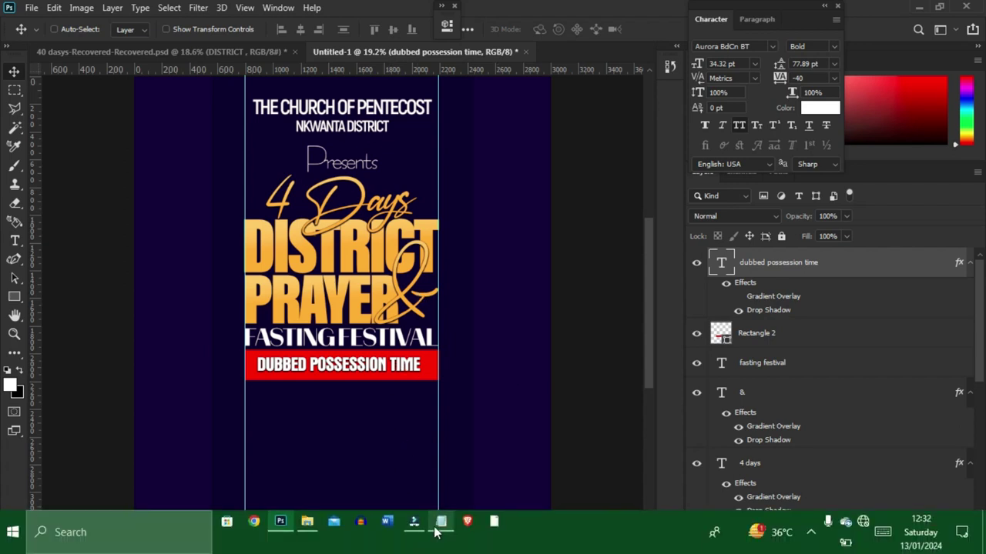
click(432, 476)
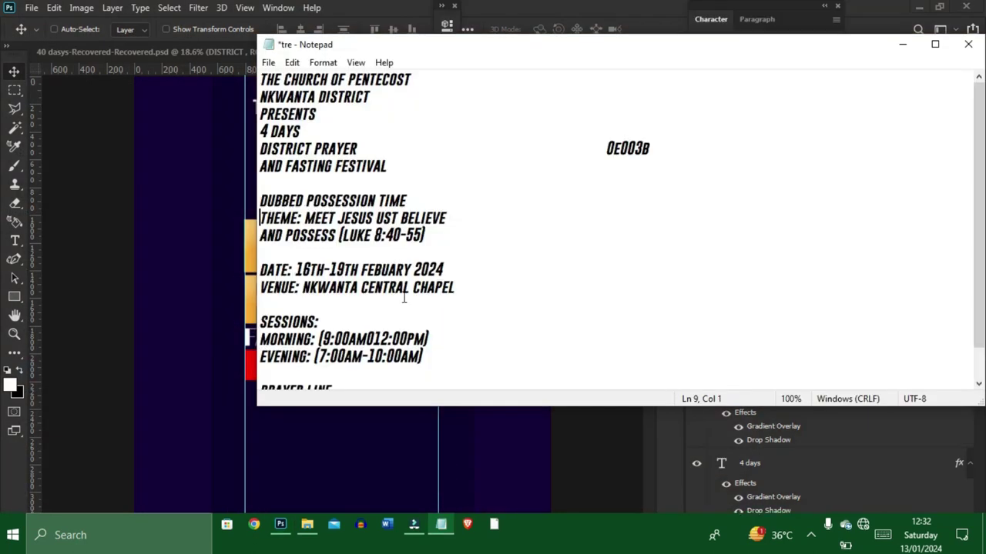
drag(263, 217, 428, 233)
key(ctrl+c)
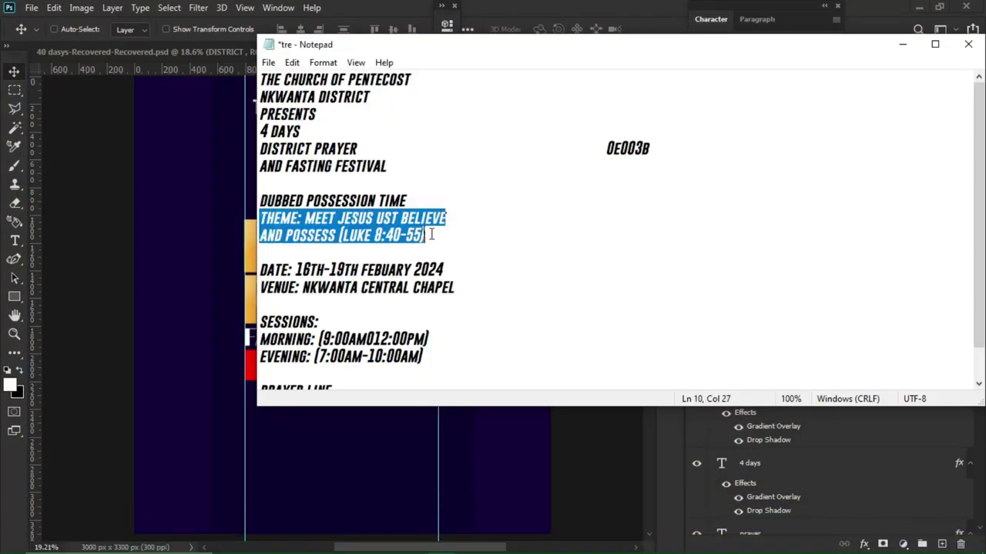
click(237, 429)
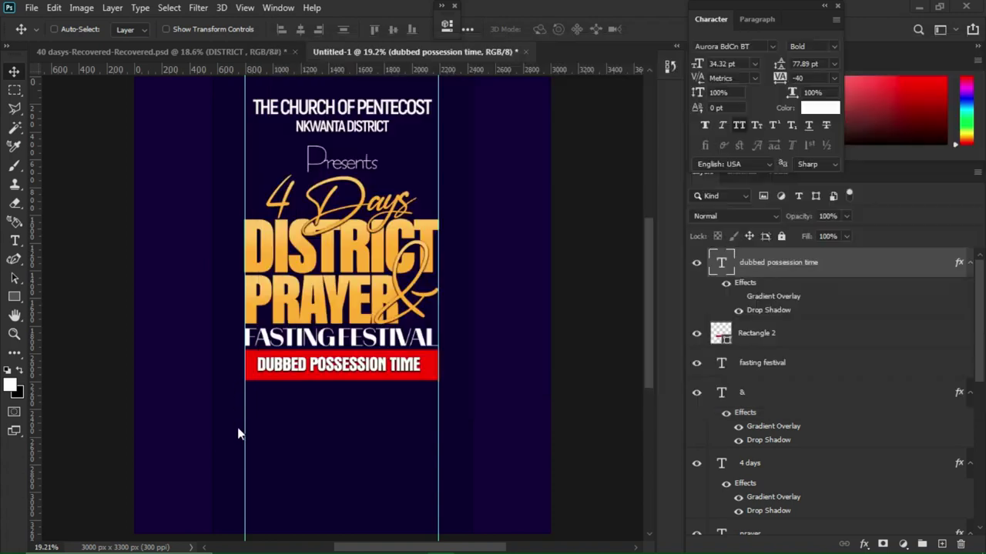
key(t)
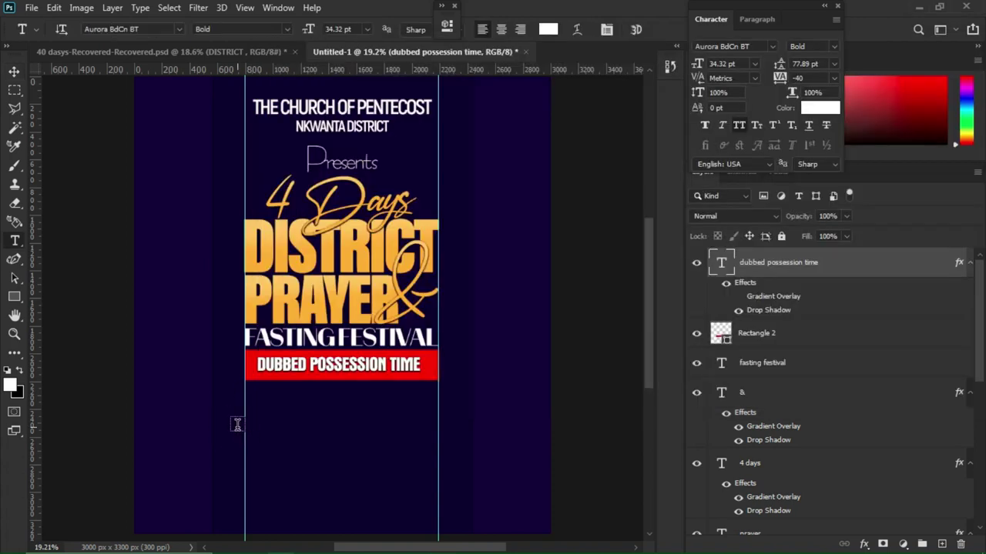
click(279, 426)
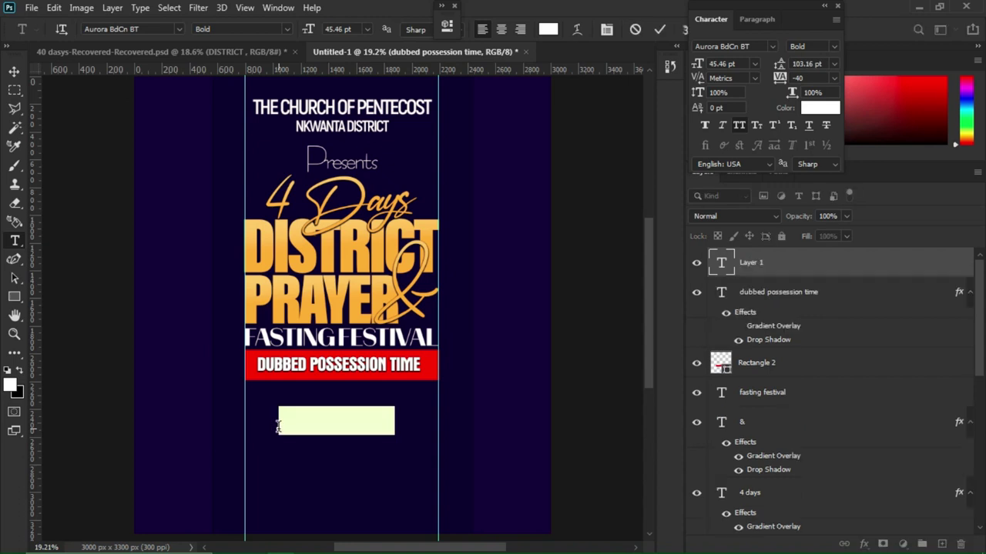
key(ctrl+v)
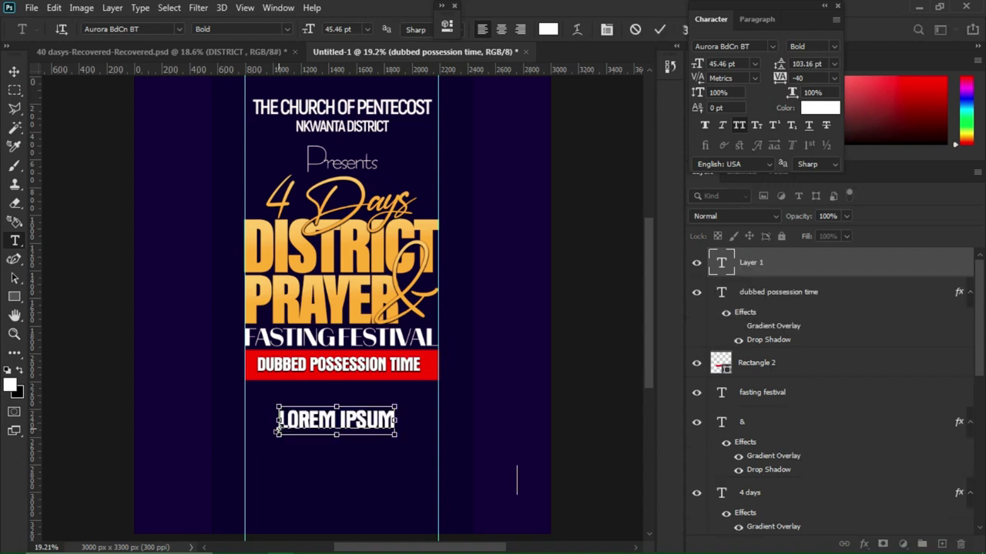
Step: Tighten the theme text's leading to 36.16 pt and indent its second line with spaces
key(ctrl+a)
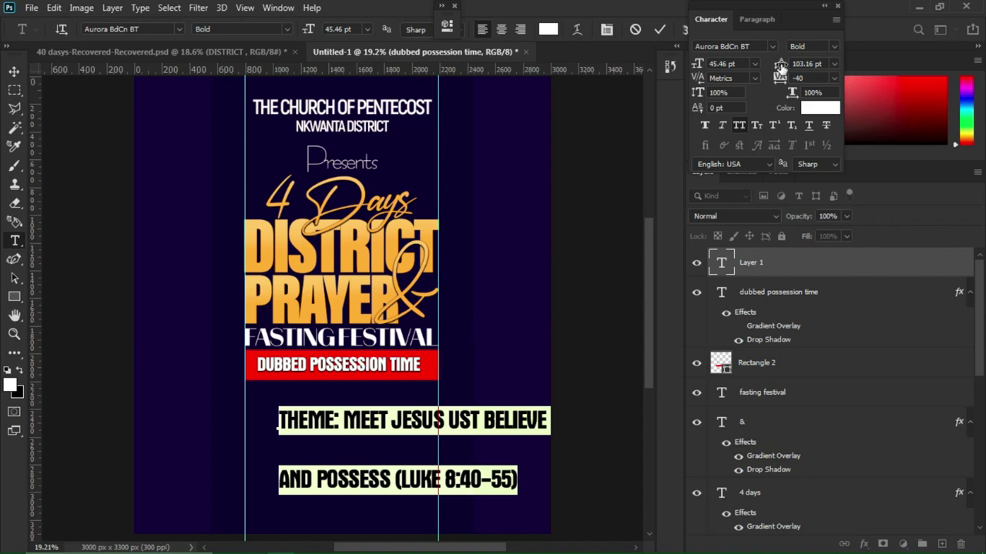
drag(781, 68, 733, 50)
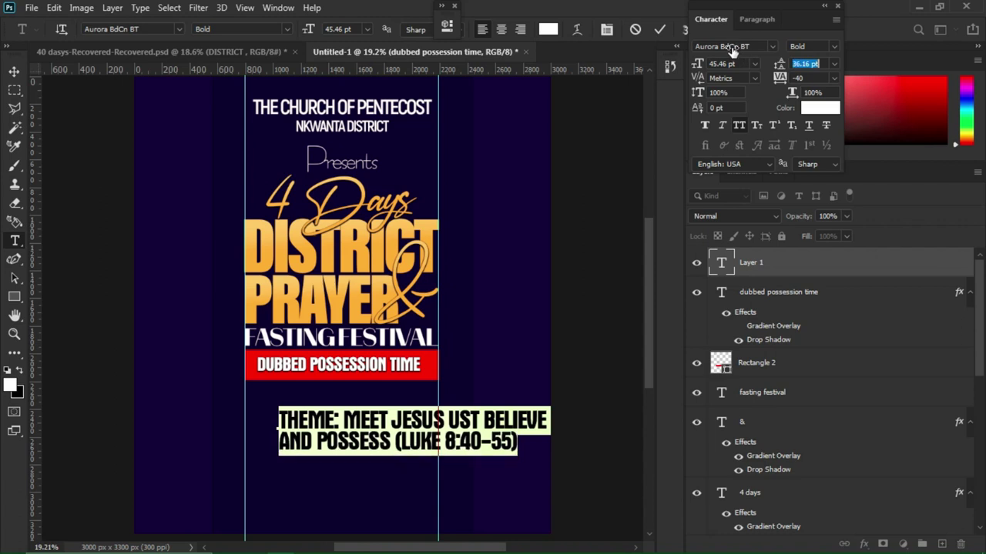
click(282, 439)
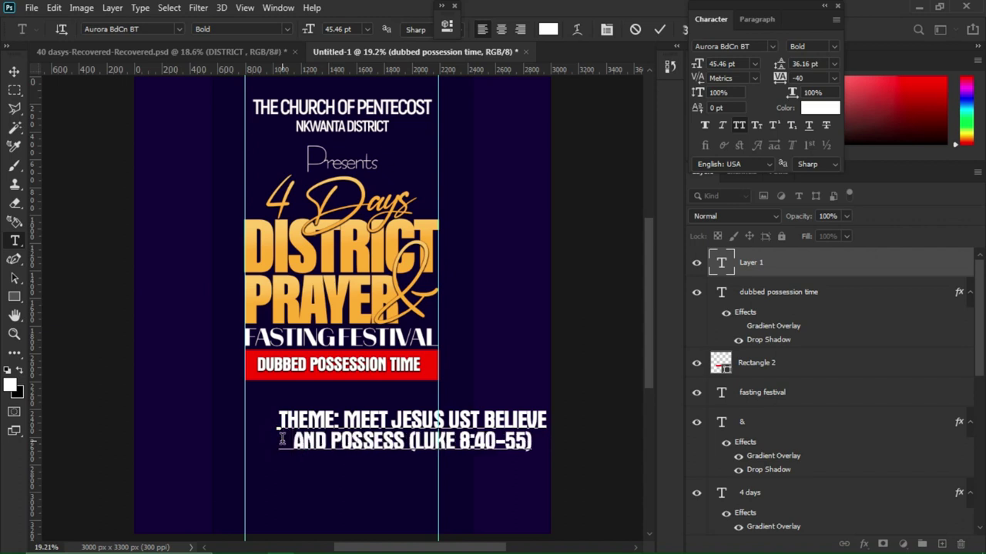
Step: Change the whole theme text to Akrobat ExtraBold and commit it
key(ctrl+a)
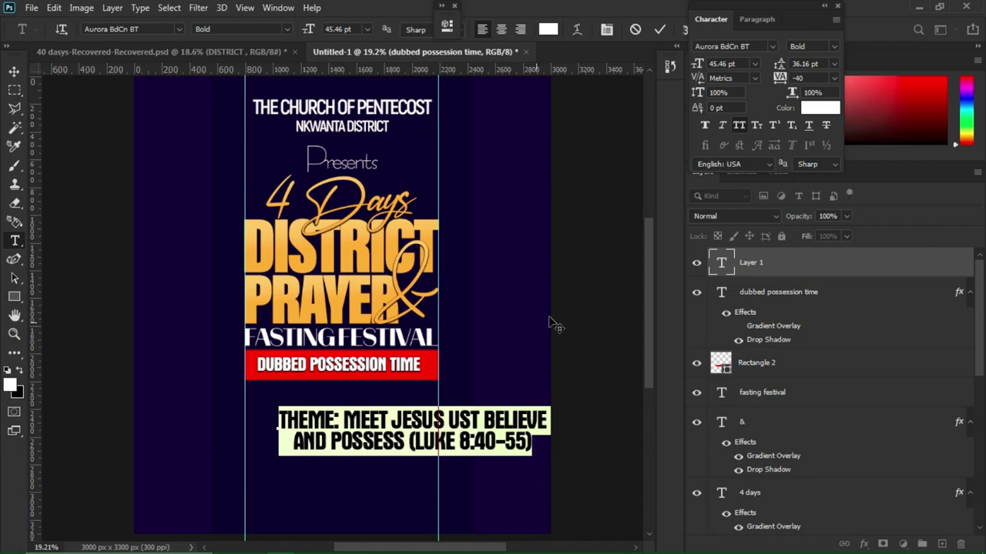
click(770, 46)
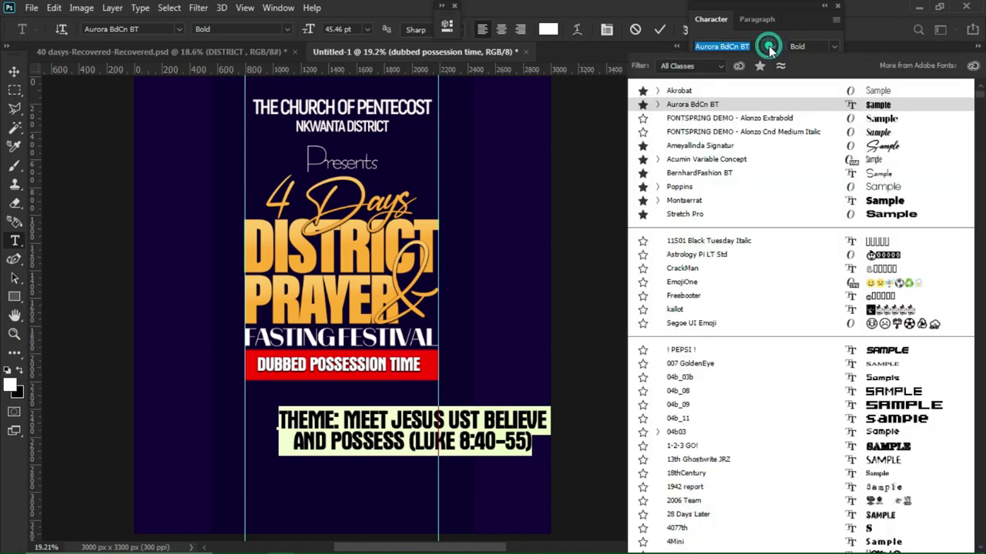
click(731, 91)
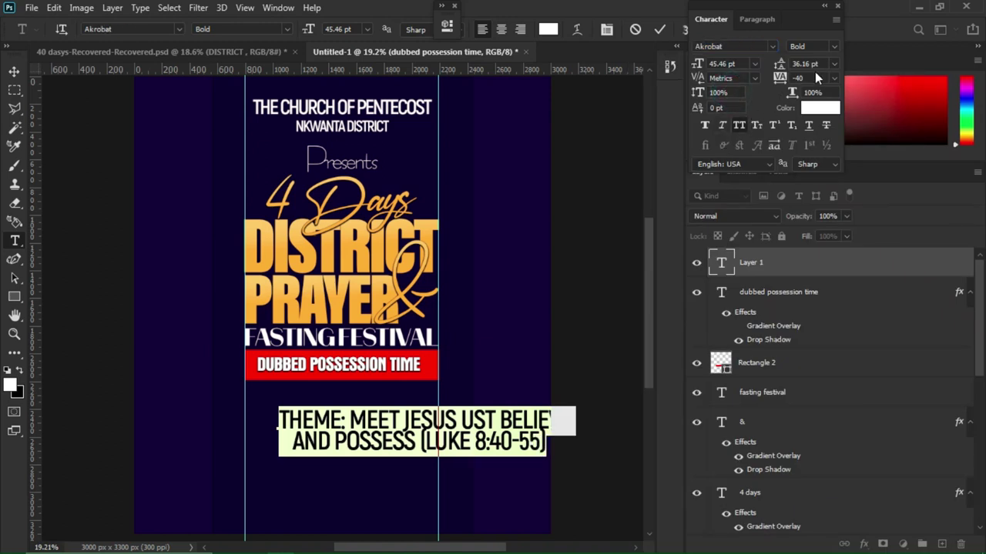
click(833, 46)
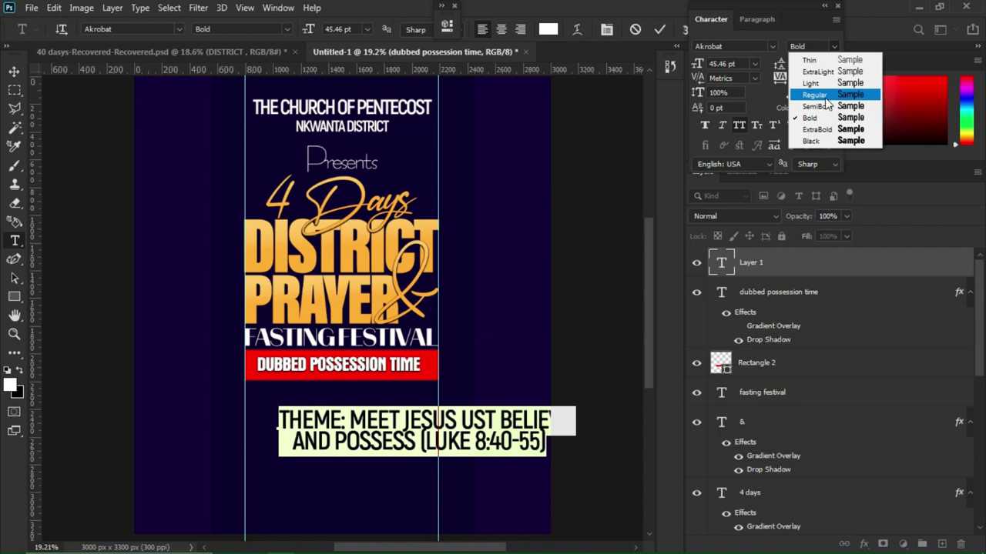
click(814, 129)
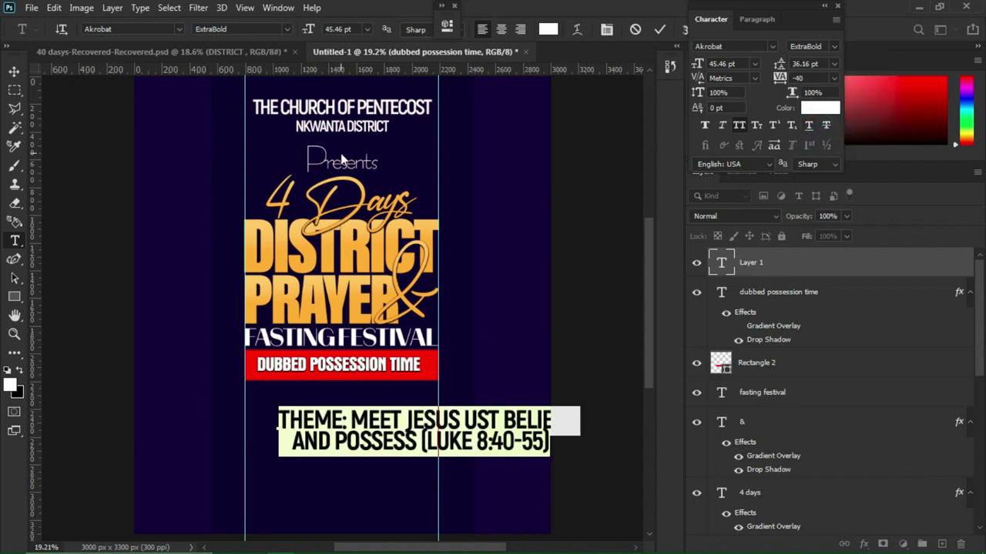
click(18, 71)
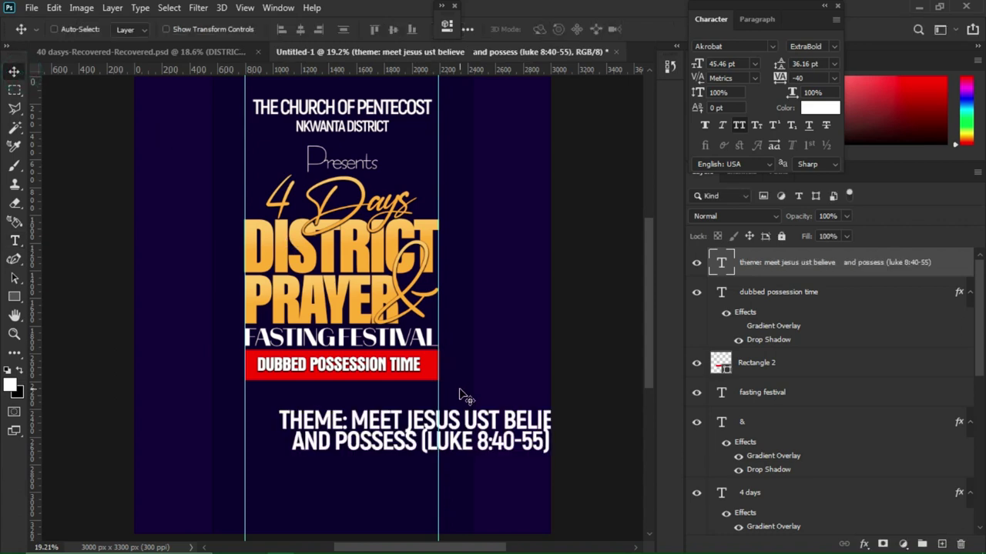
Step: Scale the theme text down to about 24.66 pt and place it at the left guide under the red bar
key(ctrl)
key(ctrl+t)
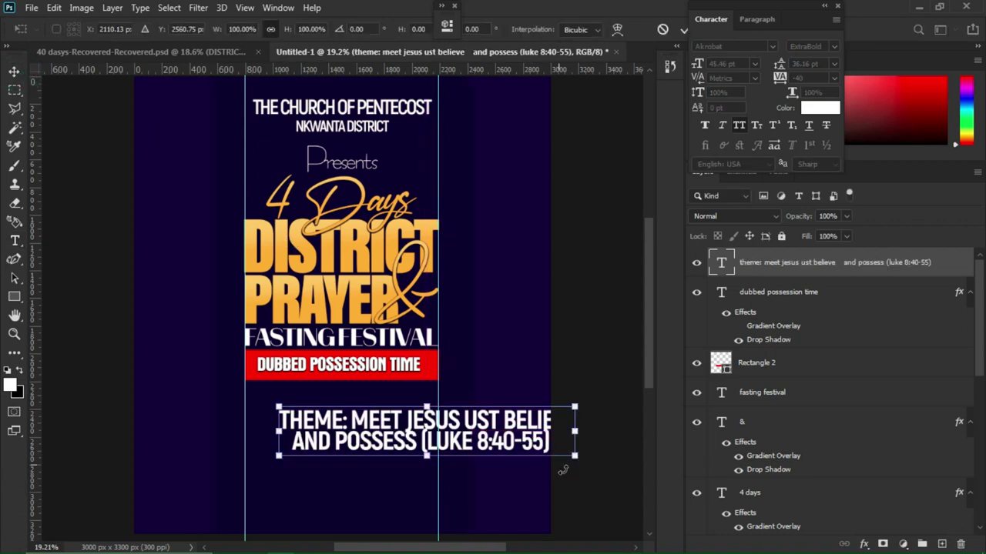
drag(573, 454, 381, 412)
key(Return)
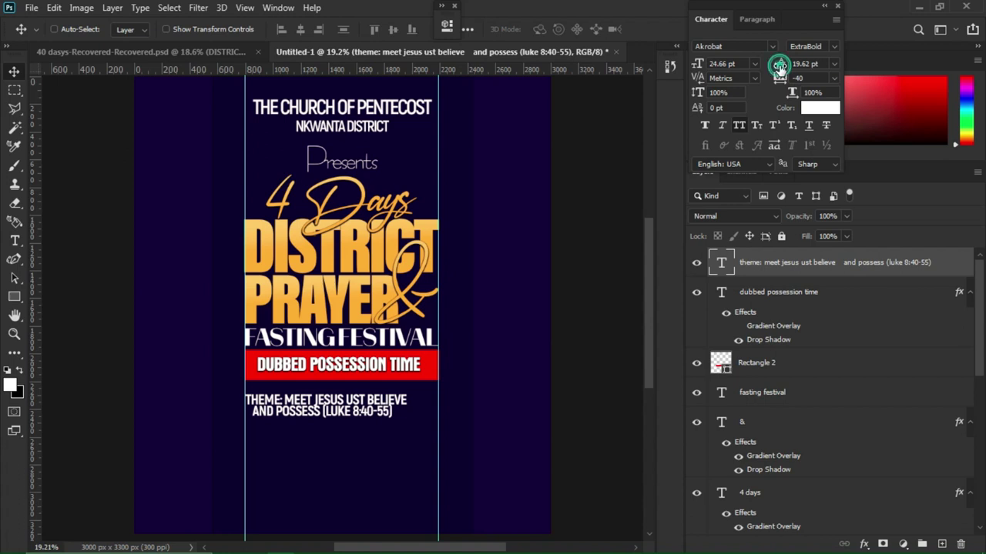
Step: Set the theme text's leading to 23.62 pit, and enlarge it to about 29.45 pt to span both guides
drag(780, 65, 781, 67)
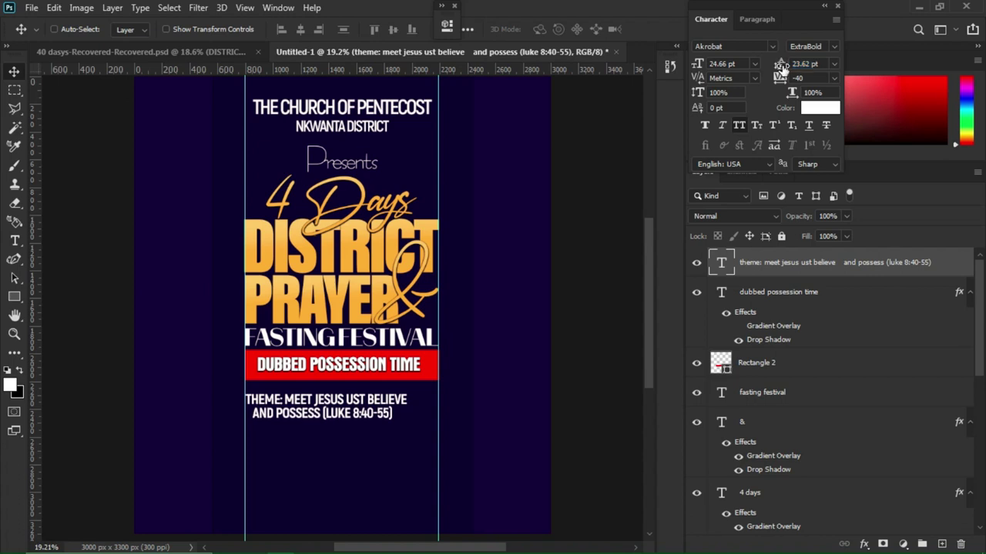
key(ctrl+t)
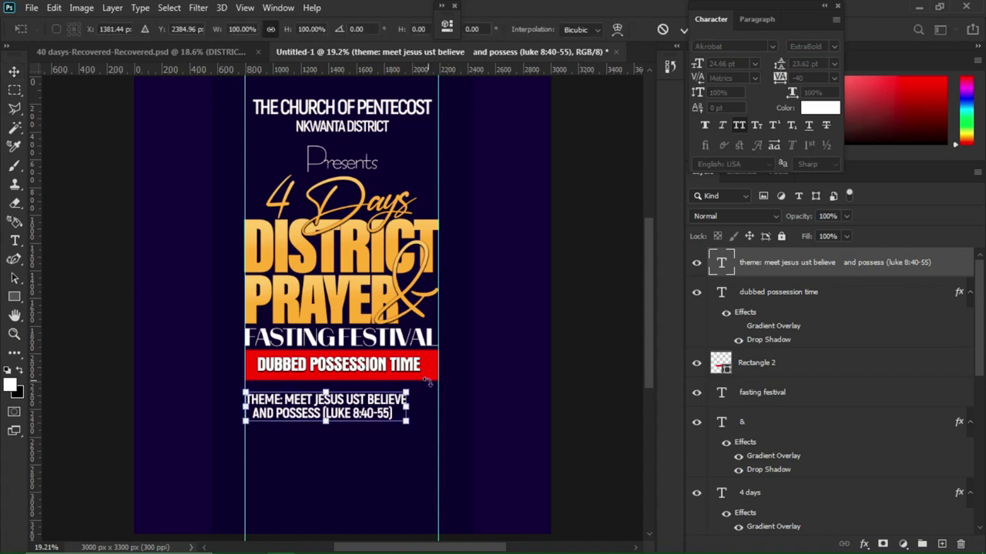
drag(404, 422, 436, 432)
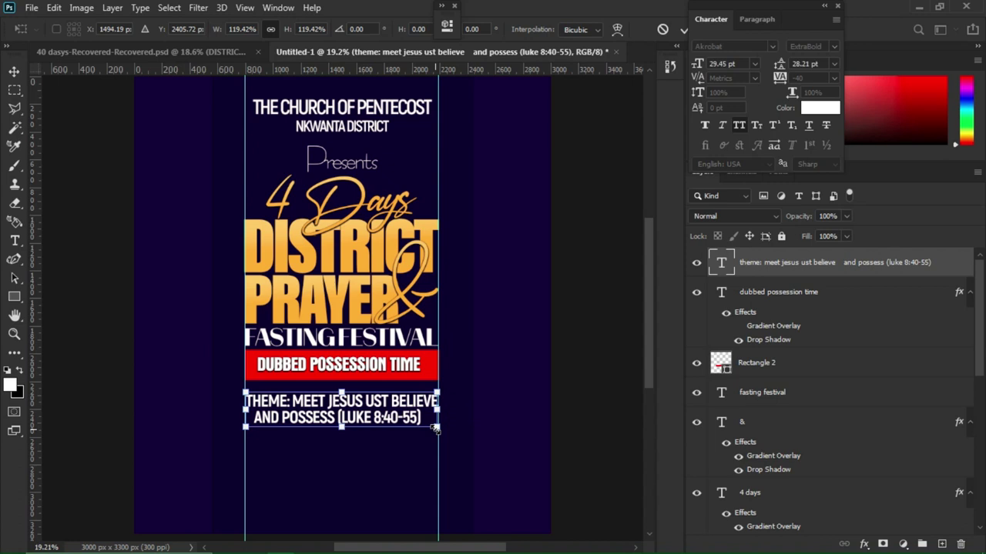
key(Return)
Step: Nudge the theme text upward until it sits just beneath the red bar
key(Up)
key(Up)
key(Up)
key(Up)
key(Up)
key(Up)
key(Up)
key(Up)
key(Up)
key(Up)
key(Up)
key(Up)
key(Up)
key(Up)
key(Up)
key(Up)
key(Up)
key(Up)
key(Up)
key(Up)
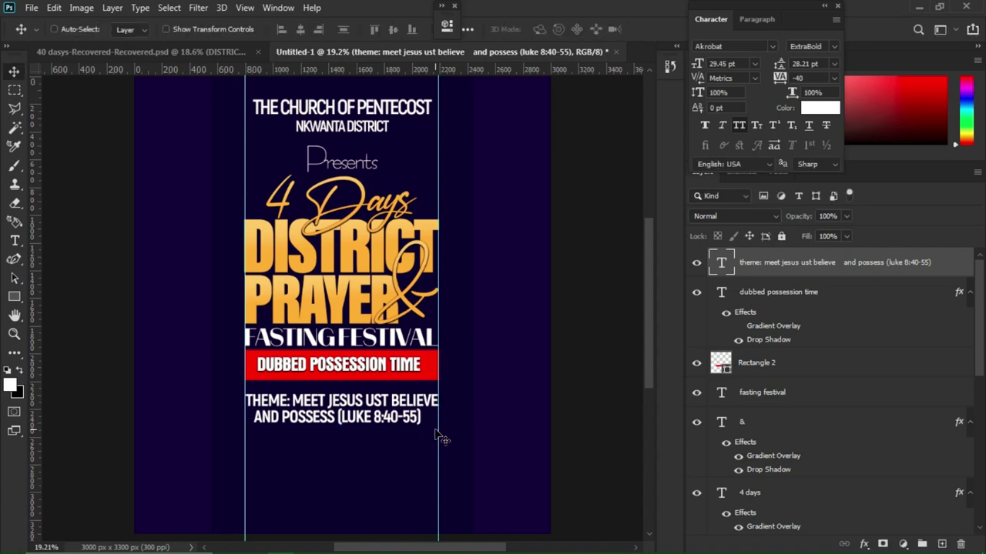
key(Up)
key(Up)
key(Up)
key(Up)
key(Up)
key(Up)
key(Up)
key(Up)
key(Up)
key(Up)
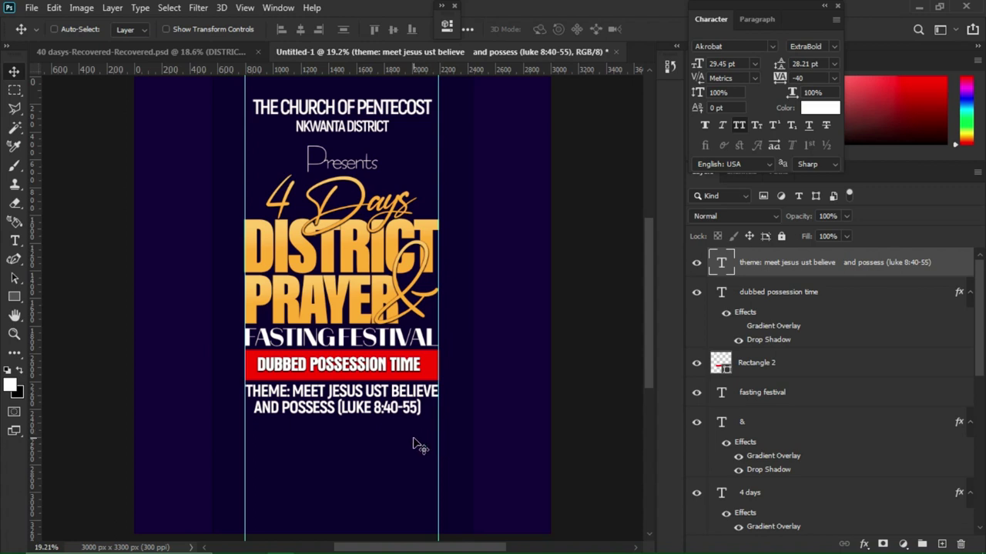
Step: Copy the date and venue lines from Notepad and return to the Photoshop flyer
mouse_move(525, 551)
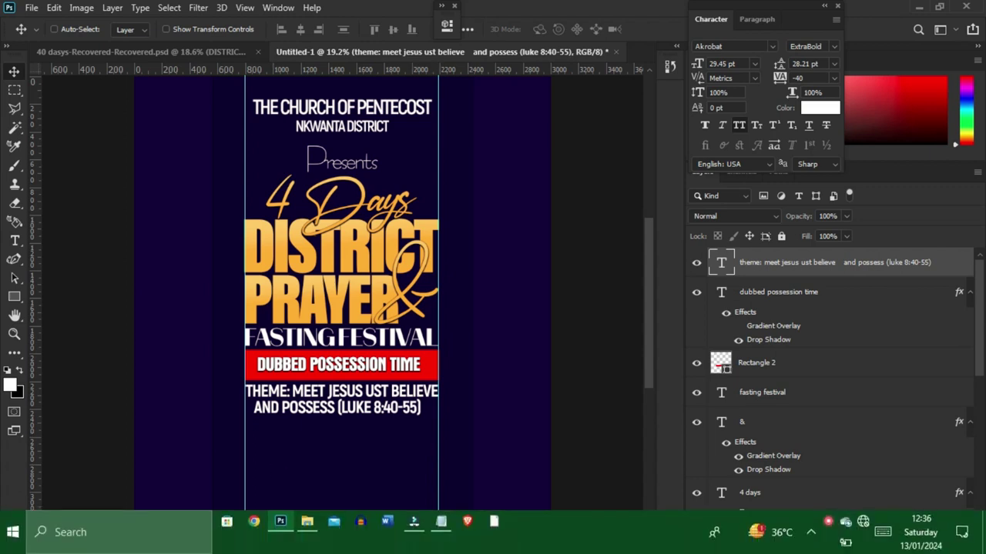
mouse_move(443, 526)
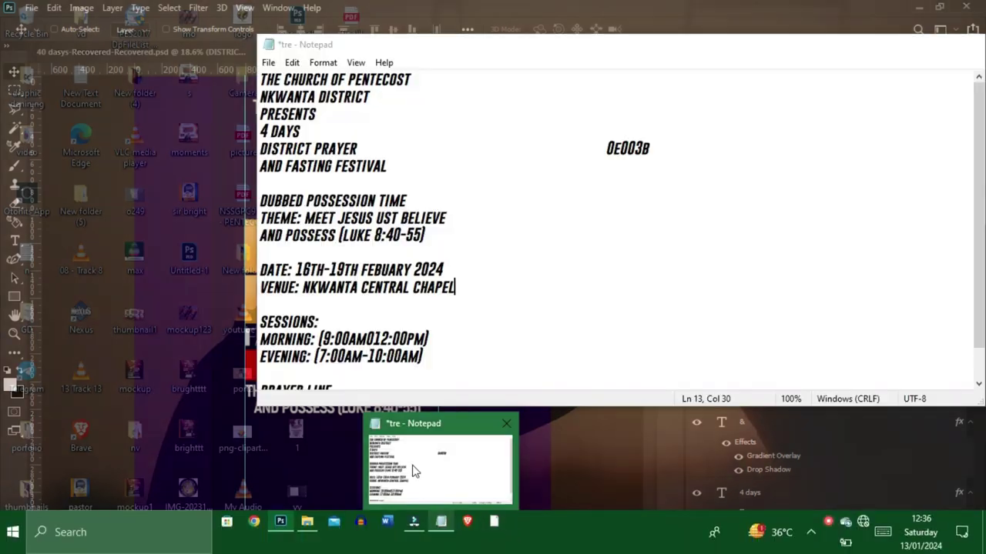
click(412, 465)
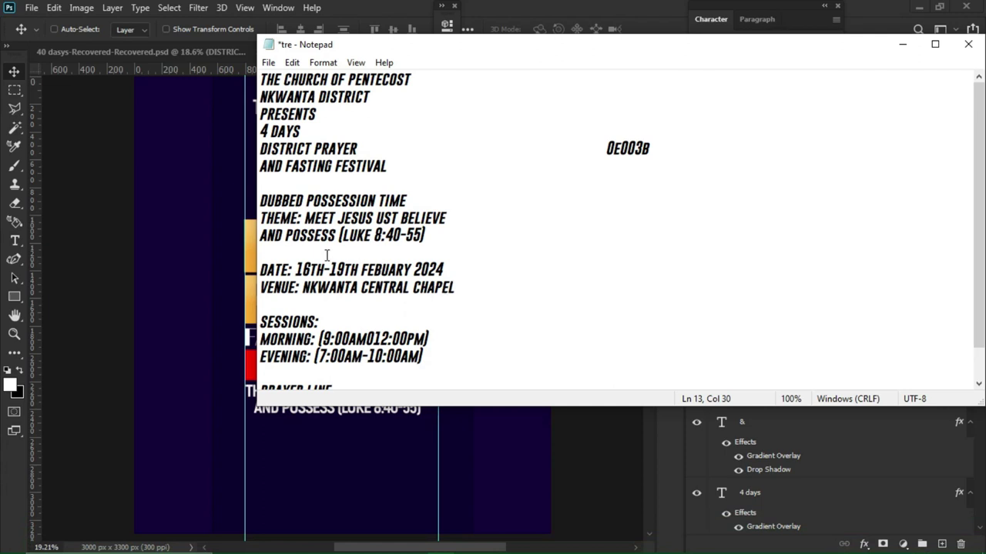
drag(258, 270, 479, 288)
key(ctrl+c)
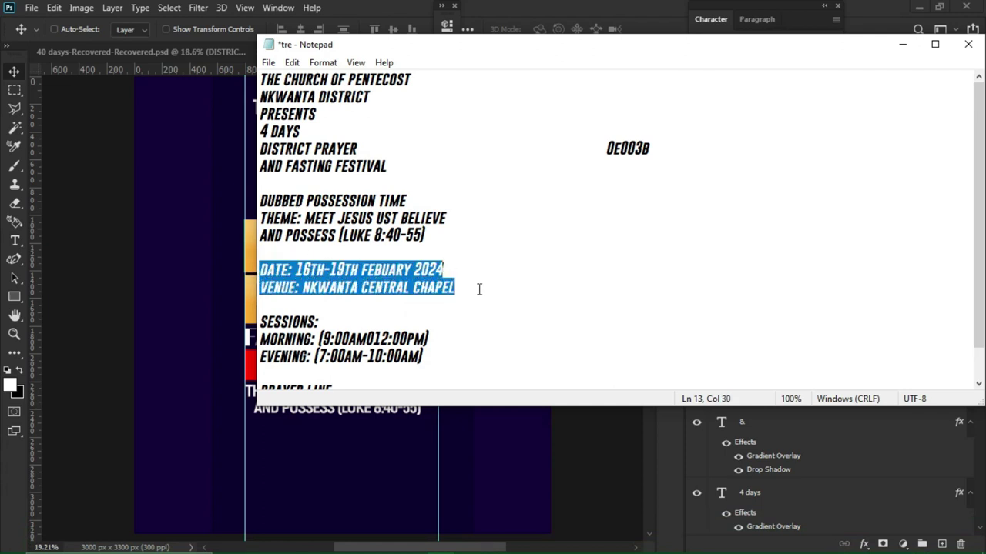
click(191, 351)
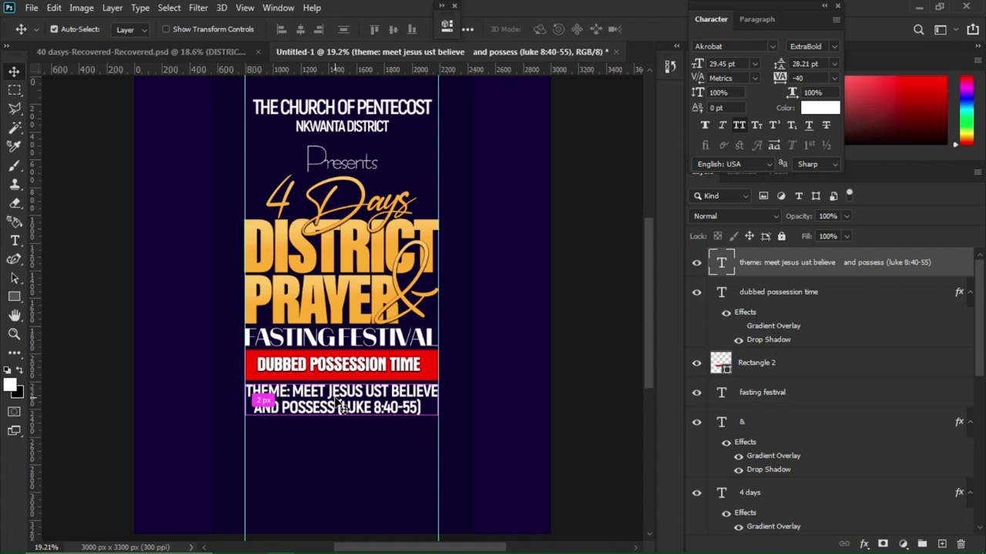
Step: Duplicate the theme text below the original and replace the copy's content with the copied date and venue lines
key(ctrl+j)
drag(341, 408, 334, 457)
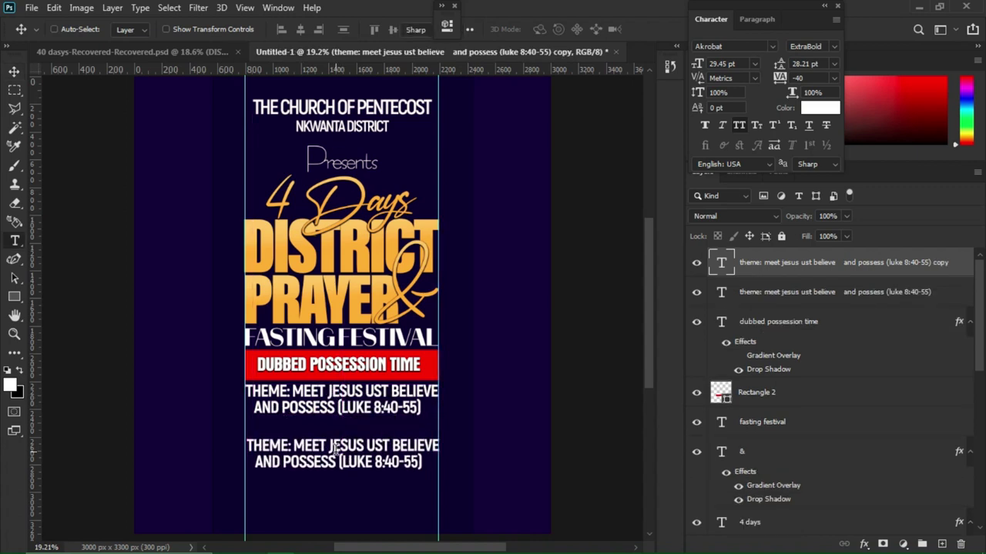
key(t)
click(337, 449)
key(ctrl+a)
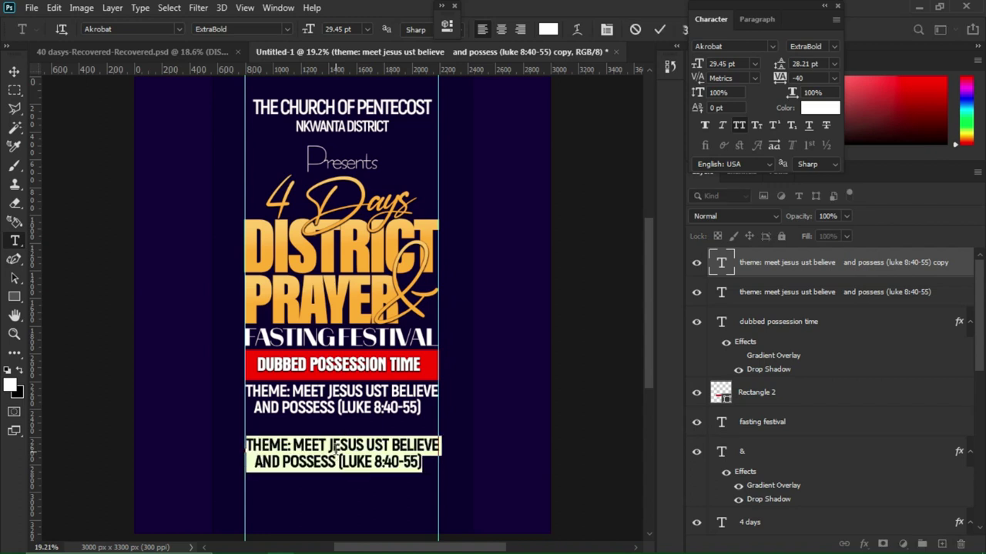
key(BackSpace)
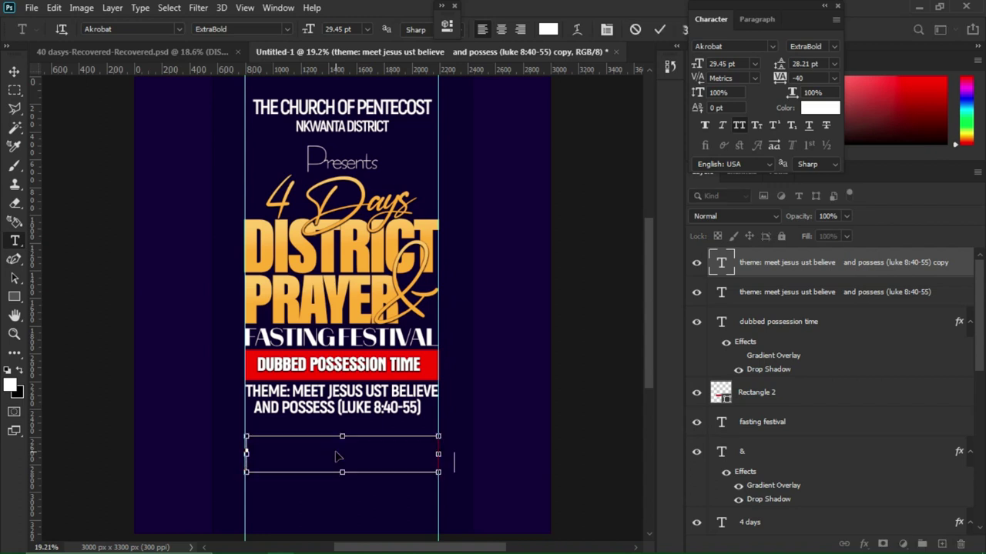
key(ctrl+v)
Step: Copy the "VENUE: NKWANTA CENTRAL CHAPEL" line, delete it from the new text layer and commit the remaining date line
drag(454, 460, 246, 463)
key(ctrl+c)
key(BackSpace)
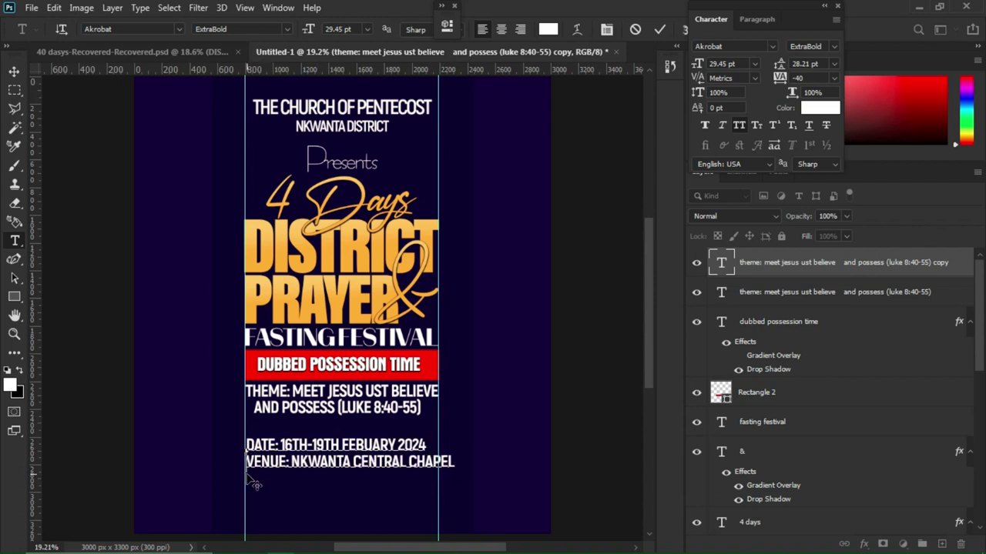
click(14, 74)
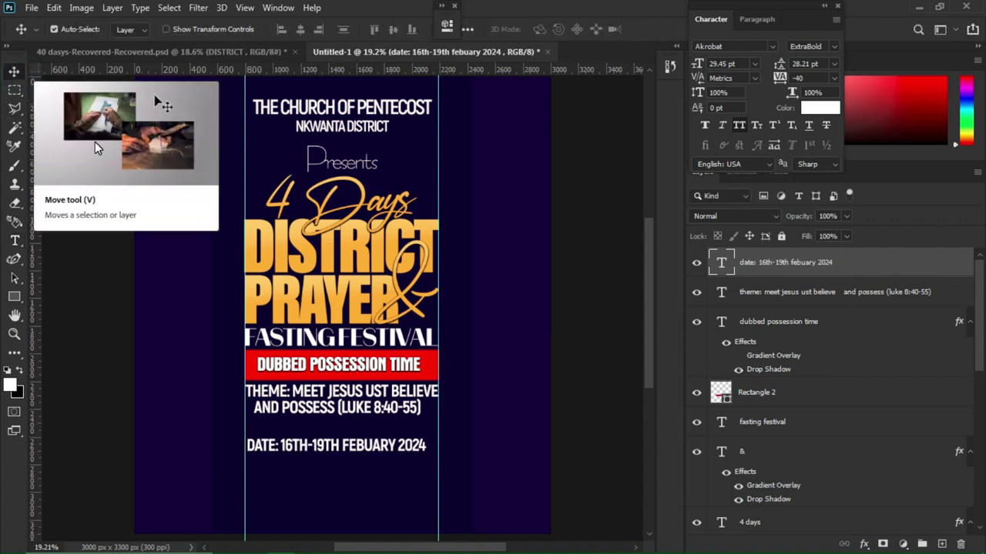
Step: Enlarge the date line proportionally to about 31.66 pt so it spans the width between the two vertical guides
key(ctrl+t)
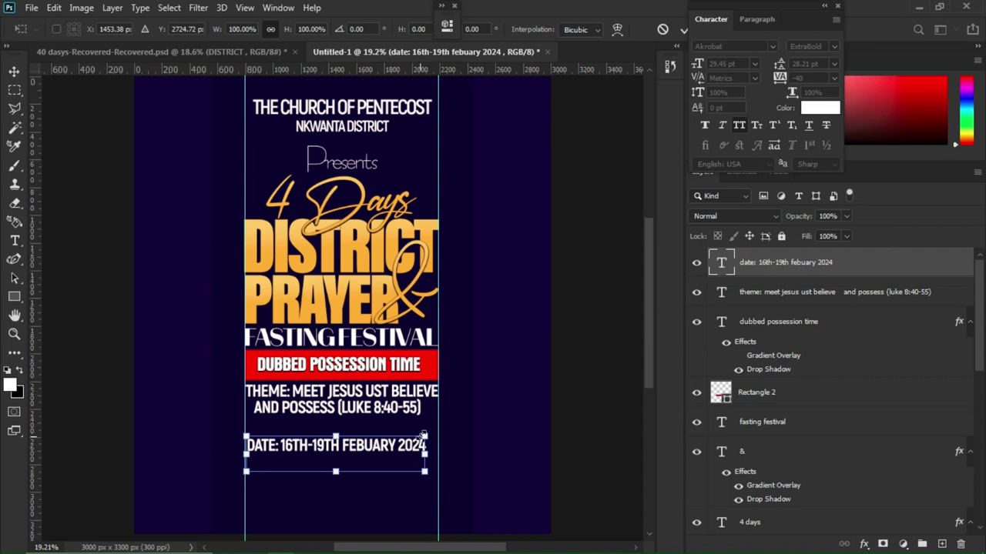
drag(424, 431, 438, 421)
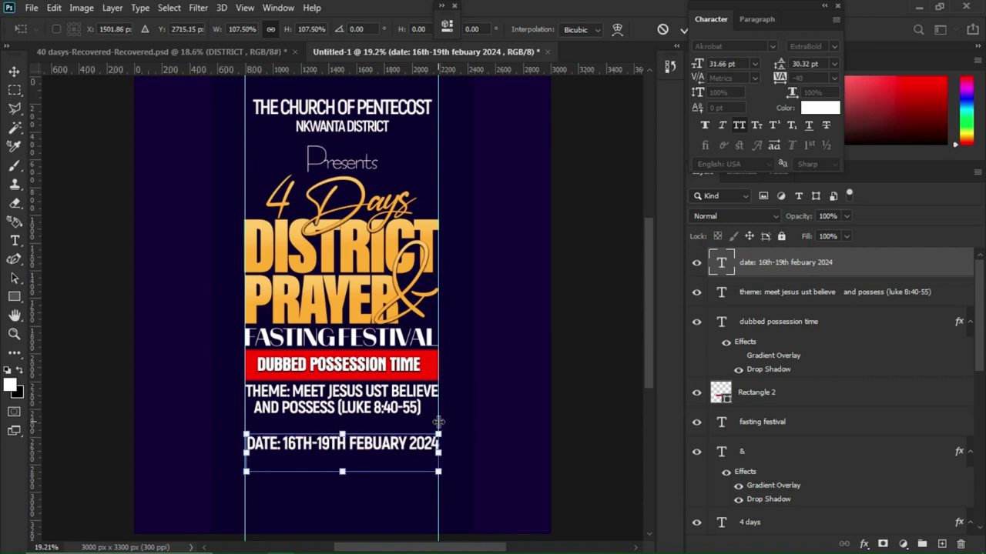
key(Return)
key(shift+Left)
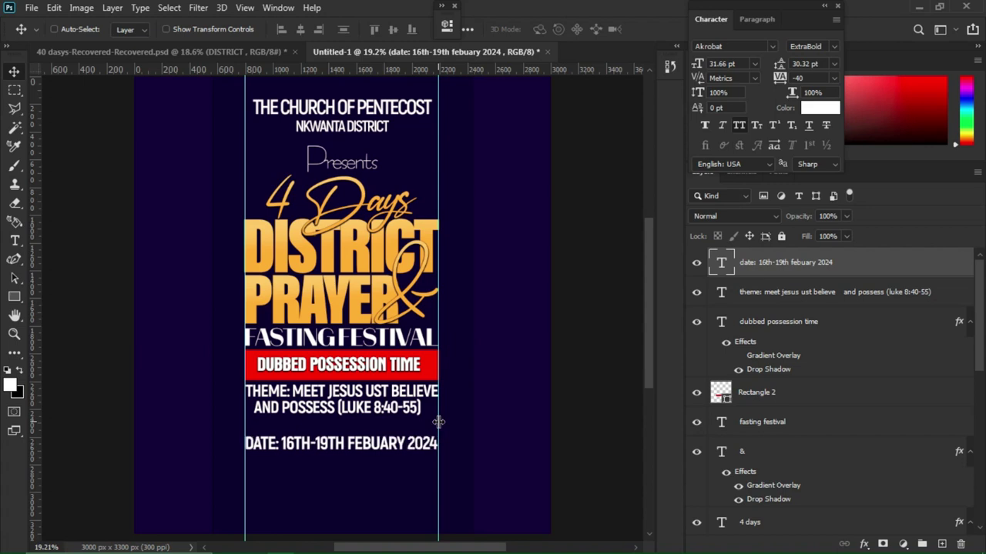
Step: Nudge the date line upward until it sits closely beneath the two-line theme text
key(shift+Up)
key(shift+Up)
key(shift+Up)
key(shift+Up)
key(shift+Up)
key(shift+Up)
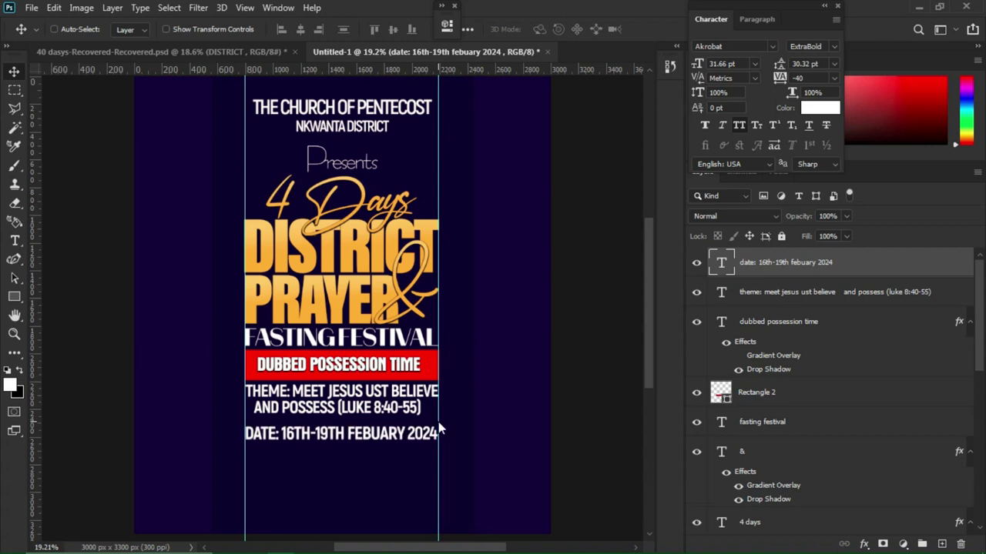
key(shift+Up)
key(shift+Up)
key(shift+Up)
key(shift+Up)
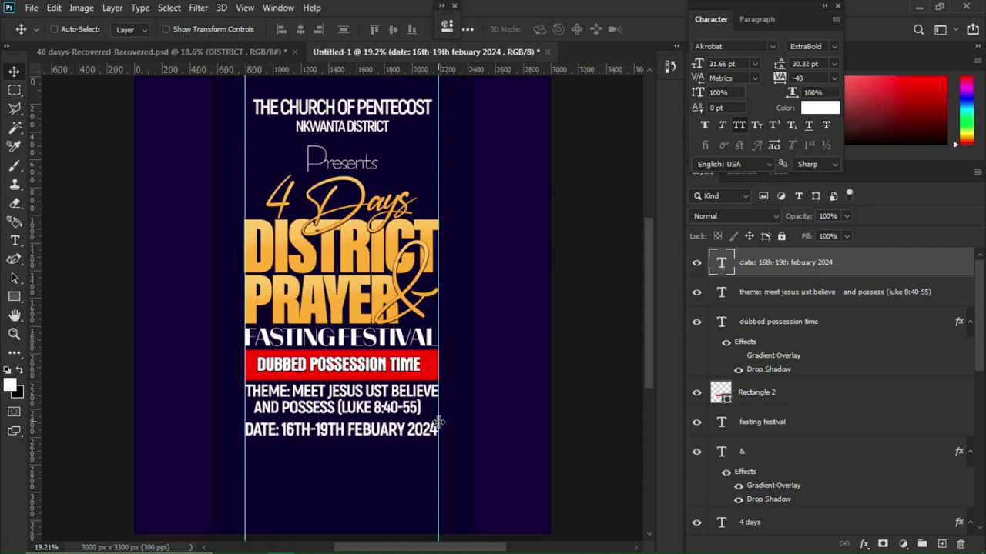
key(shift+Up)
key(shift+Down)
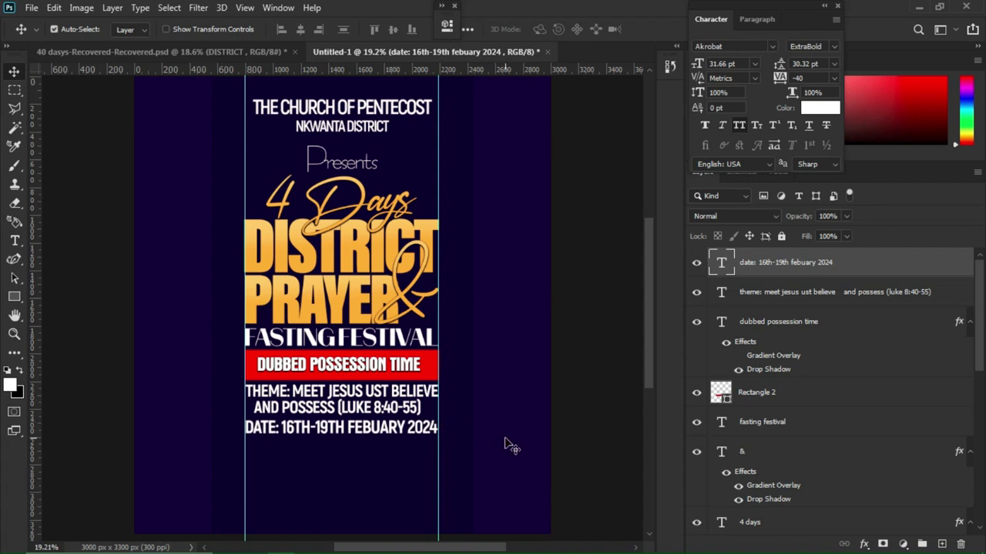
Step: Duplicate the date line and move the copy straight down to form a separate line directly below it
key(ctrl+j)
key(shift+Down)
key(shift+Down)
key(shift+Down)
key(shift+Down)
key(shift+Down)
key(shift+Down)
key(shift+Down)
key(shift+Down)
key(shift+Down)
key(shift+Down)
key(shift+Down)
key(shift+Down)
key(shift+Down)
key(shift+Down)
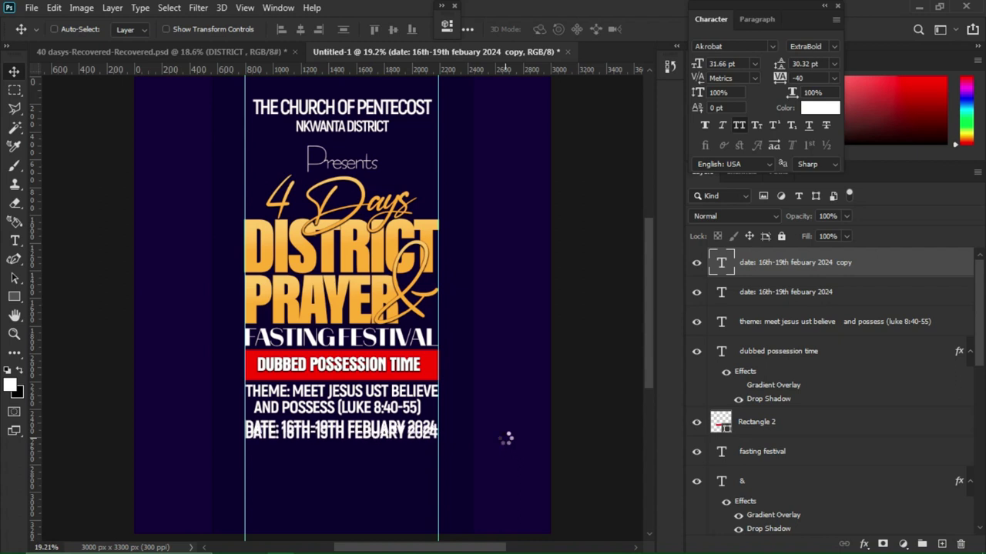
Step: Replace the duplicated date text with the copied line "VENUE: NKWANTA CENTRAL CHAPEL" and commit it
key(t)
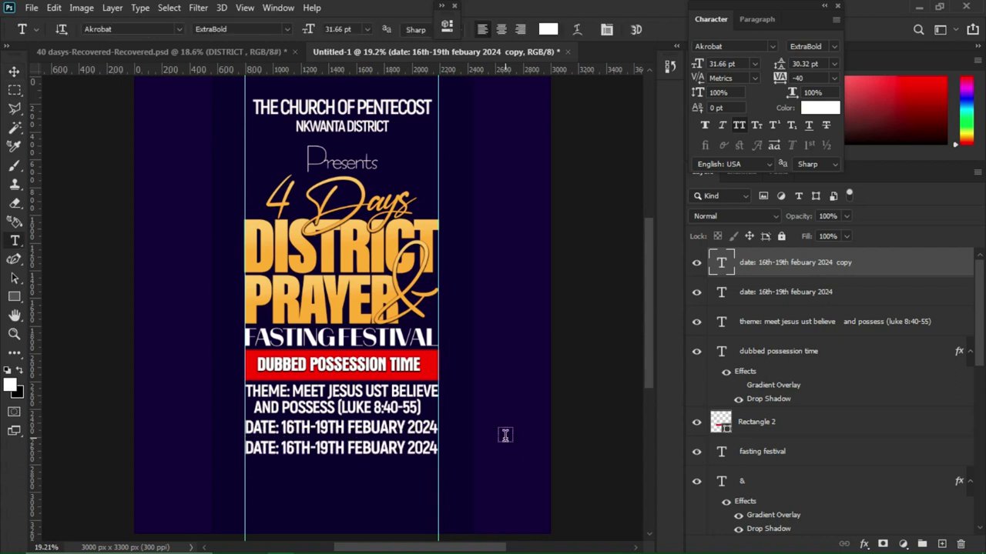
click(409, 448)
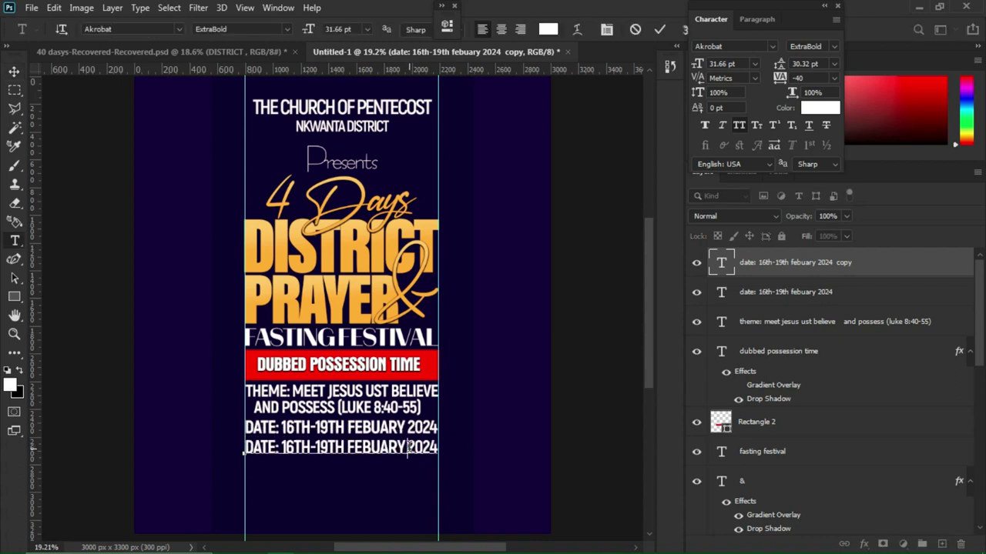
key(ctrl+a)
key(ctrl+v)
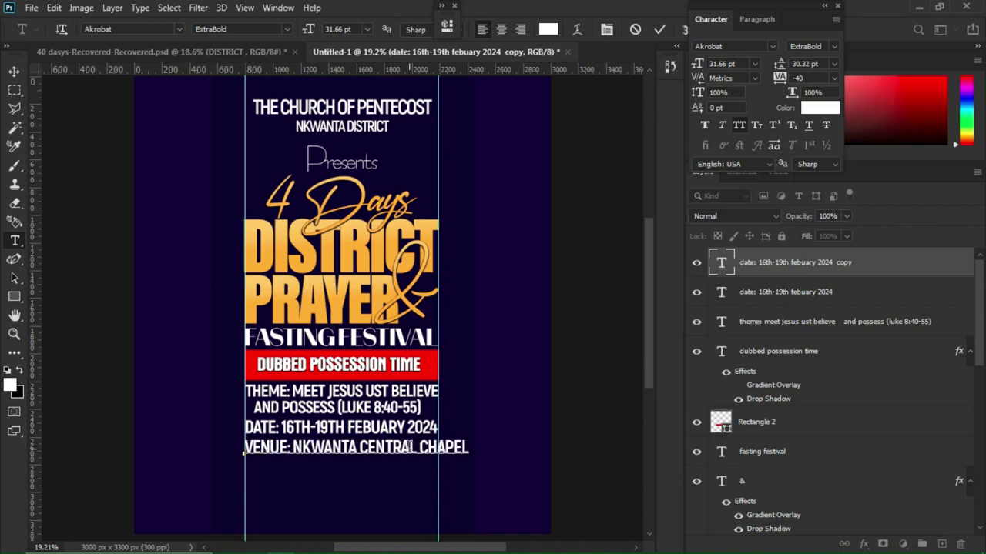
click(15, 71)
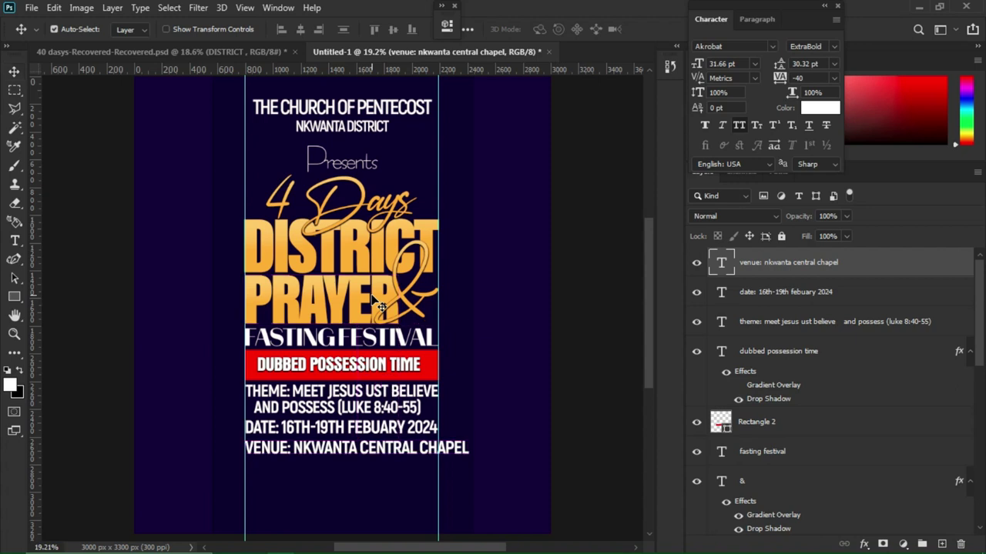
Step: Scale the venue line down to about 27.6 pt to fit between the guides and nudge it slightly upward
key(ctrl+t)
drag(467, 459, 439, 457)
key(Return)
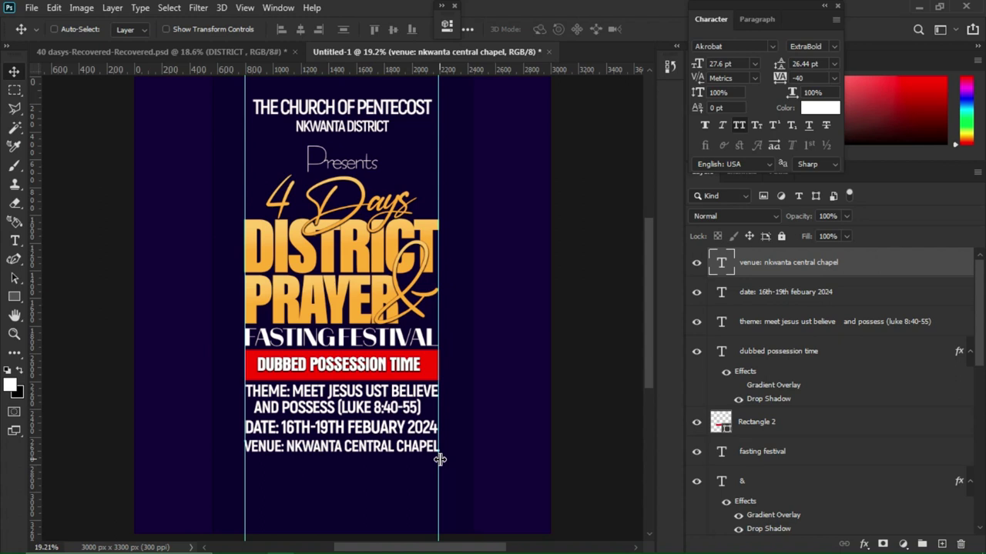
key(shift+Up)
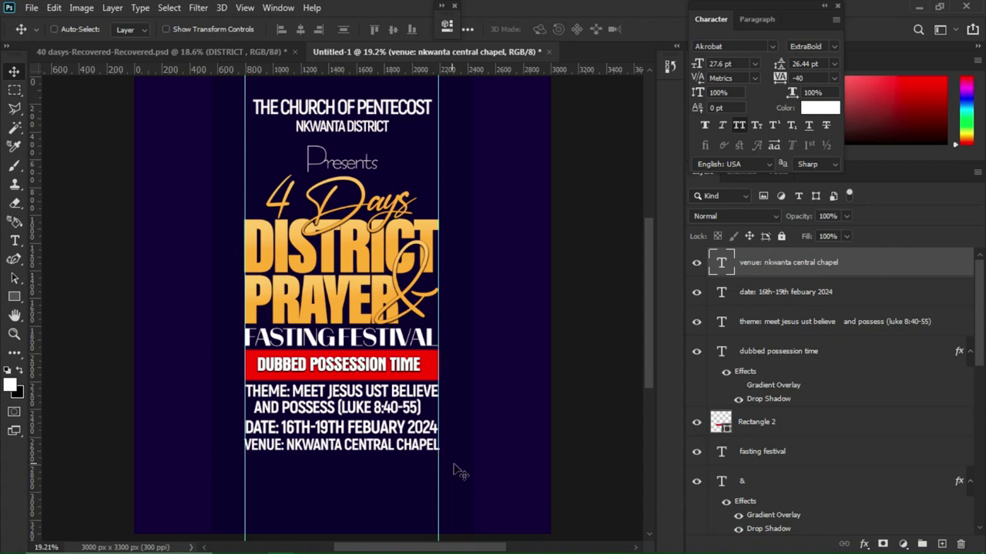
Step: Recolour the venue line with the orange #feb336 sampled from the DISTRICT lettering
double_click(722, 262)
click(819, 108)
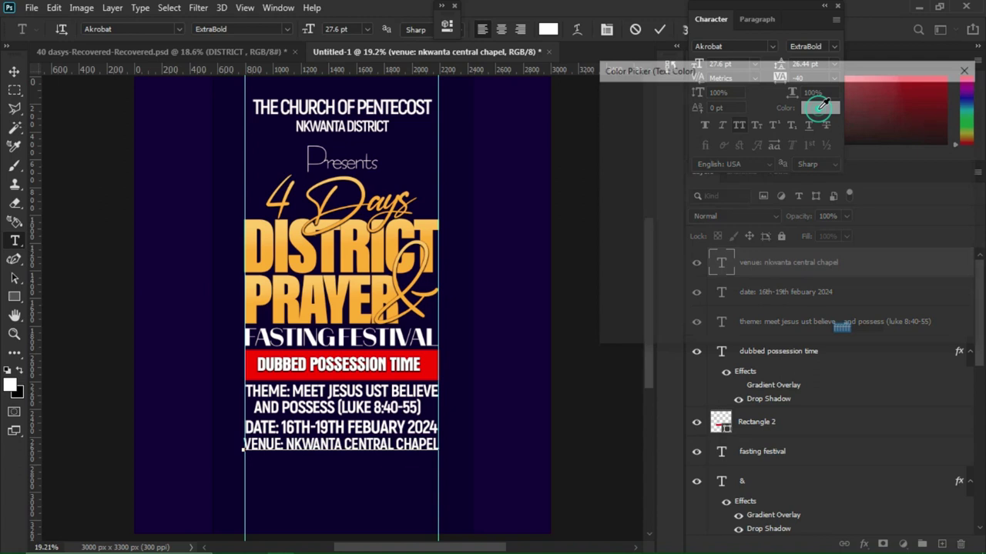
click(379, 263)
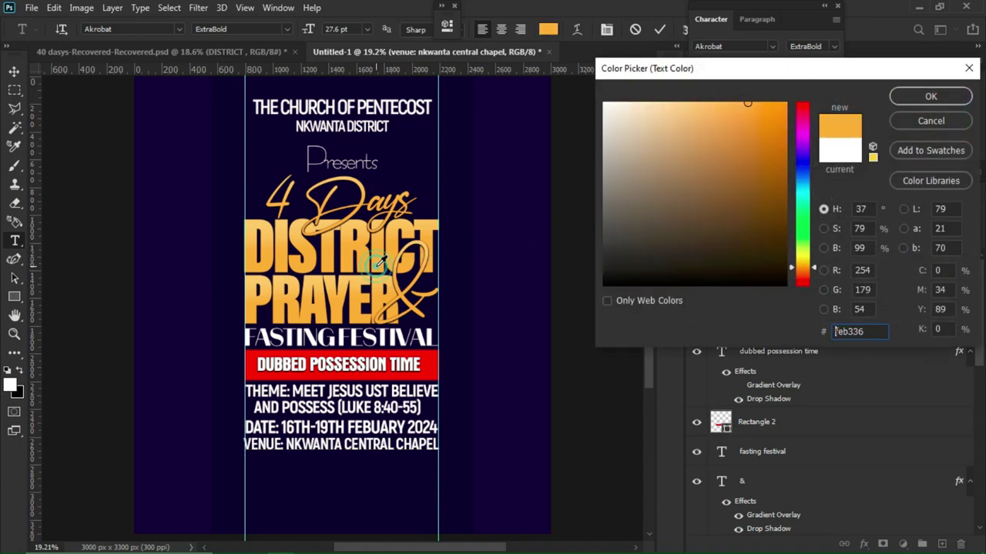
click(932, 97)
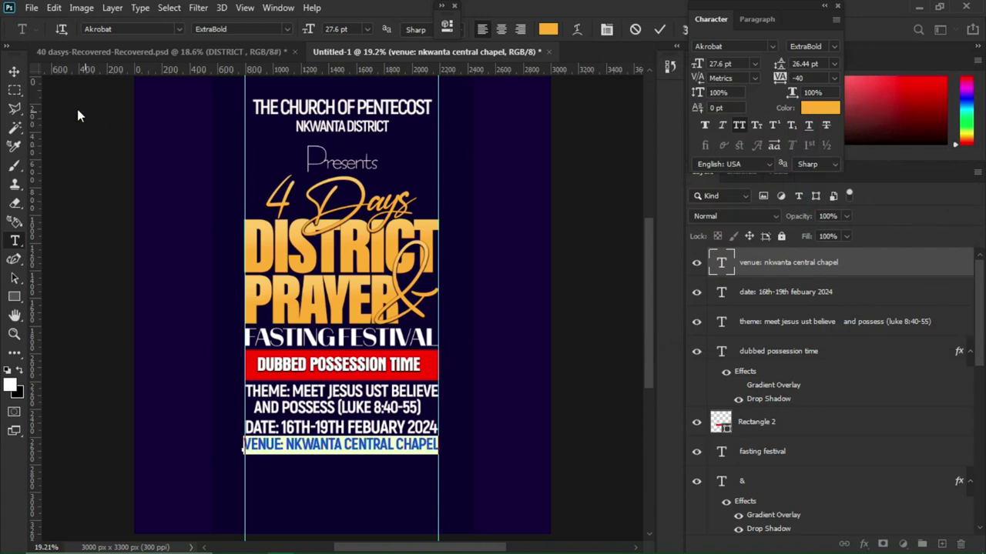
click(15, 72)
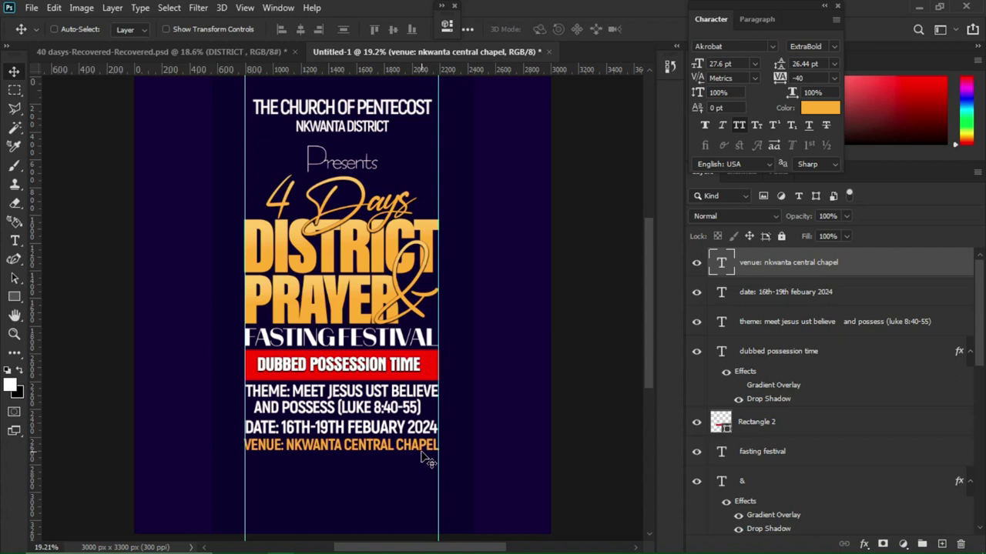
Step: Copy the sessions heading and the morning and evening time lines from Notepad, and return to the Photoshop flyer
mouse_move(497, 551)
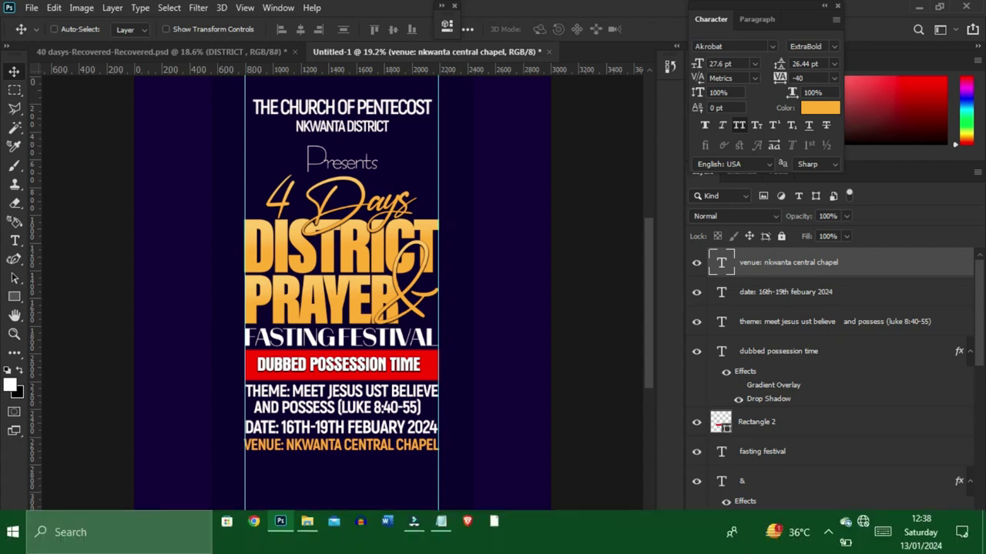
mouse_move(441, 524)
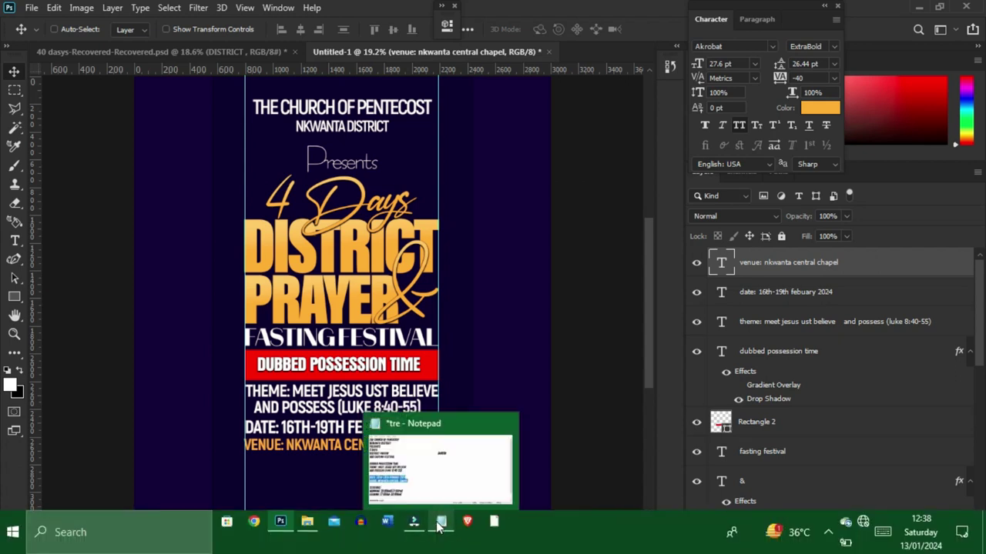
click(429, 483)
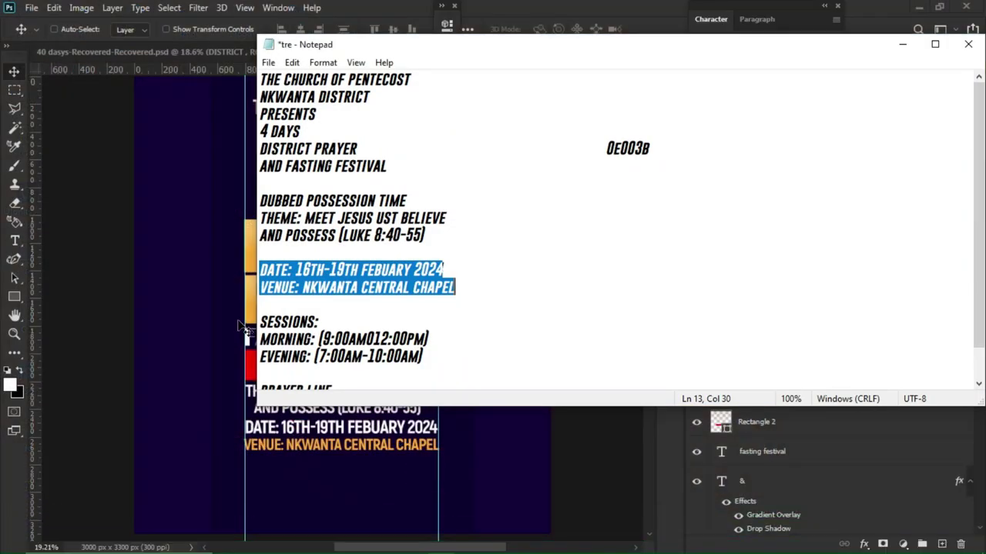
drag(262, 317, 435, 359)
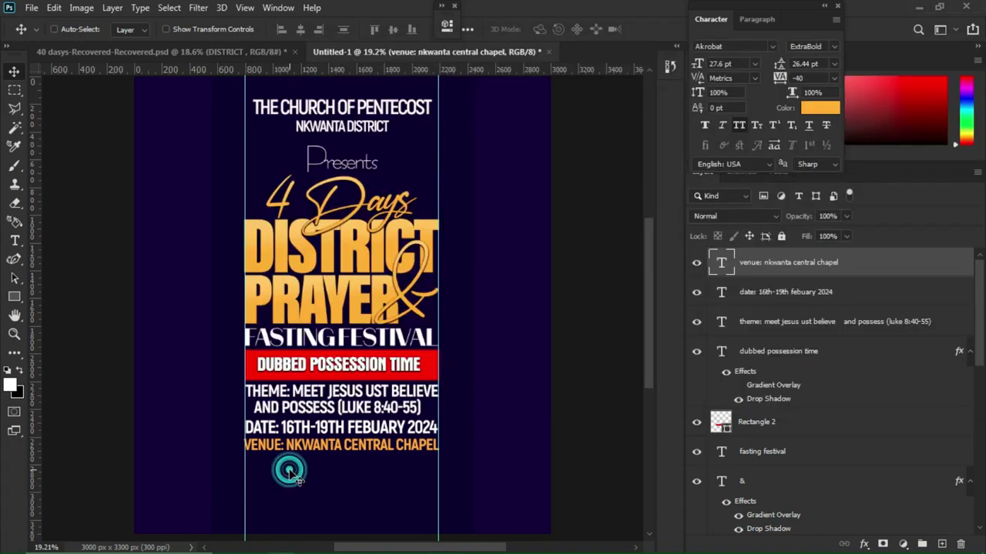
click(289, 467)
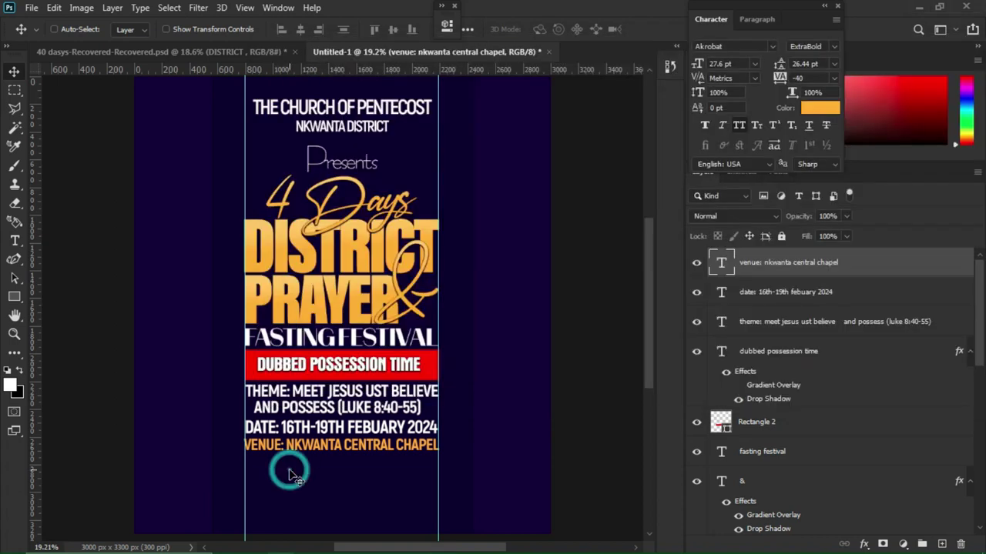
Step: Create a new text layer below the venue line and paste the copied sessions and times into it
key(t)
click(278, 498)
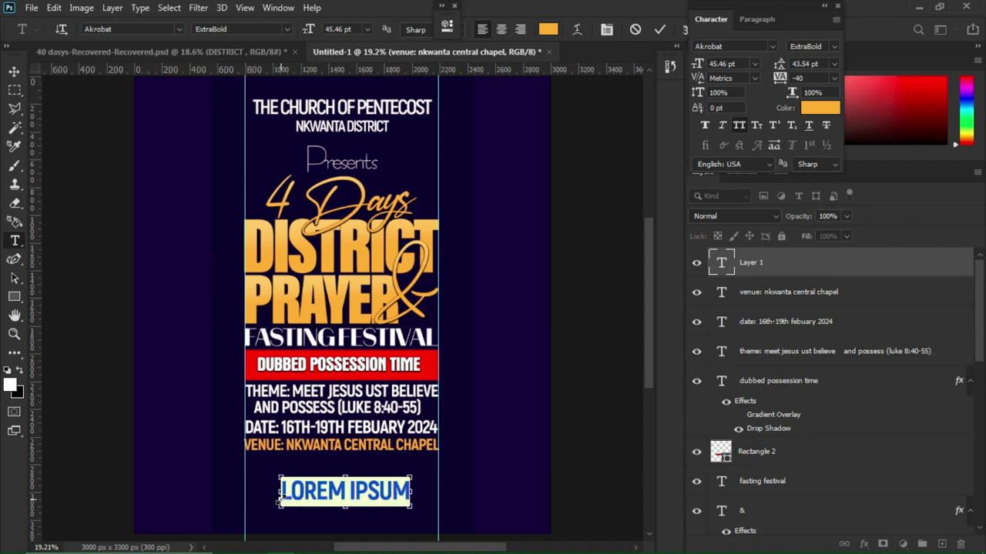
key(ctrl+v)
Step: Change the colour of all the sessions text to white
click(391, 480)
key(ctrl+a)
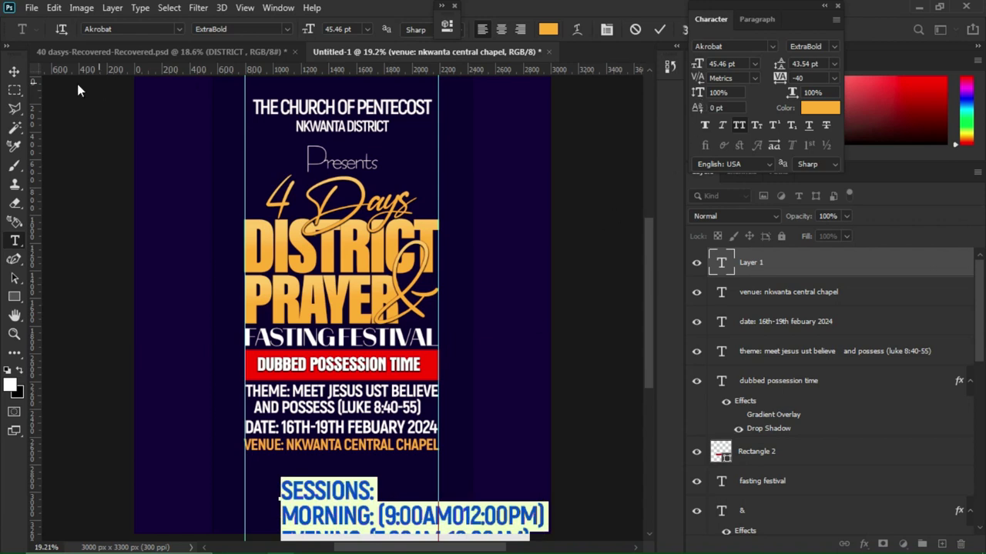
click(817, 107)
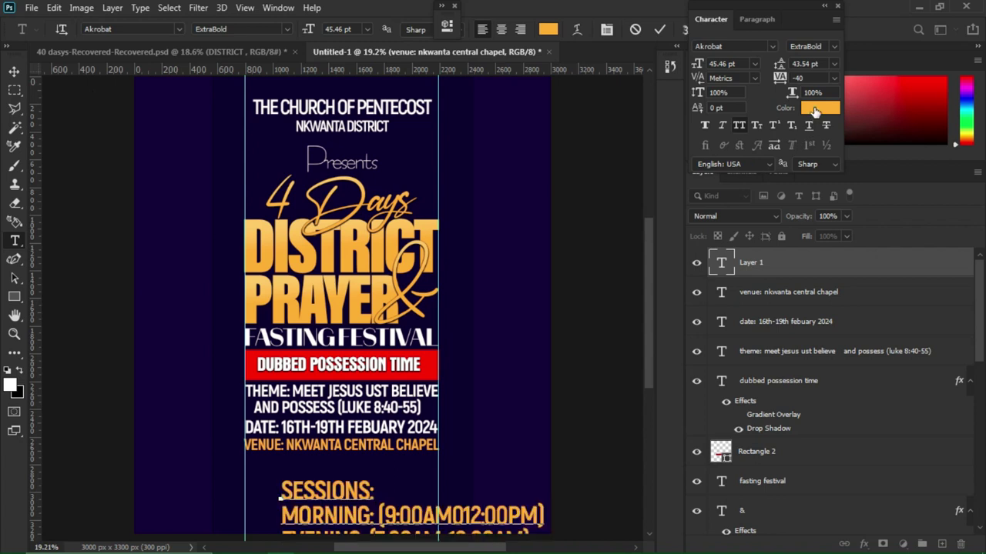
click(692, 136)
key(Return)
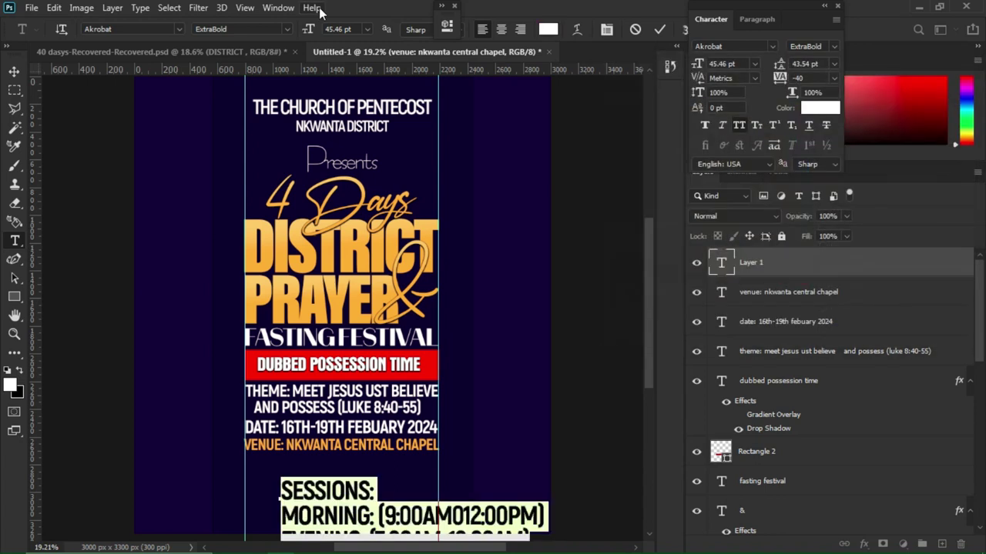
Step: Move the sessions text up beneath the venue line and scale it down to about 25.15 pt
click(14, 71)
drag(380, 489, 329, 465)
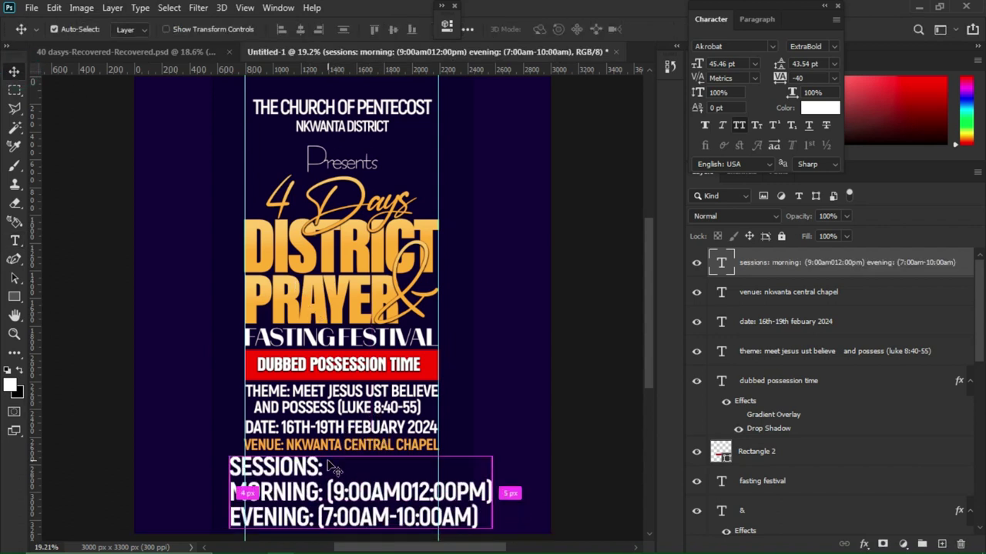
key(ctrl+t)
drag(492, 531, 376, 493)
key(Return)
Step: Indent the "SESSIONS:" heading with leading spaces and shift the whole text block between the two guides
key(t)
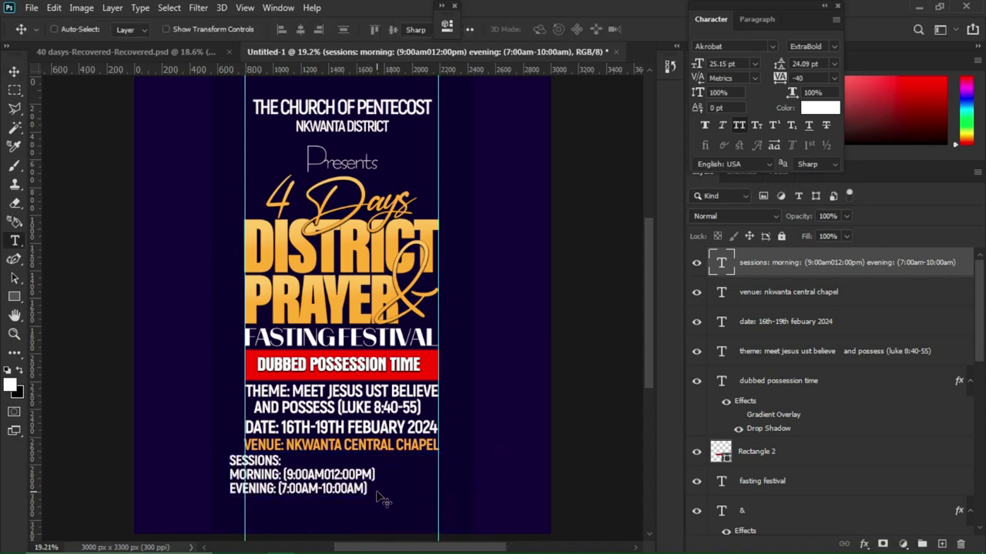
click(231, 459)
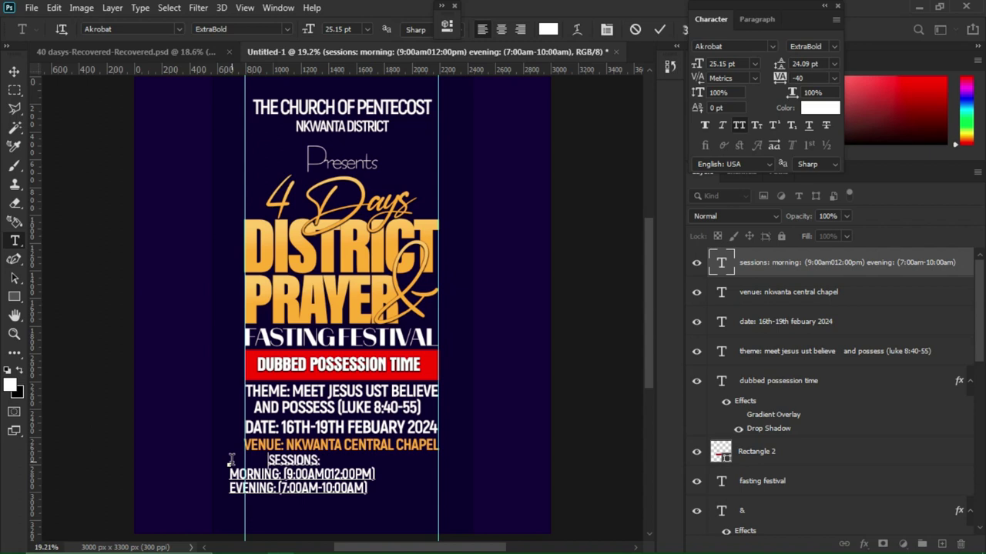
click(14, 73)
drag(376, 486, 408, 489)
Step: Add more leading spaces before "SESSIONS:" to centre the heading over the time lines, and commit the text
key(t)
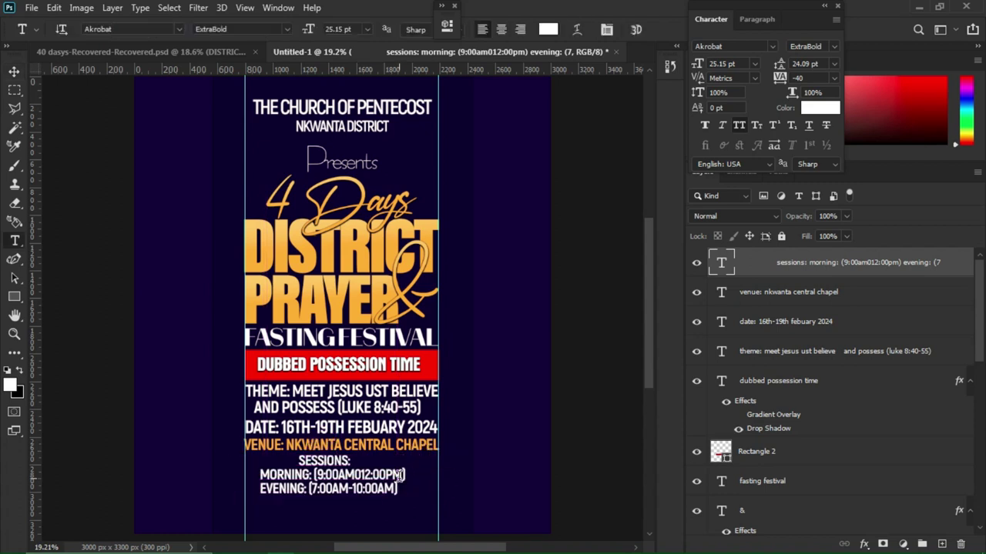
click(304, 460)
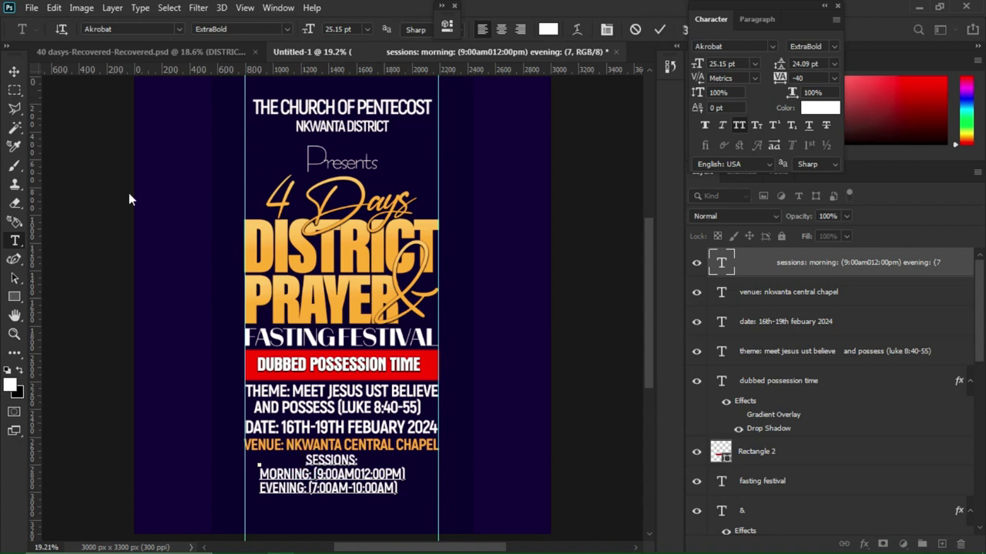
click(15, 71)
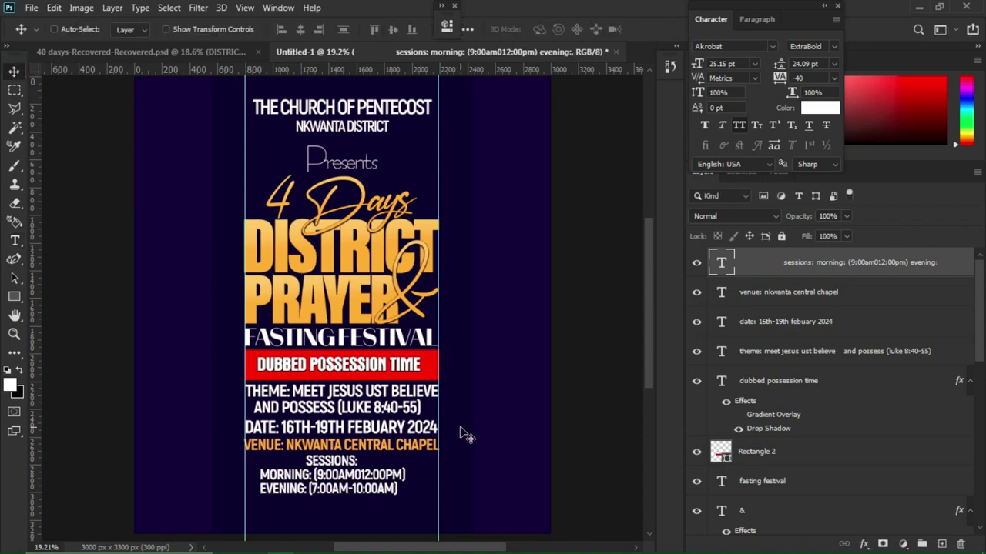
Step: Draw a rectangle about 3130 × 553 px across the flyer's lower edge and paste the copied layer style onto it
scroll(466, 435, down, 1)
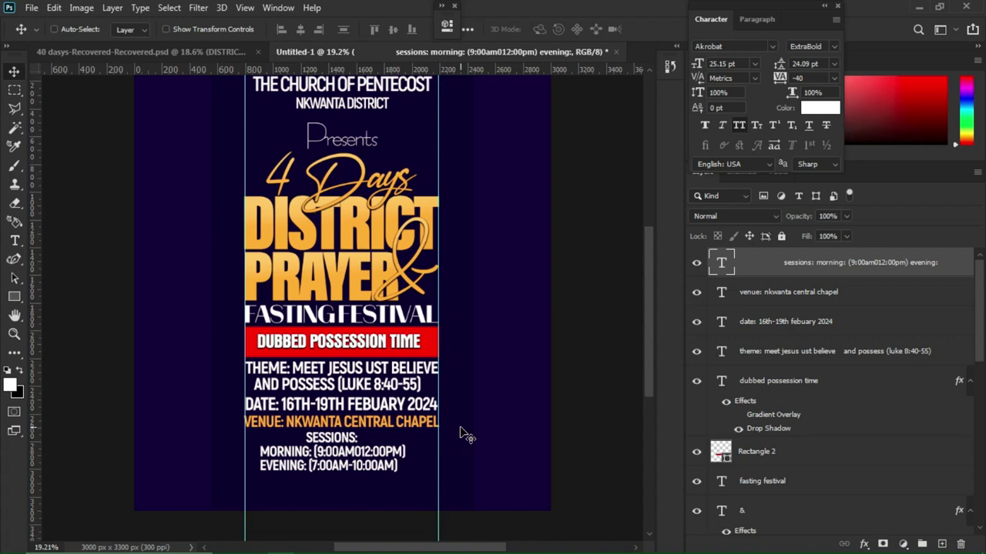
scroll(466, 435, up, 1)
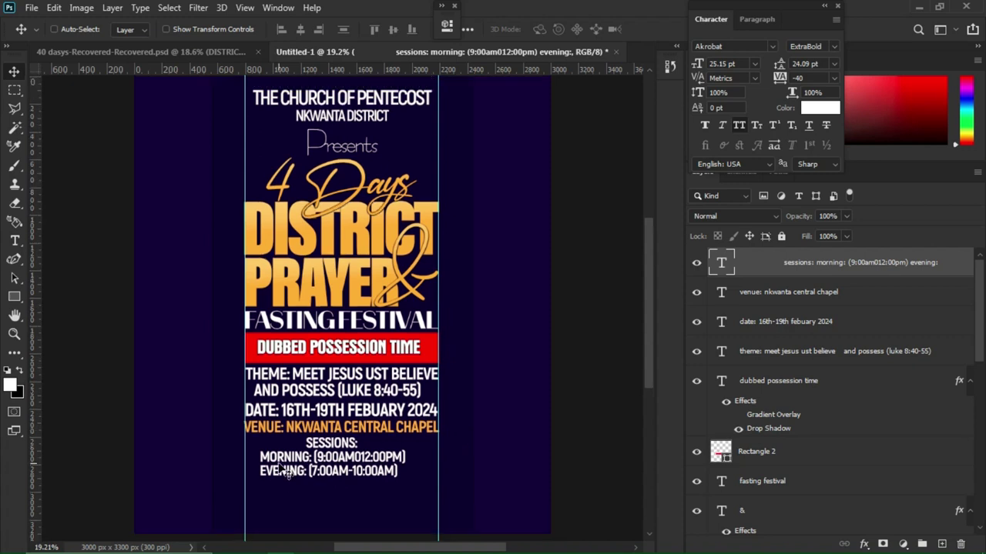
click(14, 297)
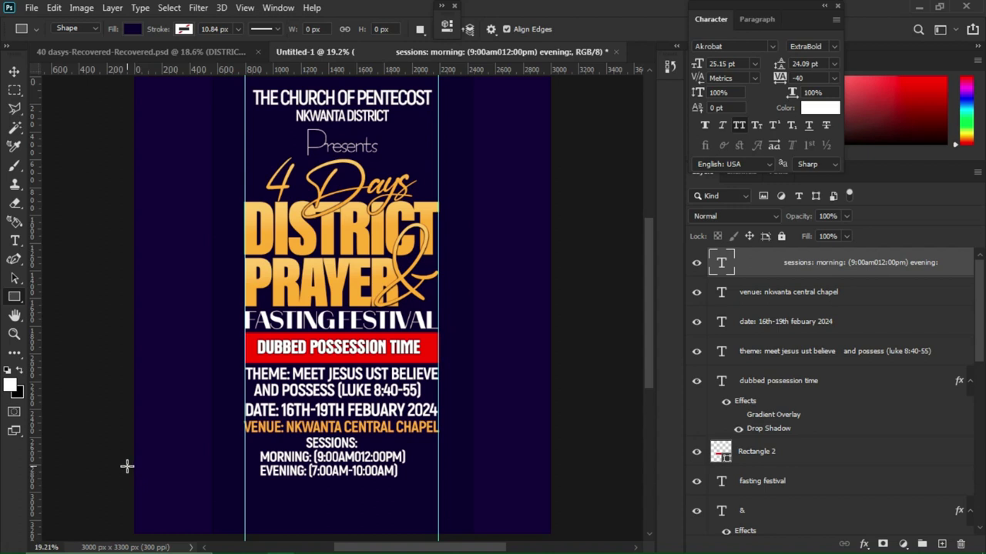
drag(127, 465, 561, 534)
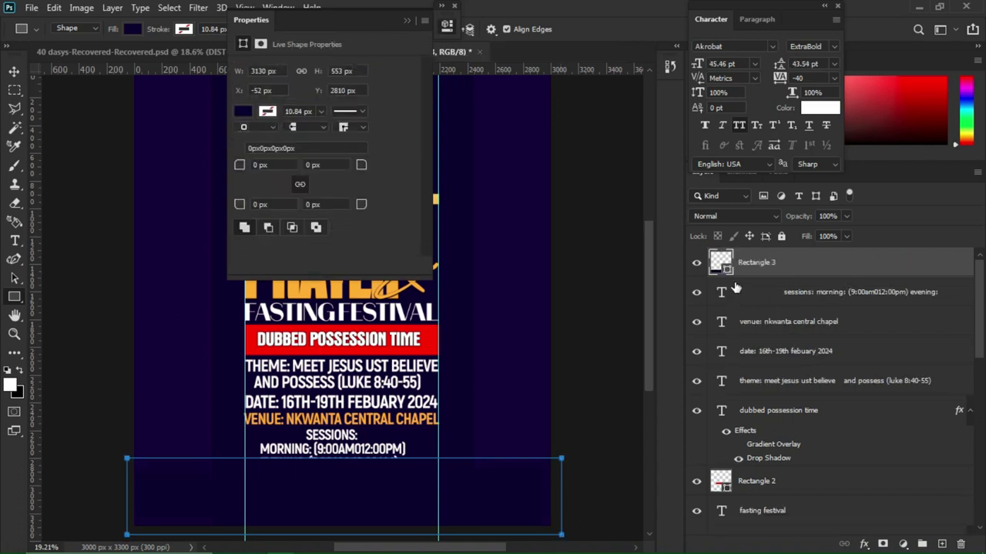
right_click(762, 266)
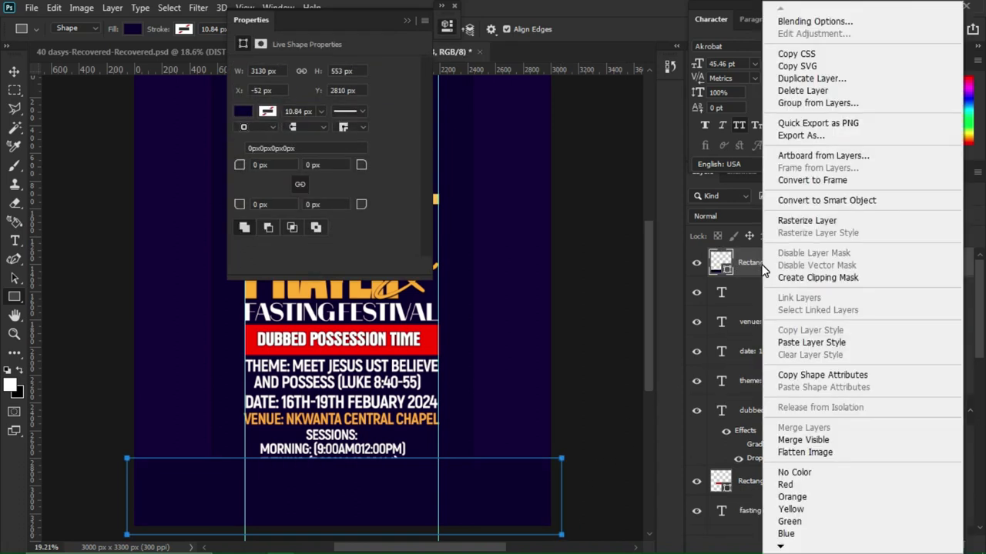
click(819, 344)
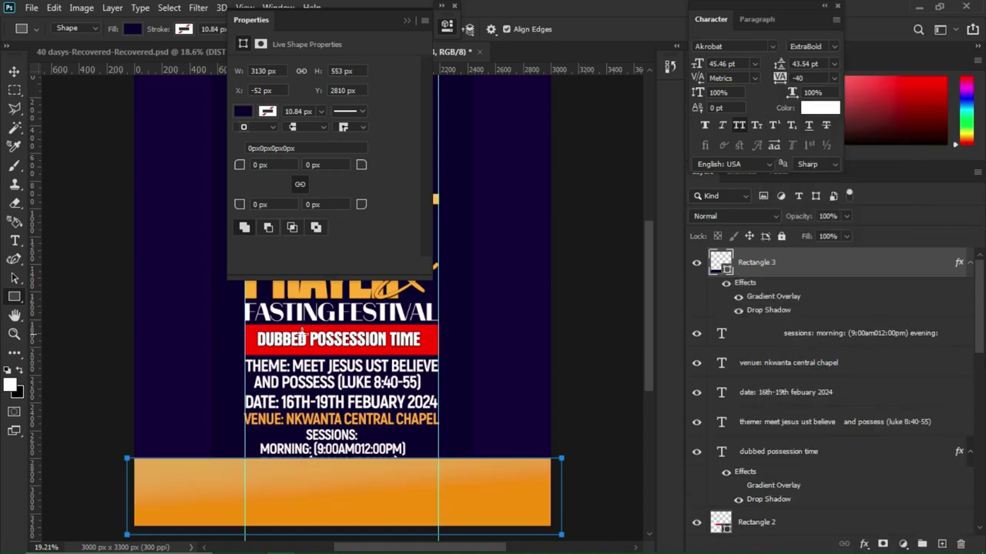
Step: Nudge the orange rectangle down to about Y 2914 px so it clears the evening session line
click(13, 71)
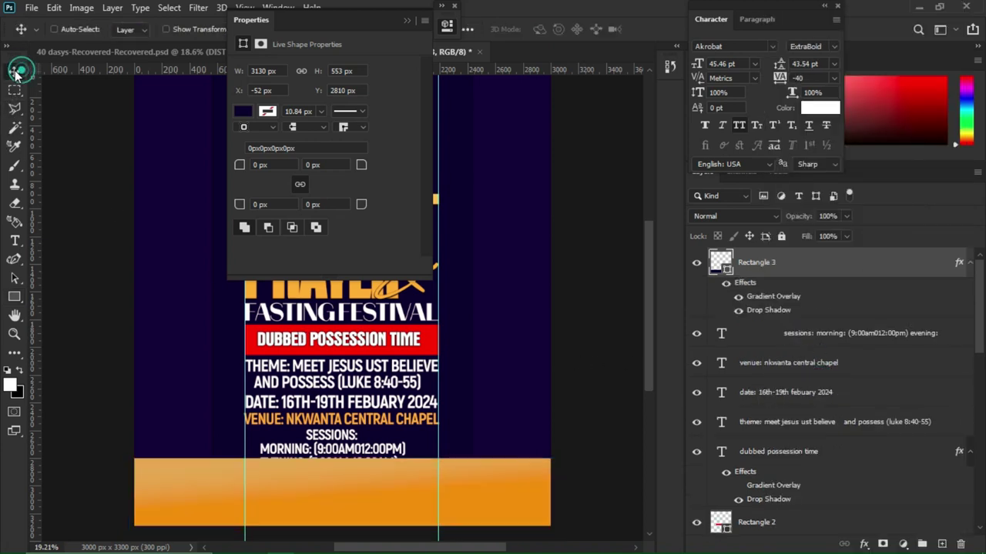
key(Down)
key(Down)
key(Down)
key(Down)
key(Down)
key(Down)
key(Down)
key(Down)
key(Down)
key(Down)
key(Down)
key(Down)
key(Down)
key(Down)
key(Down)
key(Down)
key(Down)
key(Down)
key(Down)
key(Down)
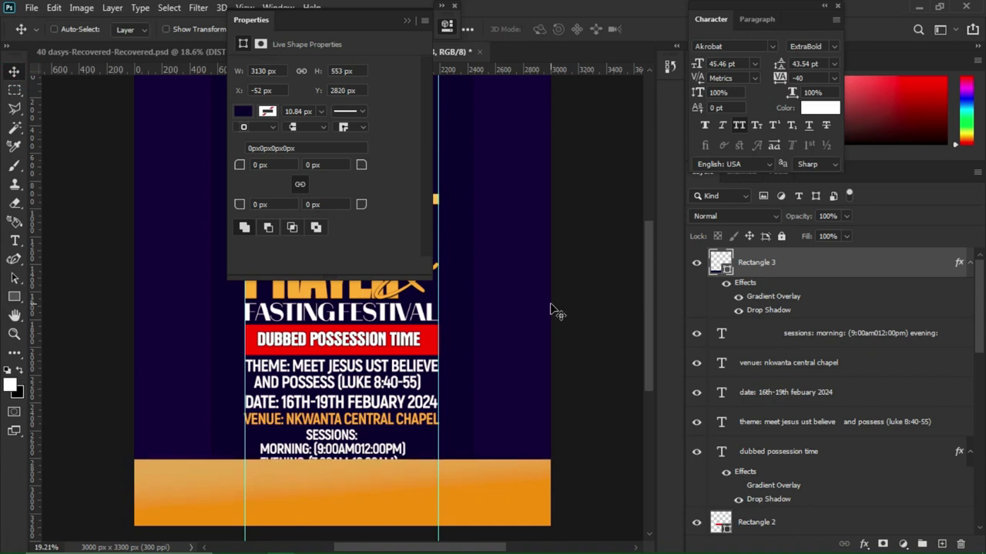
key(Down)
key(Down)
key(Down)
key(Down)
key(Down)
key(Down)
key(Down)
key(Down)
key(Down)
key(Down)
key(Down)
key(Down)
key(Down)
key(Down)
key(Down)
key(Down)
key(Down)
key(Down)
key(Down)
key(Down)
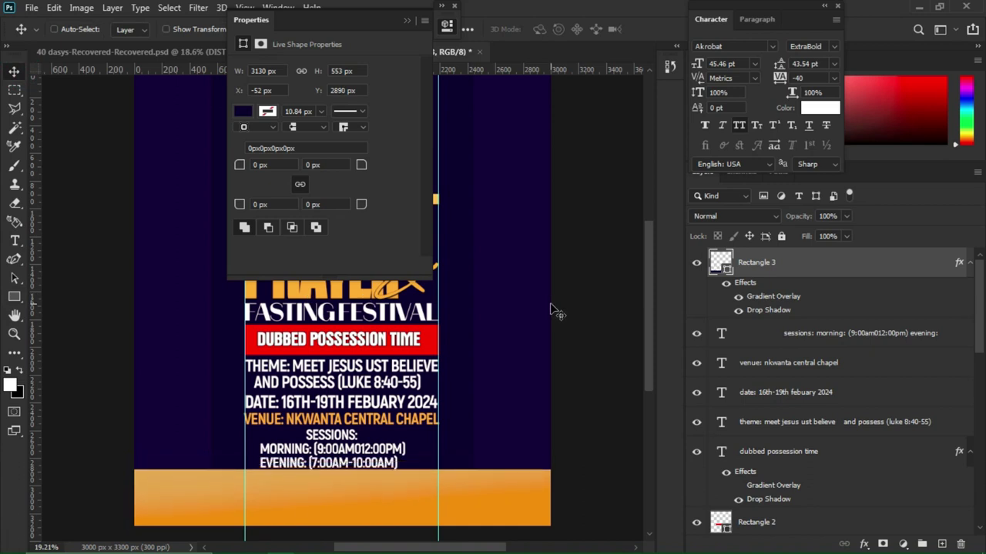
key(Up)
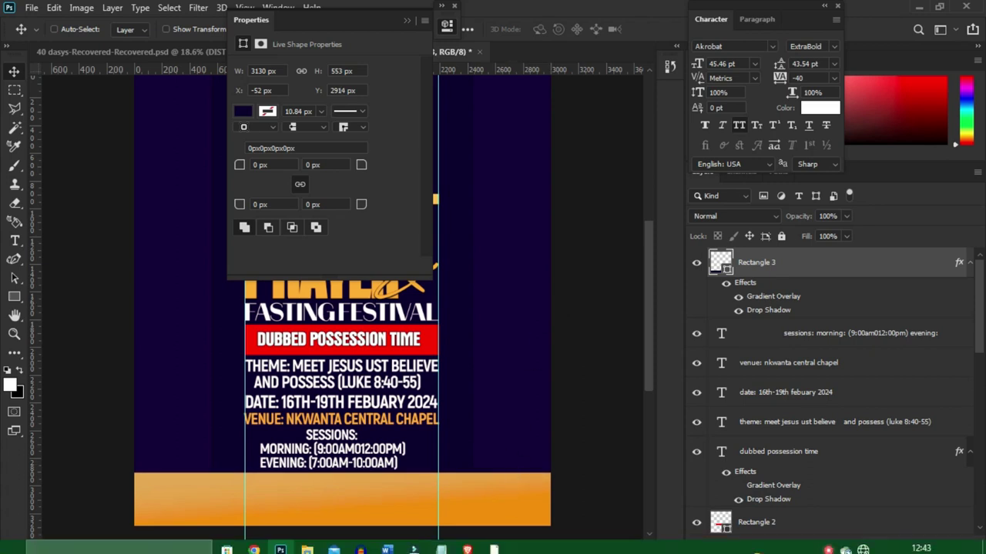
Step: Switch to the tre Notepad file and copy the "PRAYER LINE" heading with its phone number
mouse_move(477, 539)
mouse_move(443, 524)
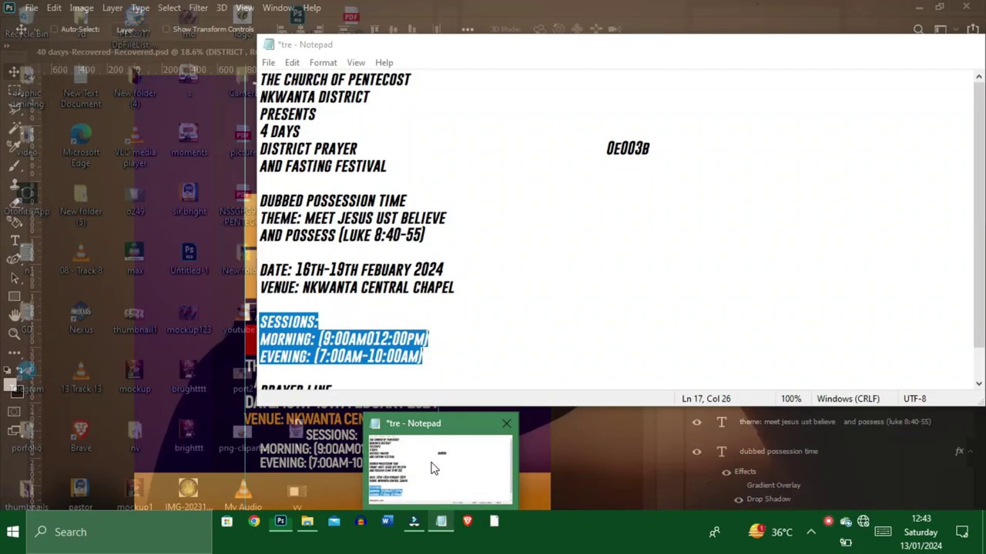
click(436, 466)
scroll(443, 306, down, 1)
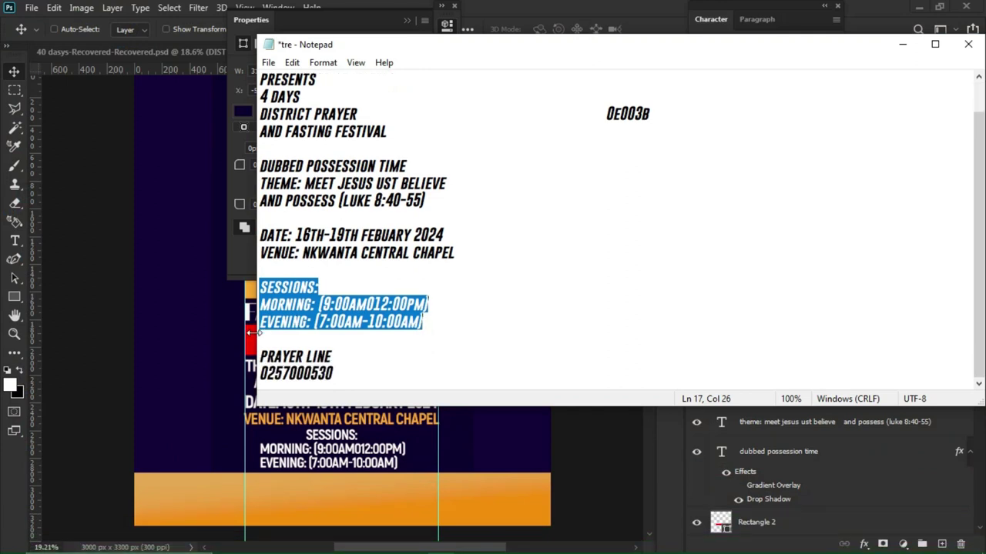
drag(262, 350, 355, 379)
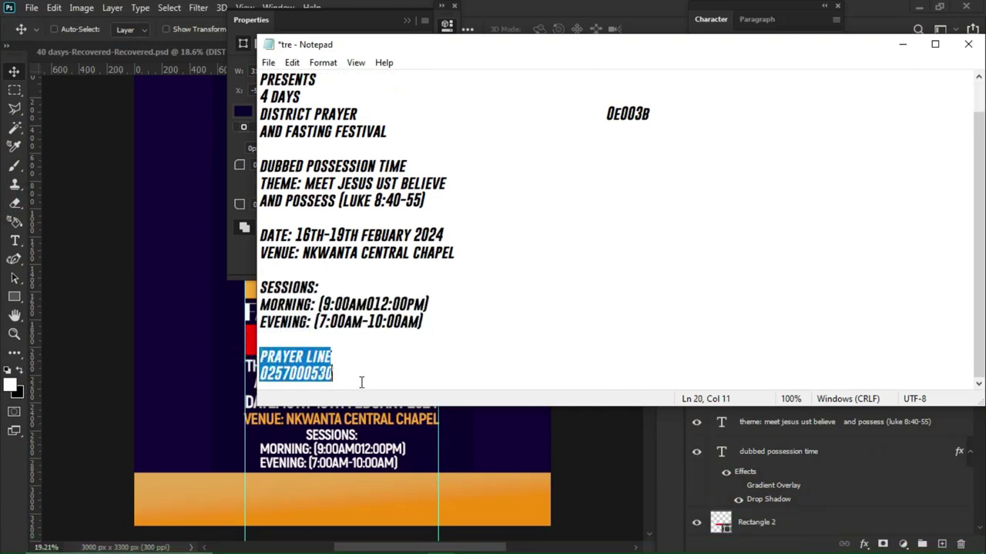
Step: Switch back to Photoshop, paste the prayer line text as a new text layer and place it on the orange bar
click(206, 374)
key(t)
click(181, 322)
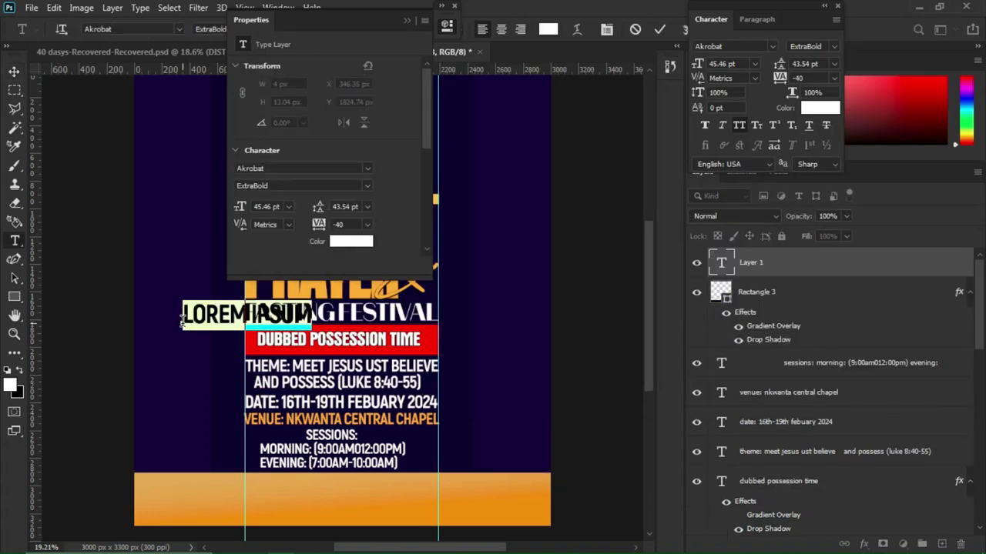
key(ctrl+v)
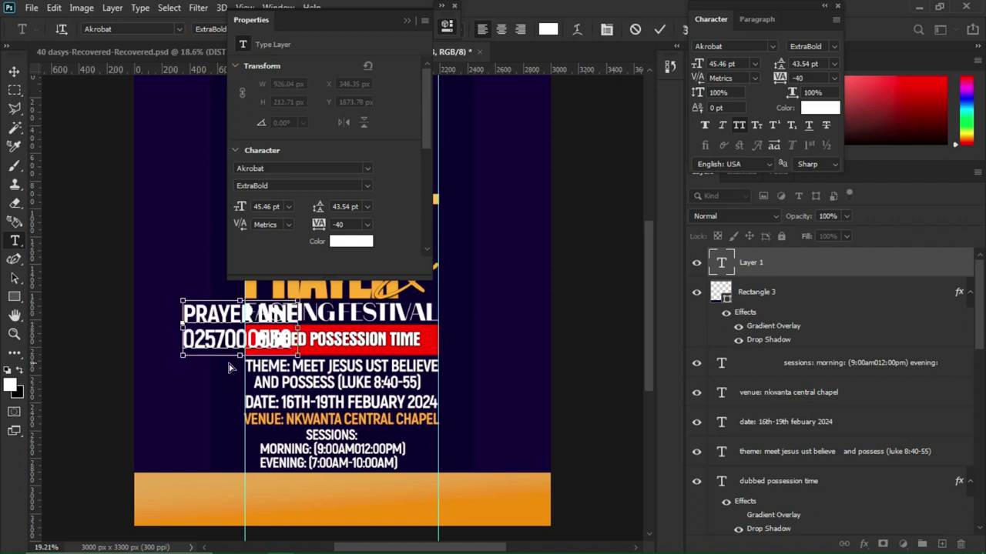
key(ctrl+a)
drag(282, 394, 375, 531)
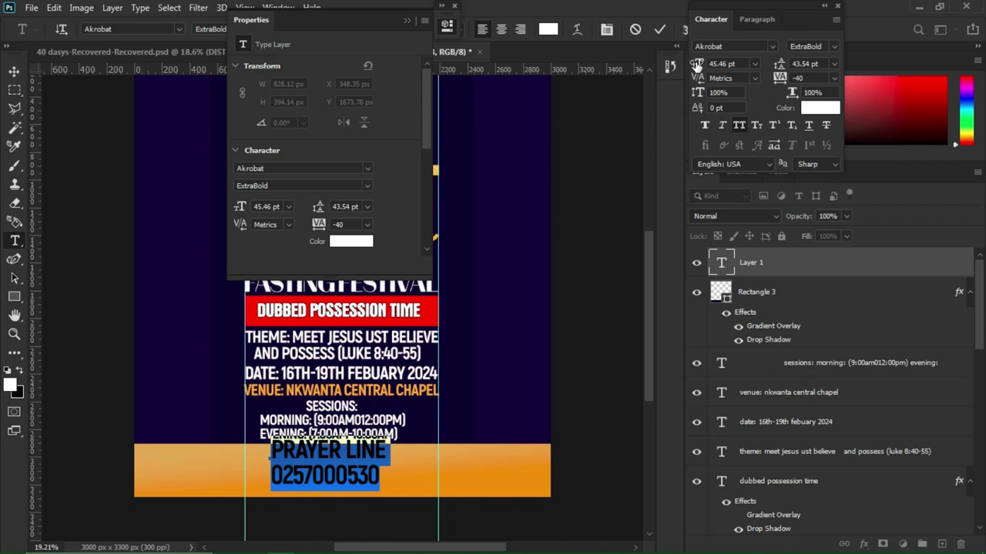
click(660, 30)
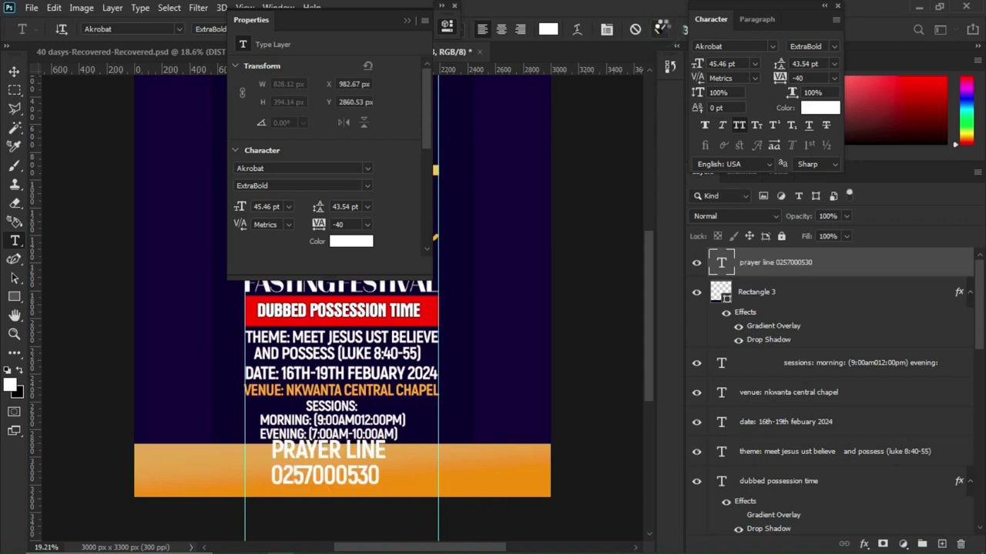
Step: Scale the prayer line text down to about 31.02 pt and move it towards the middle of the orange bar
key(ctrl+t)
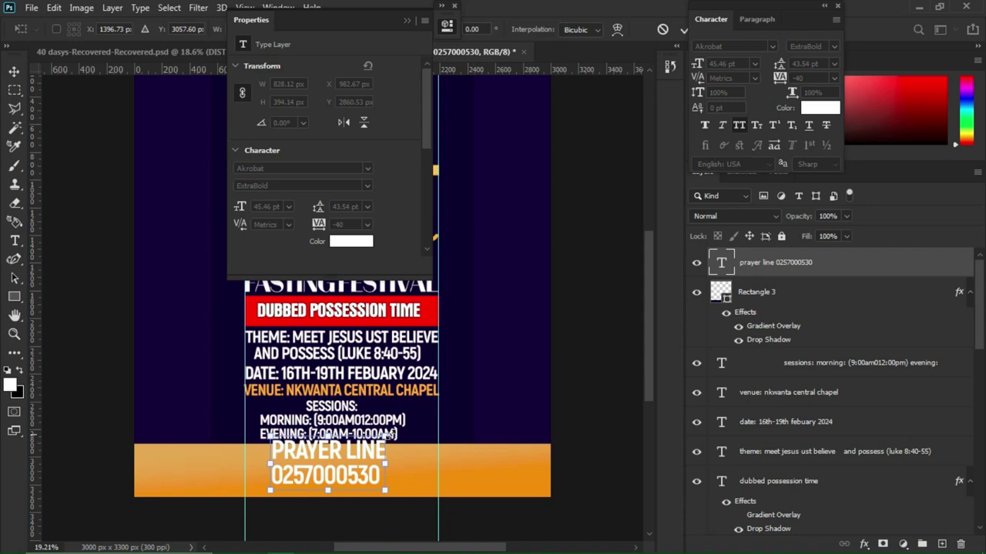
drag(385, 443, 359, 464)
key(Return)
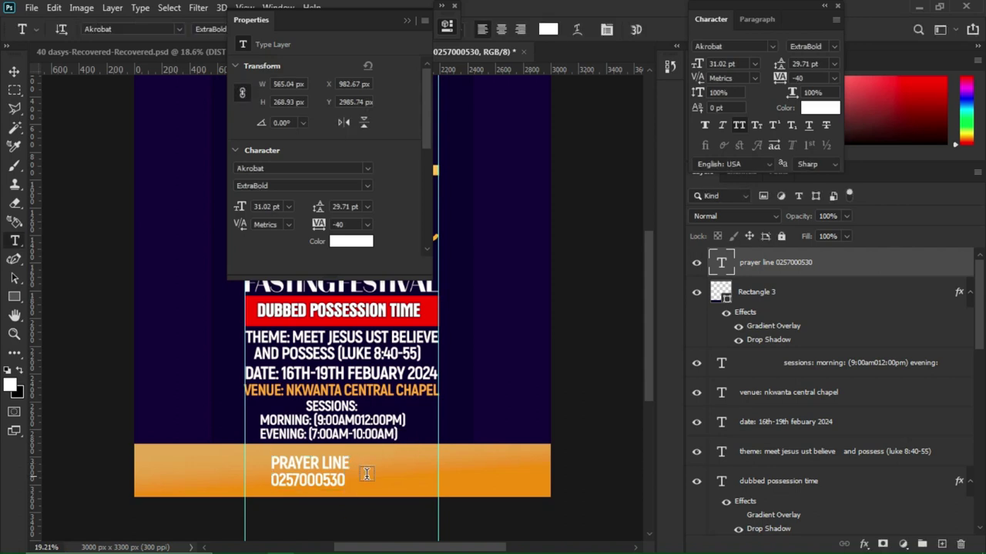
key(v)
drag(366, 475, 390, 474)
Step: Centre the prayer line text horizontally on the whole canvas and clear the selection
key(ctrl)
key(ctrl+a)
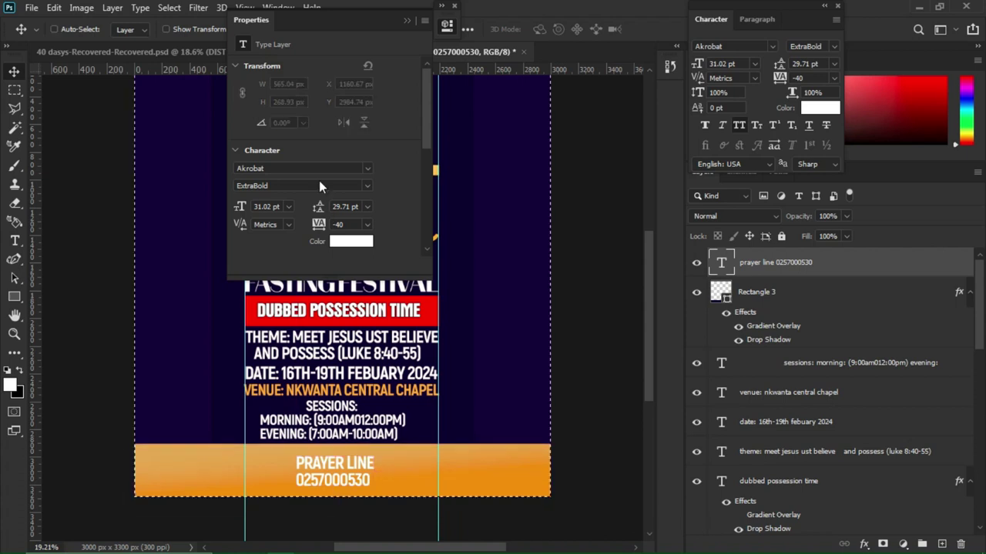
click(405, 22)
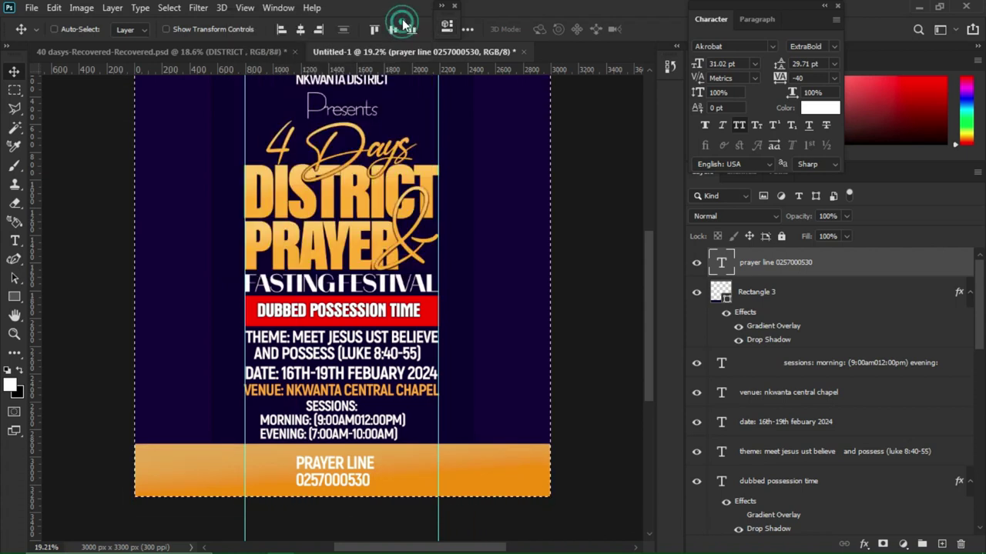
click(299, 31)
key(ctrl+d)
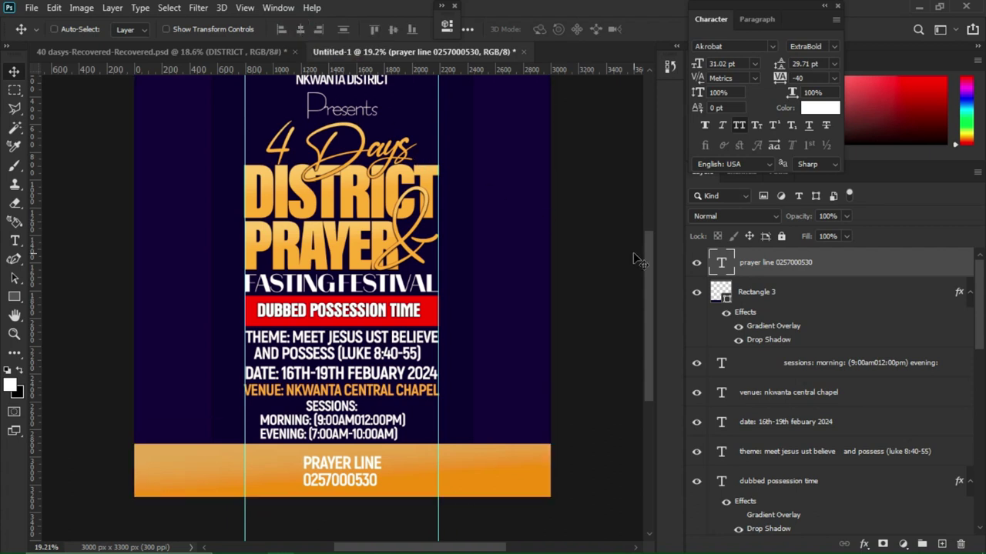
Step: Change the prayer line text colour to the dark navy 0b0131 sampled from the flyer background
double_click(724, 265)
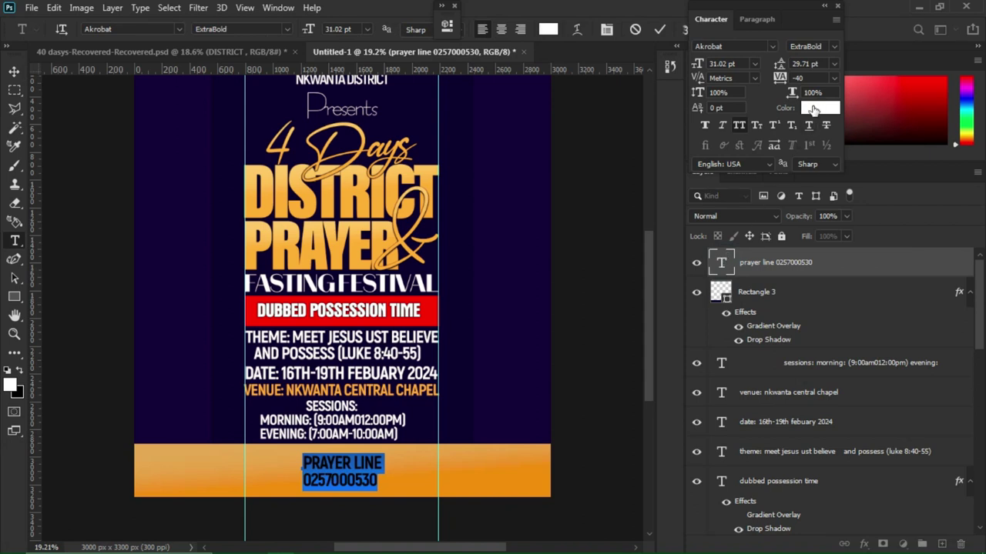
click(814, 108)
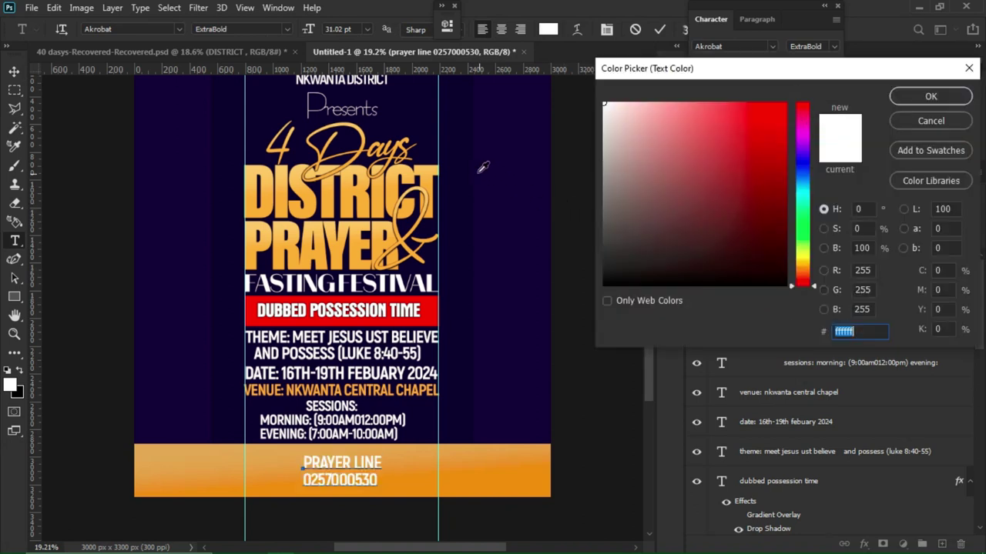
click(458, 148)
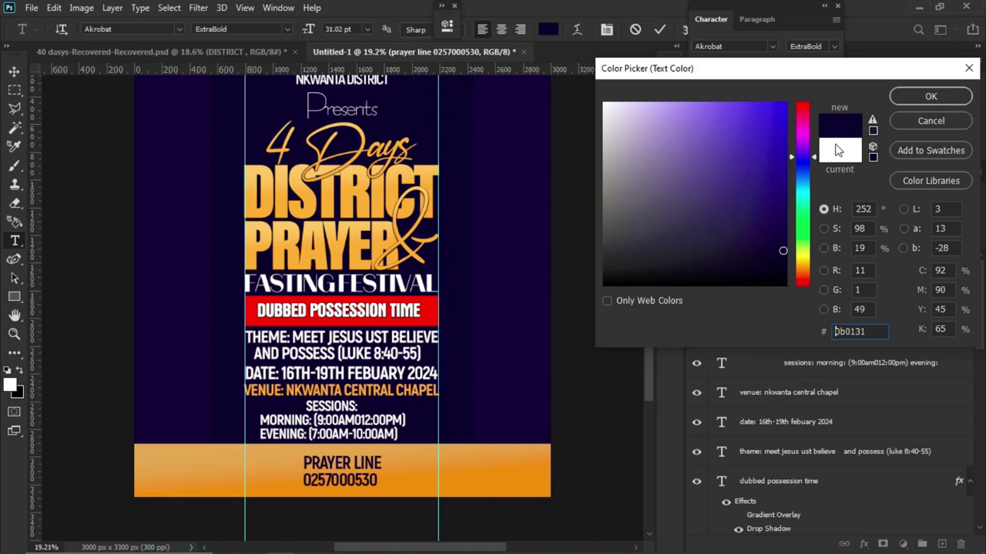
click(913, 97)
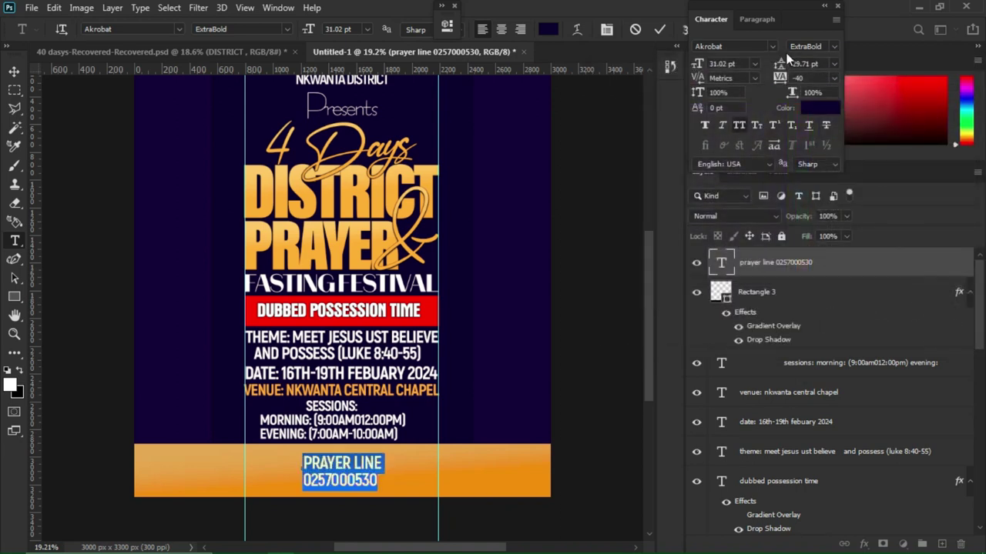
click(772, 47)
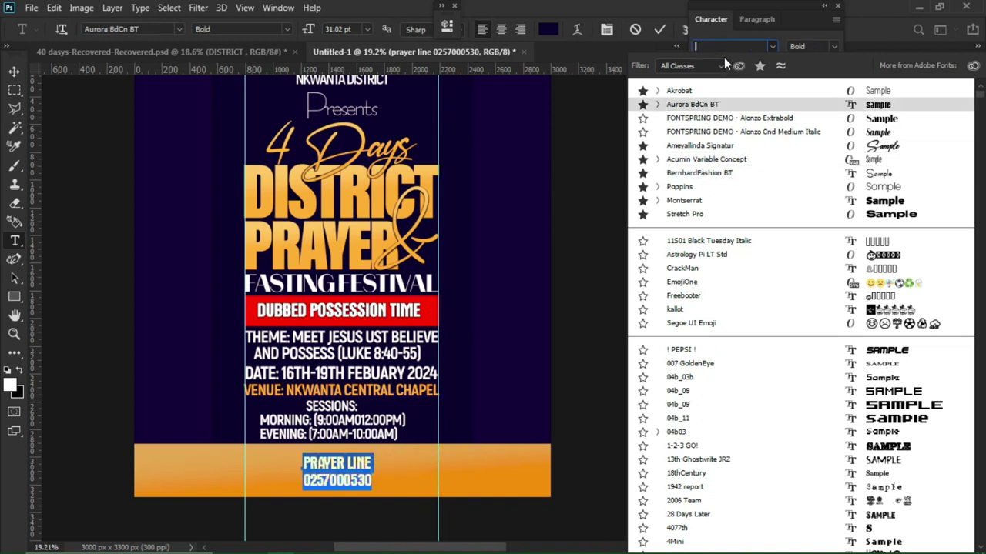
text(akir)
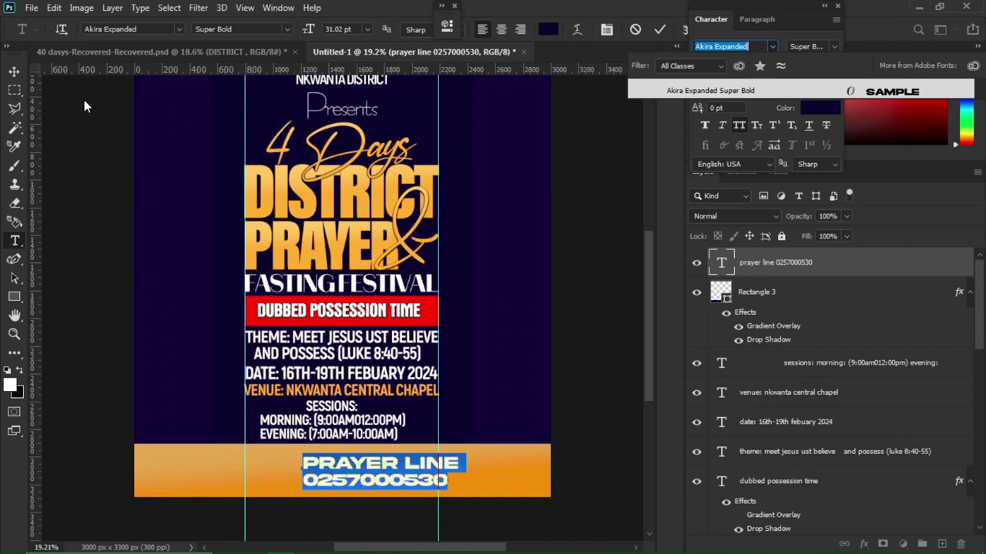
key(Return)
key(Down)
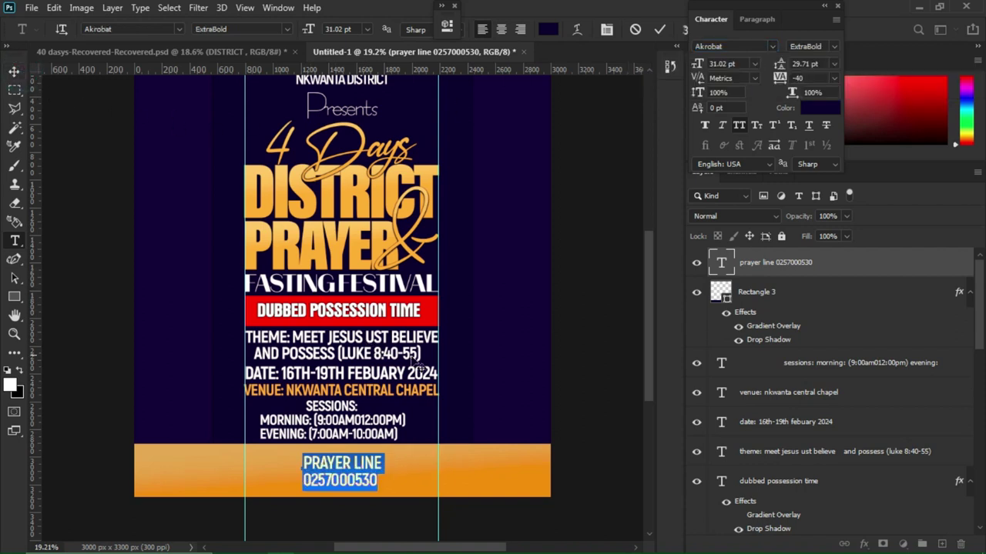
Step: Set the prayer line text's font to Akira Expanded Super Bold and commit the text
click(771, 47)
text(akira)
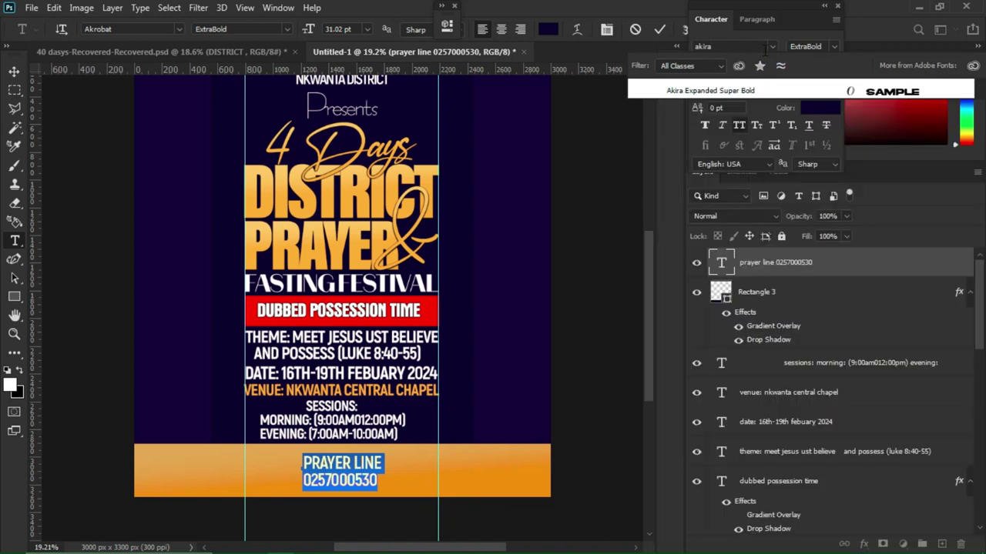
click(779, 90)
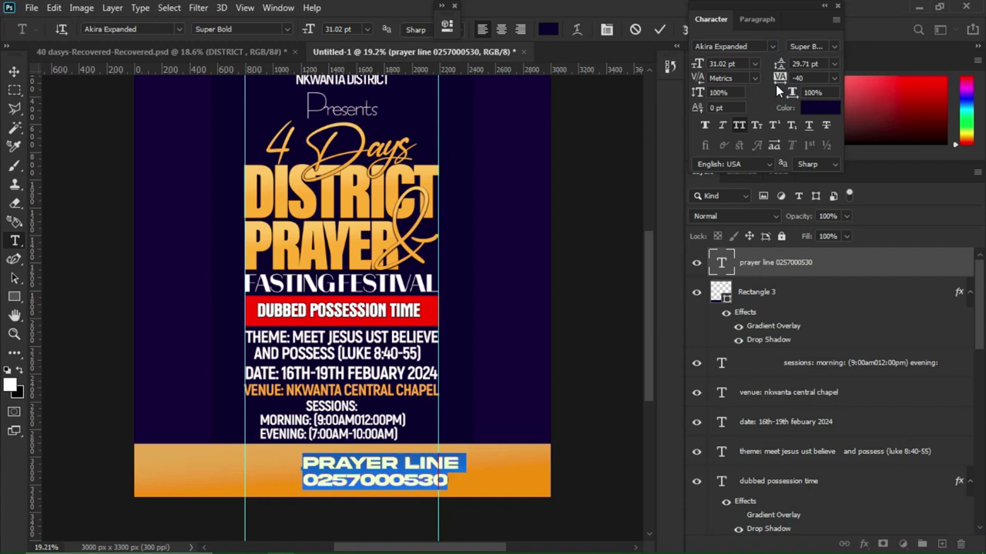
click(13, 71)
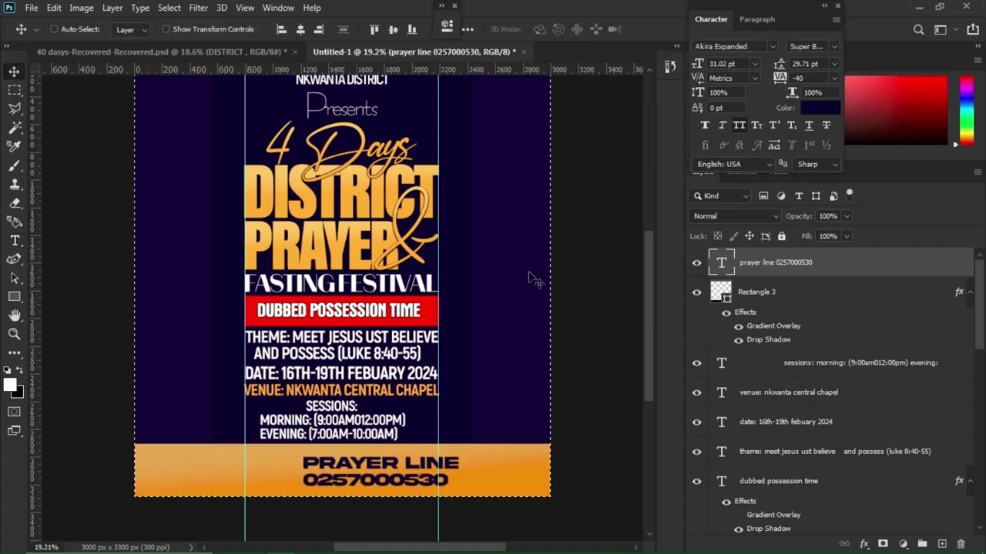
Step: Realign the restyled prayer line text to the canvas's horizontal centre and deselect
key(ctrl+a)
click(300, 31)
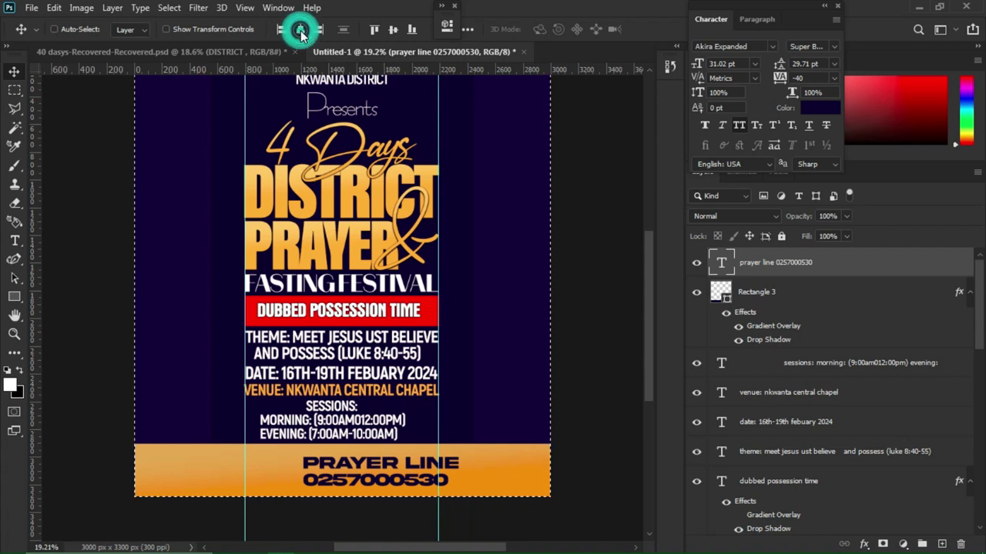
key(ctrl+d)
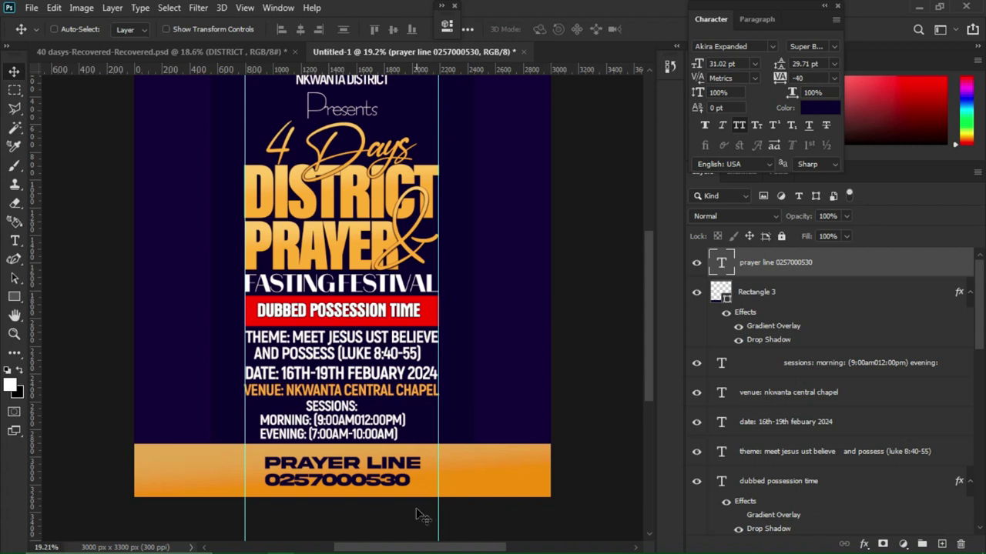
mouse_move(356, 548)
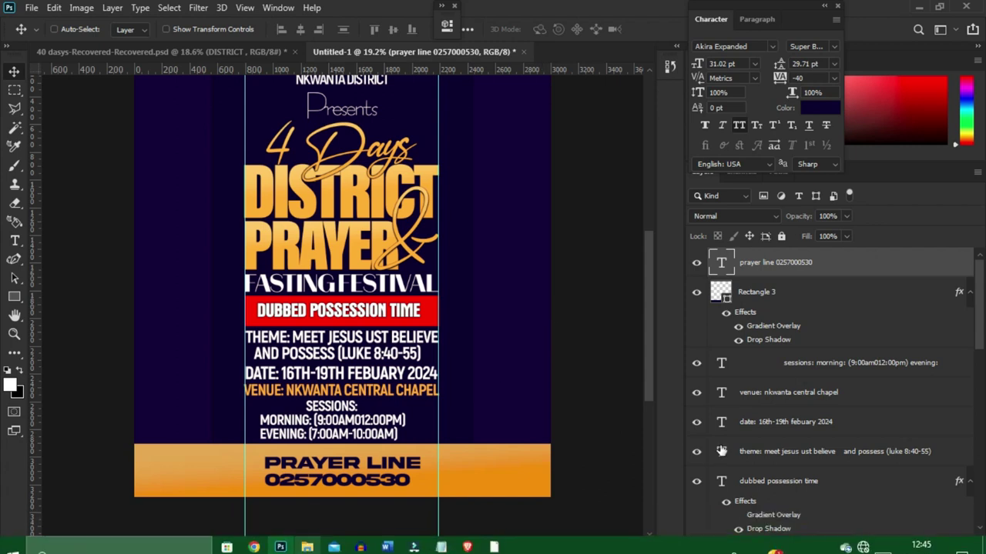
scroll(823, 439, down, 10)
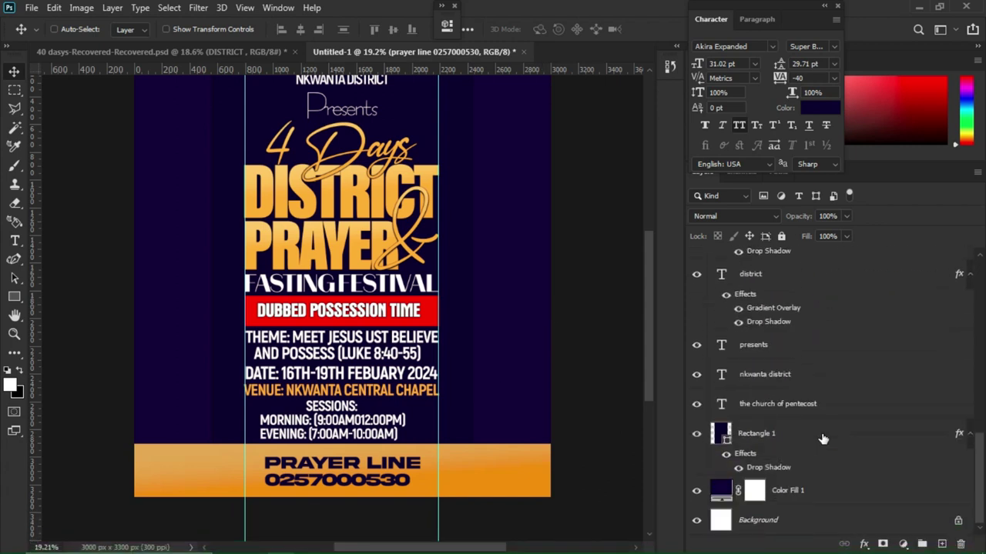
click(795, 496)
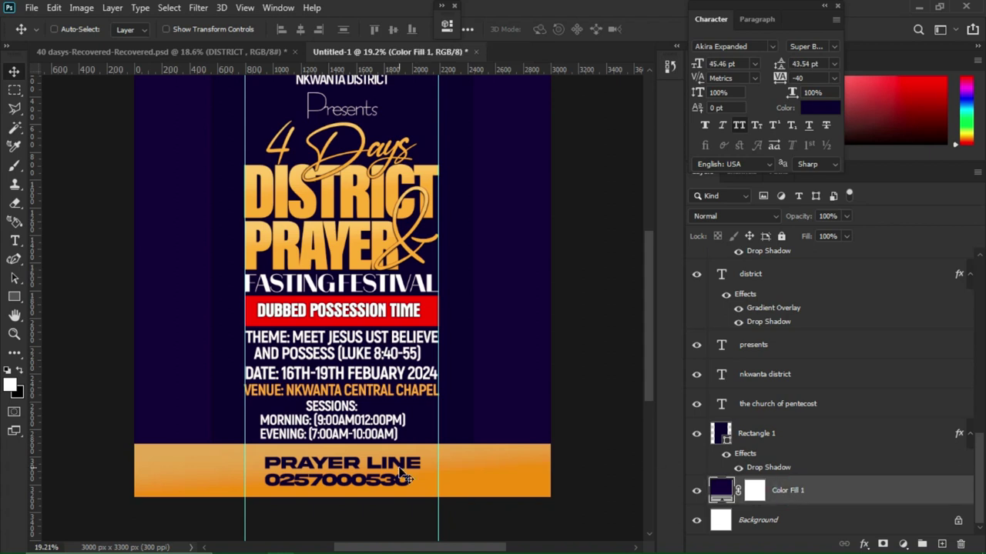
mouse_move(319, 548)
mouse_move(310, 531)
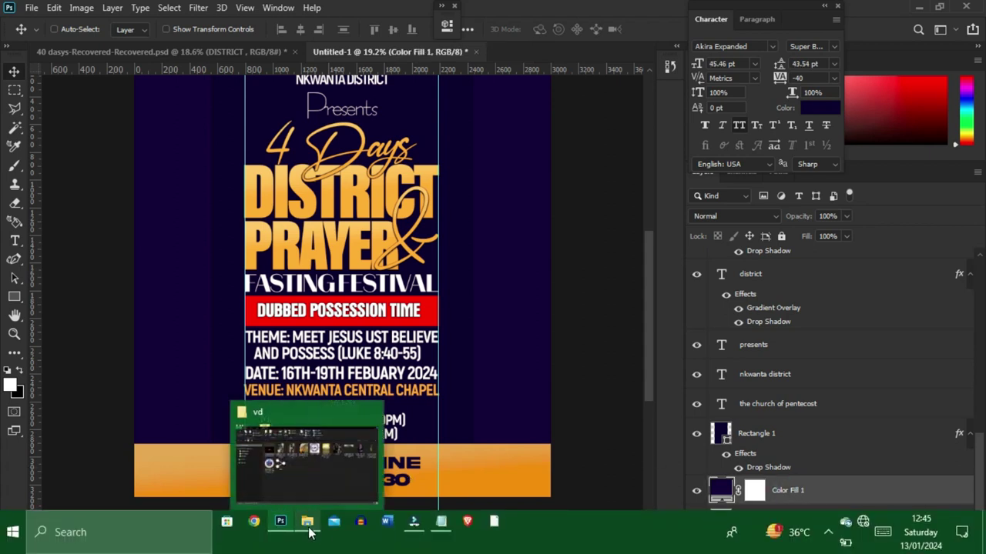
click(299, 459)
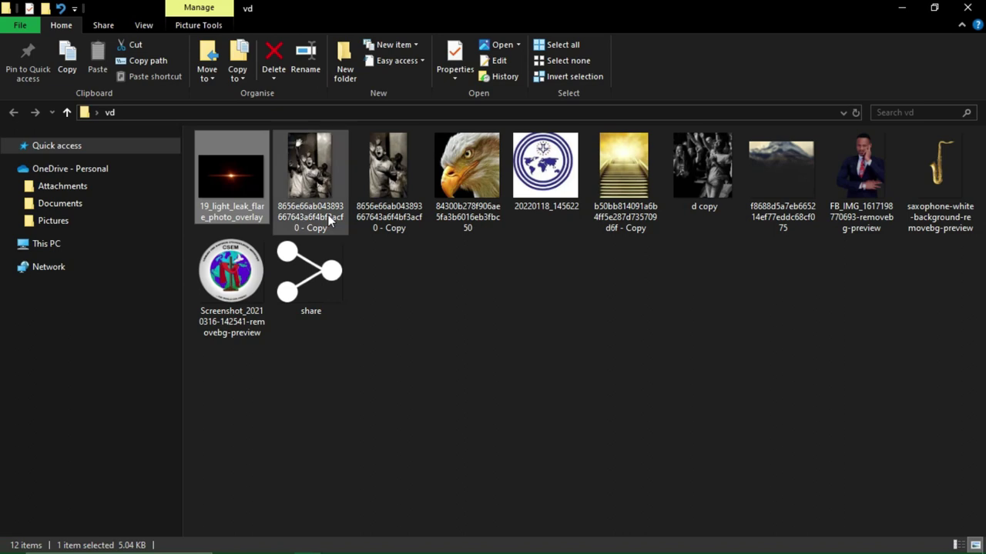
drag(322, 177, 206, 269)
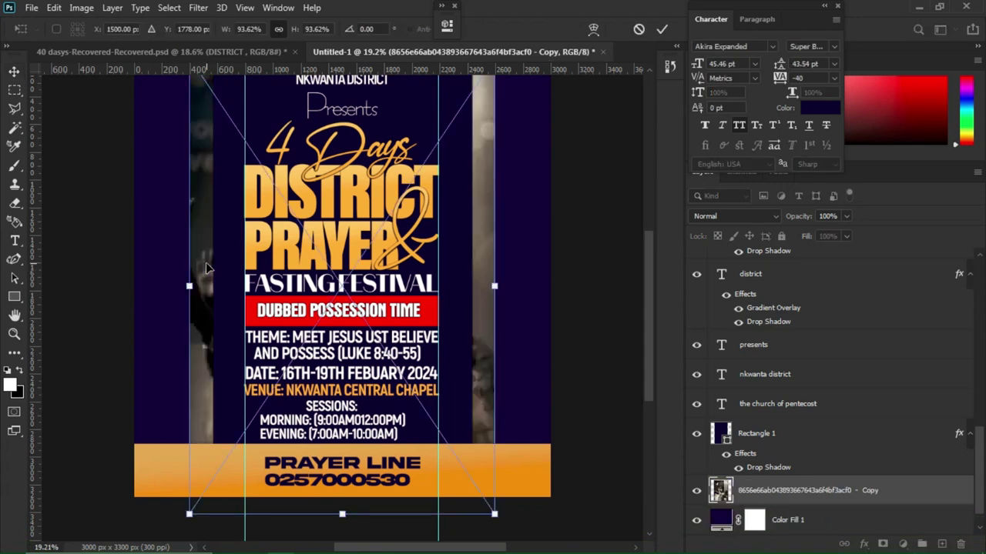
Step: Scale down the placed photo, move it against the flyer's left edge beside the title, and rasterize its layer
drag(495, 514, 376, 351)
key(Return)
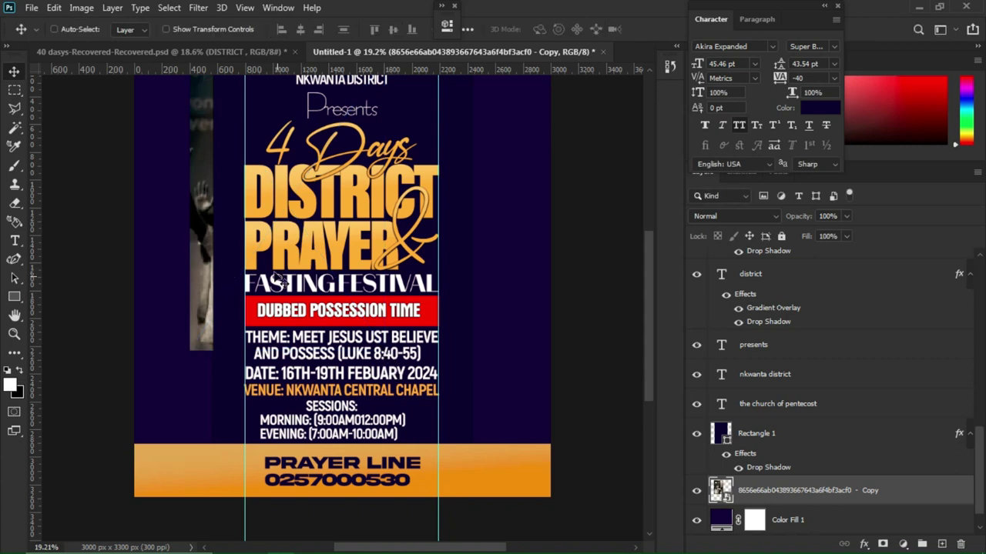
drag(241, 266, 136, 231)
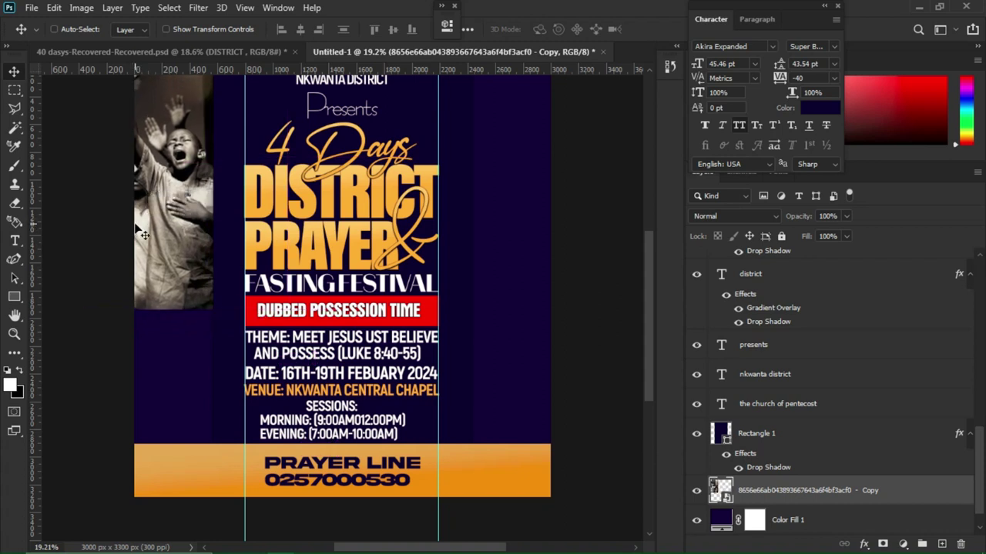
right_click(783, 490)
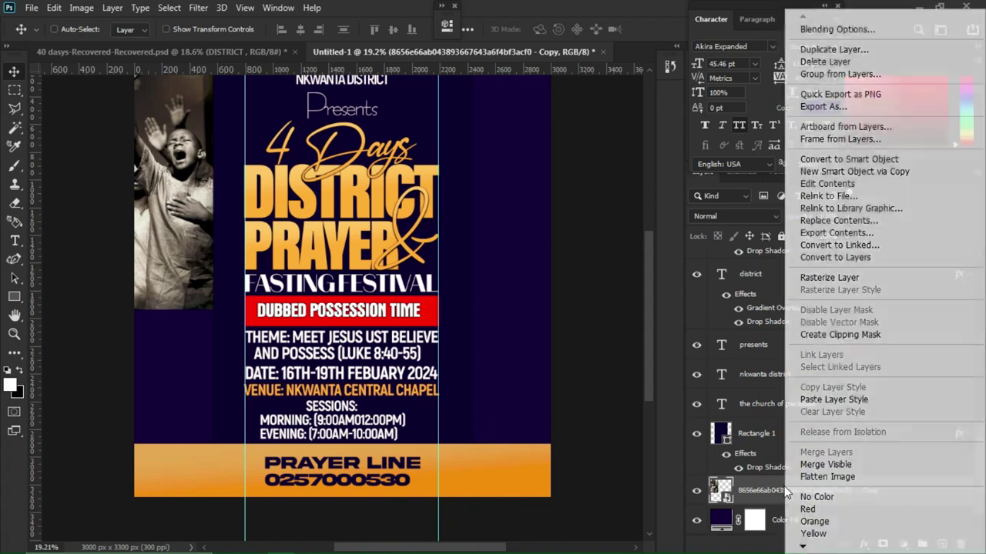
click(818, 282)
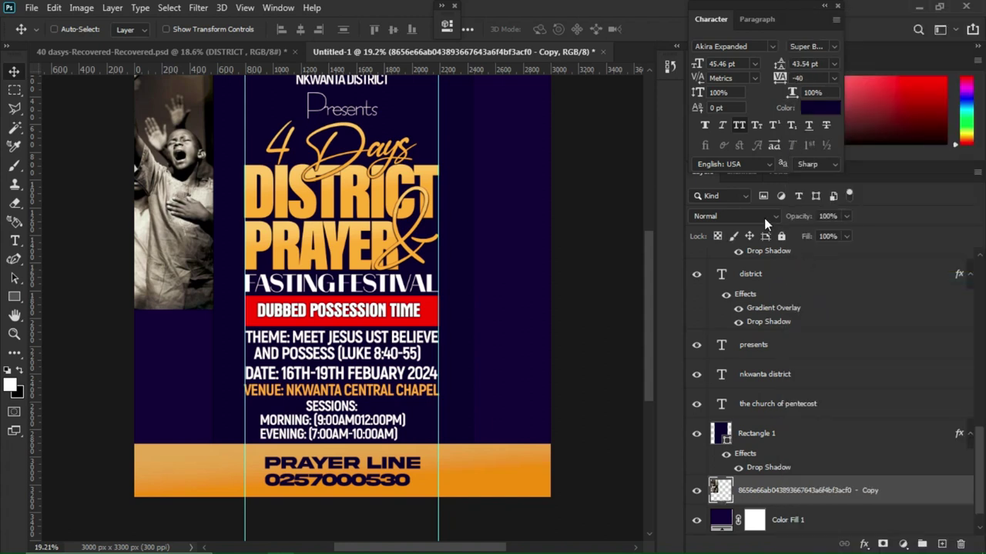
Step: Set the left photo layer's blend mode to Luminosity and its fill to 52%
click(764, 218)
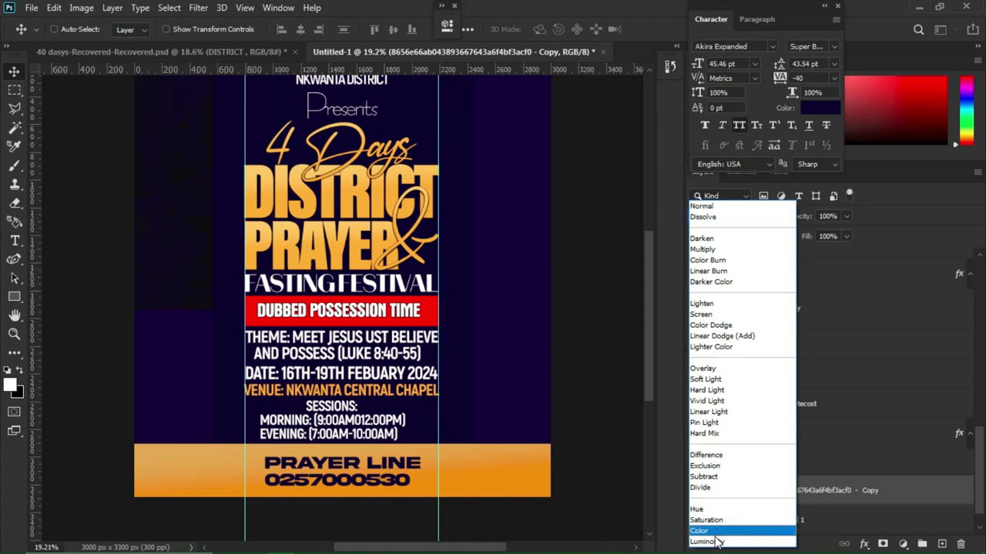
click(716, 542)
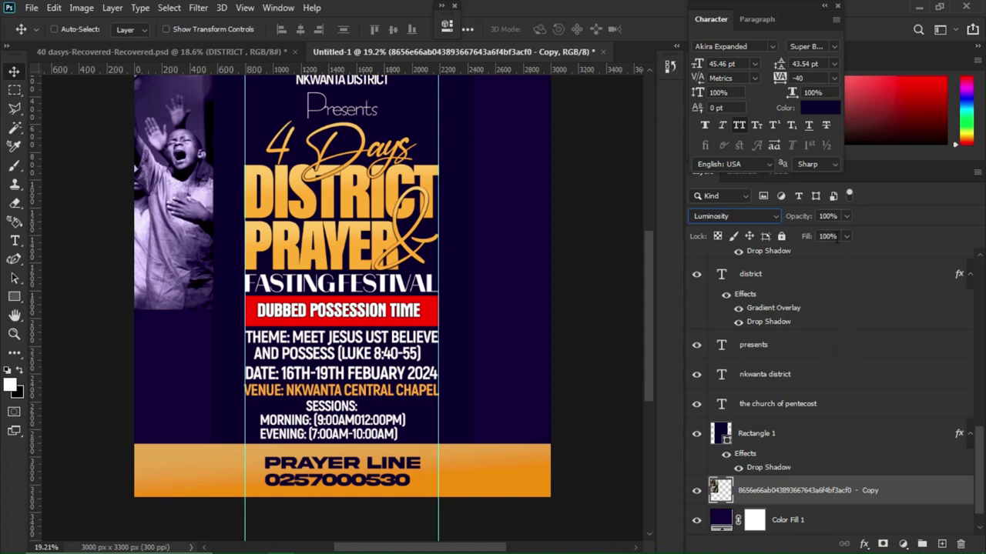
click(828, 237)
text(0)
key(Return)
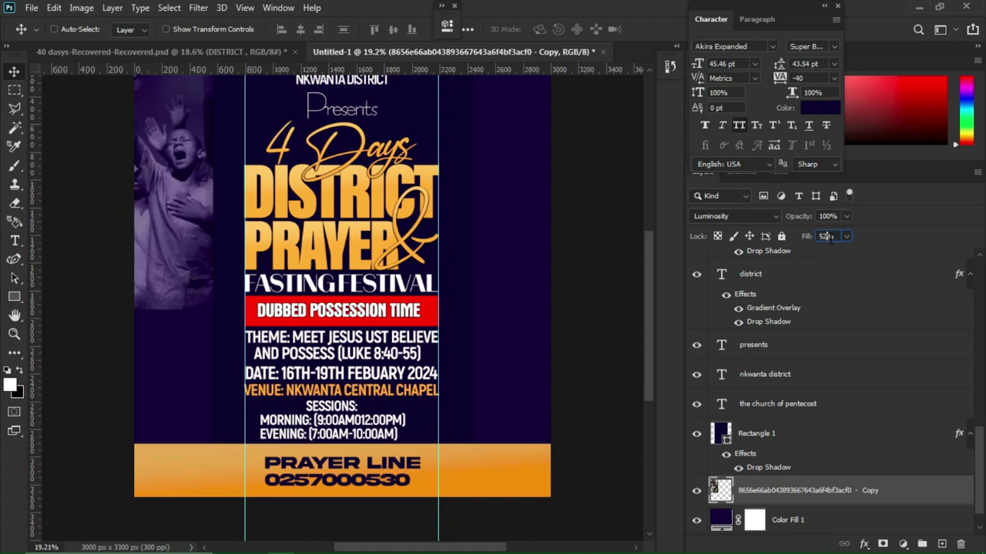
Step: Add a layer mask to the left photo and choose the black-to-transparent Basics preset for the Gradient tool
click(882, 543)
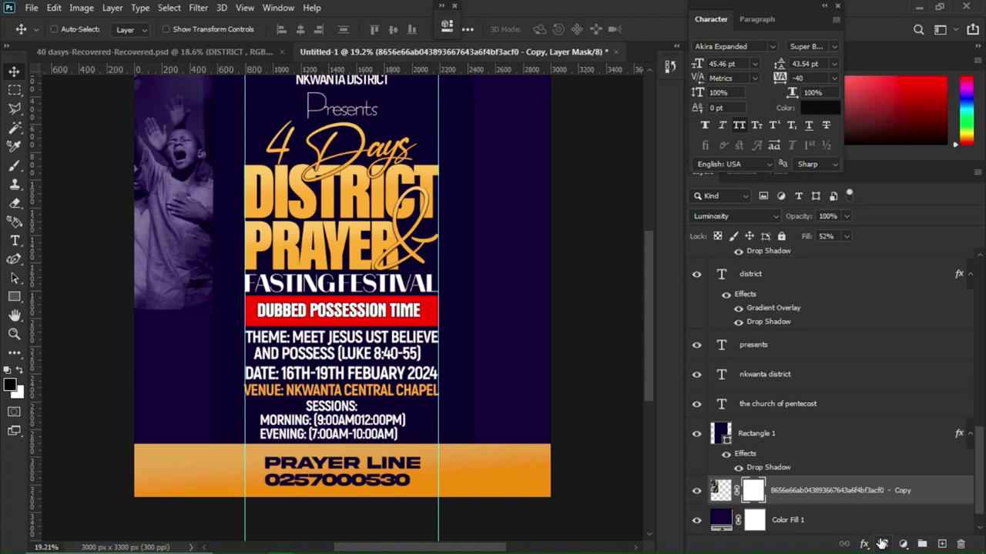
key(g)
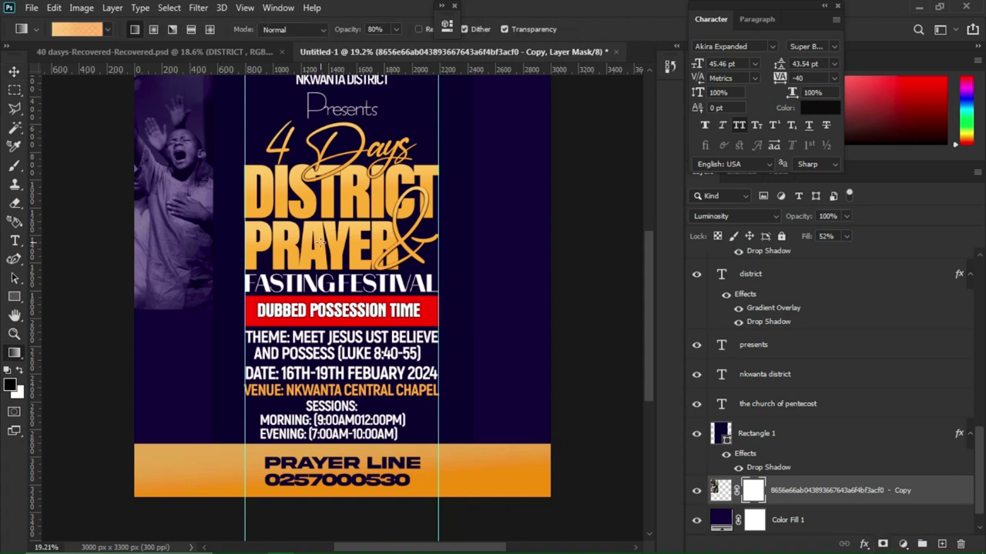
click(92, 31)
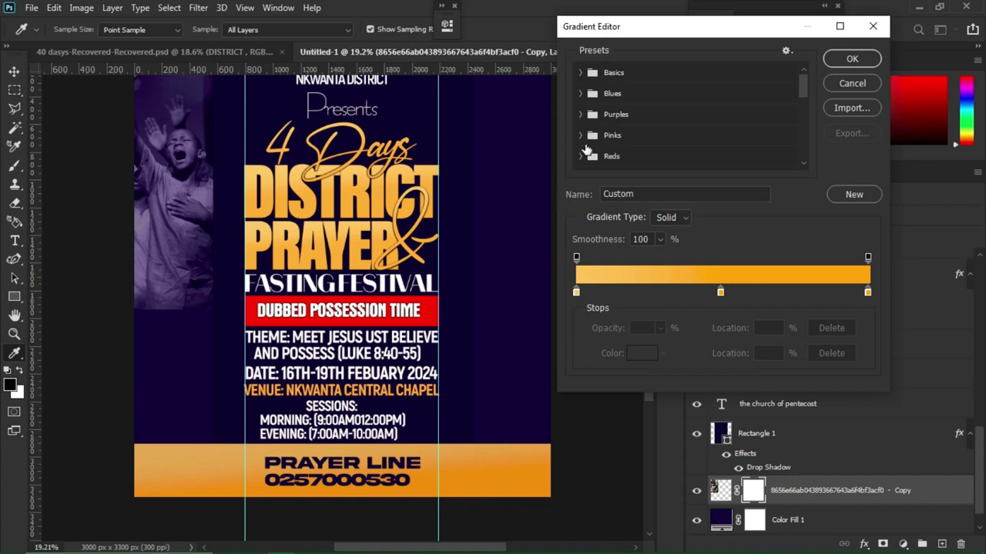
click(581, 73)
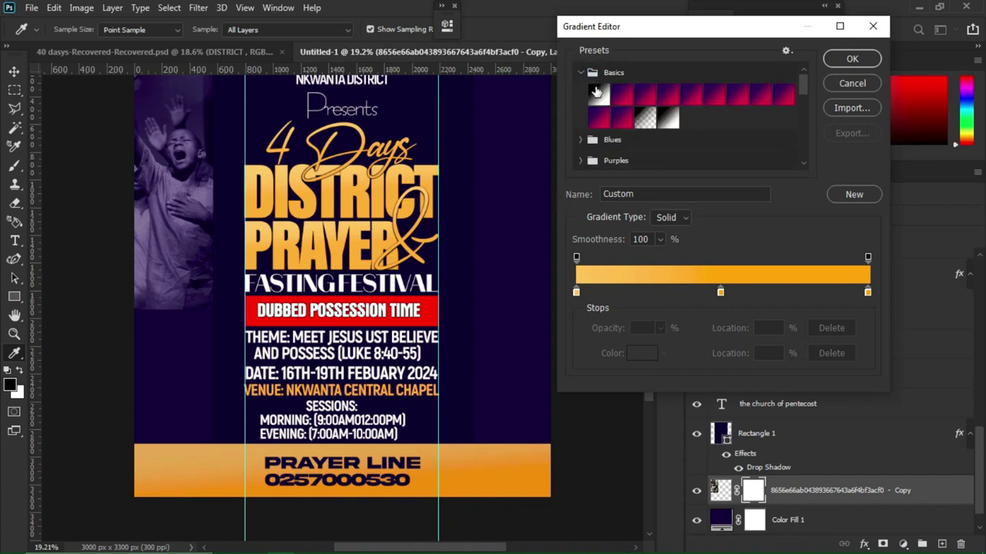
click(642, 119)
click(851, 60)
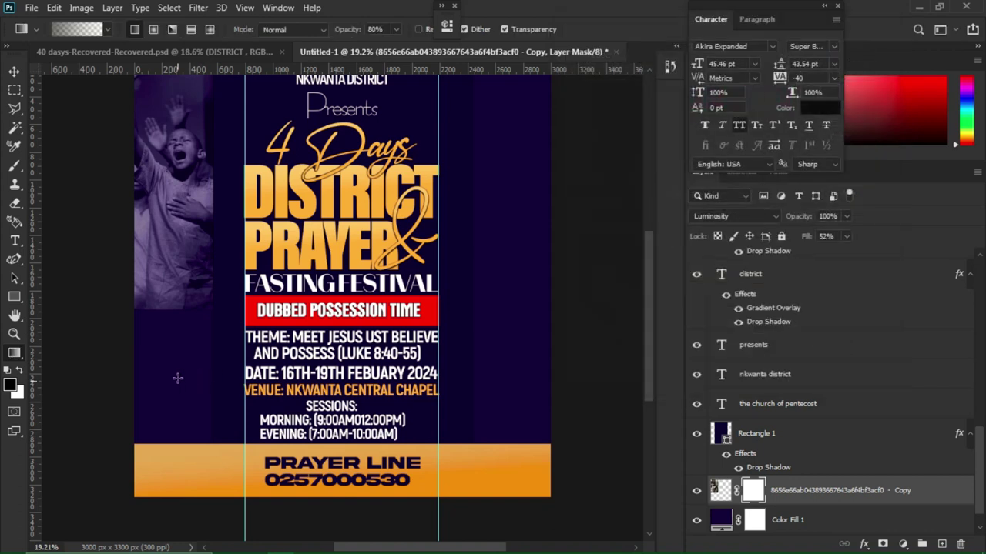
Step: Fade the left photo's lower part with upward gradients on its mask, raising the gradient opacity to 100%
drag(171, 378, 176, 248)
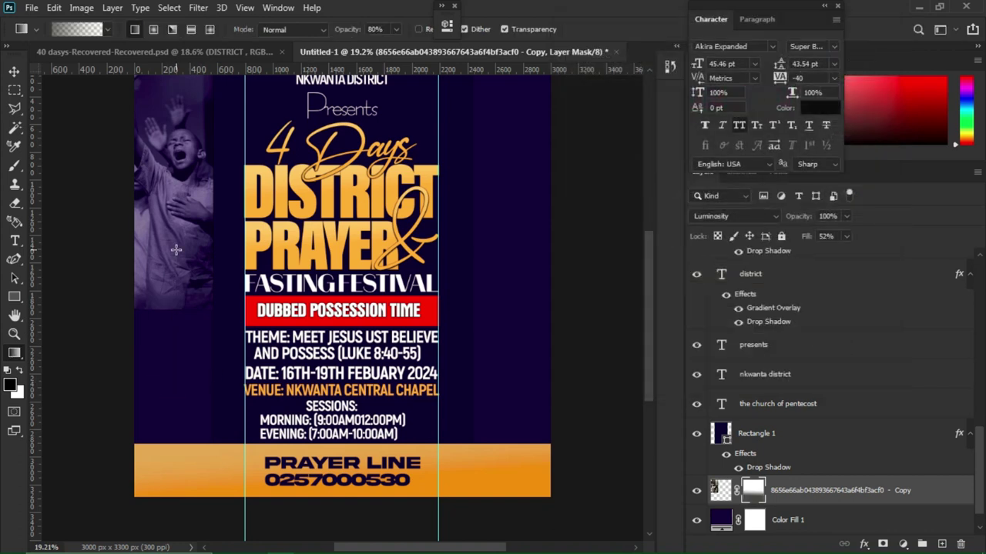
drag(181, 347, 200, 206)
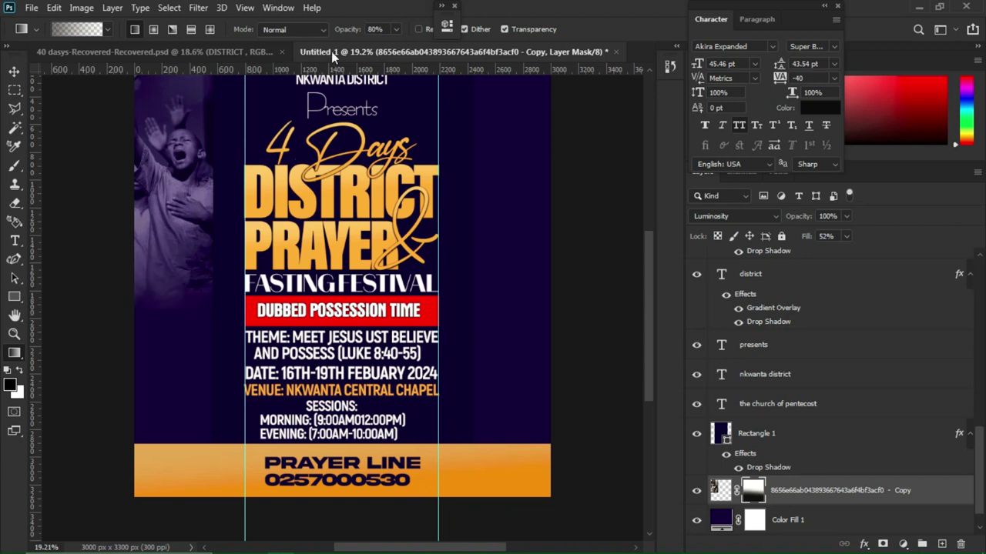
drag(352, 32, 445, 41)
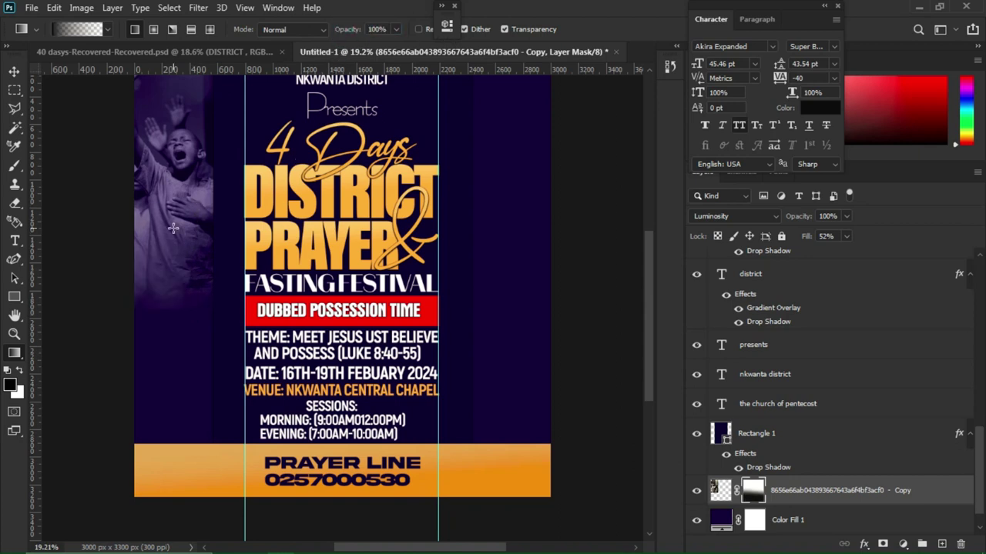
drag(164, 341, 180, 213)
drag(172, 314, 177, 220)
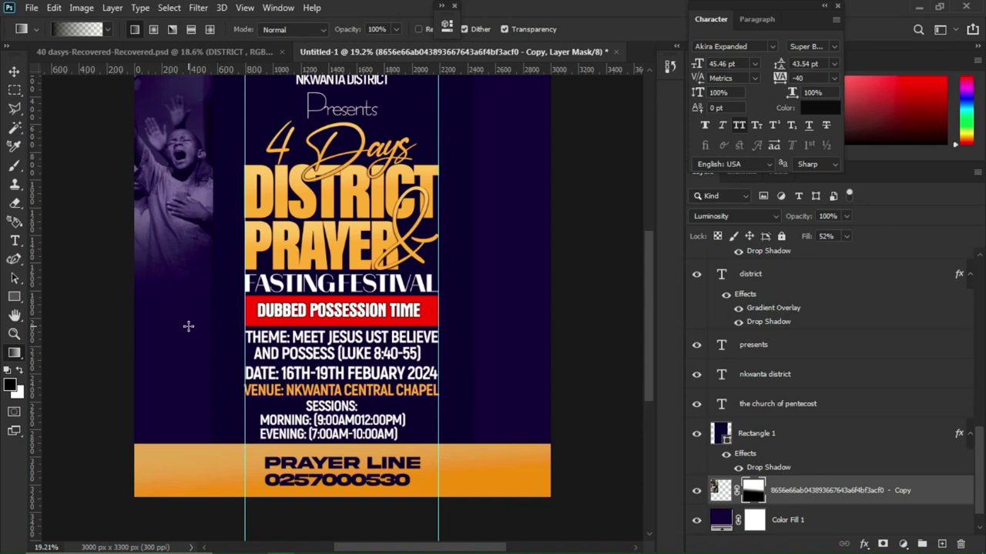
key(v)
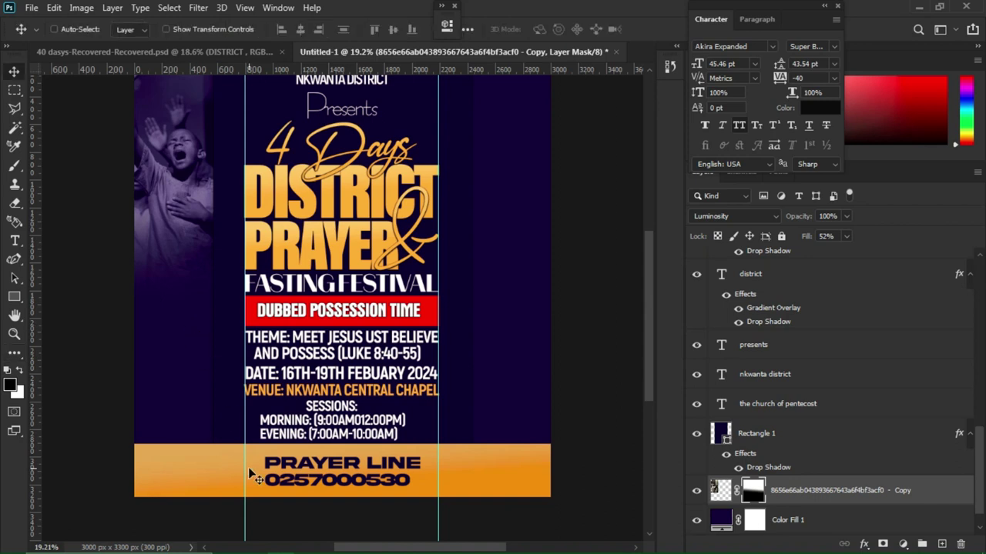
Step: Place the image d copy from the vd folder into the flyer above the left photo's layer
mouse_move(267, 551)
mouse_move(307, 522)
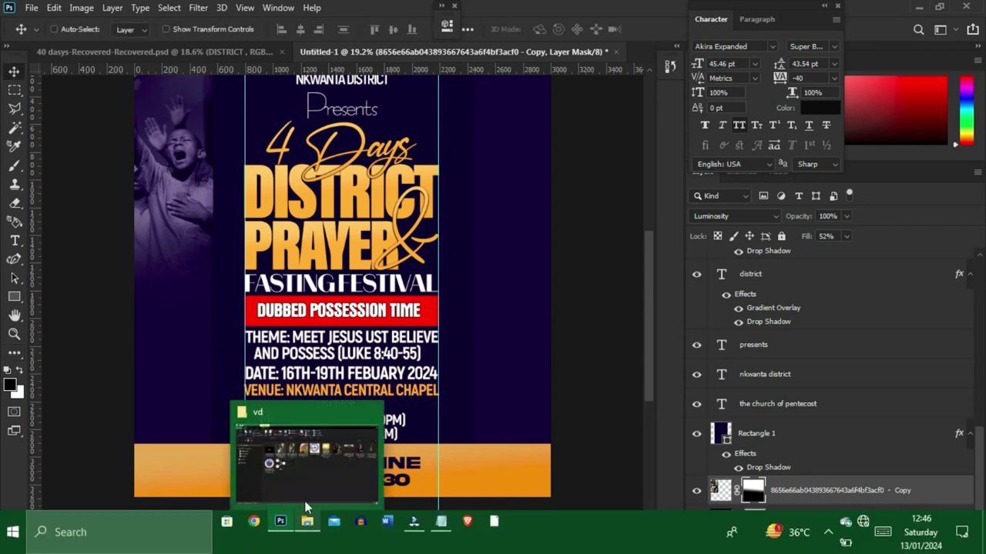
click(307, 453)
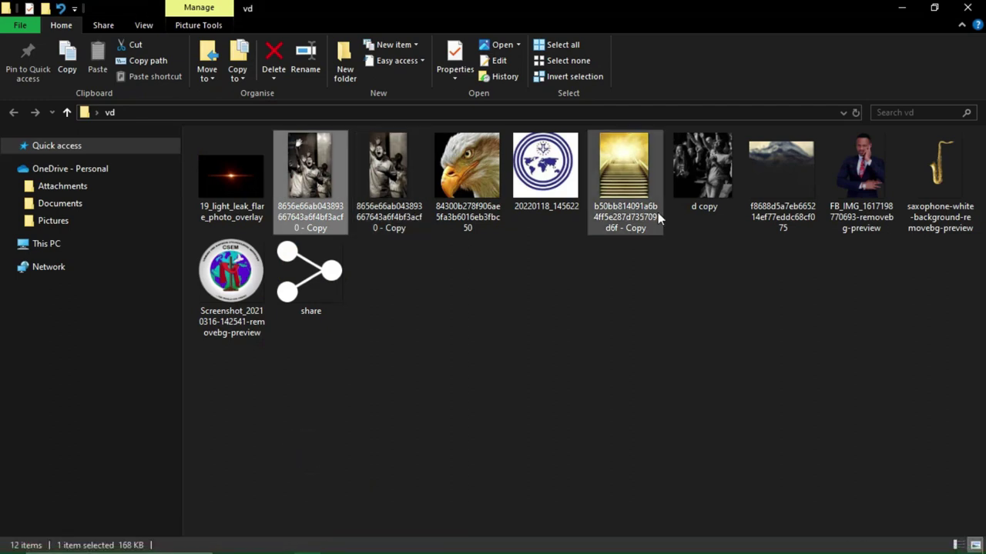
click(698, 172)
drag(461, 314, 502, 248)
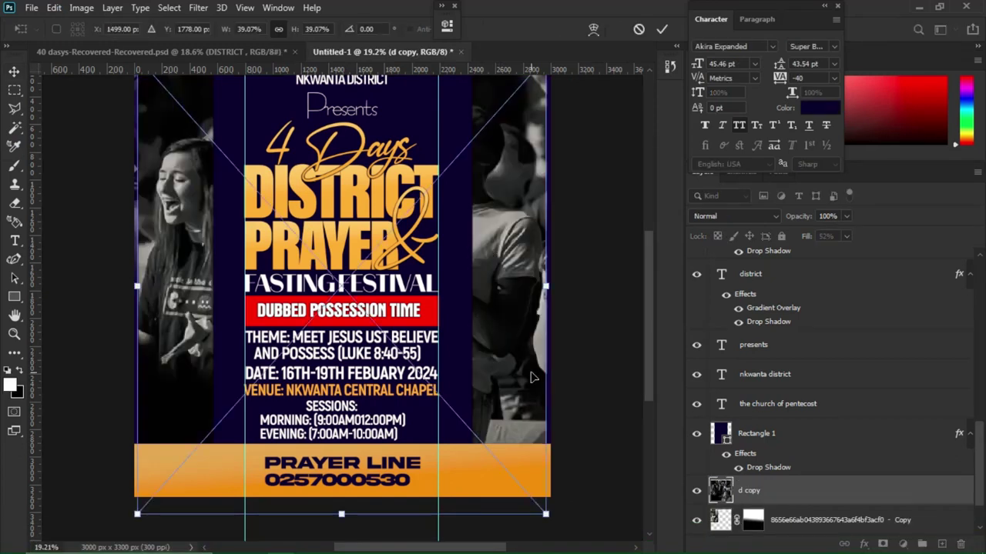
Step: Scale the d copy image to about 18%, move it against the flyer's right edge beside the title, and rasterize its layer
drag(546, 514, 359, 244)
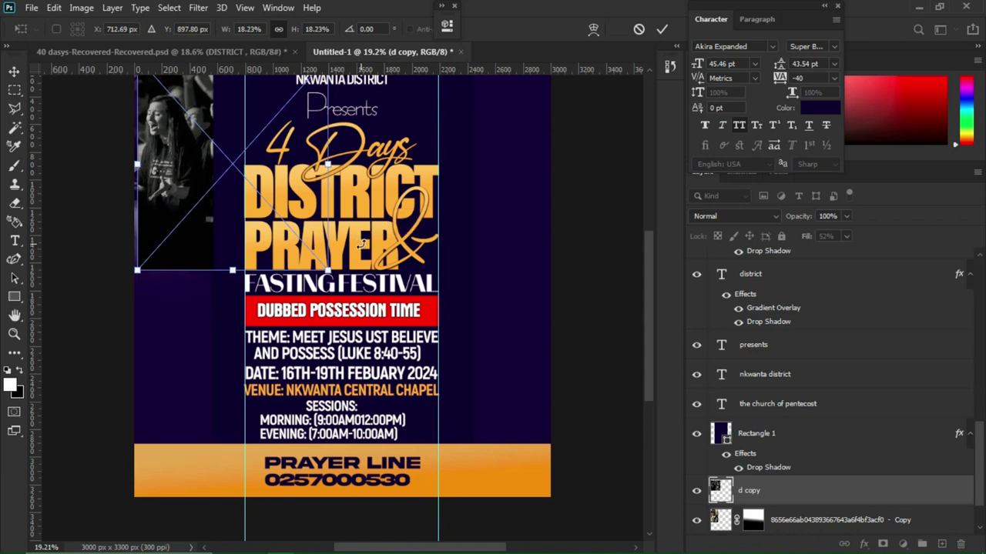
key(Return)
drag(197, 184, 431, 199)
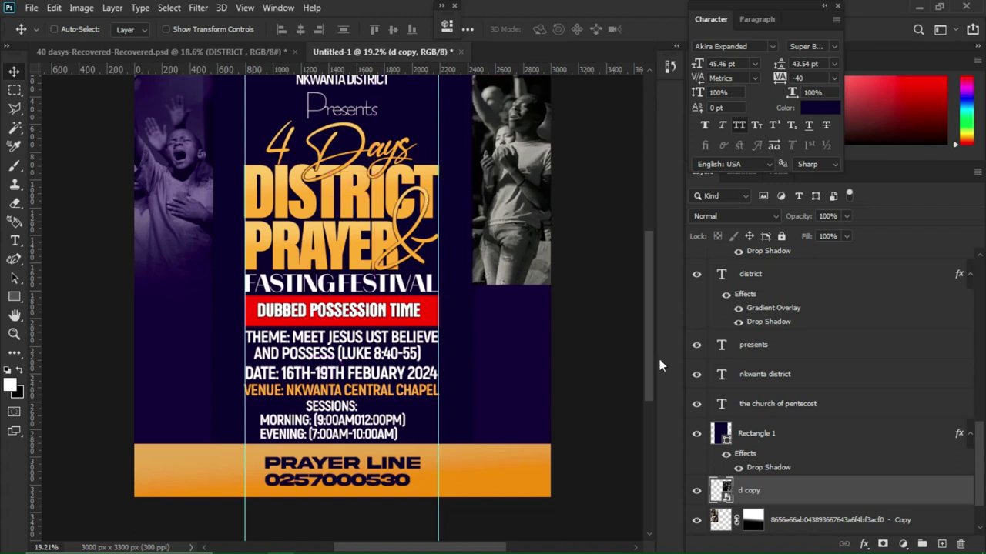
right_click(773, 492)
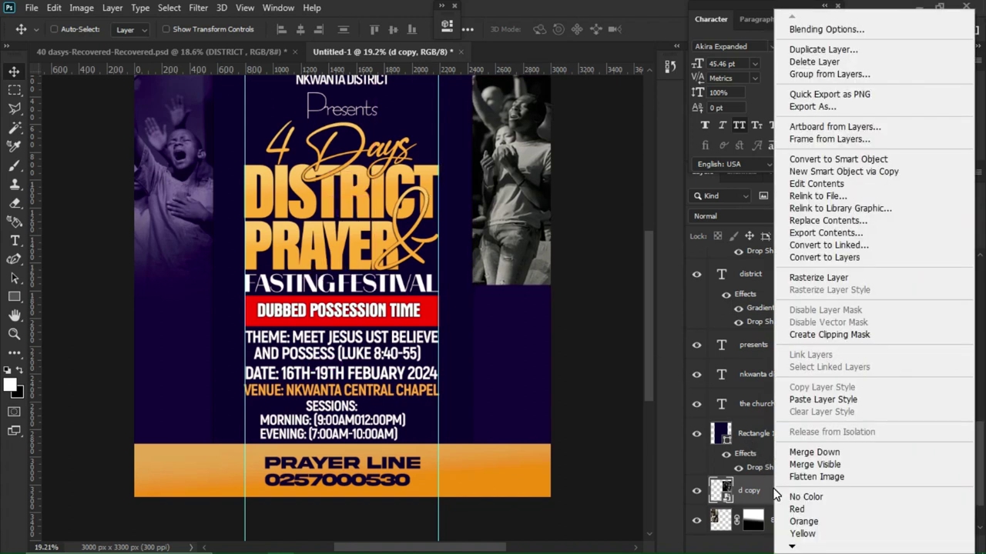
click(813, 279)
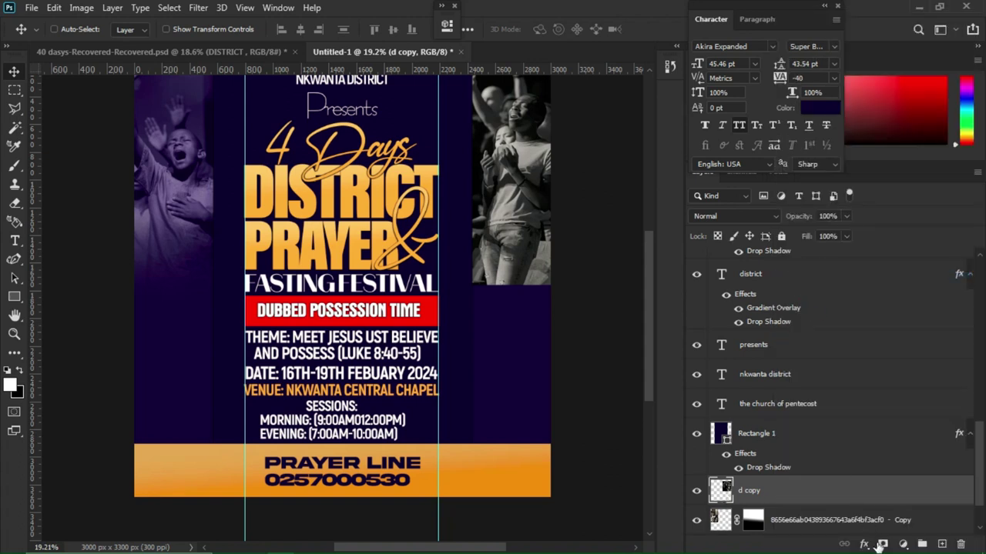
Step: Add a layer mask to the d copy layer and fade the photo's lower part with black-to-transparent gradients
click(881, 544)
key(g)
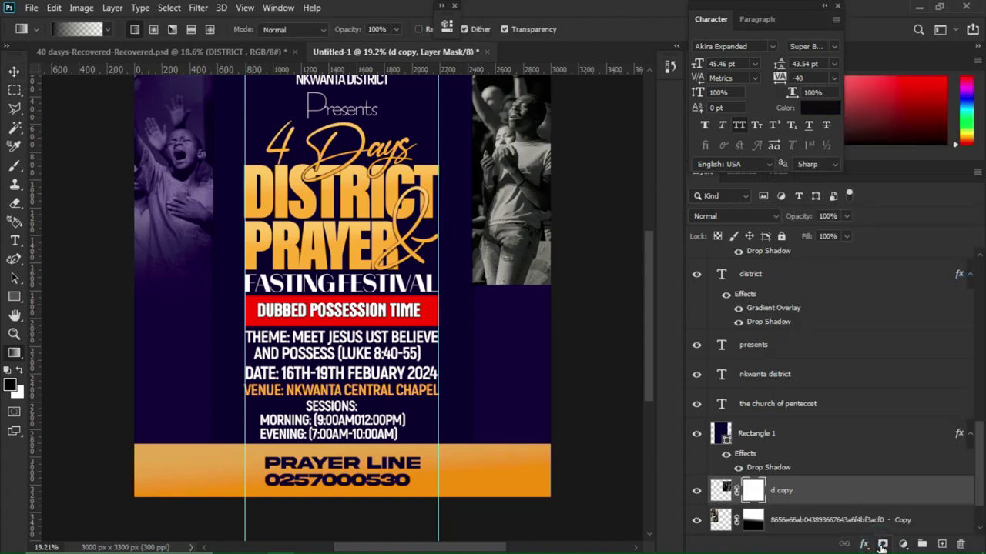
mouse_move(509, 339)
mouse_down()
mouse_move(505, 205)
mouse_move(505, 223)
mouse_up()
drag(504, 289, 505, 286)
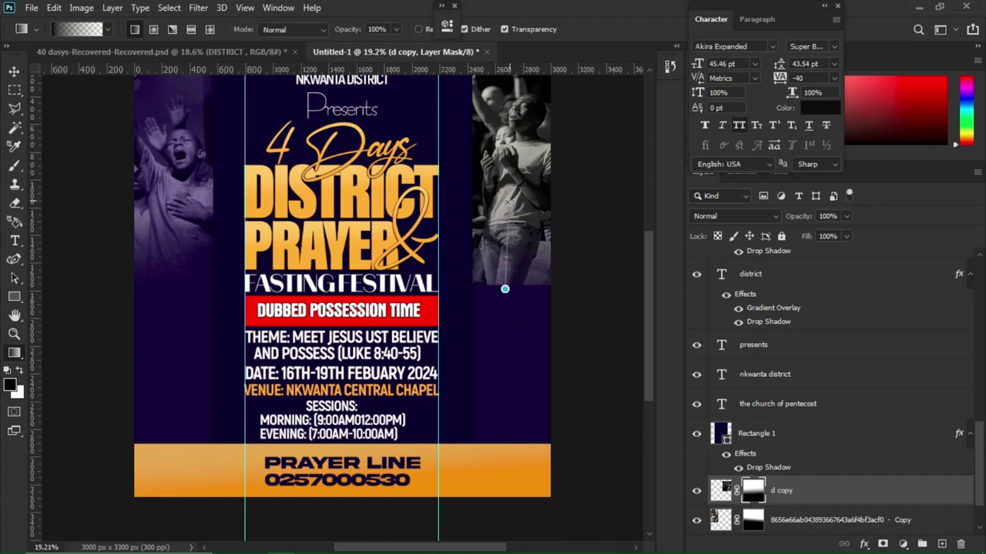
drag(523, 199, 503, 332)
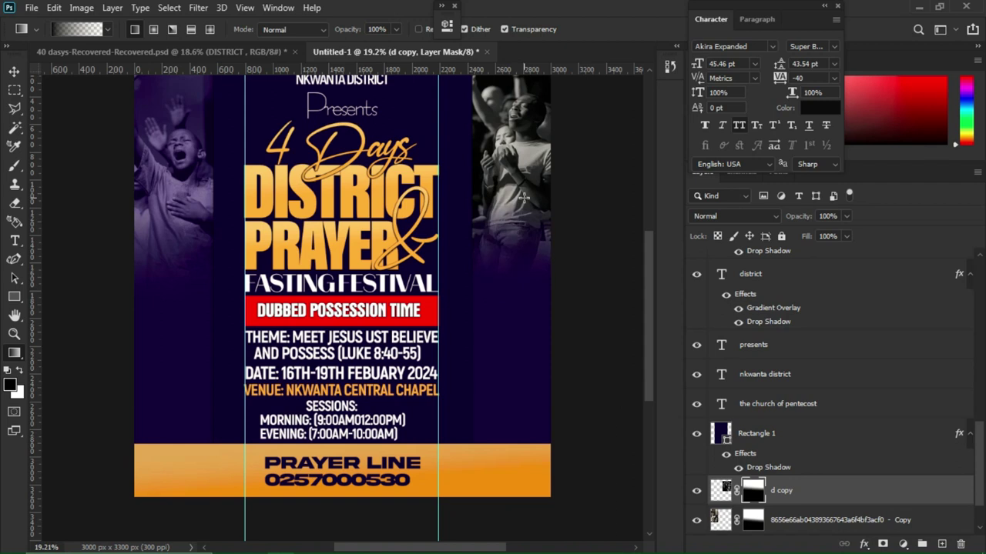
Step: Set the d copy layer's blend mode to Luminosity and its fill to 66%
click(709, 215)
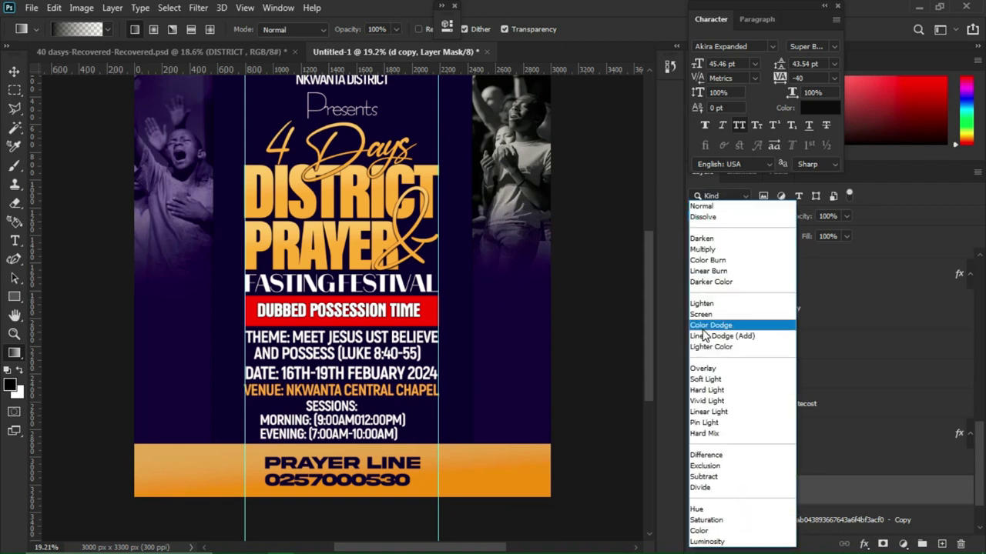
click(705, 541)
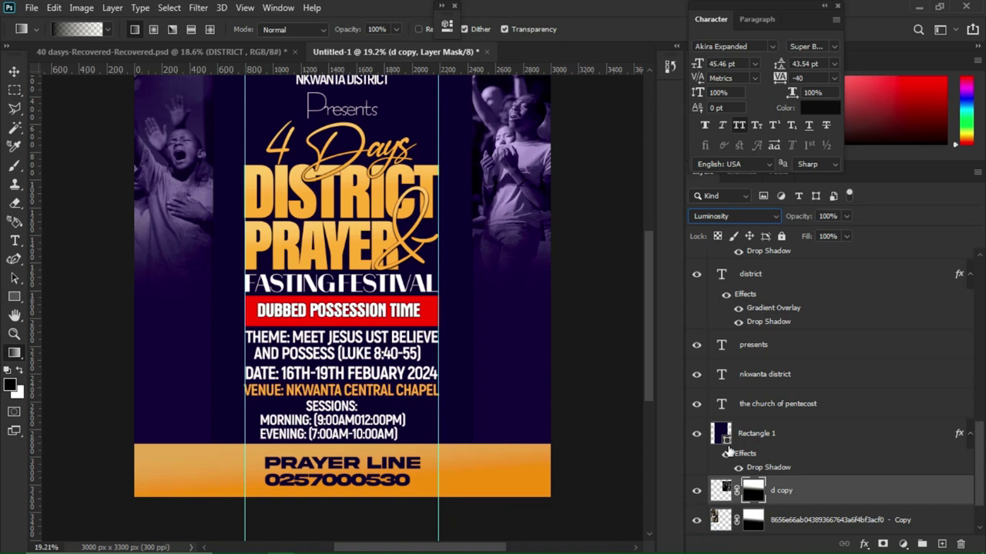
click(826, 235)
text(16)
key(Return)
key(Return)
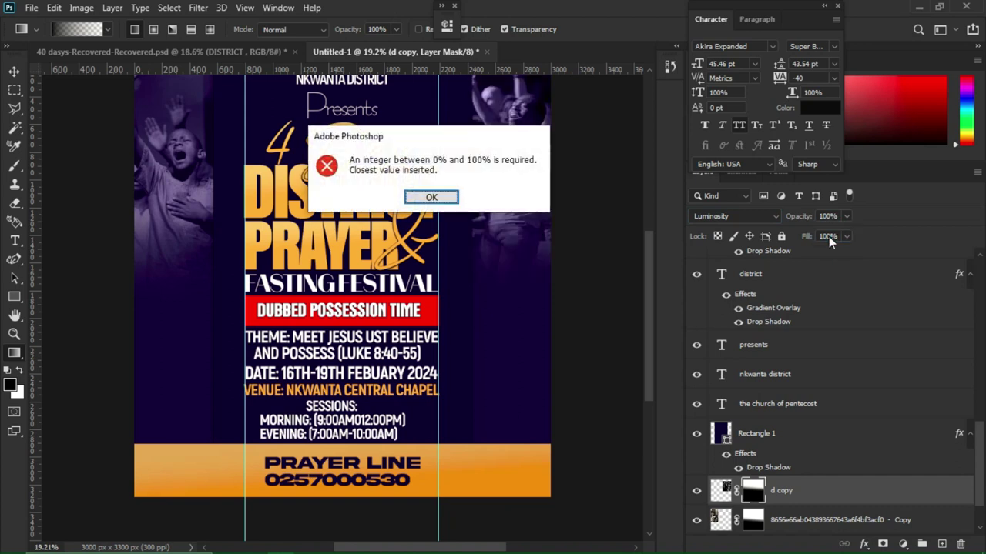
key(Return)
click(825, 235)
text(1)
text(60)
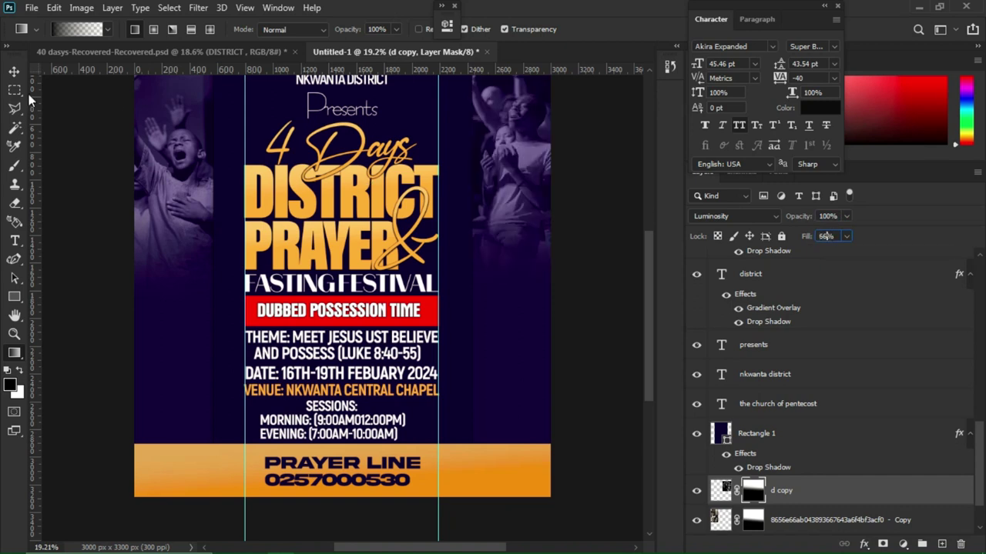
Step: Place the 19_light_leak_flare_photo_overlay image from the vd folder into the flyer at its original size
click(14, 71)
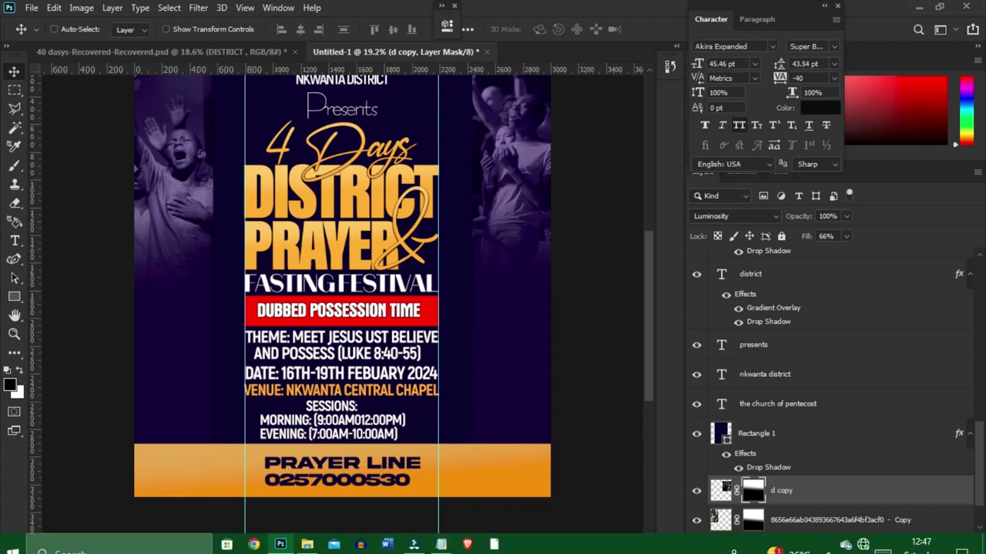
mouse_move(314, 526)
click(298, 455)
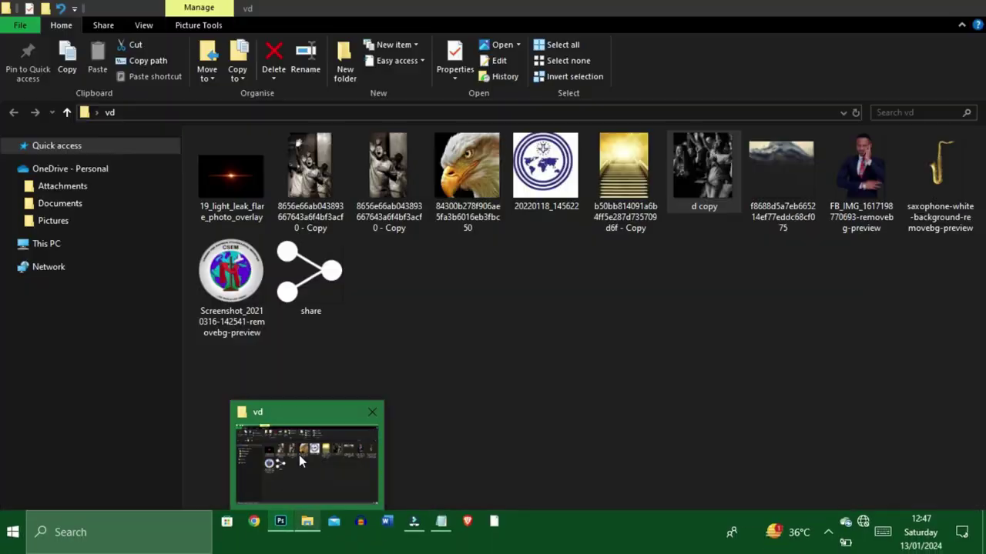
click(246, 171)
drag(247, 171, 411, 266)
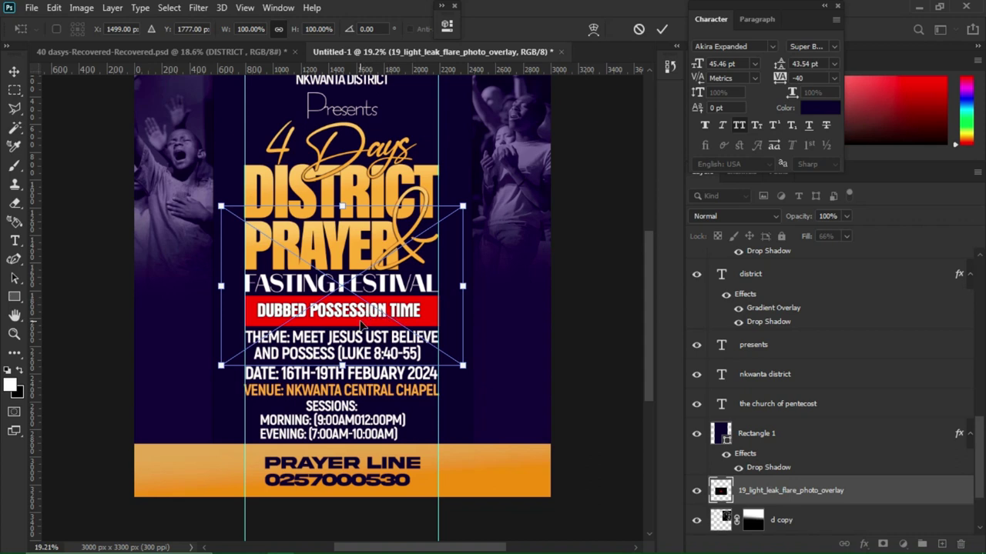
key(Return)
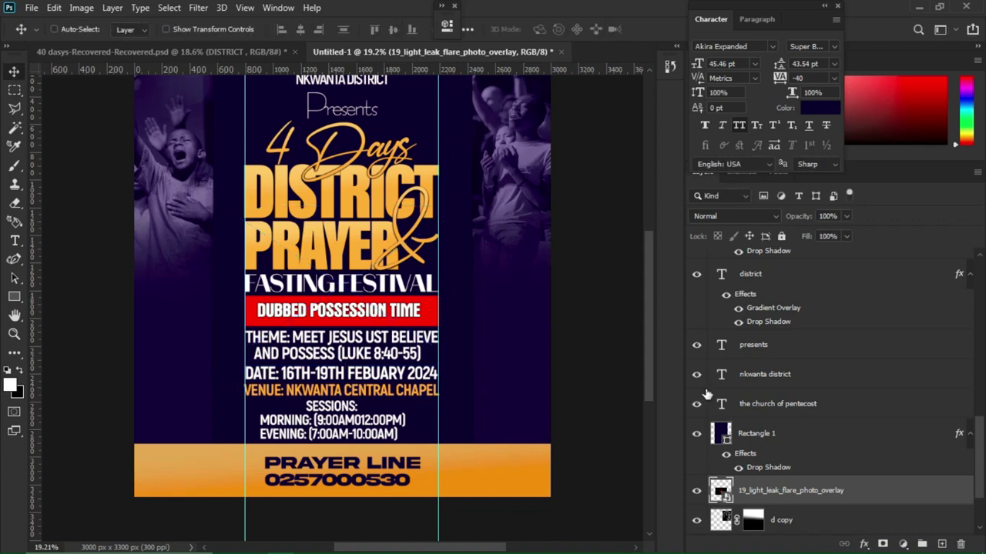
Step: Bring the light leak flare layer to the top of the layer stack, shift it toward the flyer's right side, and rasterize it
drag(790, 497, 763, 253)
click(363, 264)
drag(393, 258, 504, 194)
right_click(776, 264)
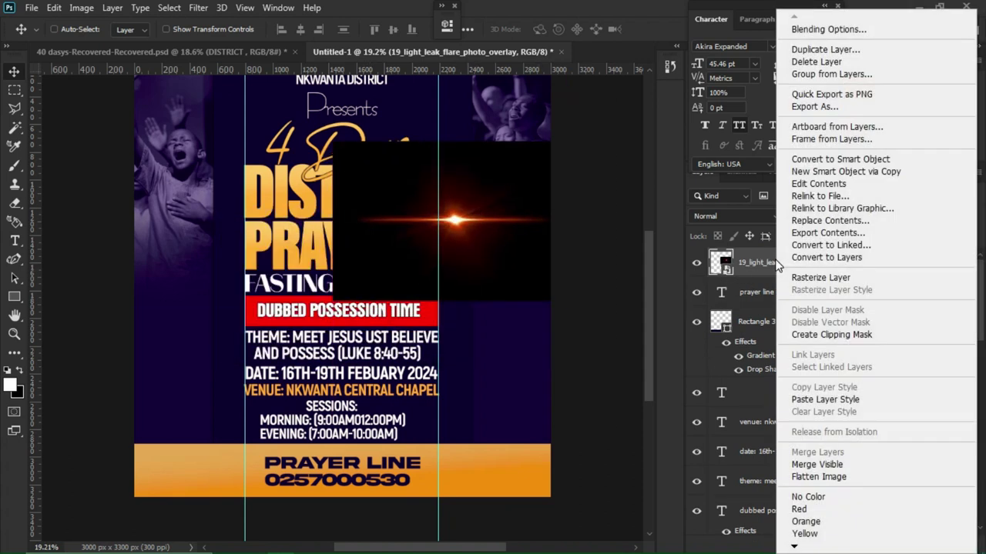
click(797, 278)
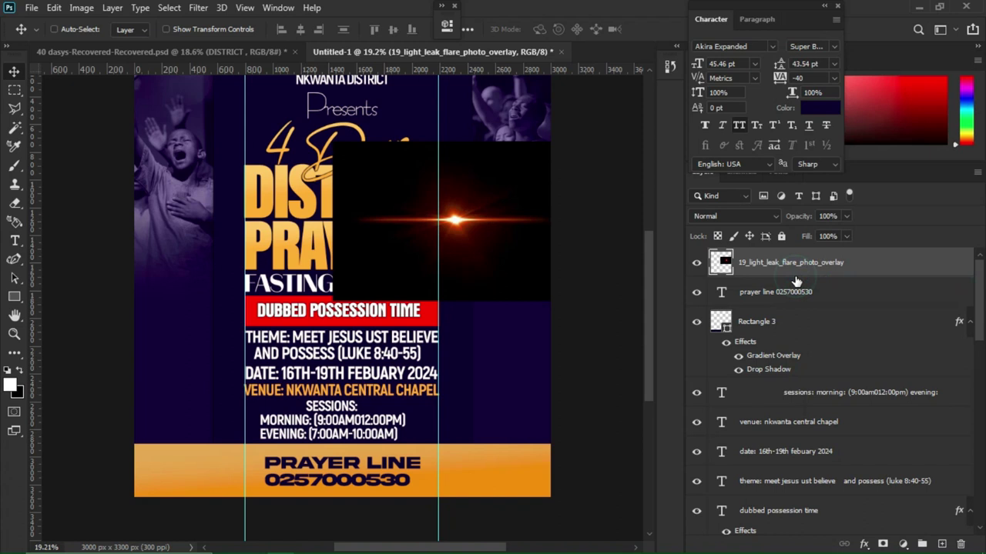
Step: Set the flare layer's blend mode to Screen and move its glow onto the lower end of the title's ampersand
click(733, 216)
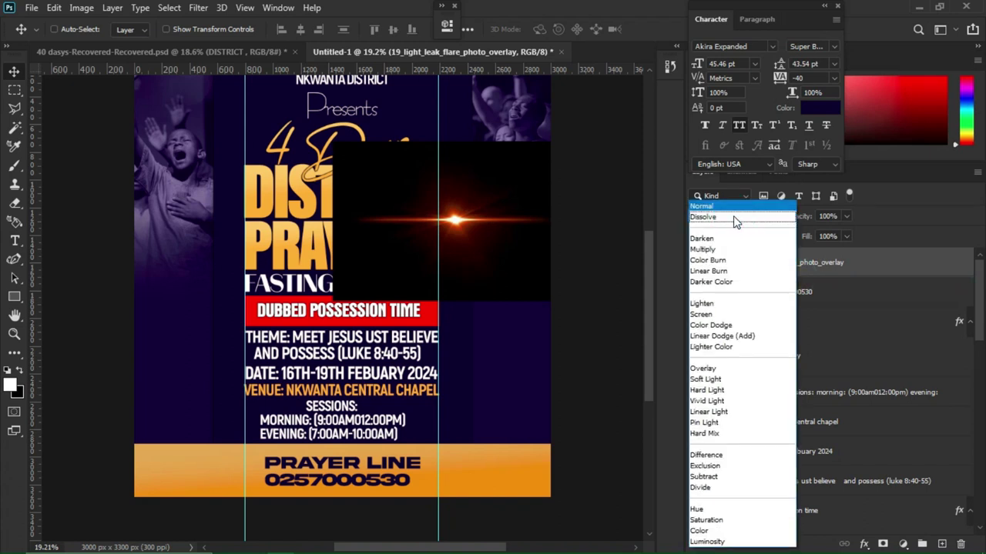
click(710, 316)
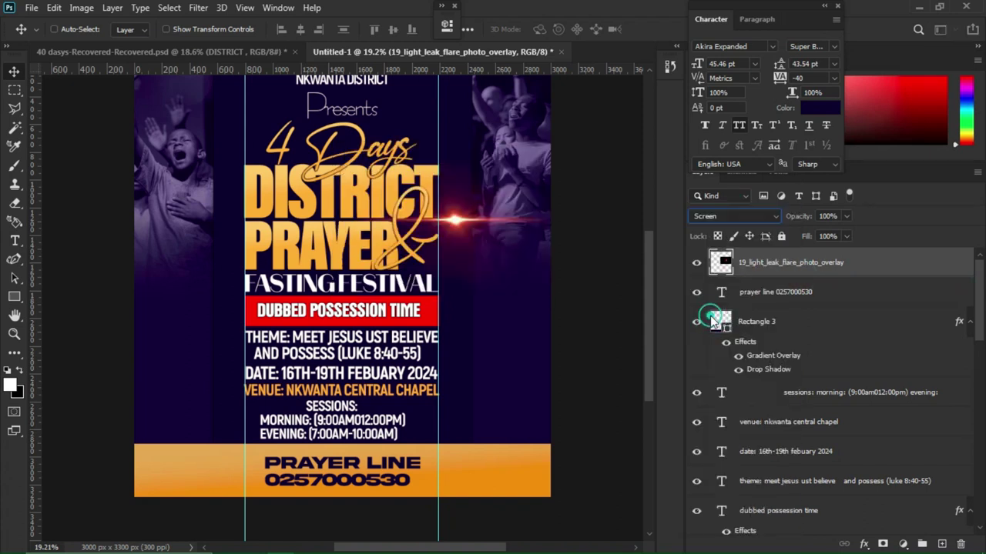
drag(456, 229, 425, 263)
Step: Scale the flare to about 81%, keep it at the ampersand, and place a duplicate at the upper-left corner of DISTRICT
key(ctrl+t)
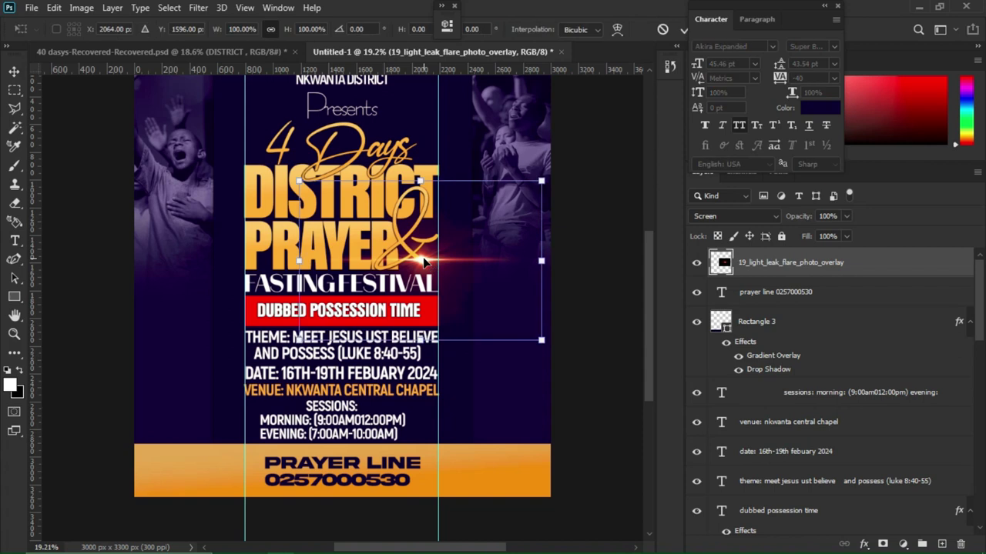
drag(541, 341, 495, 310)
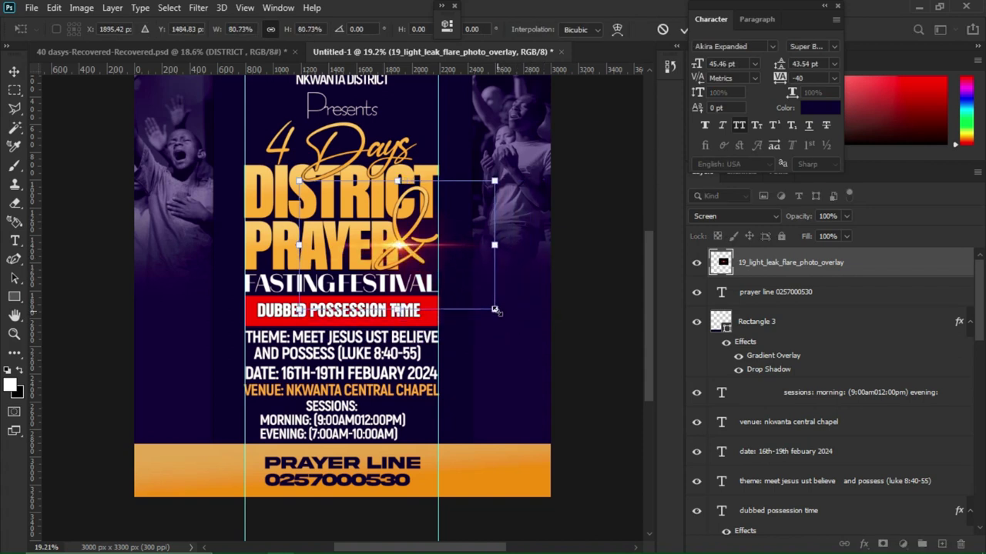
key(Return)
drag(426, 253, 250, 183)
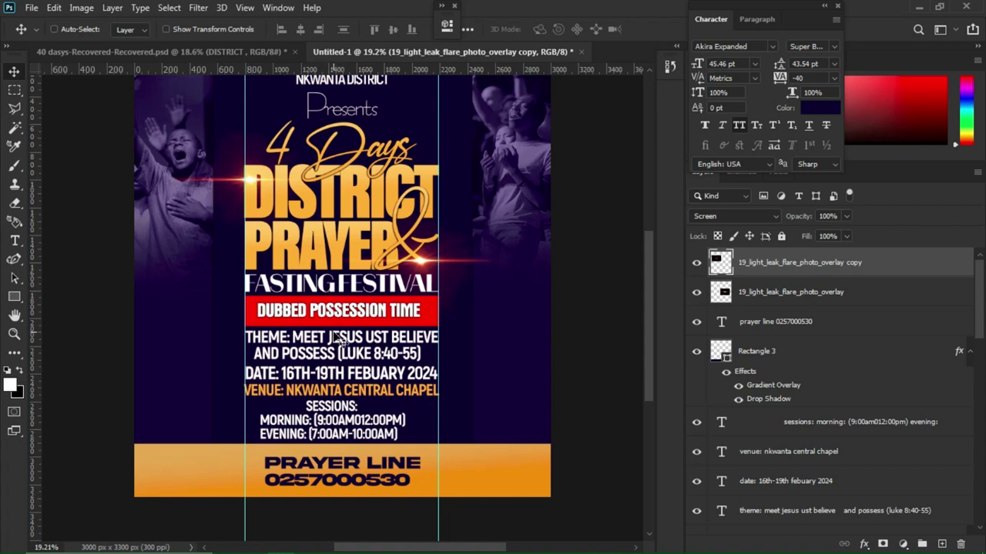
Step: Draw a rounded rectangle about 682 x 223 px in the orange footer, fill it red, and position it partly off the flyer's left edge
click(16, 299)
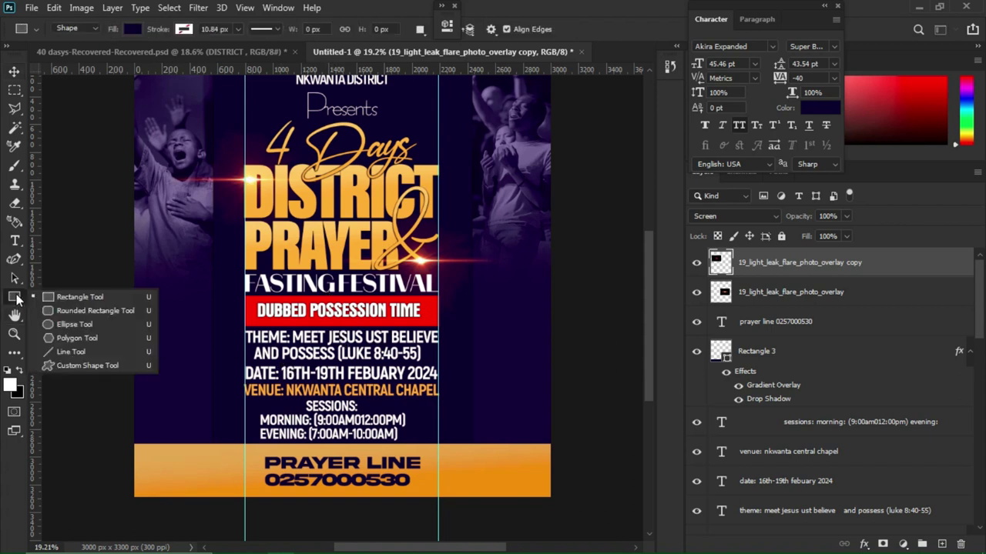
click(64, 310)
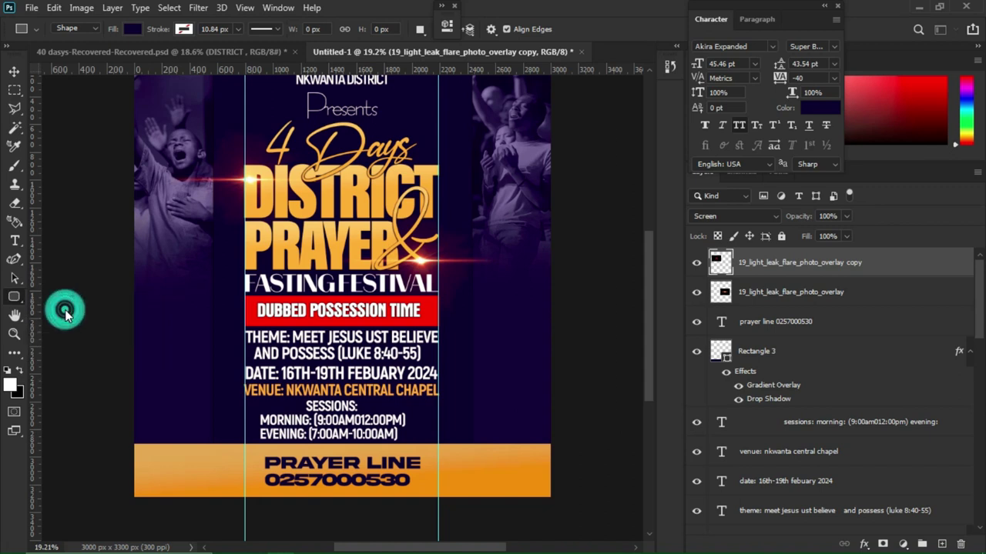
drag(115, 456, 208, 486)
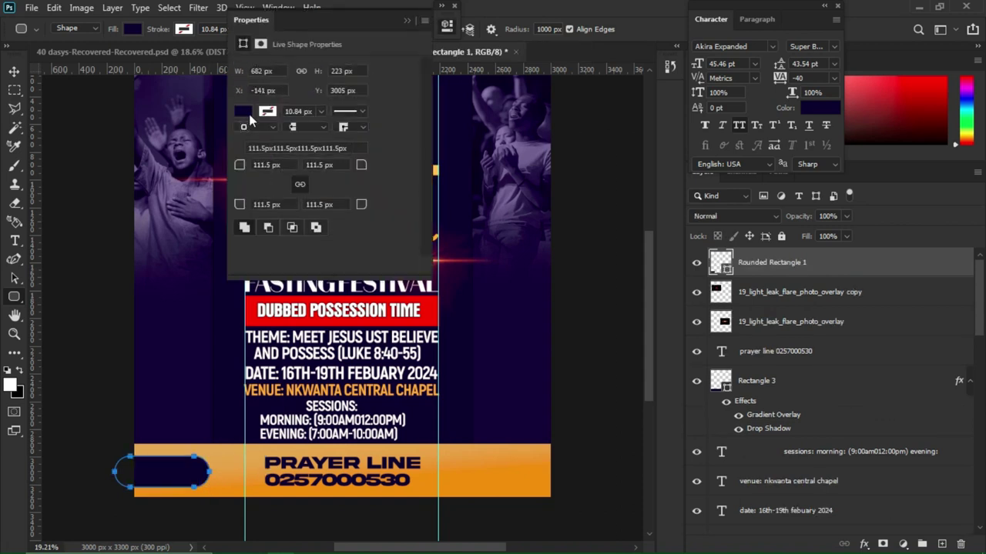
click(243, 111)
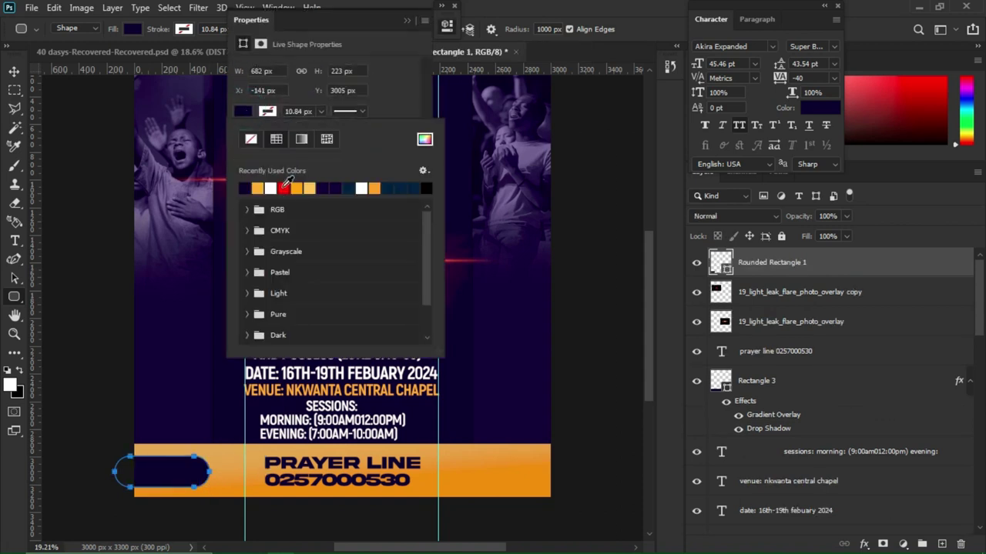
click(283, 187)
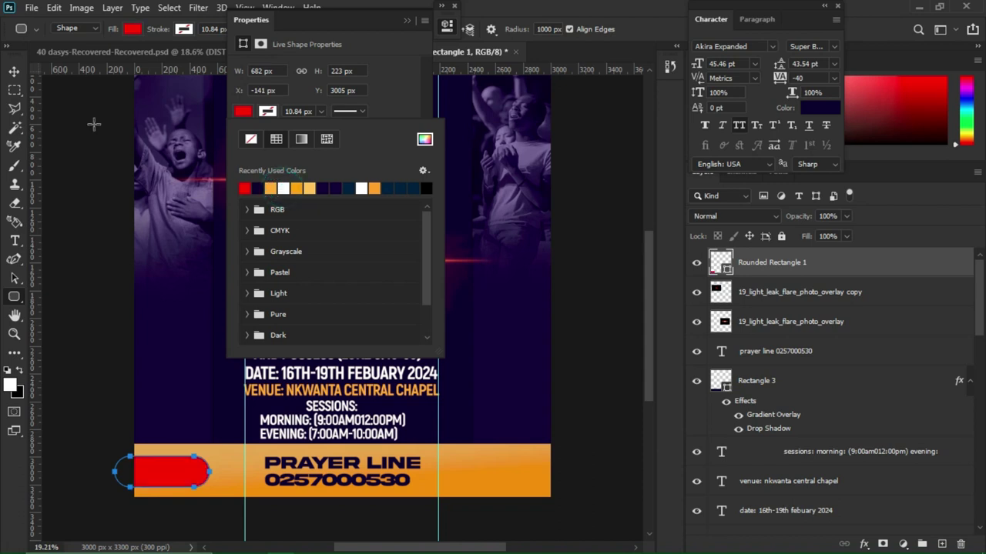
click(15, 71)
drag(173, 470, 157, 476)
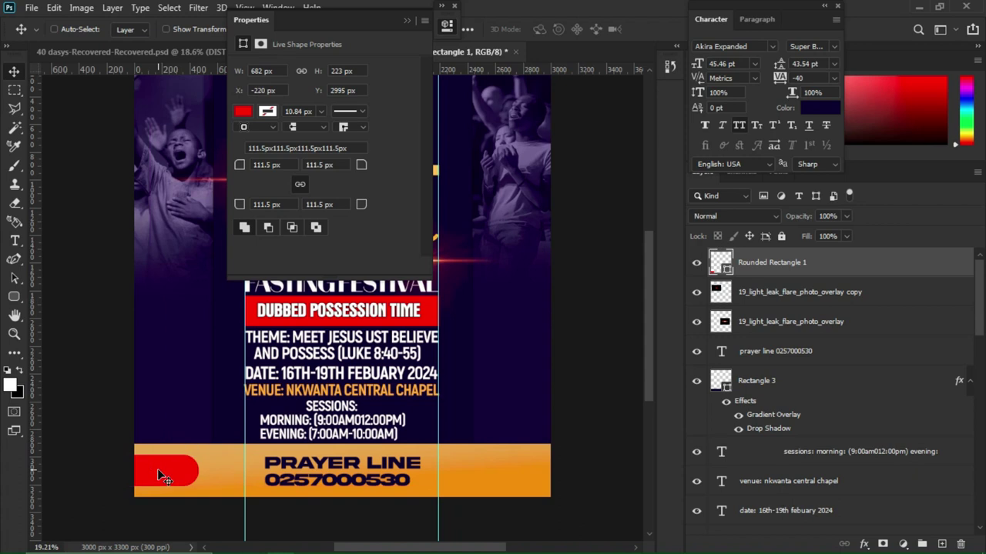
Step: Paste the copied layer style onto the rounded rectangle and hide its Gradient Overlay, keeping the Drop Shadow
right_click(797, 261)
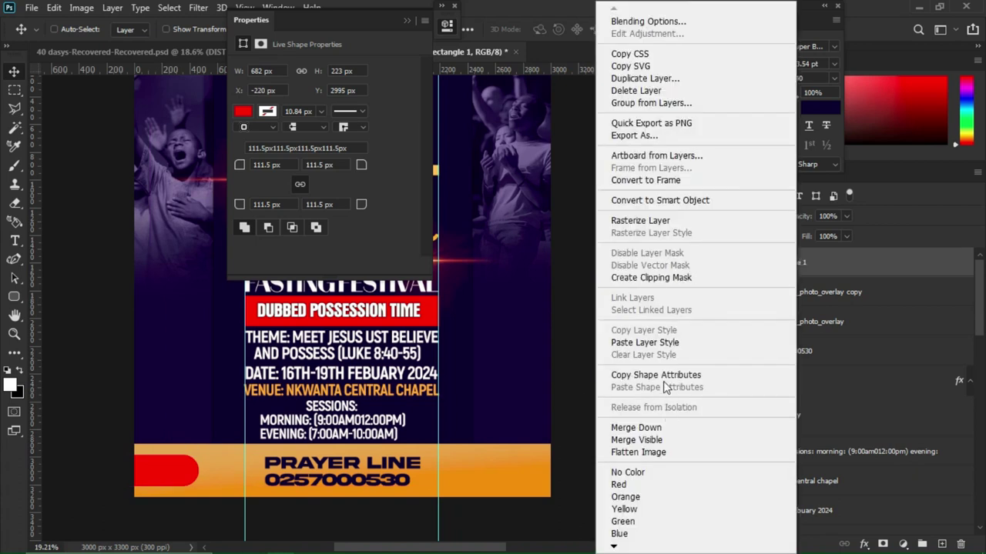
click(644, 342)
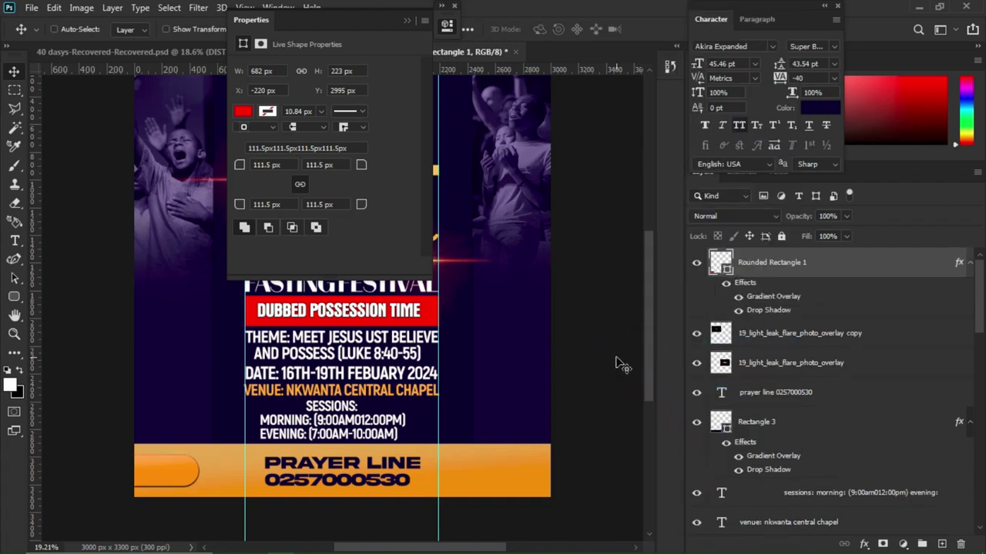
click(738, 297)
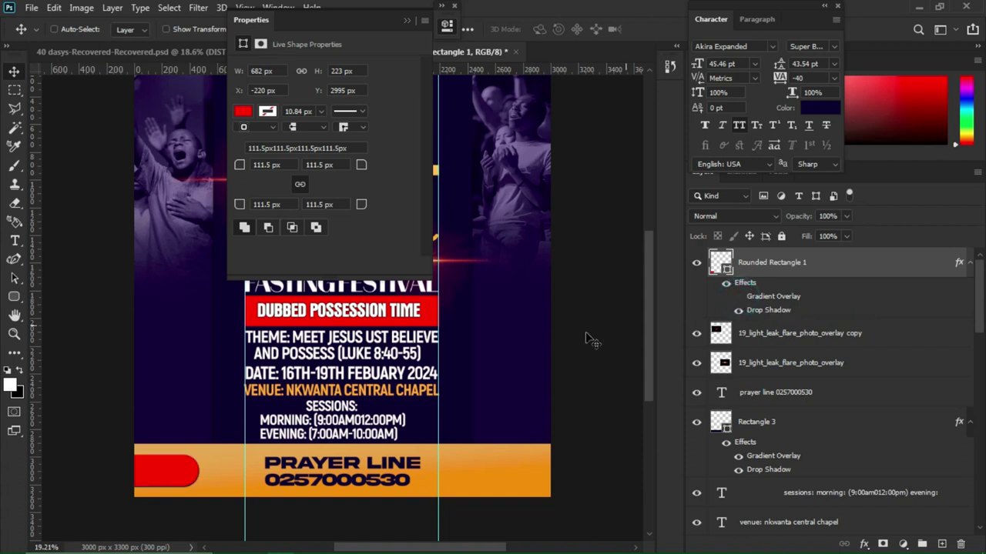
Step: Add a new text layer reading FG and set its colour to white, ffffff
key(t)
click(519, 338)
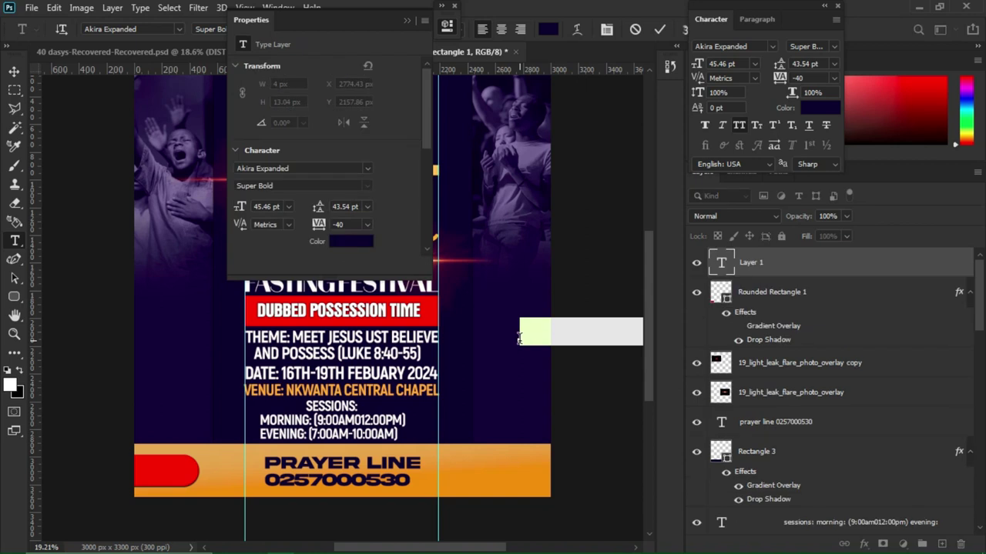
key(BackSpace)
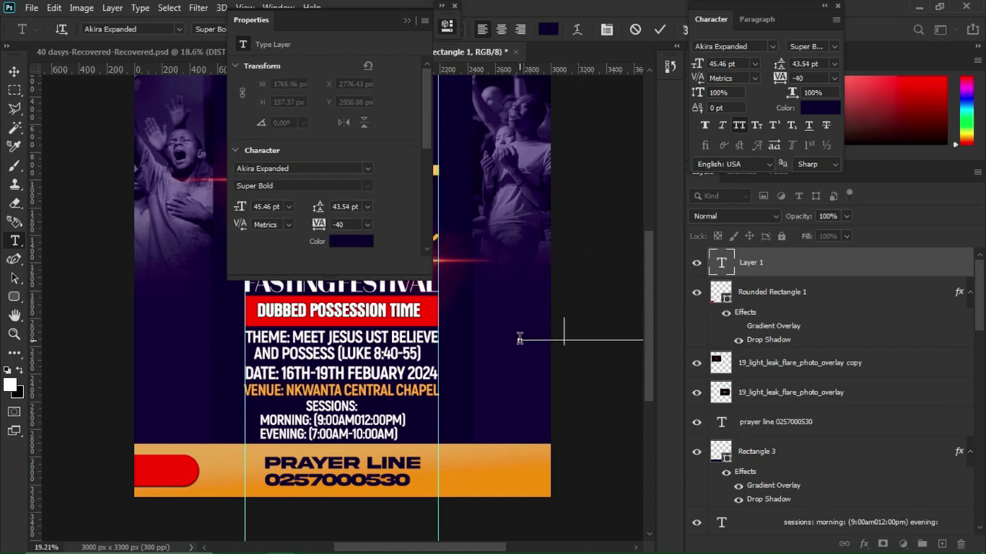
key(ctrl+a)
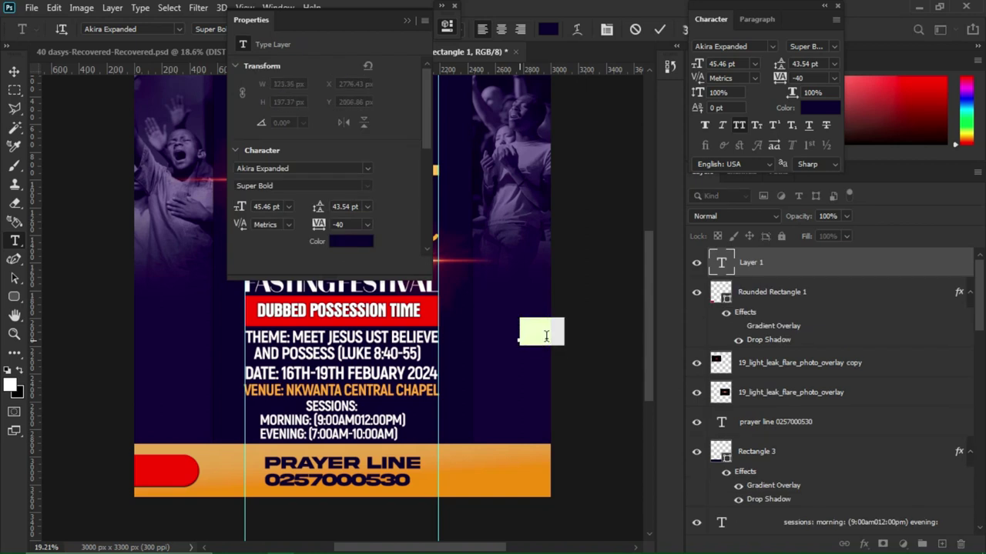
click(815, 107)
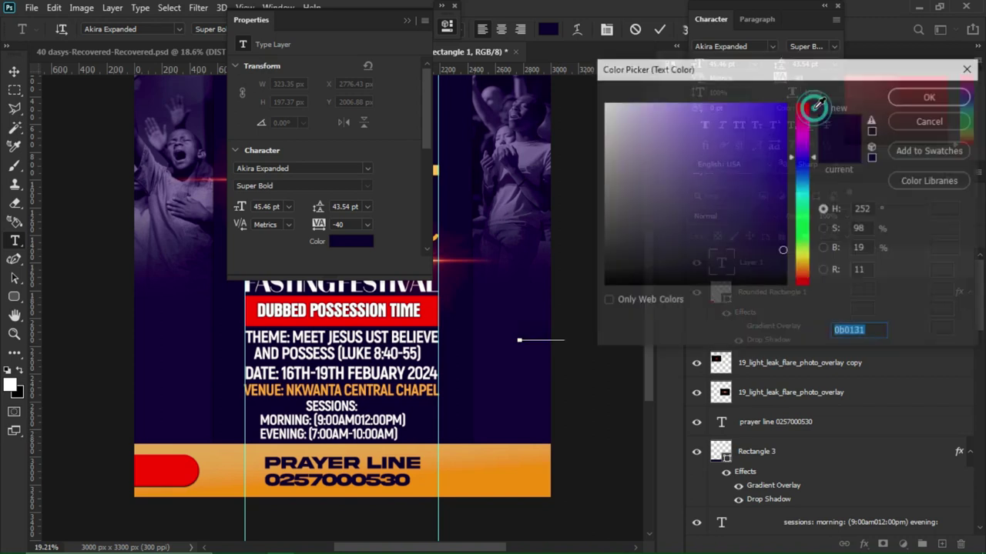
text(ffffff)
key(Return)
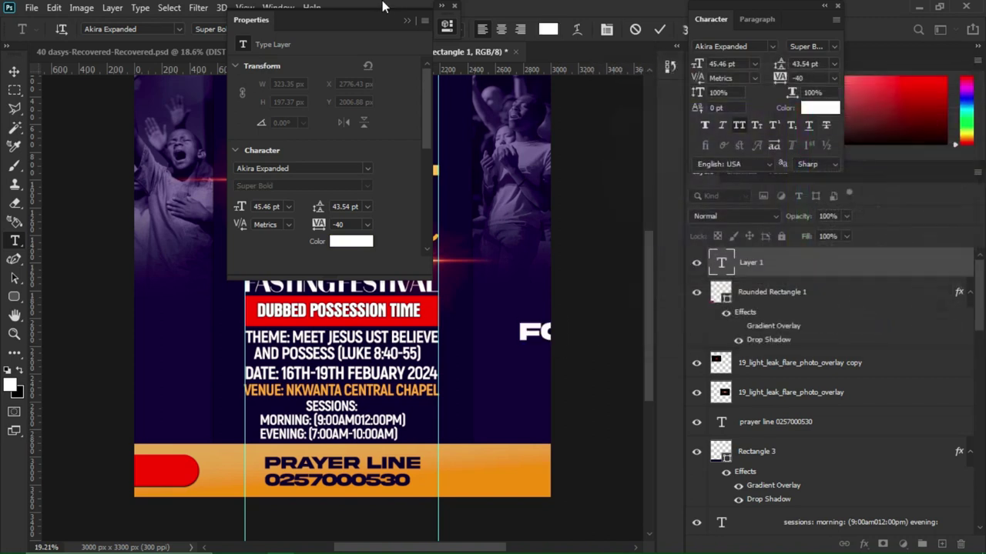
Step: Move the FG text onto the red rounded shape in the footer and nudge it down to centre it vertically
drag(531, 408, 150, 531)
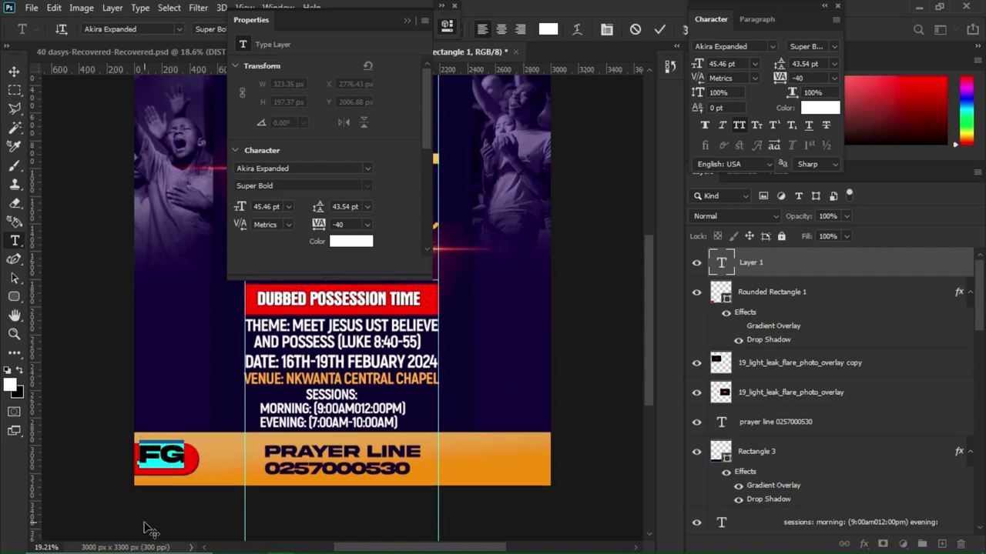
click(15, 71)
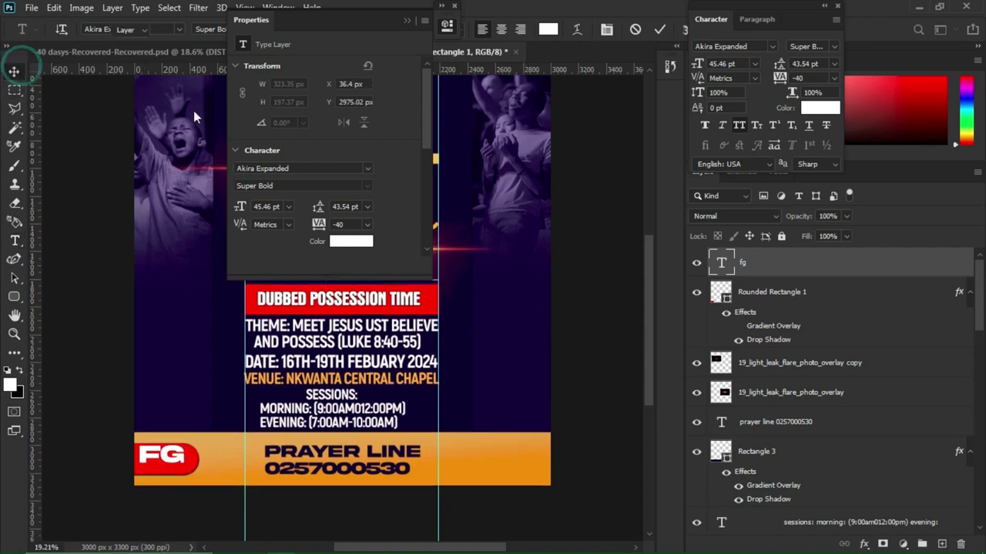
key(shift+Down)
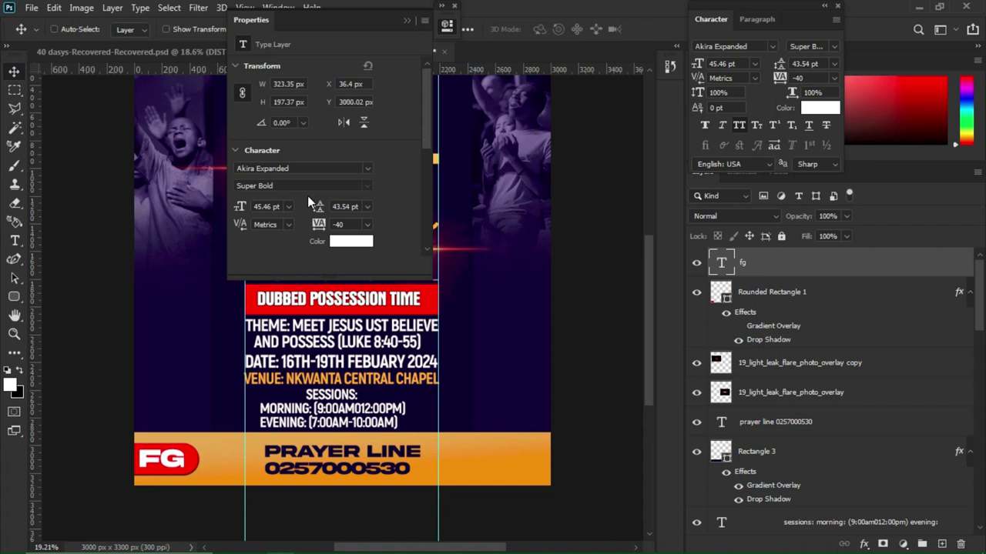
Step: Scale the FG text down to 33.8 pt and nudge it right to sit centred within the red shape
key(ctrl+t)
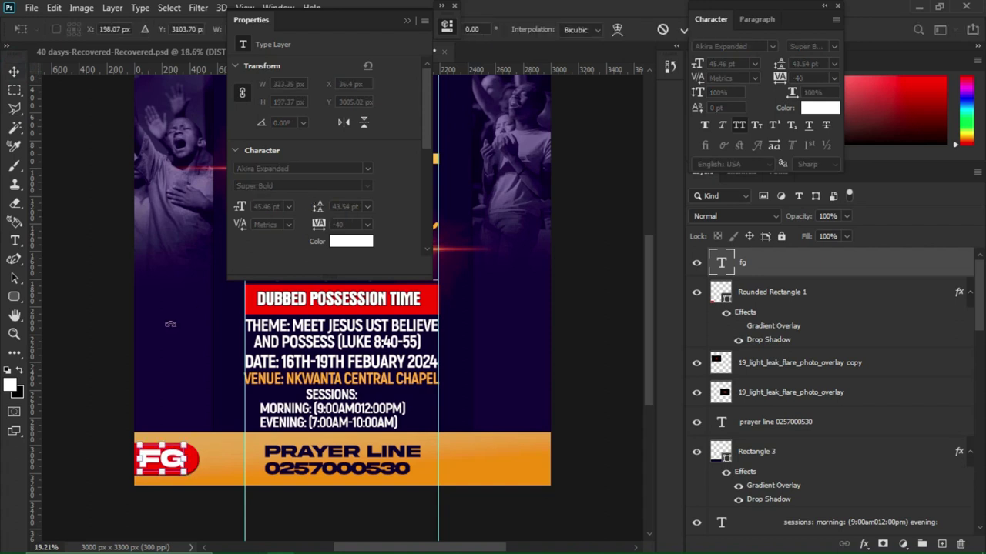
drag(188, 475, 177, 472)
key(Return)
key(Right)
key(Right)
key(Right)
key(Right)
key(Right)
key(Right)
key(Right)
key(Right)
key(Right)
key(Right)
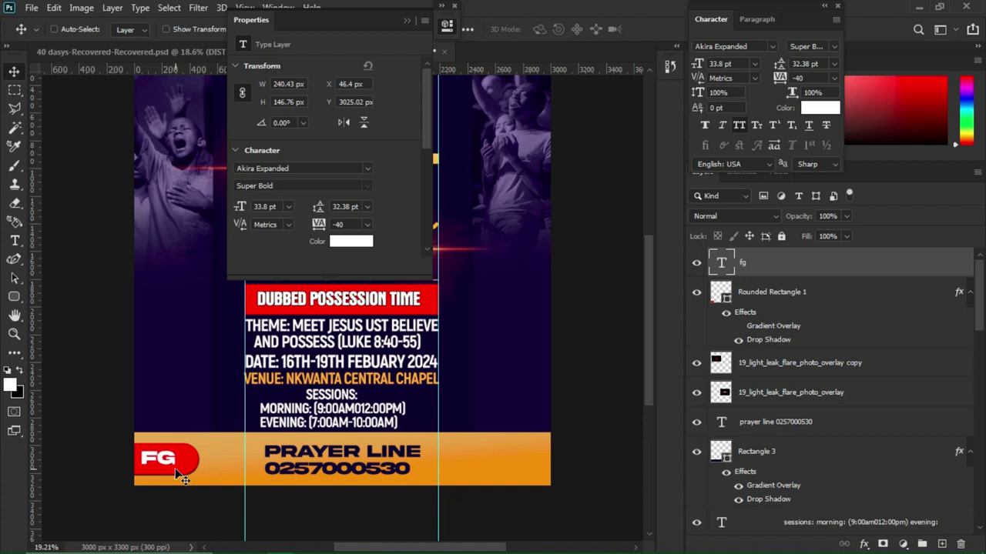
click(407, 22)
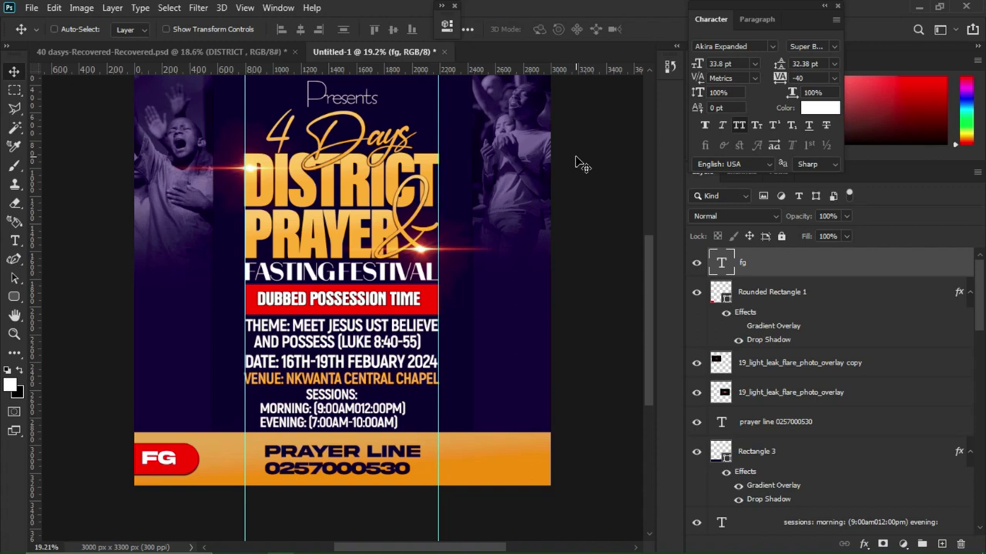
scroll(576, 160, up, 2)
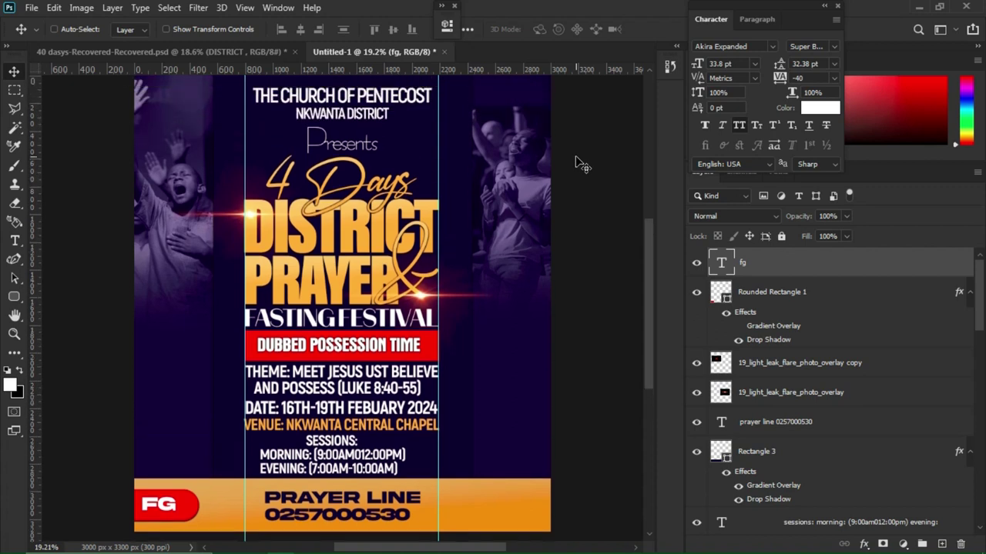